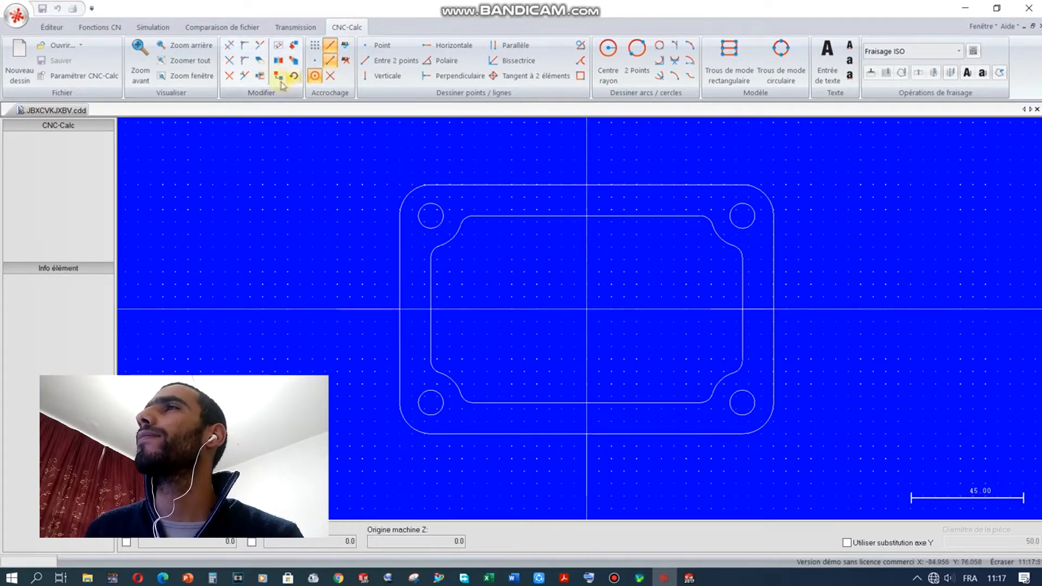
# Step: Delete a drawing element and keep ISO milling as the controller post
pyautogui.click(261, 62)
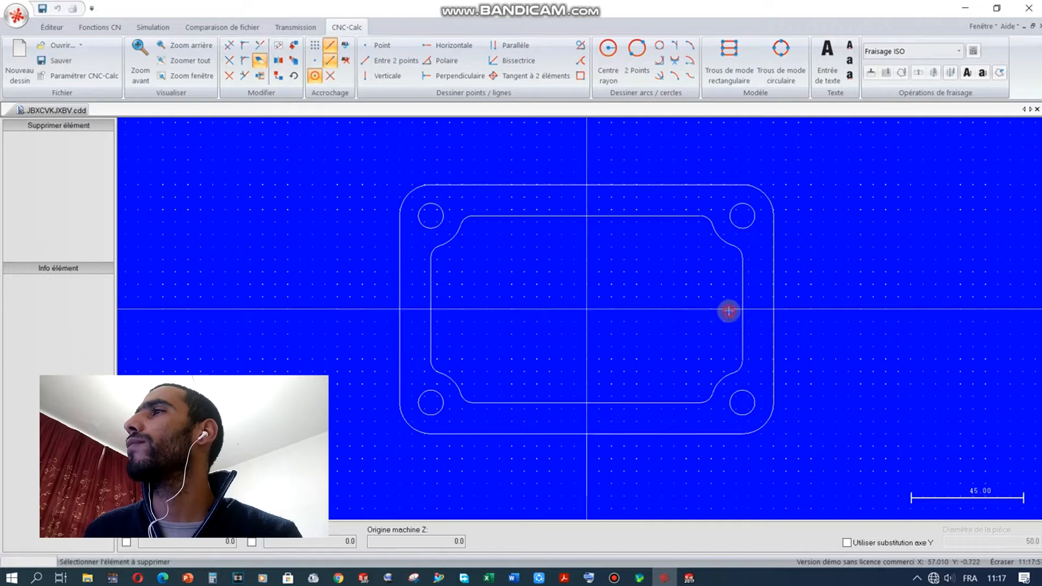
pyautogui.click(594, 464)
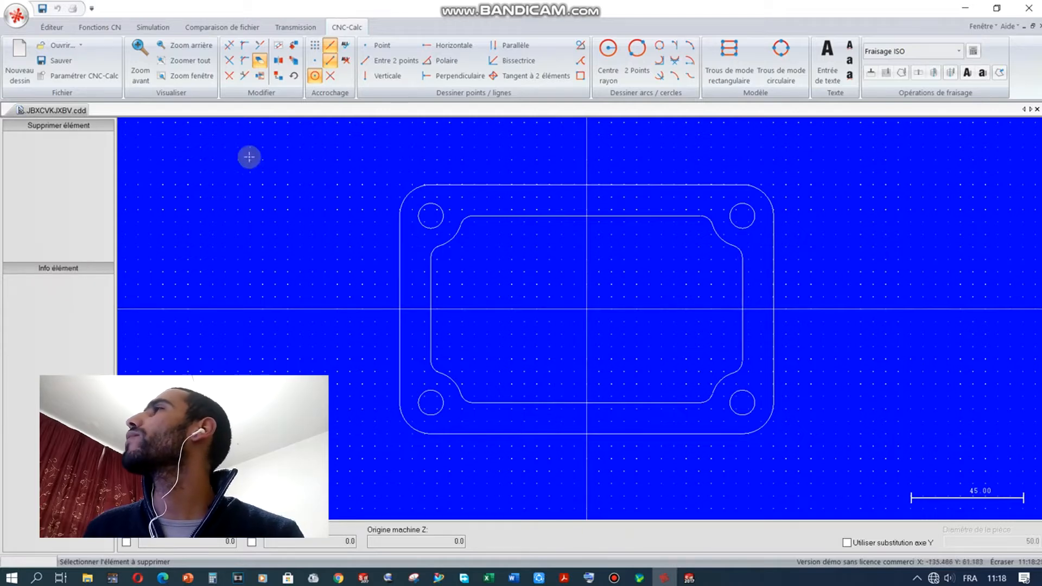
pyautogui.click(897, 51)
pyautogui.click(898, 53)
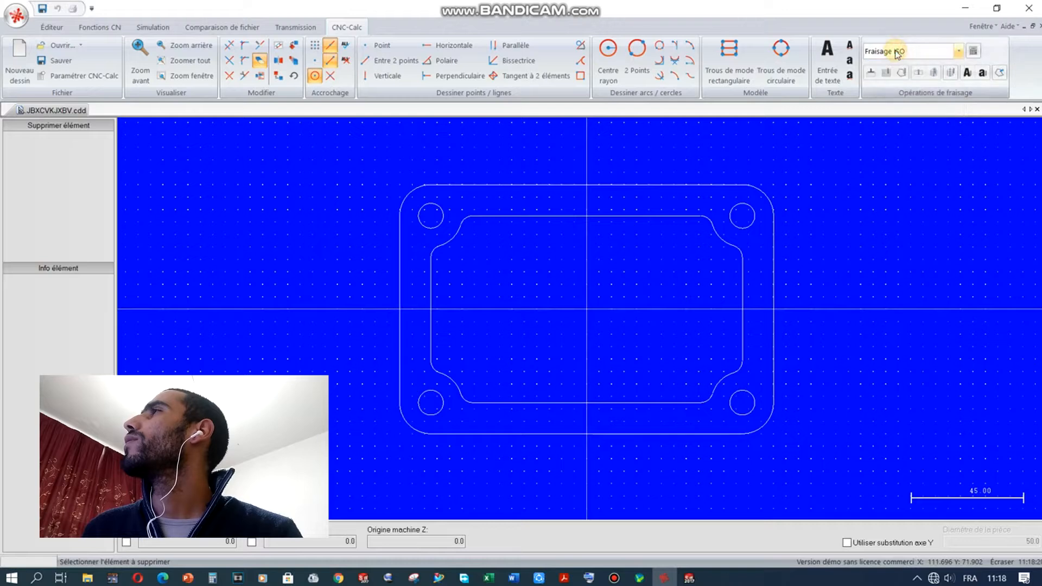
# Step: Start a face-milling operation and chain the plate's full outer outline from its top edge
pyautogui.click(873, 72)
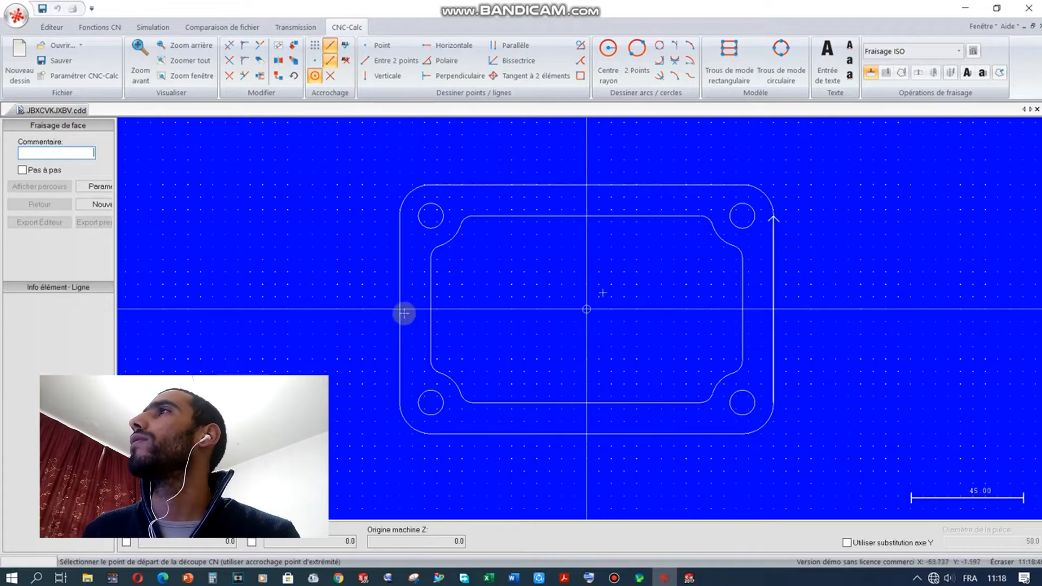
pyautogui.click(585, 189)
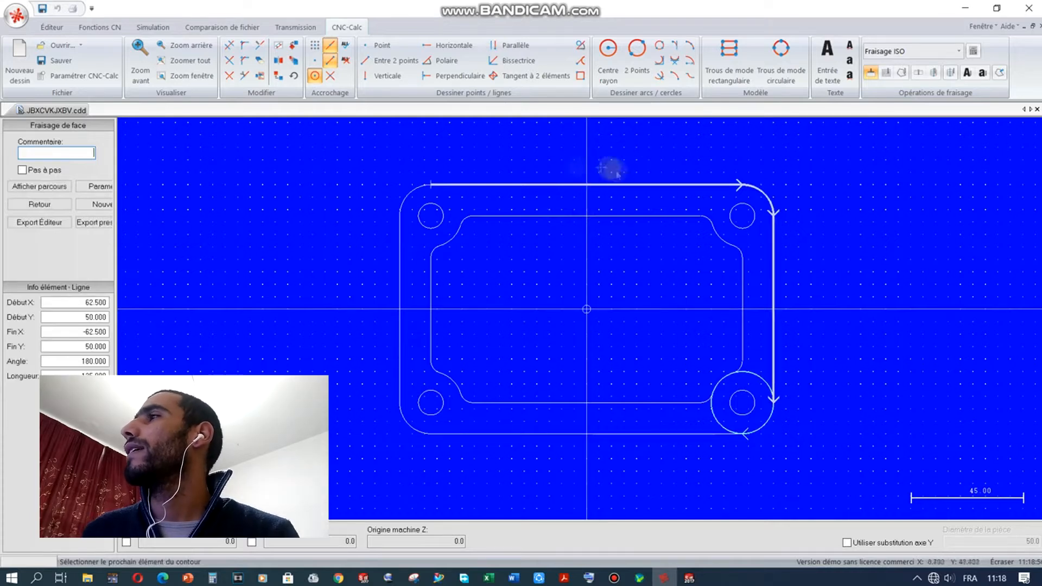
pyautogui.click(762, 428)
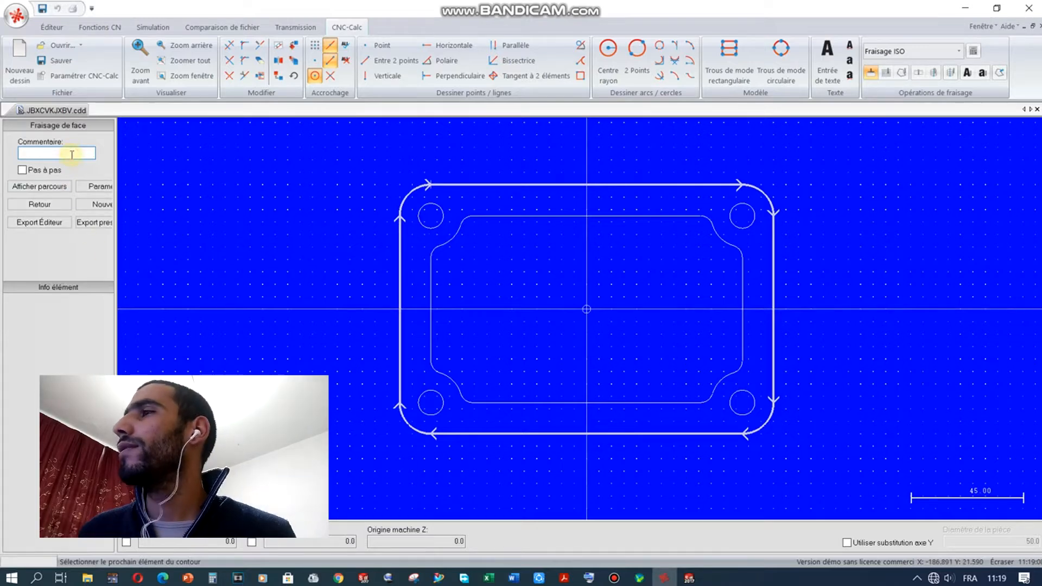
pyautogui.click(589, 579)
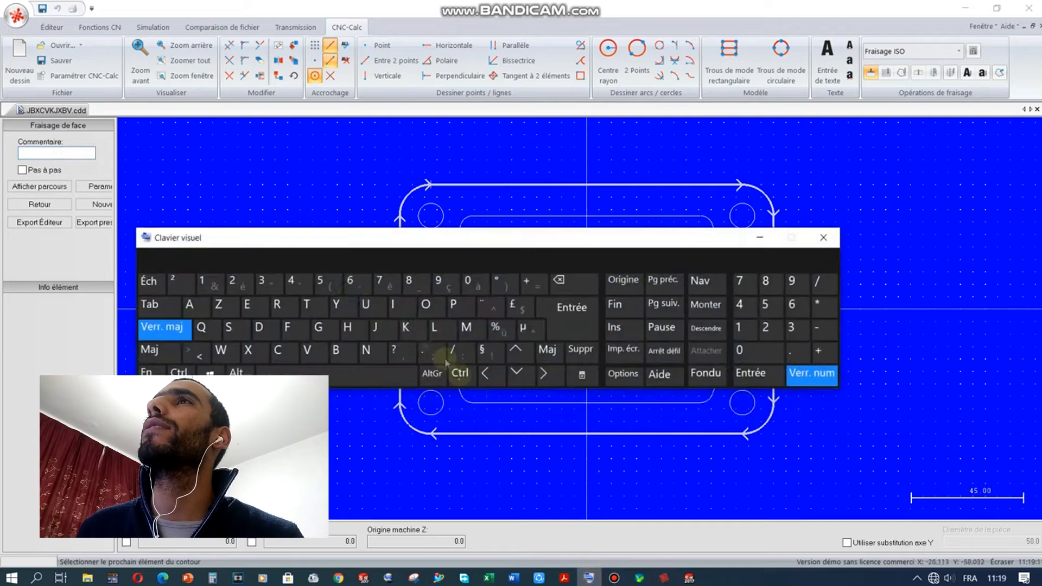
# Step: Enter 'Surfaçage' as the operation's comment with the on-screen keyboard
pyautogui.click(69, 153)
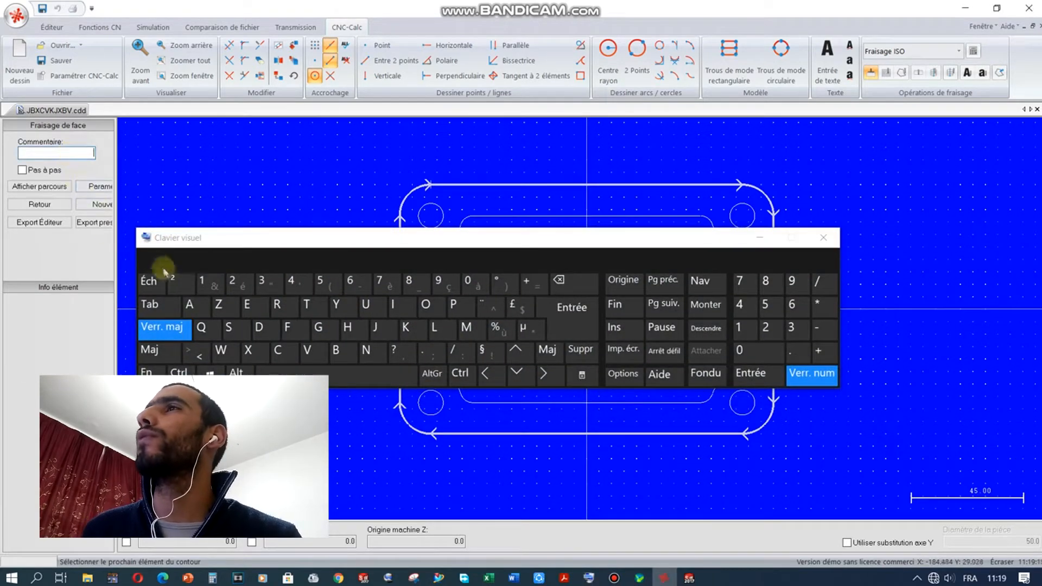
pyautogui.click(229, 327)
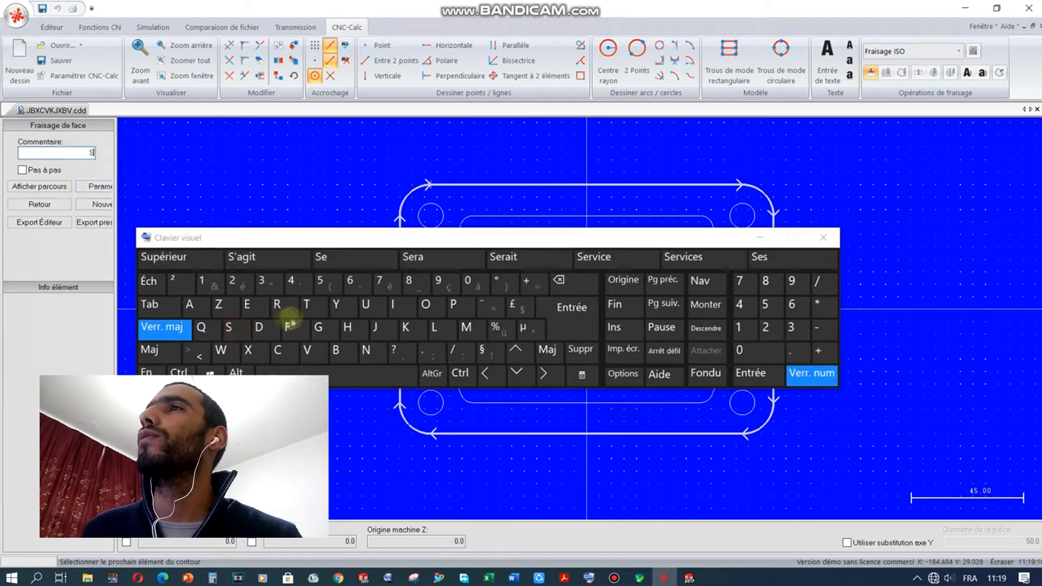
pyautogui.click(366, 306)
pyautogui.click(277, 305)
pyautogui.click(288, 328)
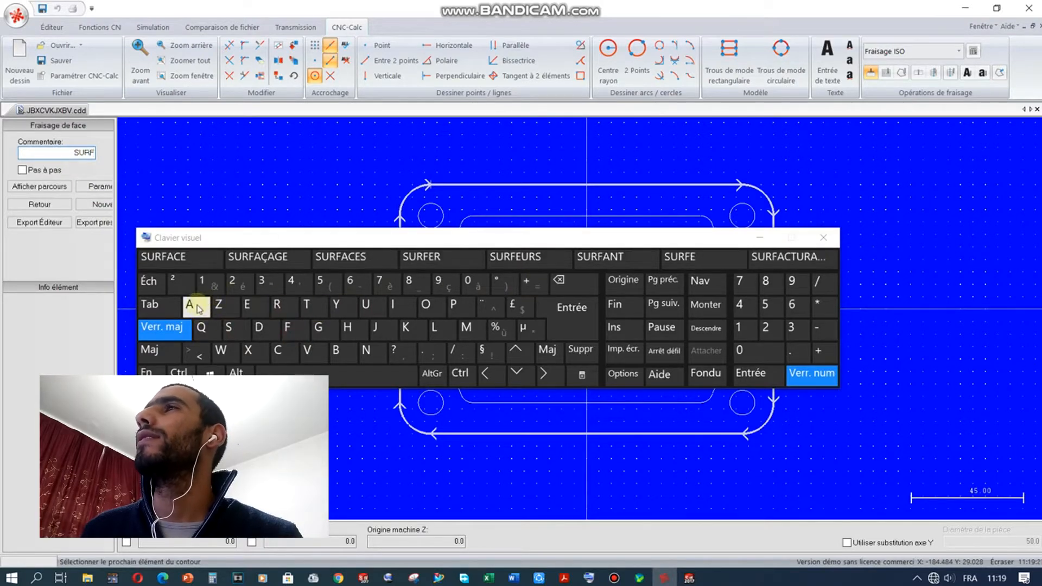
pyautogui.click(197, 308)
pyautogui.click(177, 333)
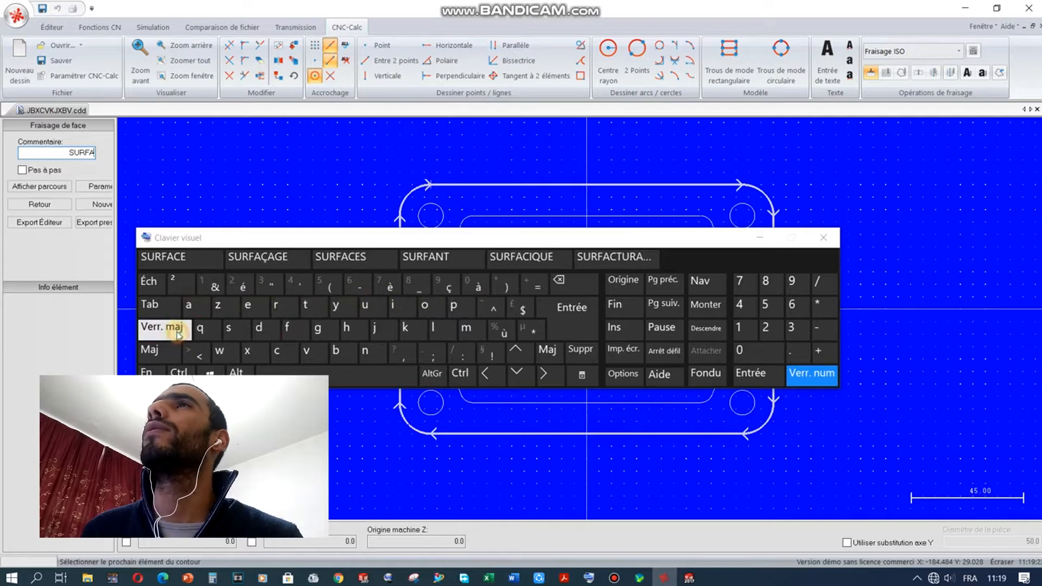
pyautogui.click(579, 283)
pyautogui.click(580, 285)
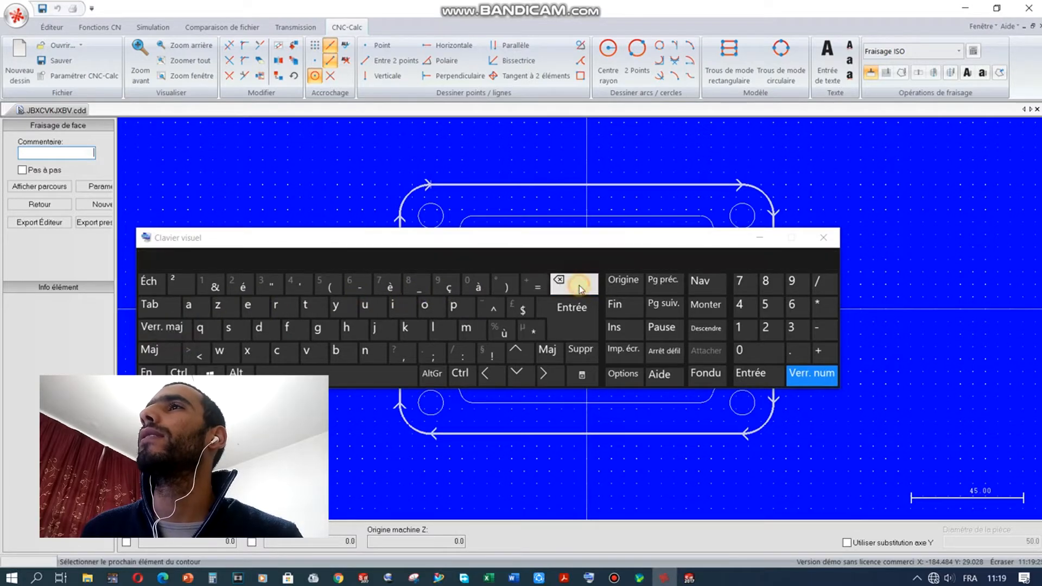
pyautogui.click(174, 328)
pyautogui.click(230, 329)
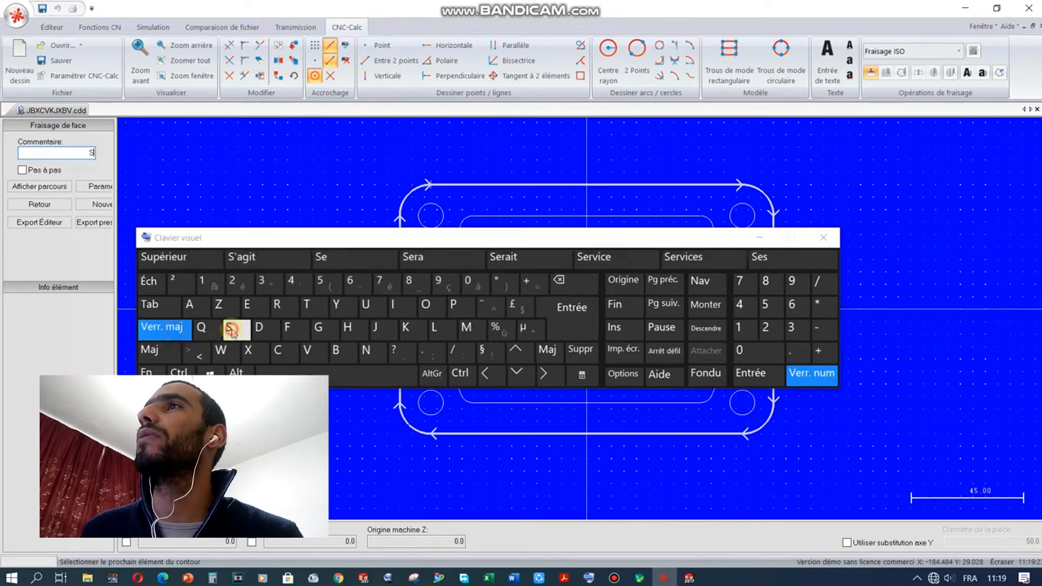
pyautogui.click(176, 329)
pyautogui.click(365, 305)
pyautogui.click(277, 305)
pyautogui.click(290, 328)
pyautogui.click(188, 305)
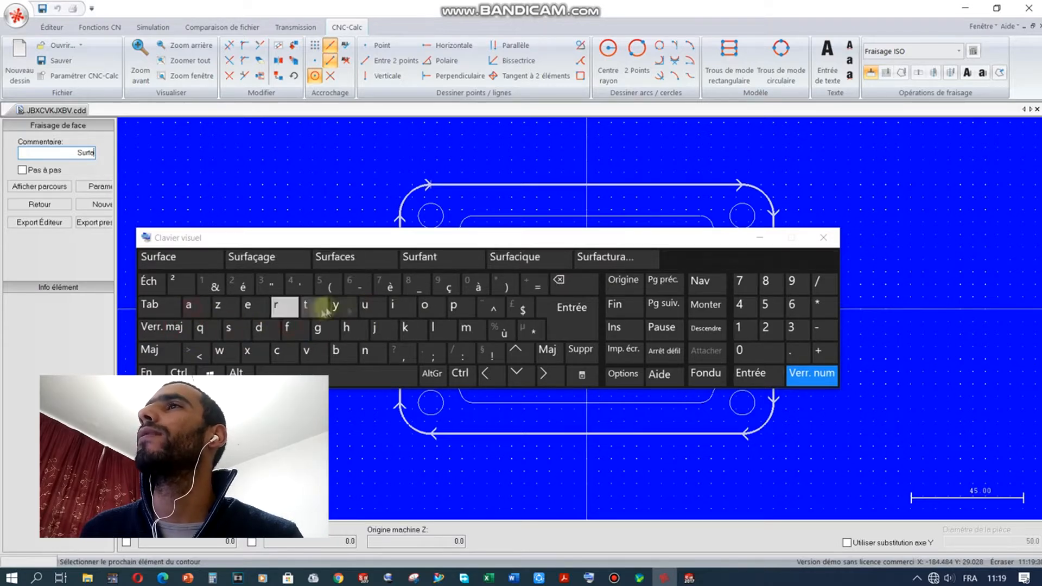
pyautogui.click(449, 286)
pyautogui.click(189, 305)
pyautogui.click(317, 328)
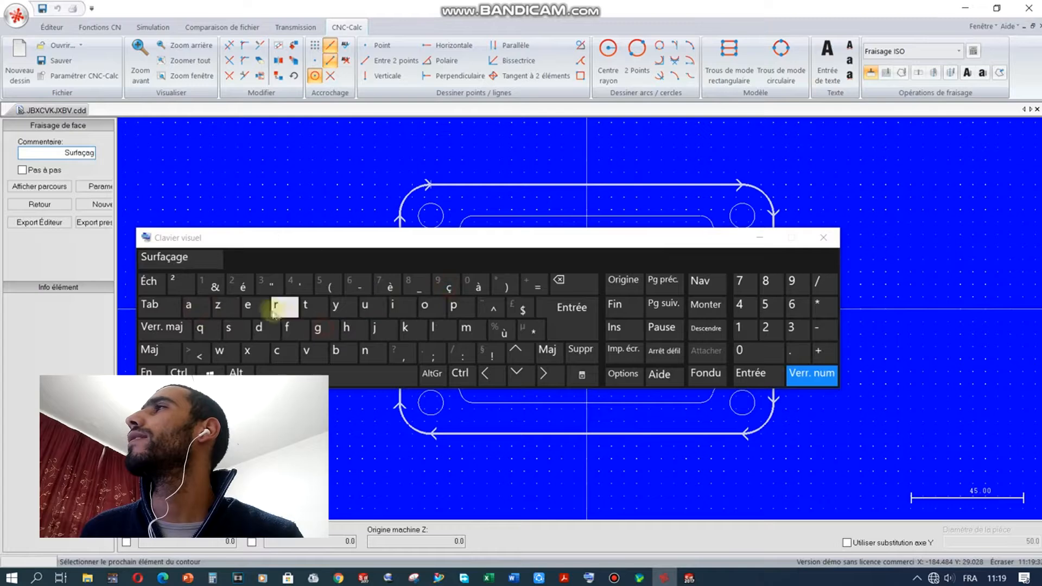
pyautogui.click(255, 312)
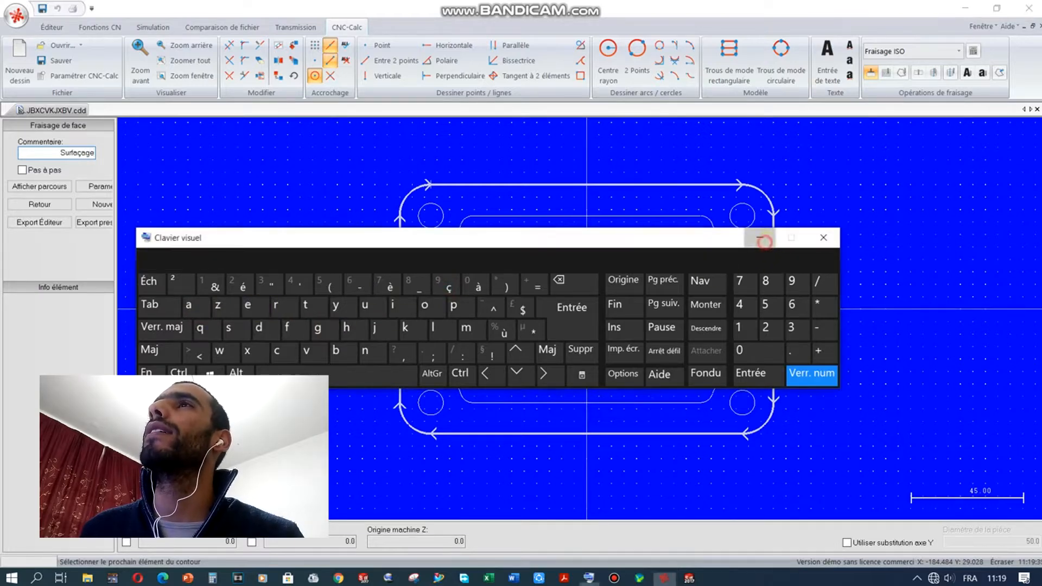
# Step: Put the keyboard away, widen the operation panel and open the face-milling parameters
pyautogui.click(760, 238)
pyautogui.moveTo(116, 185); pyautogui.dragTo(168, 185)
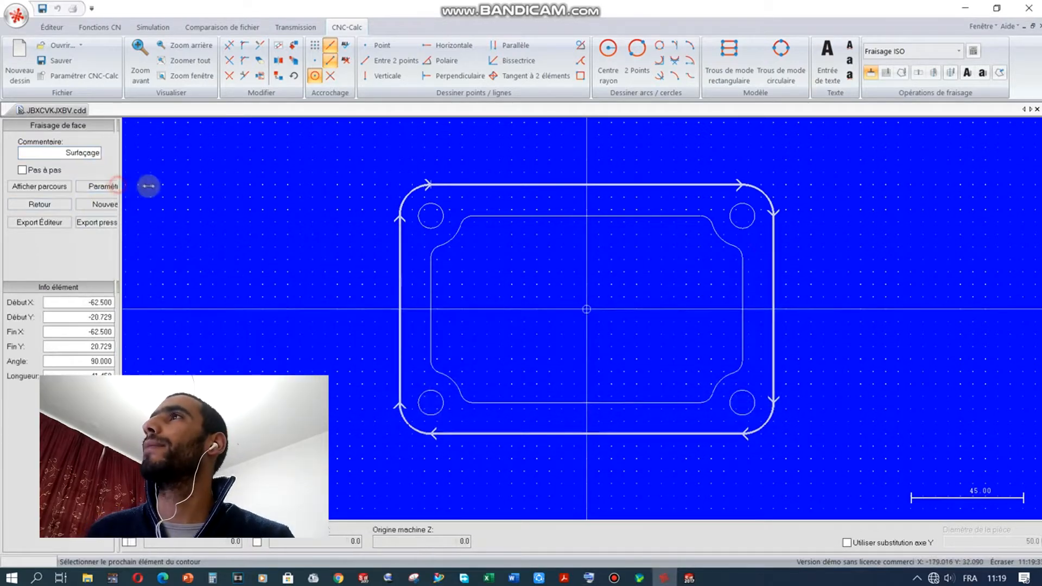
pyautogui.click(129, 185)
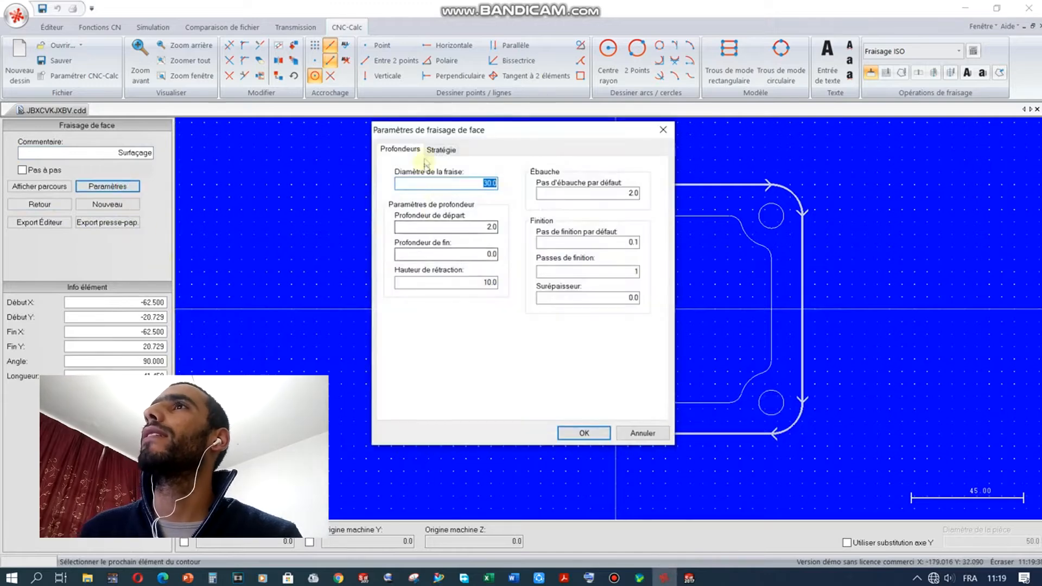
# Step: Set the face-mill diameter to 30.0 and bring up the milling course PDF
pyautogui.moveTo(437, 136); pyautogui.dragTo(247, 159)
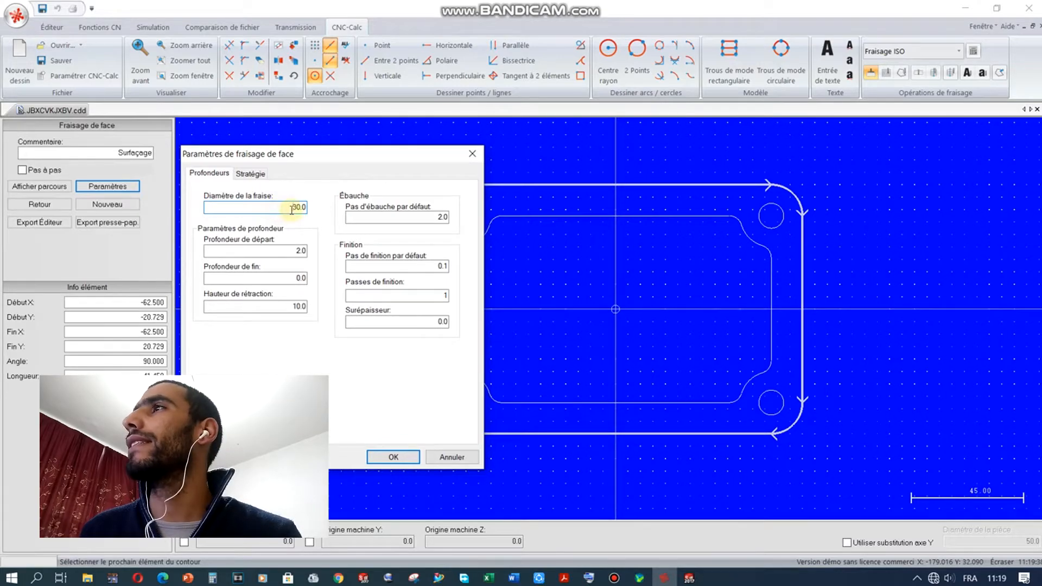
pyautogui.click(564, 579)
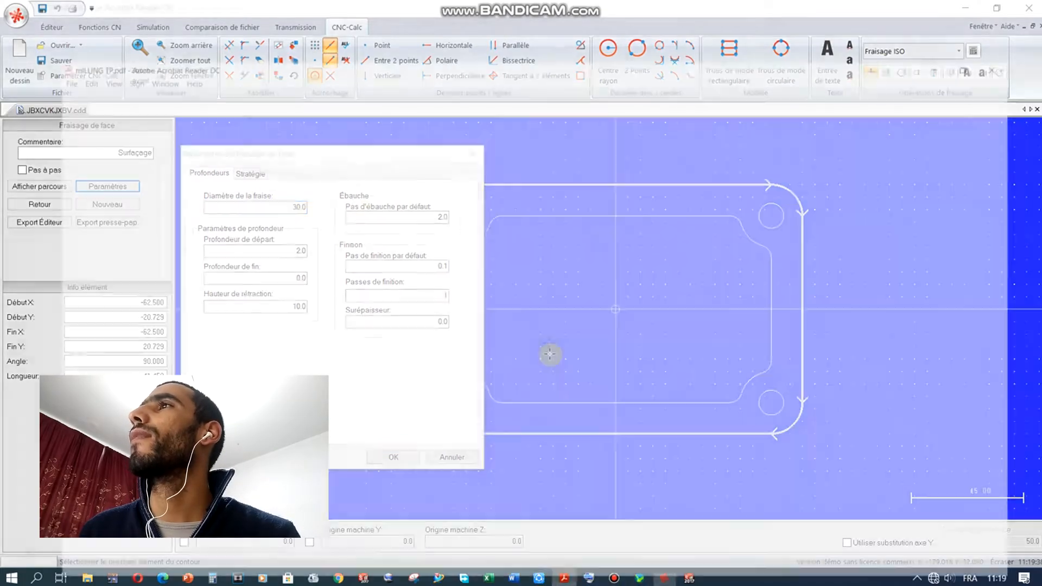
# Step: Check the Surfaçage face mill in Tableau 4 on page 6, then return to CIMCO
pyautogui.scroll(-20, 574, 484)
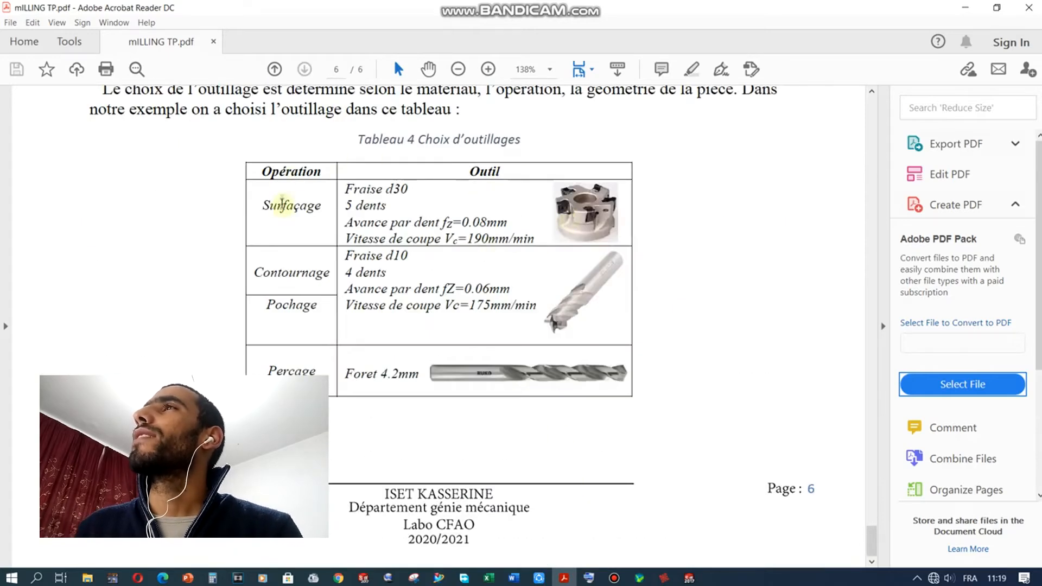
pyautogui.doubleClick(270, 204)
pyautogui.click(352, 205)
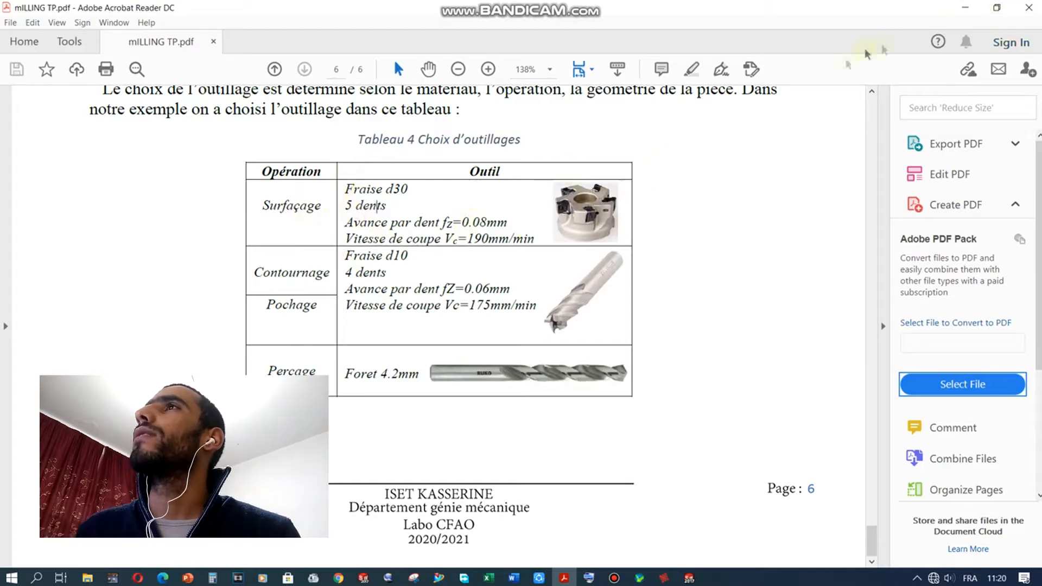
pyautogui.click(964, 8)
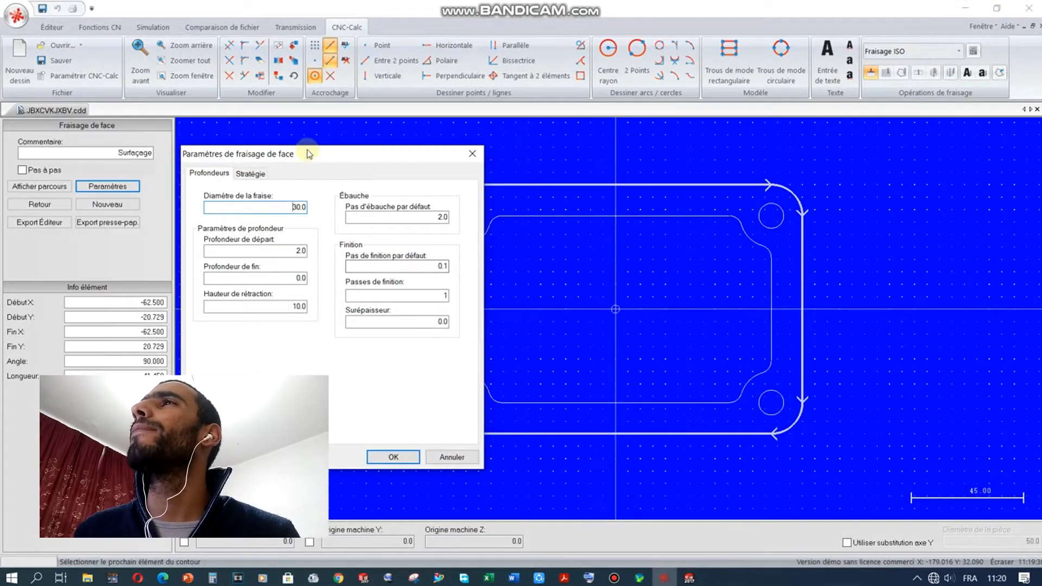
# Step: Cancel the face-milling parameters dialog and minimise CIMCO to the desktop
pyautogui.moveTo(308, 153); pyautogui.dragTo(341, 141)
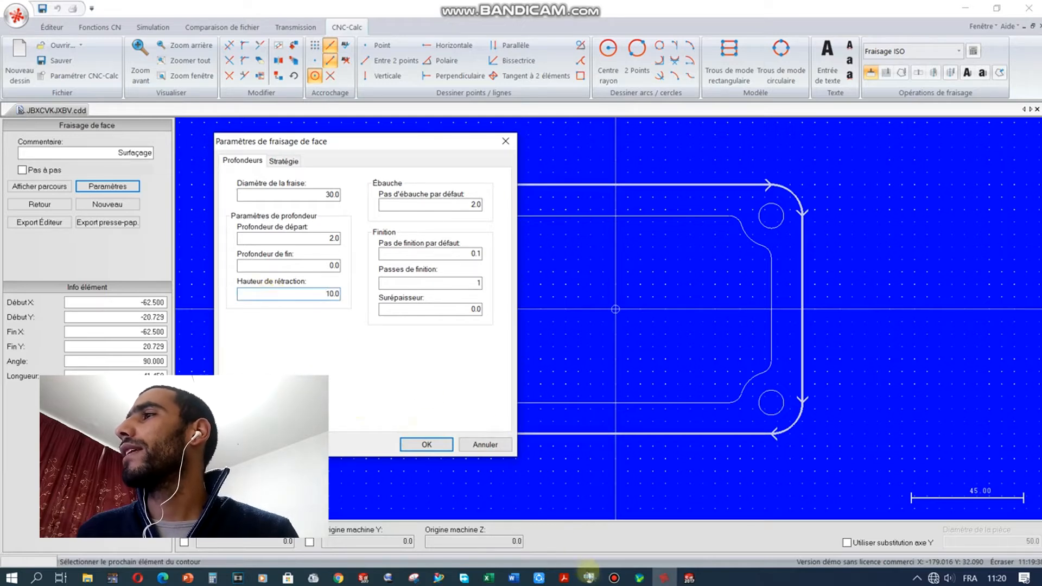
pyautogui.click(688, 583)
pyautogui.click(493, 524)
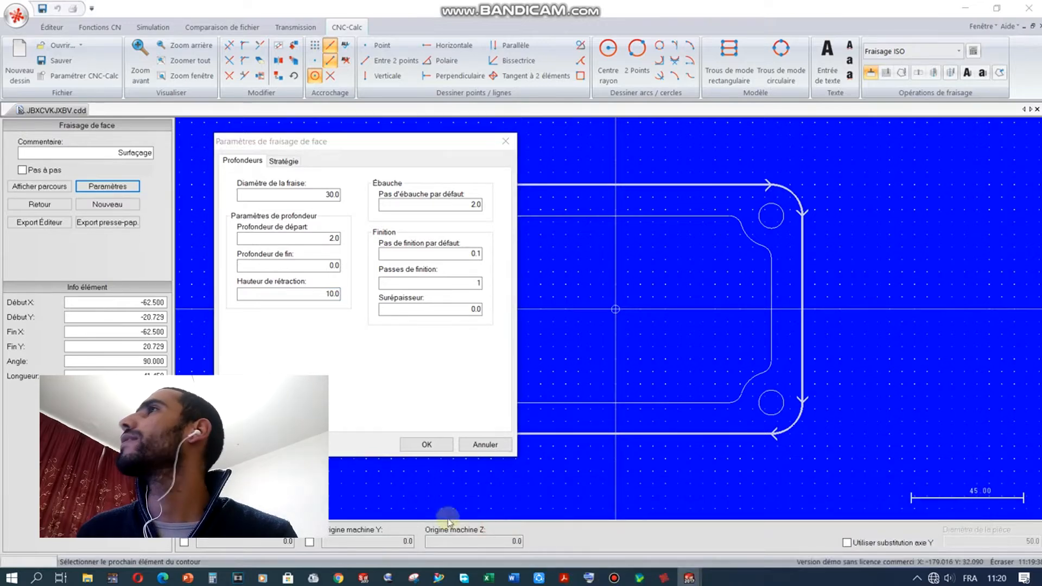
pyautogui.click(481, 450)
pyautogui.click(966, 8)
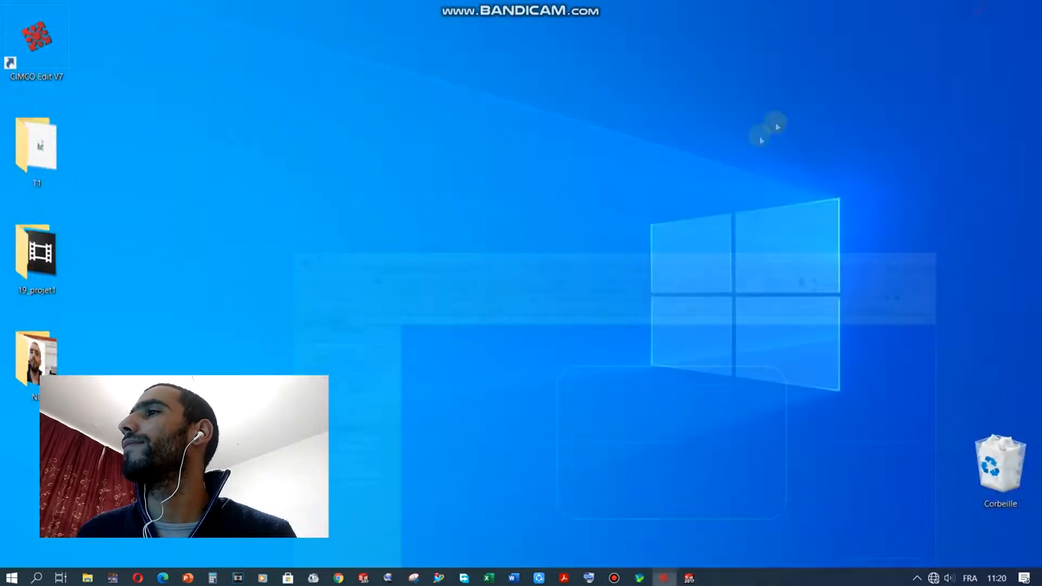
# Step: Open the Assemblage2 assembly and turn it to the front view
pyautogui.click(689, 578)
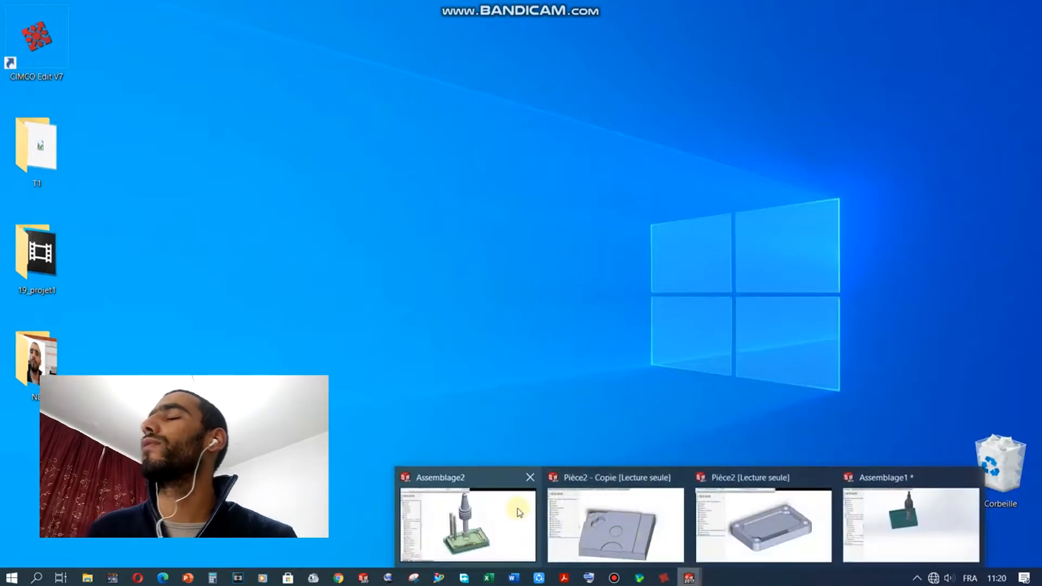
pyautogui.moveTo(515, 515)
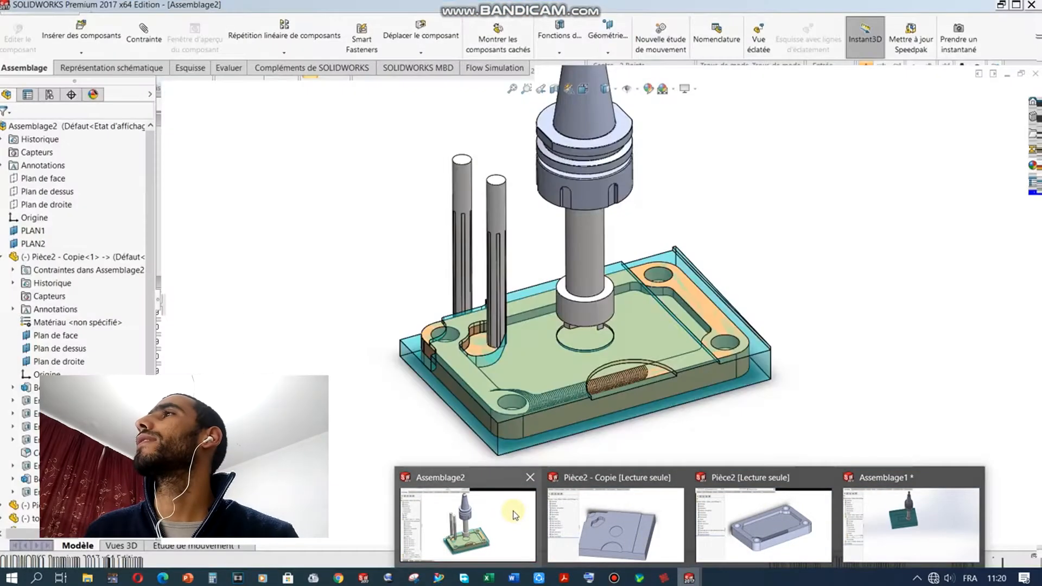
pyautogui.click(515, 515)
pyautogui.scroll(2, 576, 386)
pyautogui.moveTo(593, 371); pyautogui.dragTo(579, 217, button='middle')
pyautogui.click(594, 90)
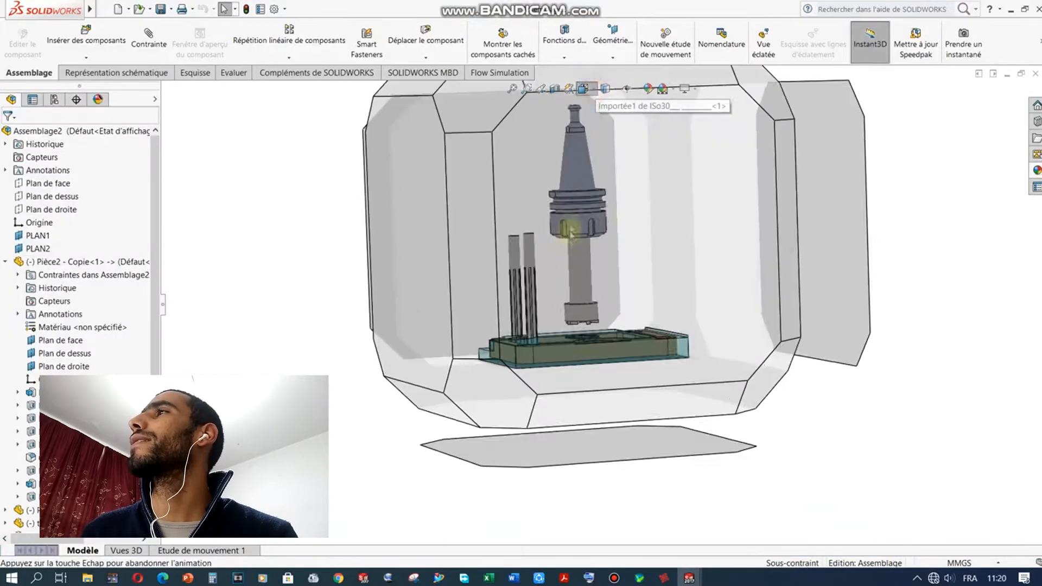
pyautogui.click(633, 277)
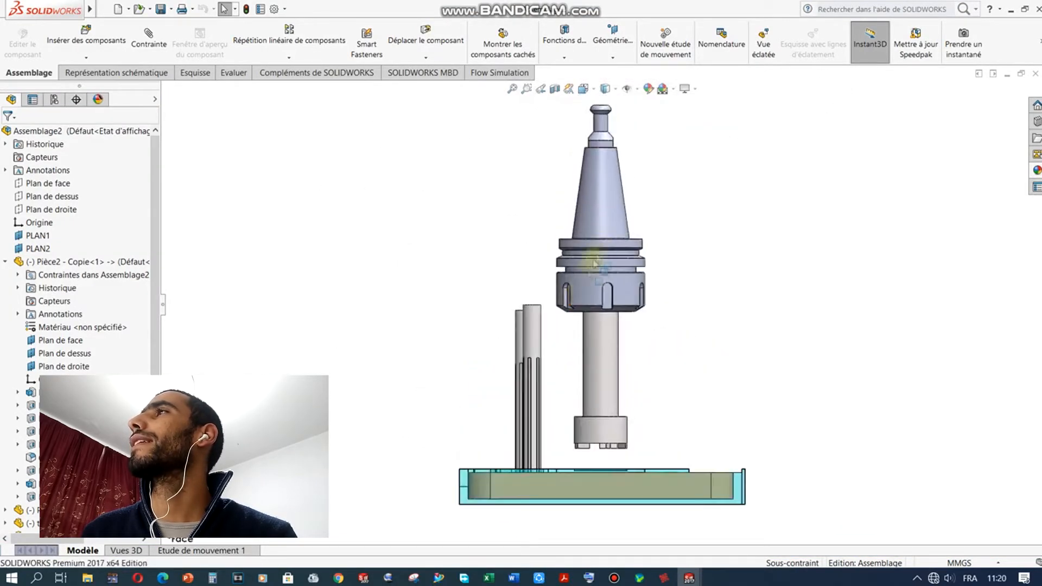
# Step: Lower the tool holder toward the plate, inspect it from several angles, then return to CNC-Calc
pyautogui.moveTo(606, 220); pyautogui.dragTo(519, 98)
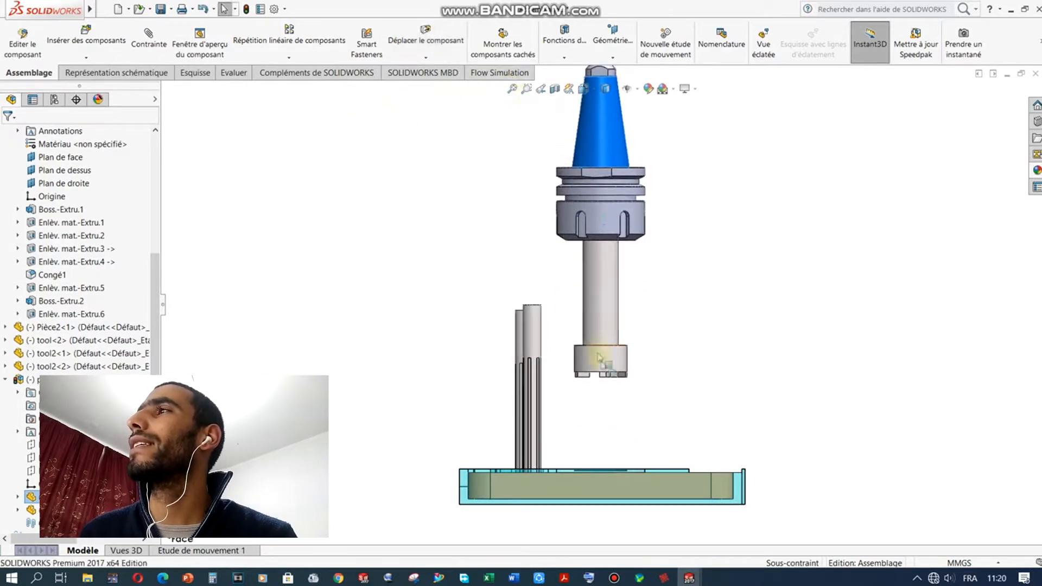
pyautogui.click(602, 409)
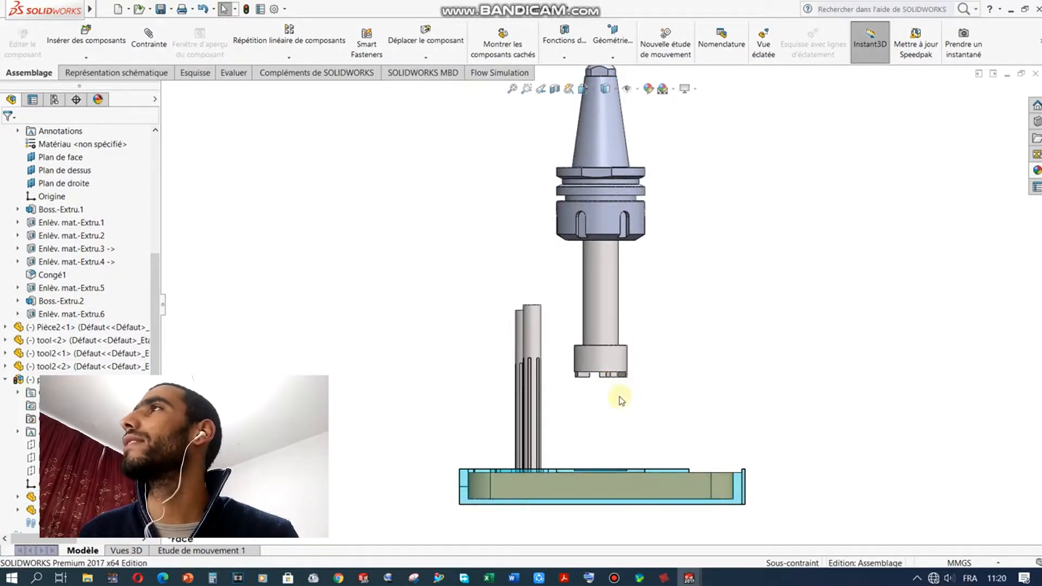
pyautogui.moveTo(591, 134); pyautogui.dragTo(616, 199)
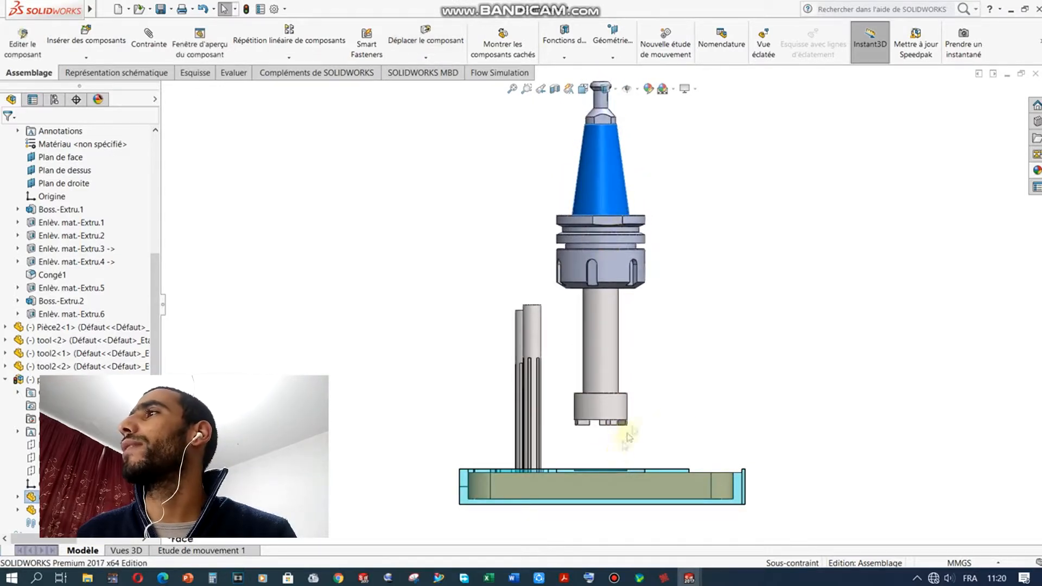
pyautogui.click(659, 238)
pyautogui.moveTo(695, 360); pyautogui.dragTo(685, 400, button='middle')
pyautogui.moveTo(697, 393); pyautogui.dragTo(669, 498, button='middle')
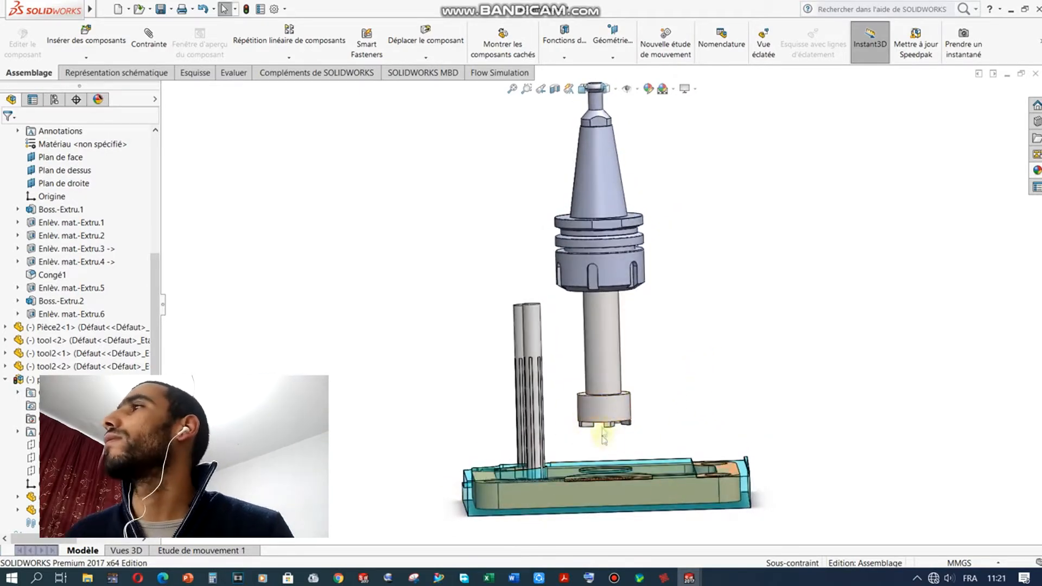
pyautogui.moveTo(697, 345); pyautogui.dragTo(646, 472, button='middle')
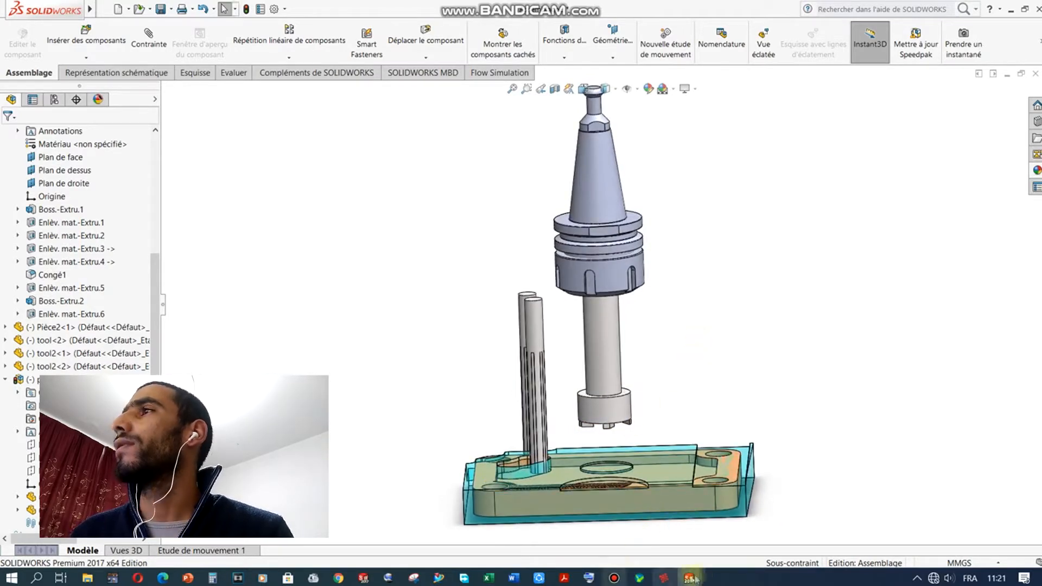
pyautogui.click(661, 579)
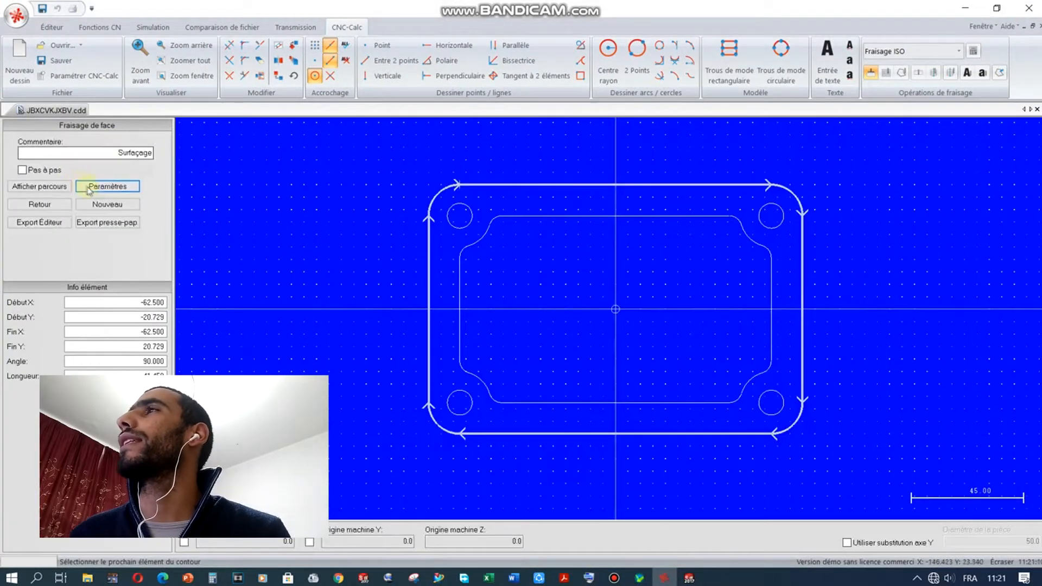
pyautogui.click(90, 187)
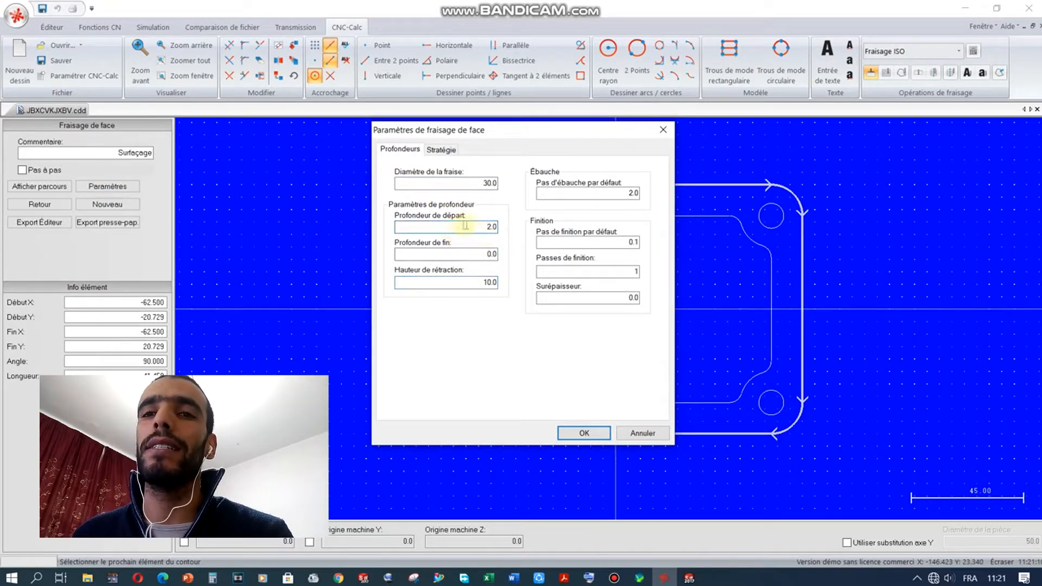
pyautogui.click(466, 228)
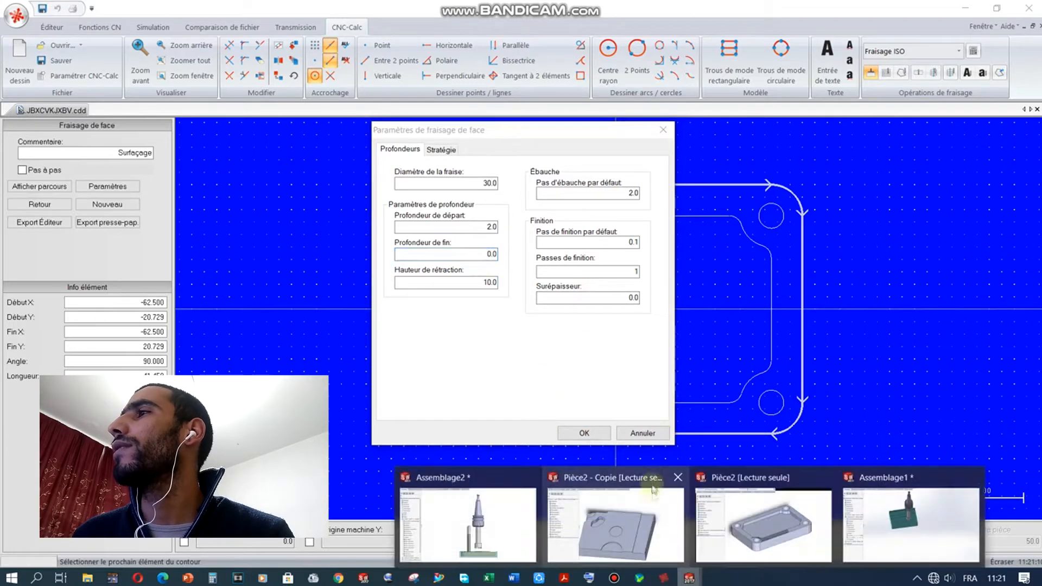
pyautogui.click(641, 433)
pyautogui.moveTo(689, 579)
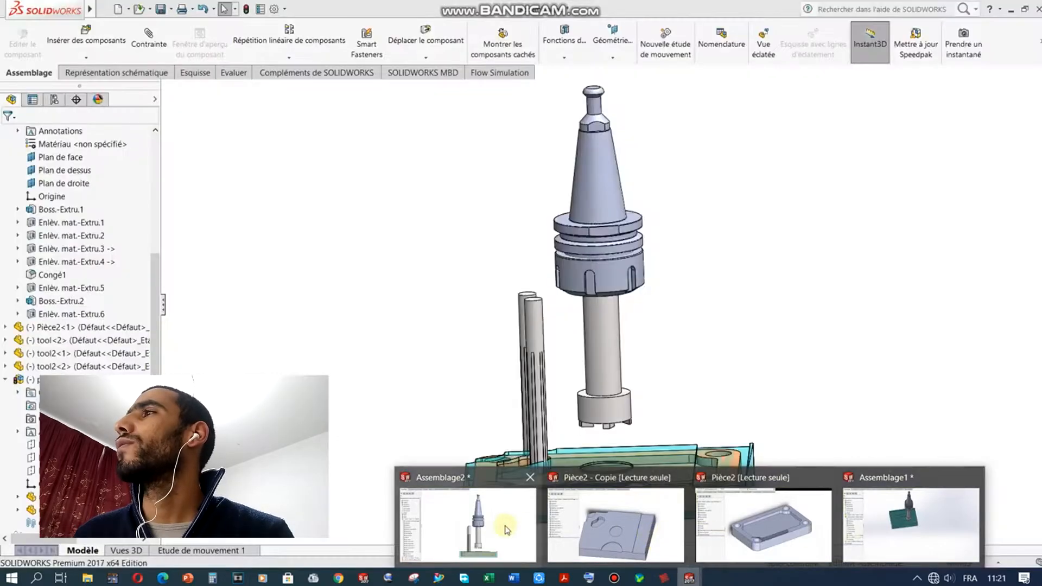
# Step: In Assemblage2, drag the 30 mm cutter down onto the top of the workpiece plate
pyautogui.click(513, 523)
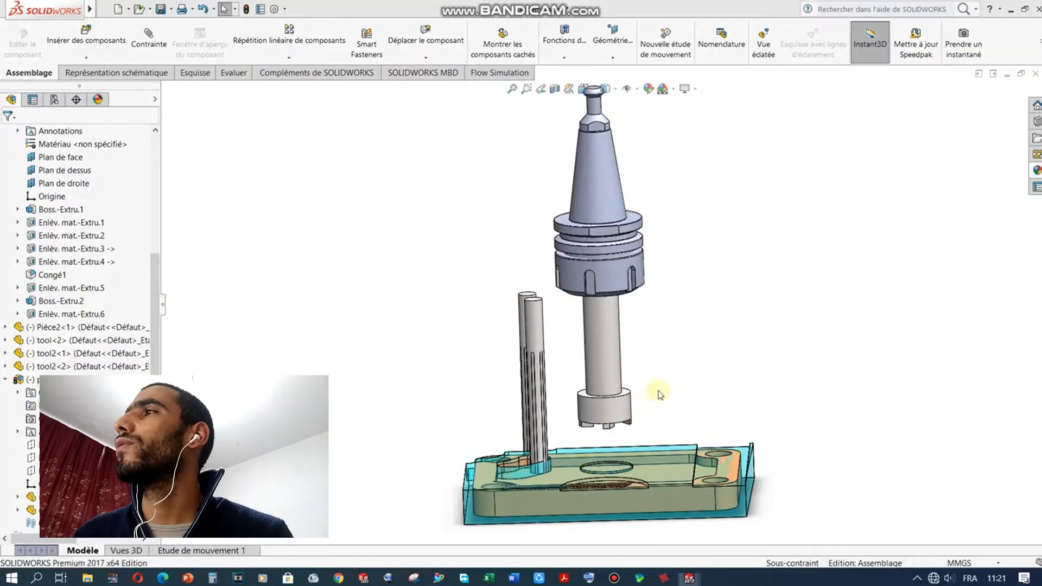
pyautogui.moveTo(661, 396); pyautogui.dragTo(603, 312, button='middle')
pyautogui.scroll(-2, 594, 288)
pyautogui.scroll(3, 596, 341)
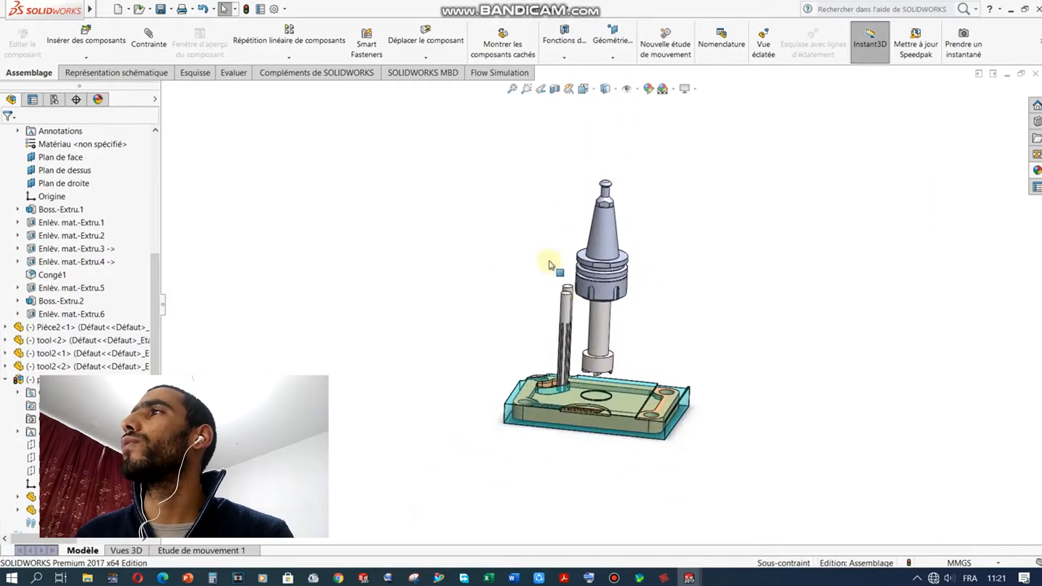
pyautogui.scroll(-5, 610, 360)
pyautogui.scroll(-1, 611, 360)
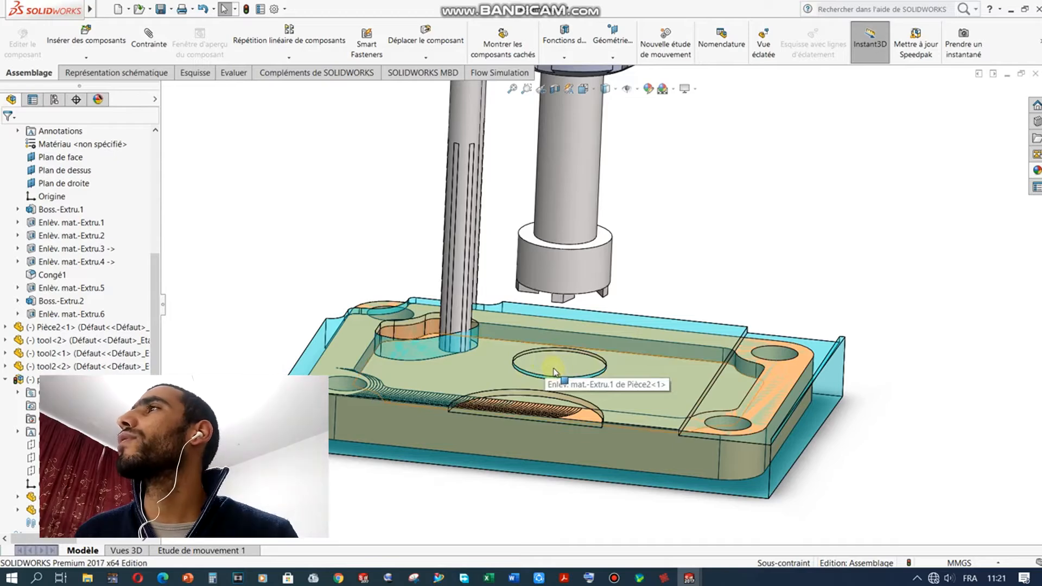
pyautogui.scroll(-2, 565, 363)
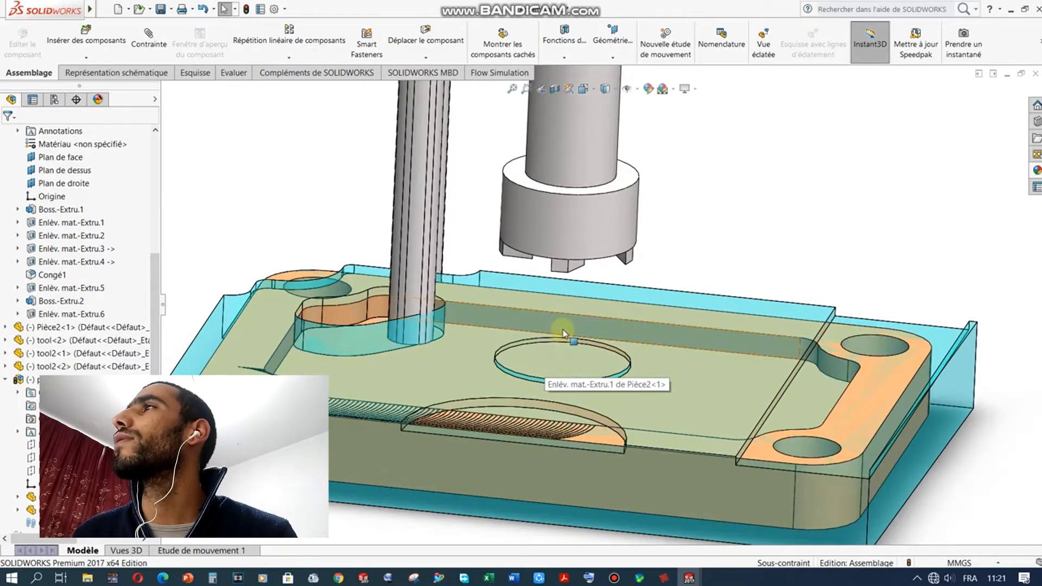
pyautogui.scroll(2, 563, 330)
pyautogui.moveTo(587, 246); pyautogui.dragTo(532, 319)
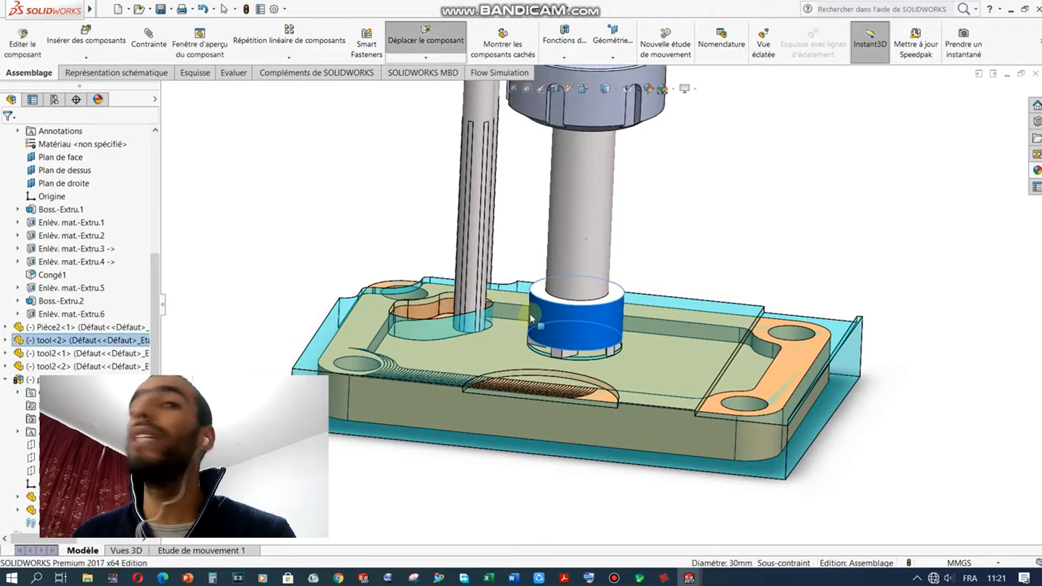
pyautogui.press('Escape')
pyautogui.scroll(-3, 559, 342)
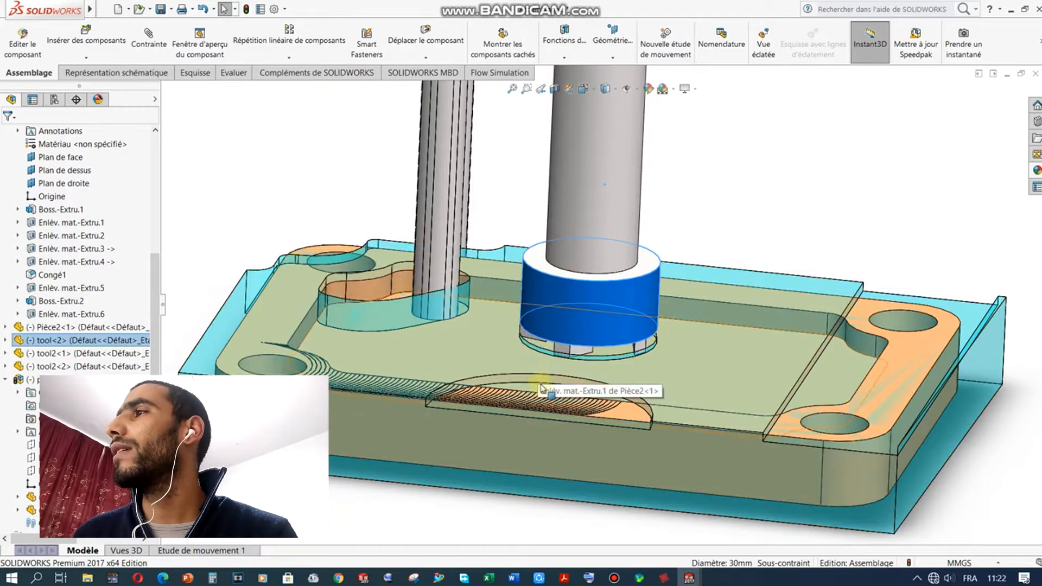
pyautogui.moveTo(689, 577)
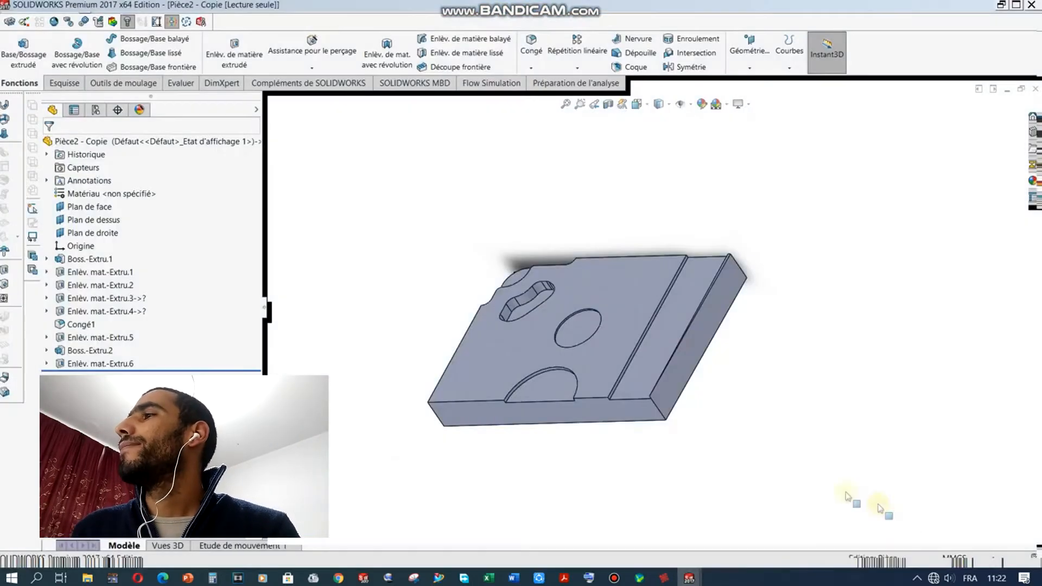
pyautogui.click(901, 521)
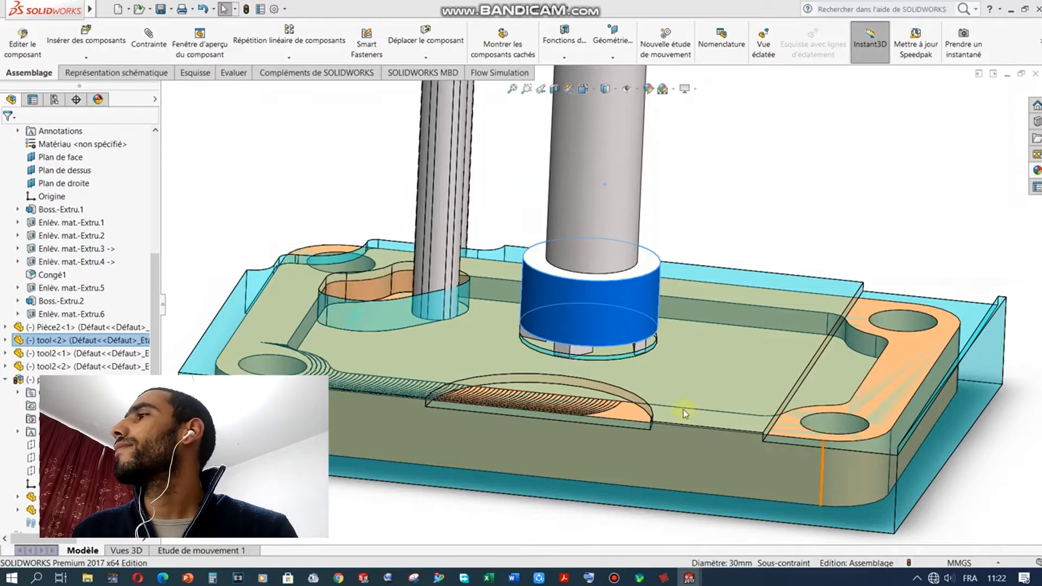
# Step: Open Assemblage1 and orbit around the cutter sitting on the teal plate
pyautogui.moveTo(690, 578)
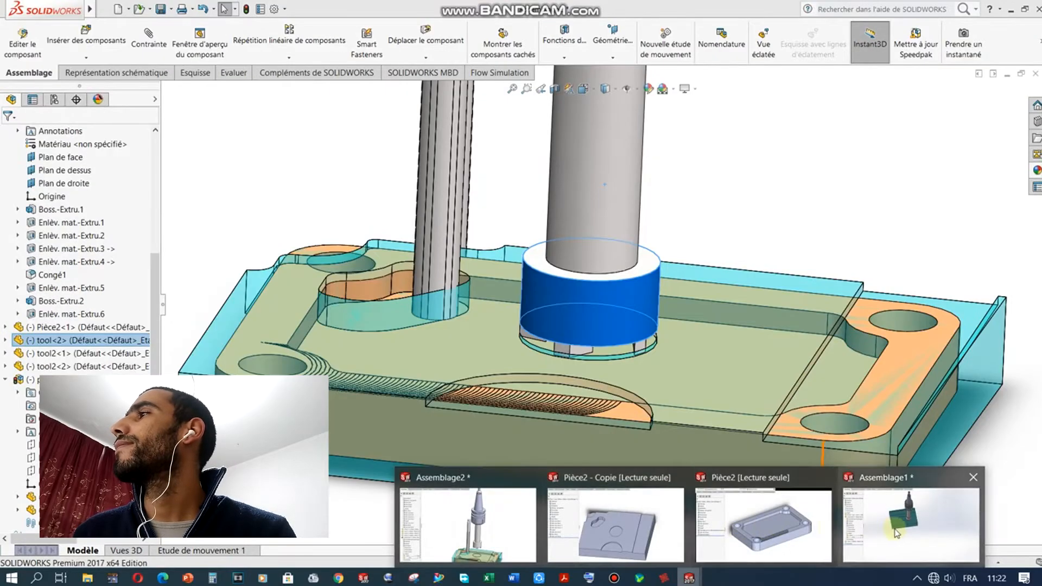
pyautogui.moveTo(897, 534)
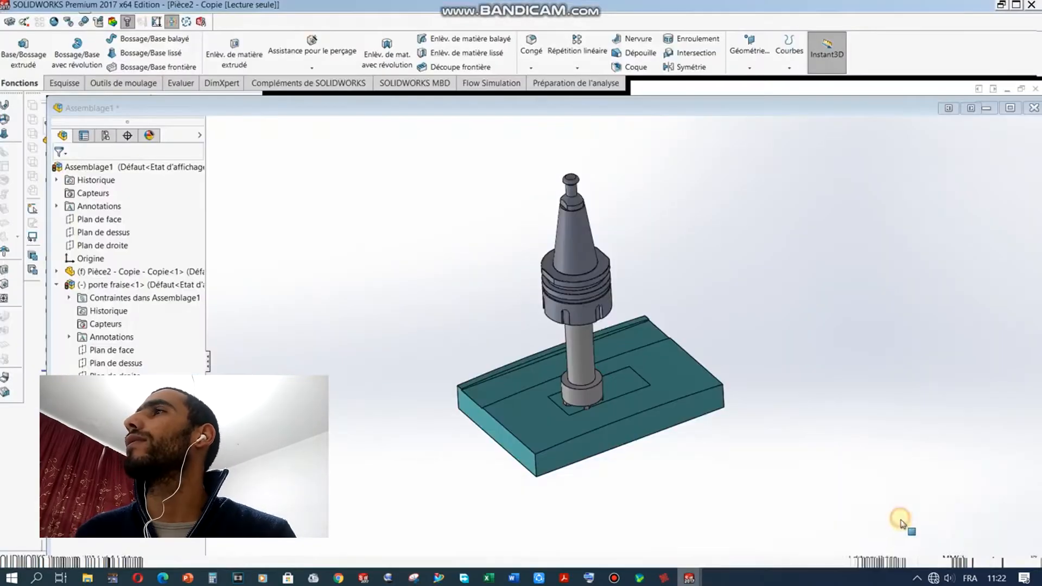
pyautogui.click(901, 524)
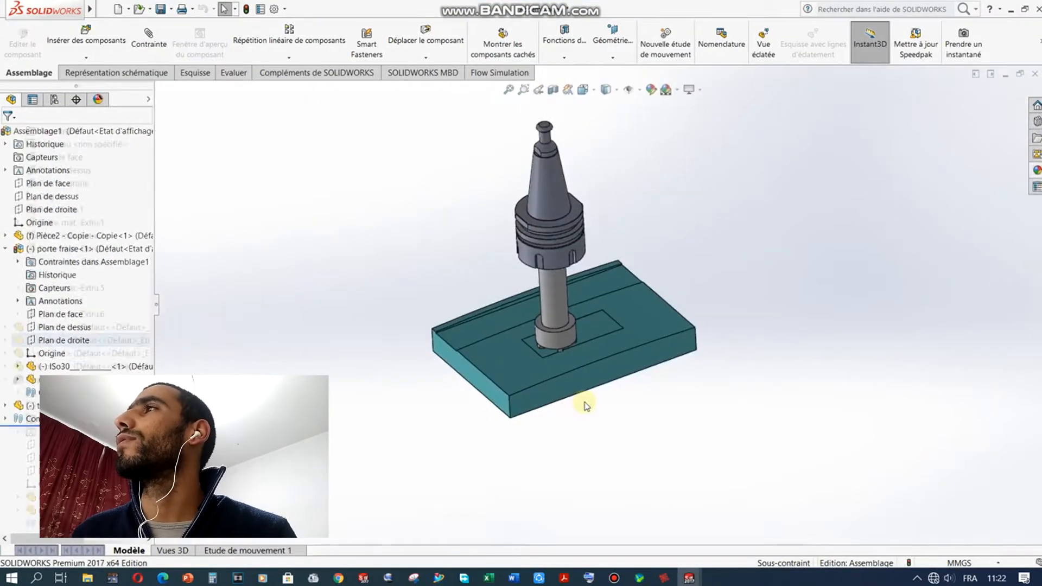
pyautogui.scroll(4, 563, 348)
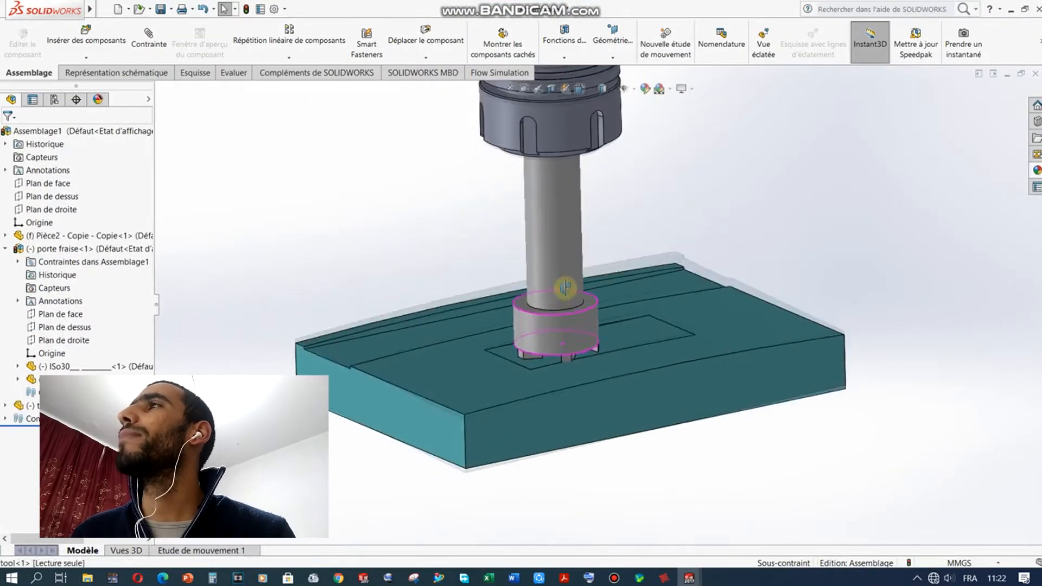
pyautogui.moveTo(566, 292); pyautogui.dragTo(580, 297, button='middle')
pyautogui.scroll(-3, 552, 356)
pyautogui.scroll(2, 549, 353)
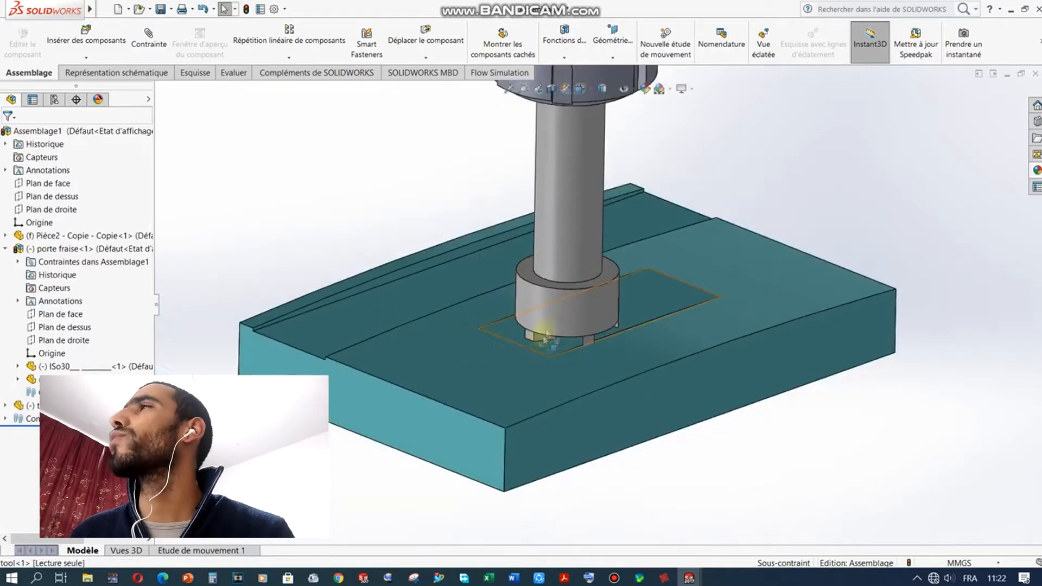
pyautogui.scroll(2, 575, 322)
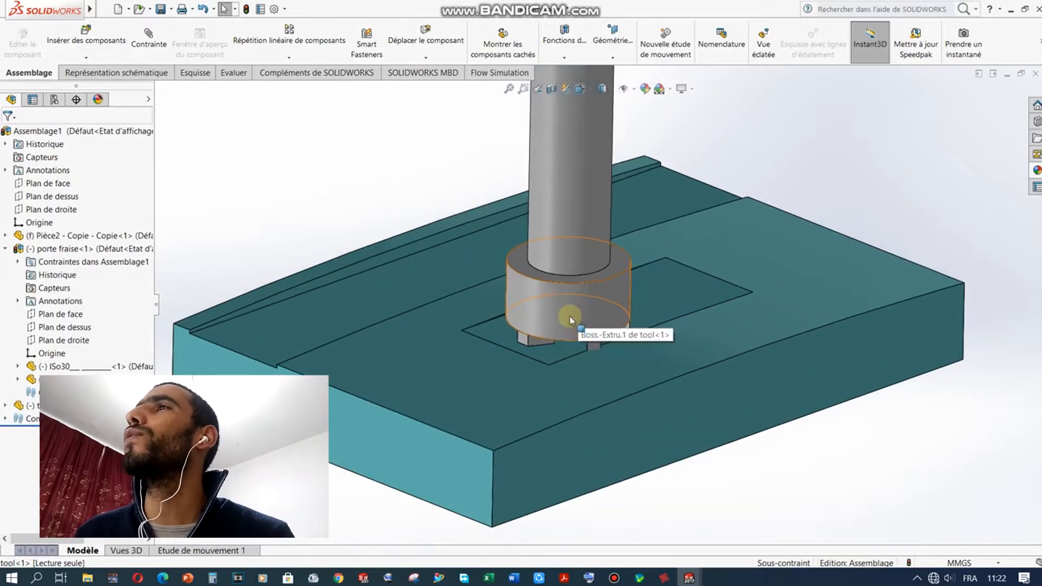
pyautogui.moveTo(491, 367); pyautogui.dragTo(521, 314, button='middle')
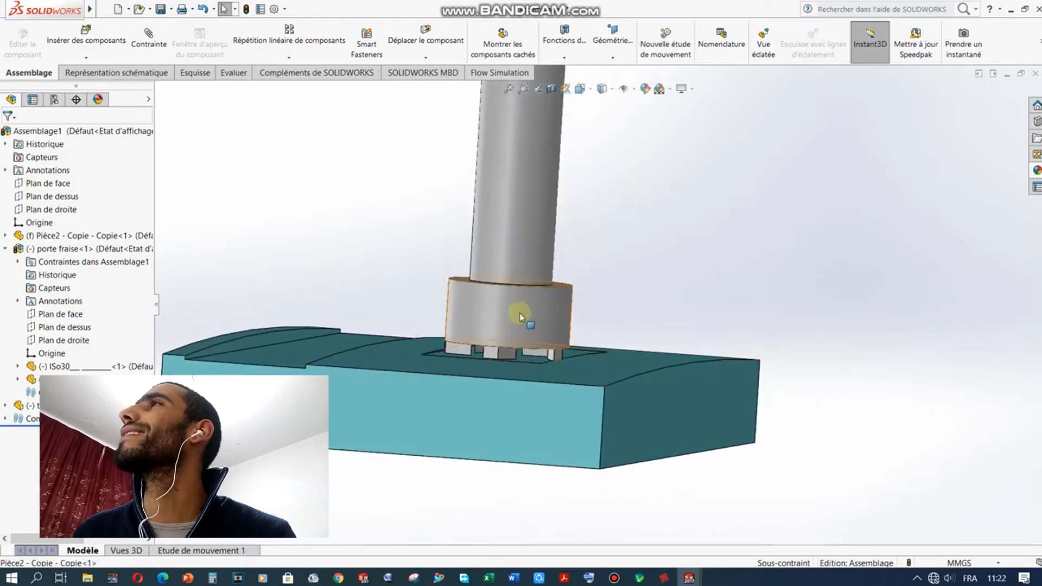
# Step: Inspect the cutter and plate in front, front-left elevated and bottom views
pyautogui.click(592, 91)
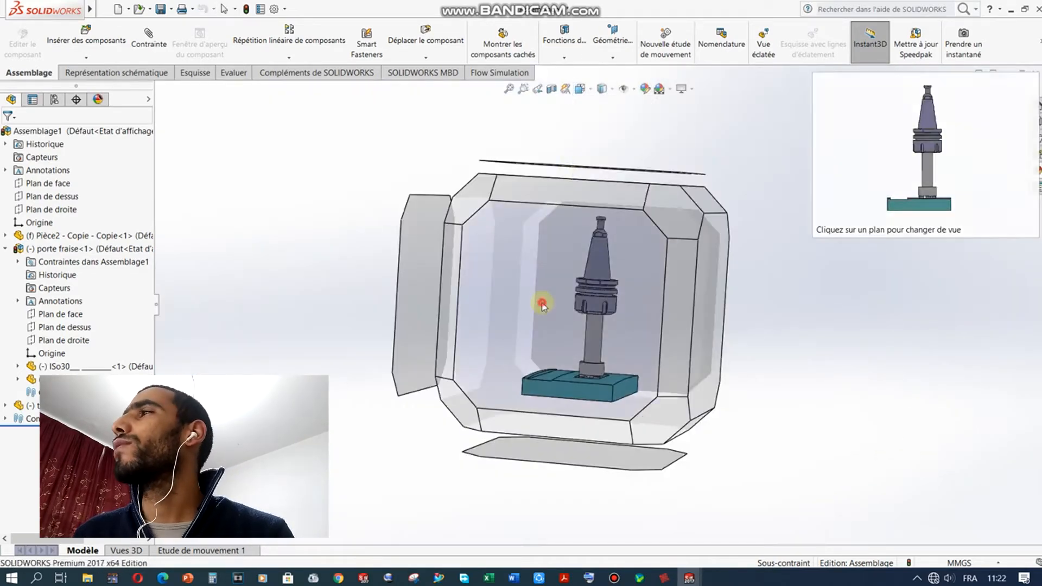
pyautogui.click(542, 302)
pyautogui.scroll(2, 651, 456)
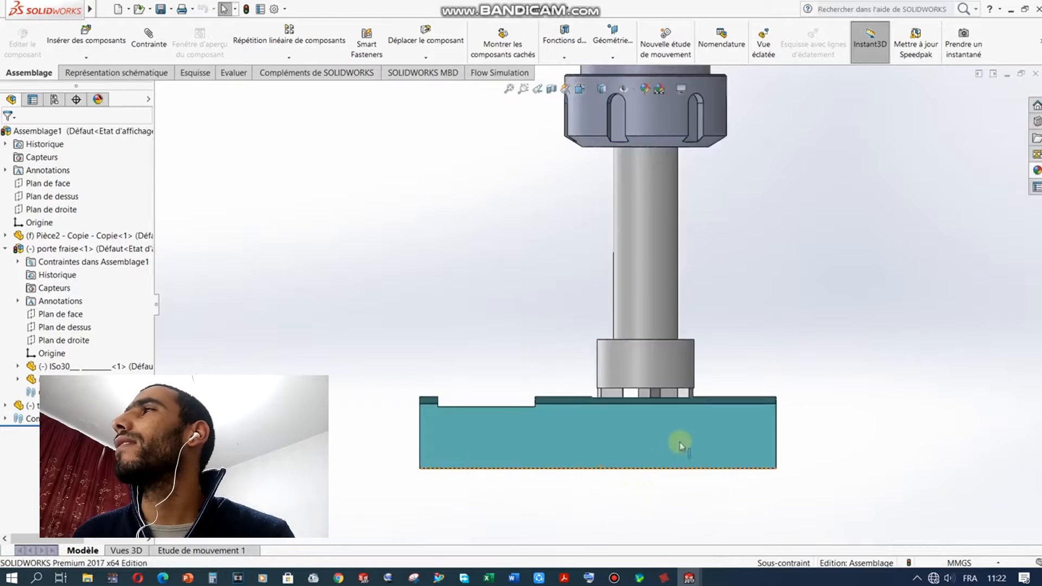
pyautogui.scroll(2, 681, 442)
pyautogui.scroll(2, 505, 391)
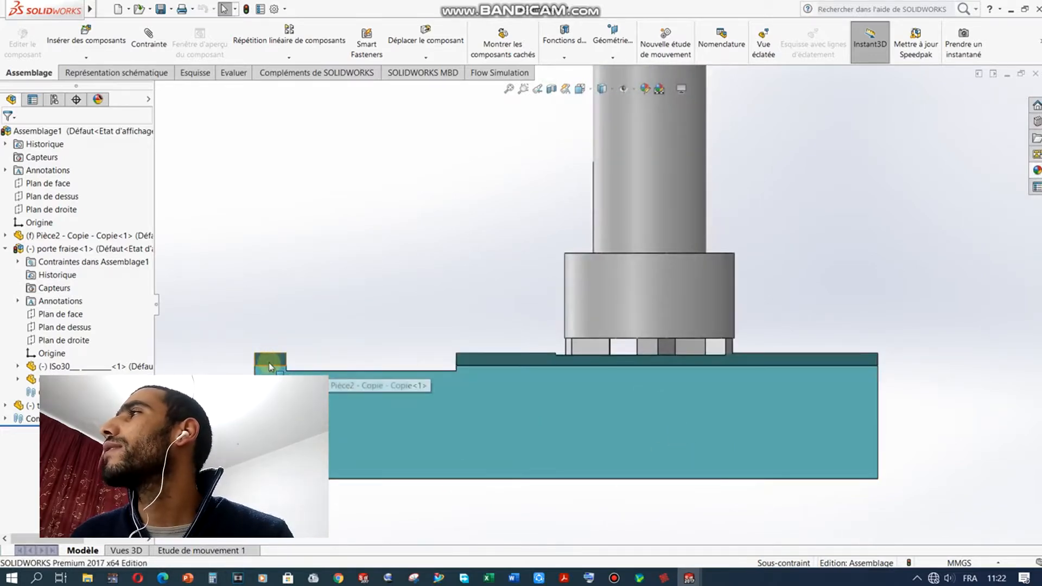
pyautogui.moveTo(540, 387); pyautogui.dragTo(458, 396, button='middle')
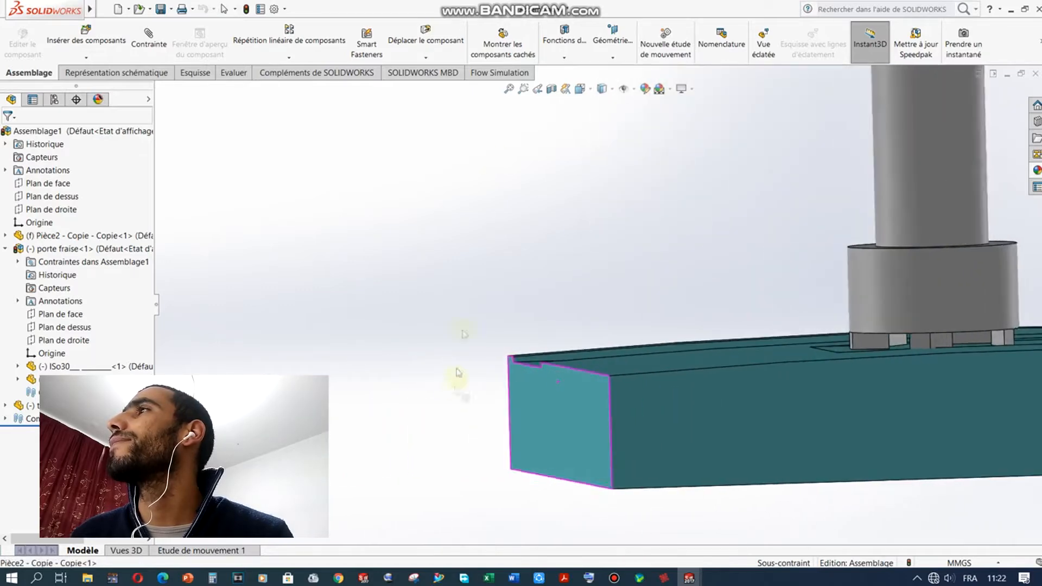
pyautogui.click(586, 90)
pyautogui.click(619, 346)
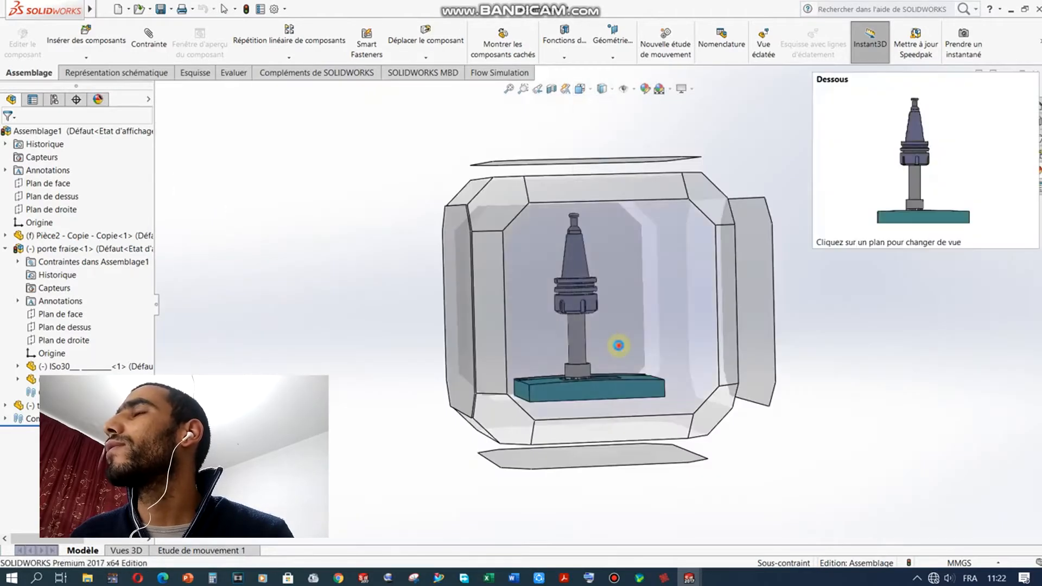
# Step: View plate and tool from above and below, then restore the Assemblage1 window and move it aside
pyautogui.scroll(-4, 605, 503)
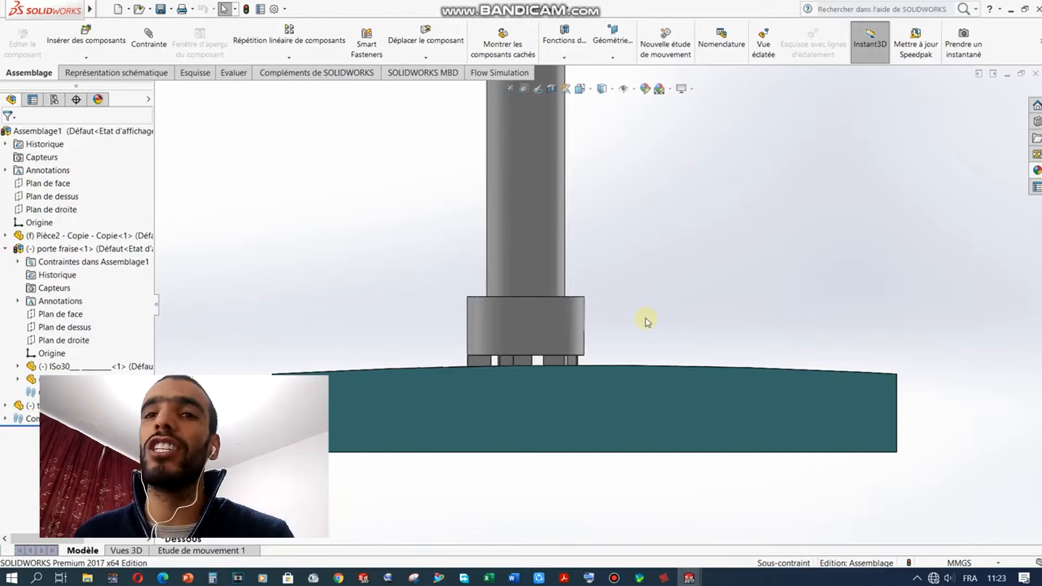
pyautogui.moveTo(646, 321); pyautogui.dragTo(624, 337, button='middle')
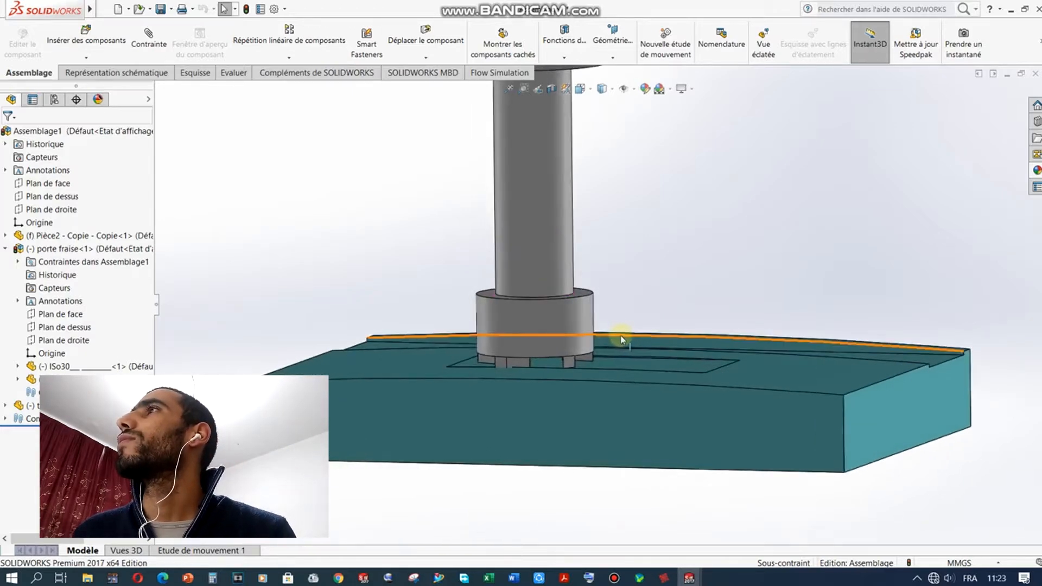
pyautogui.click(600, 89)
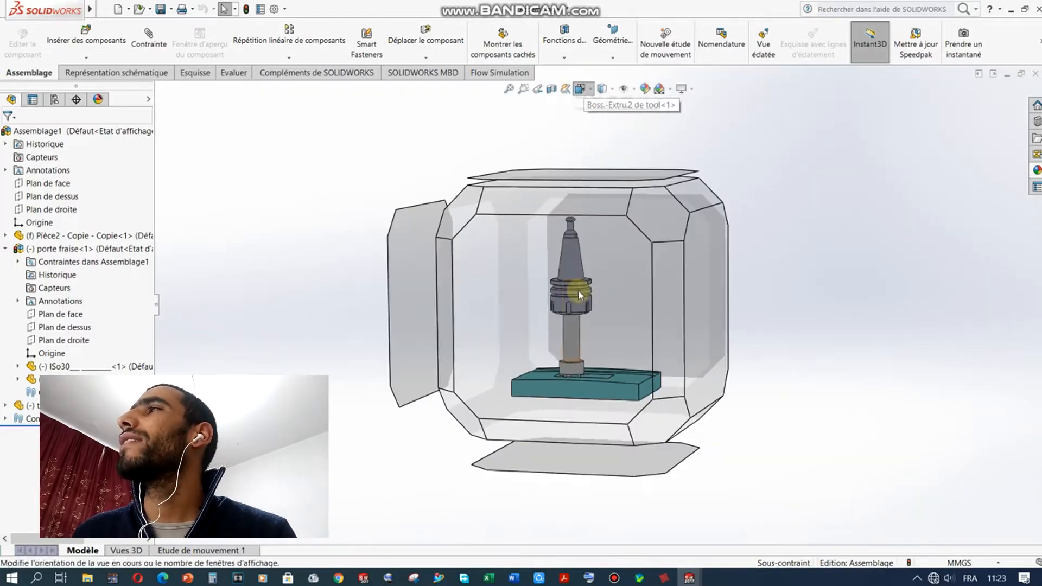
pyautogui.click(625, 293)
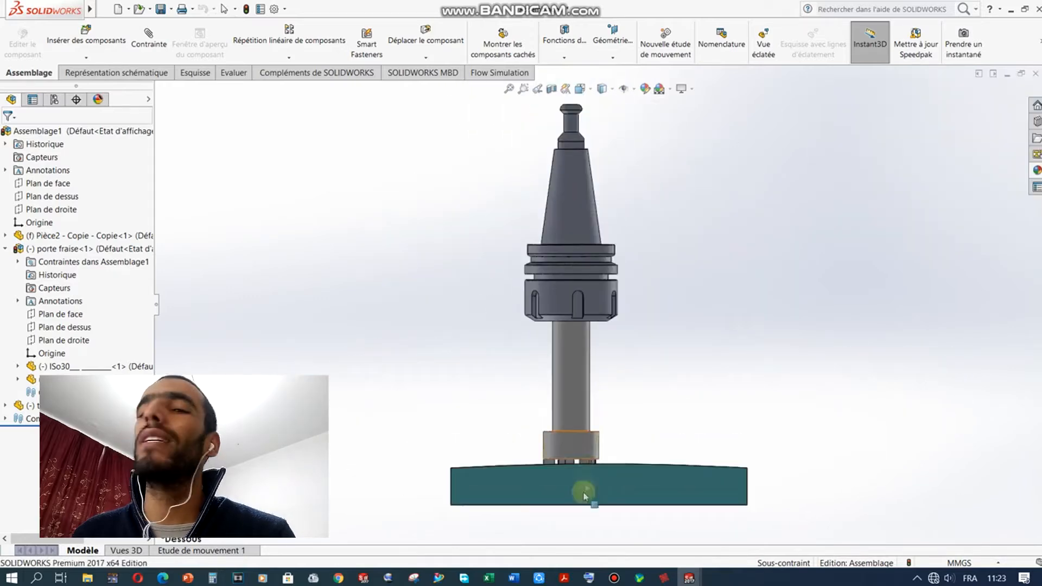
pyautogui.scroll(-1, 616, 486)
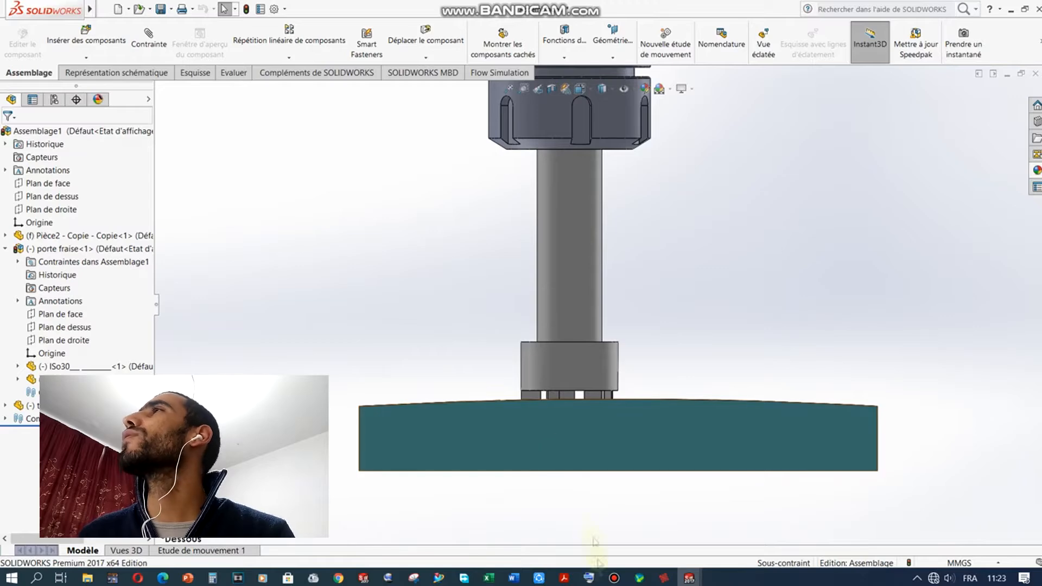
pyautogui.doubleClick(647, 12)
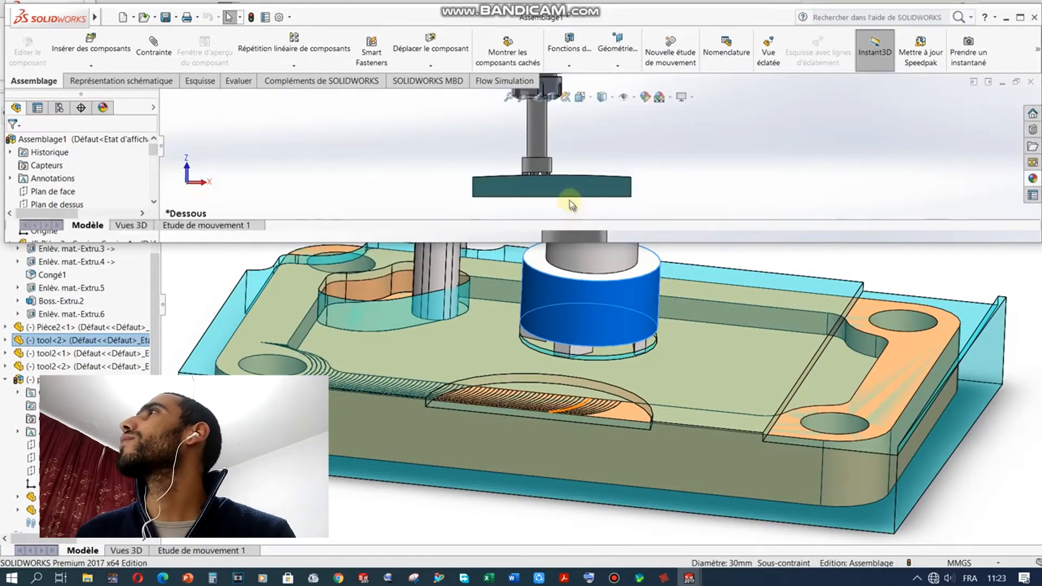
pyautogui.moveTo(651, 8); pyautogui.dragTo(562, 4)
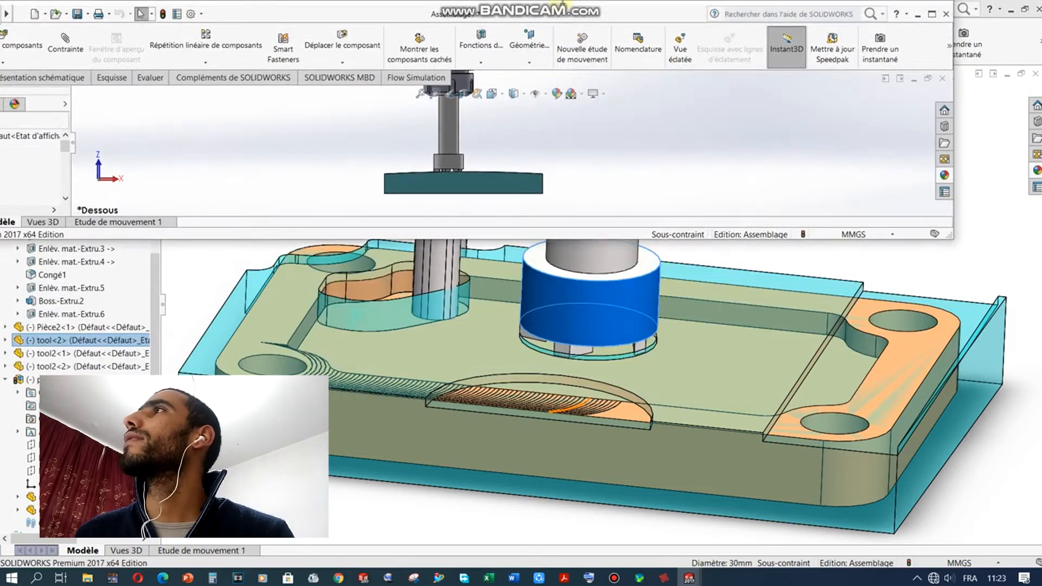
# Step: Maximise the Assemblage1 window and orbit to elevated views of the block and cutter
pyautogui.click(935, 15)
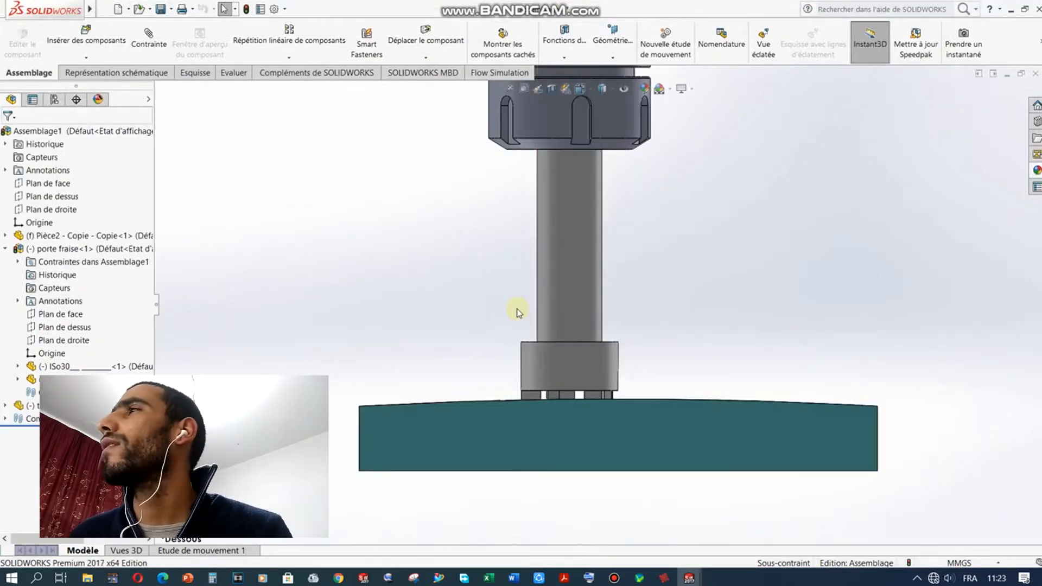
pyautogui.scroll(-3, 580, 442)
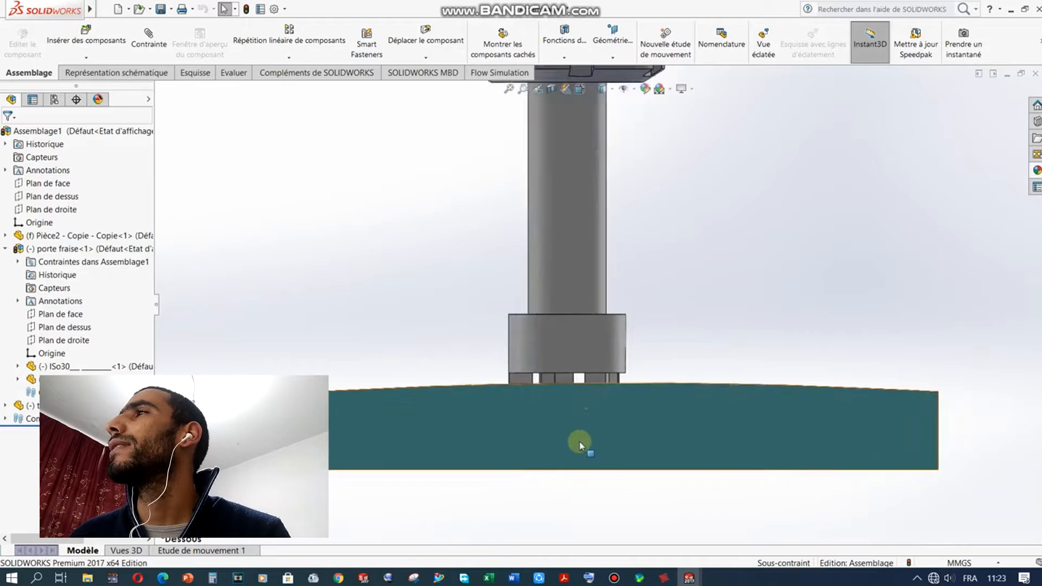
pyautogui.scroll(-1, 611, 413)
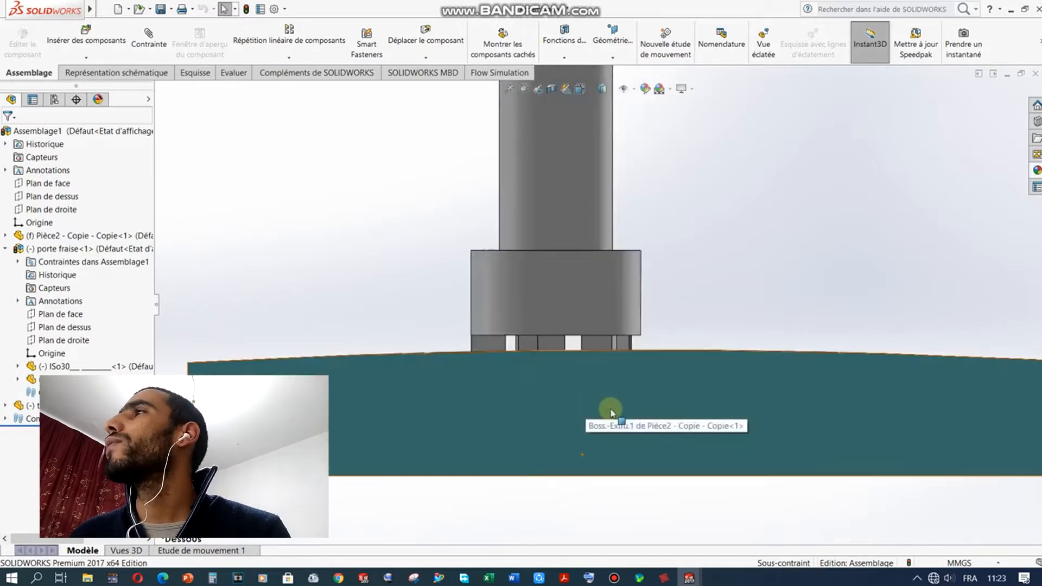
pyautogui.moveTo(728, 302); pyautogui.dragTo(704, 341, button='middle')
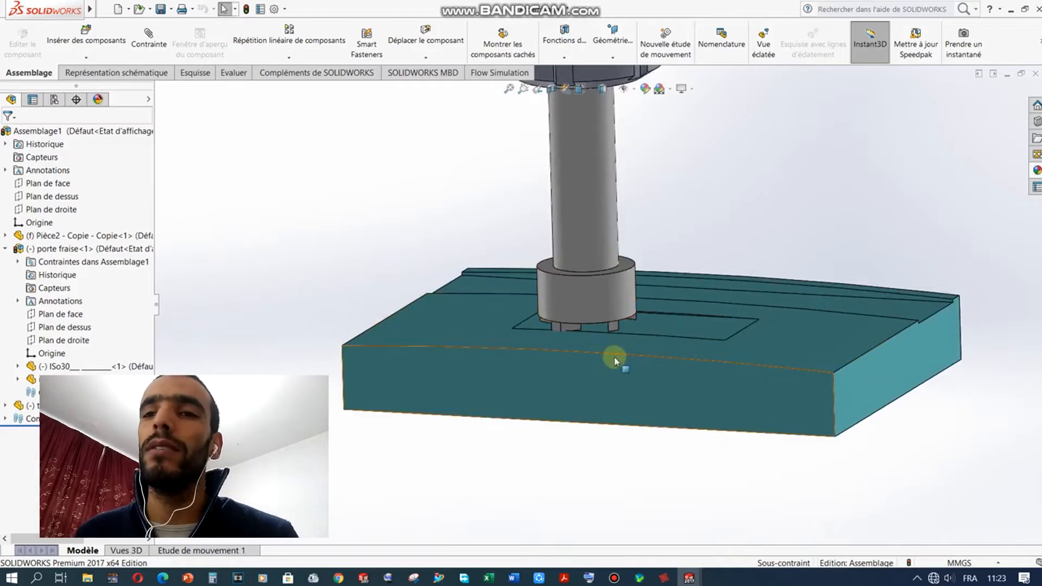
pyautogui.scroll(-4, 616, 339)
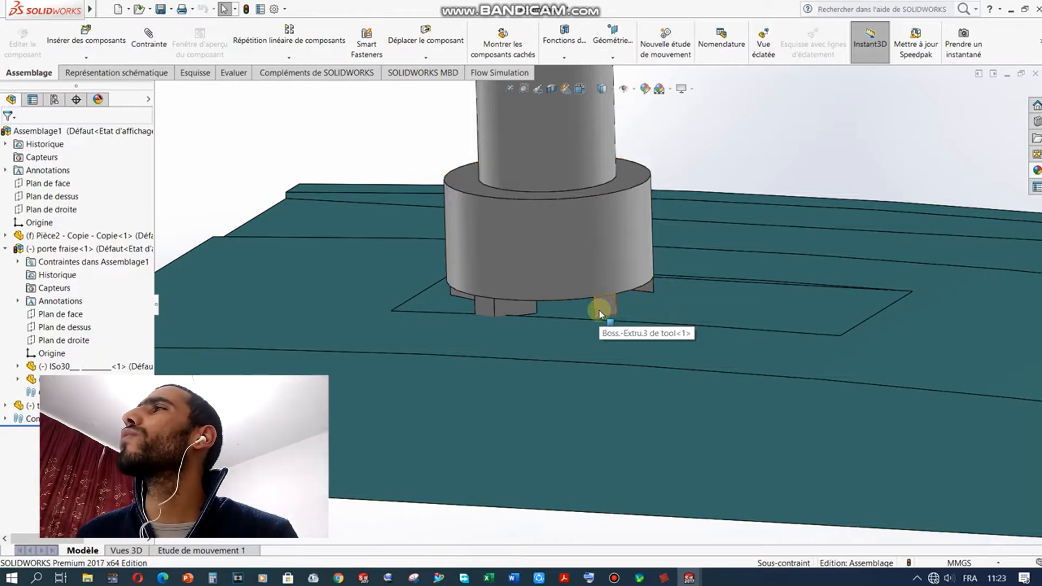
pyautogui.scroll(5, 593, 311)
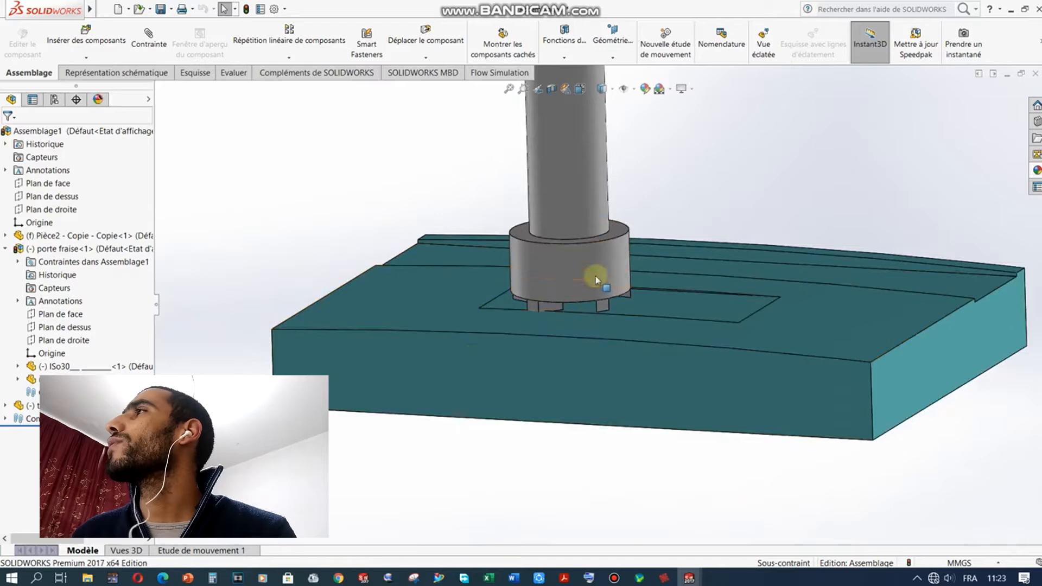
pyautogui.moveTo(442, 367); pyautogui.dragTo(844, 261, button='middle')
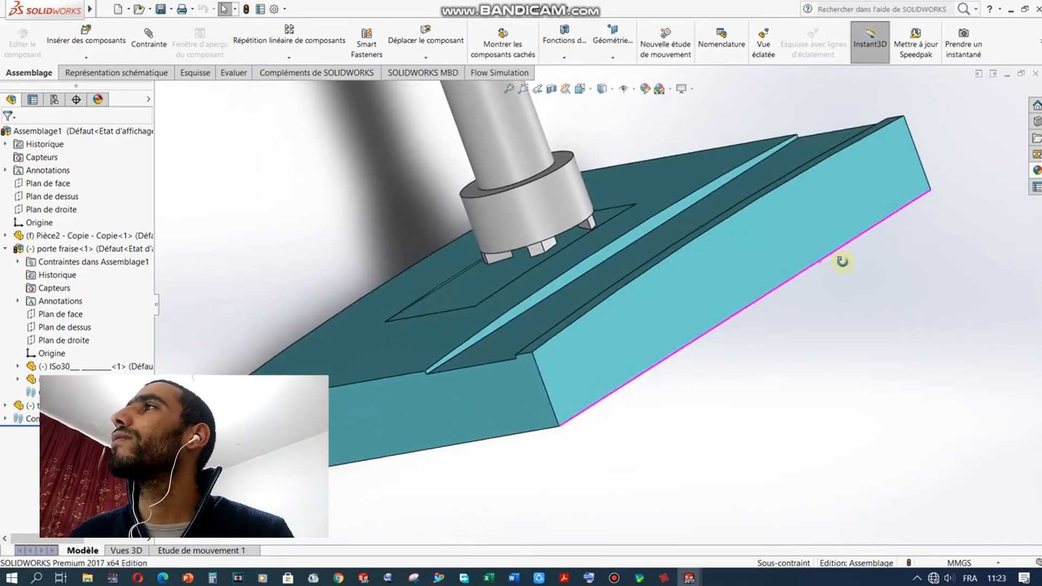
pyautogui.scroll(-3, 498, 223)
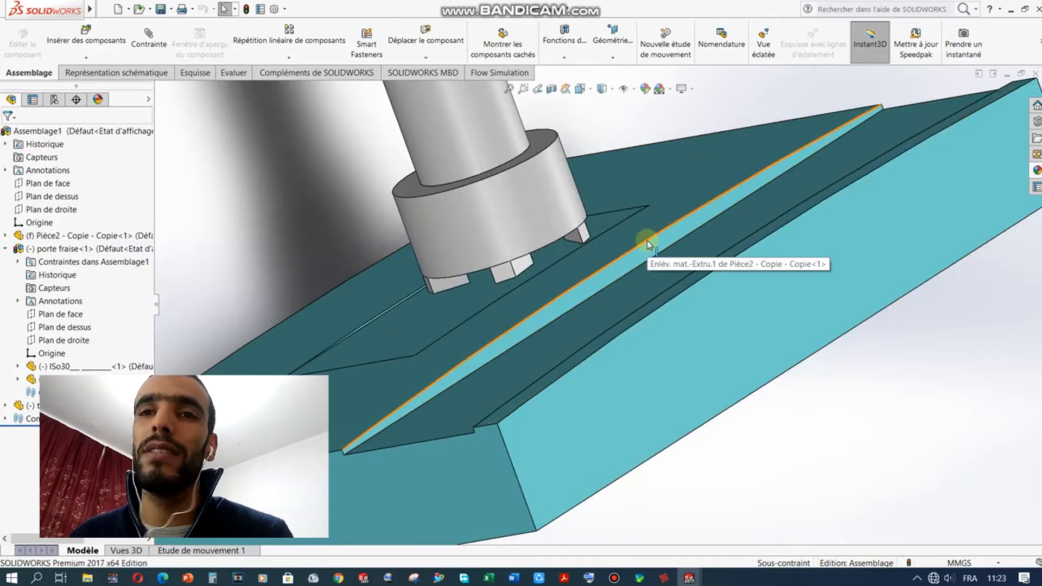
# Step: Orbit to near-front and oblique top views of the groove, then return to CNC-Calc
pyautogui.click(610, 308)
pyautogui.moveTo(610, 308); pyautogui.dragTo(589, 302, button='middle')
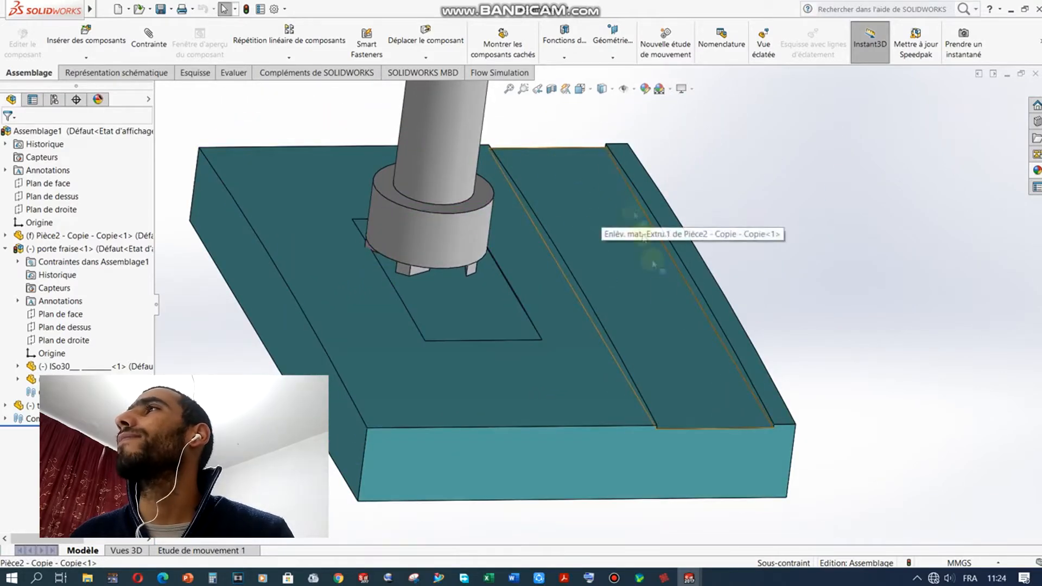
pyautogui.moveTo(663, 314); pyautogui.dragTo(665, 244, button='middle')
pyautogui.moveTo(642, 290); pyautogui.dragTo(382, 415, button='middle')
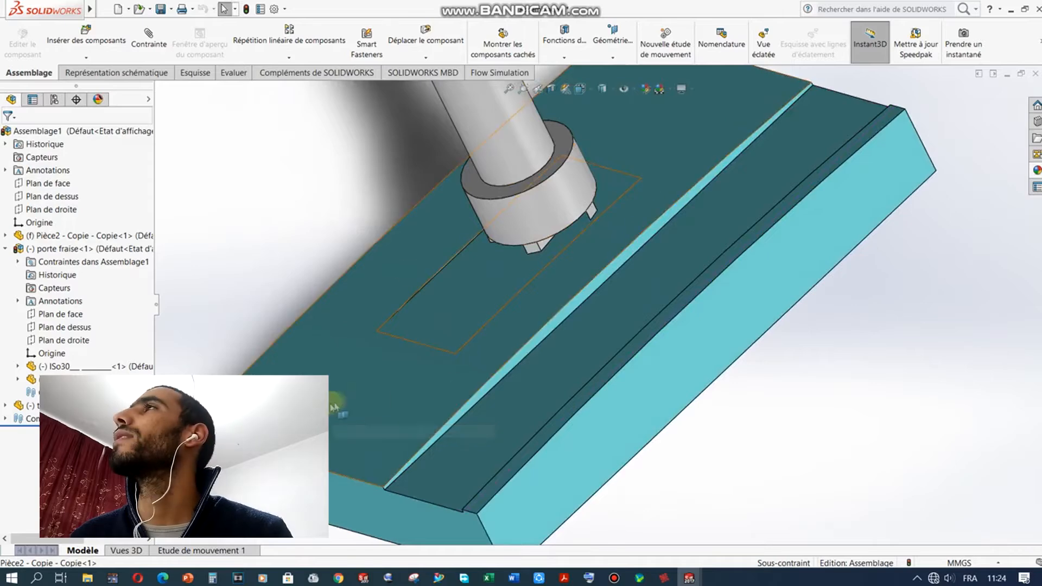
pyautogui.scroll(2, 442, 299)
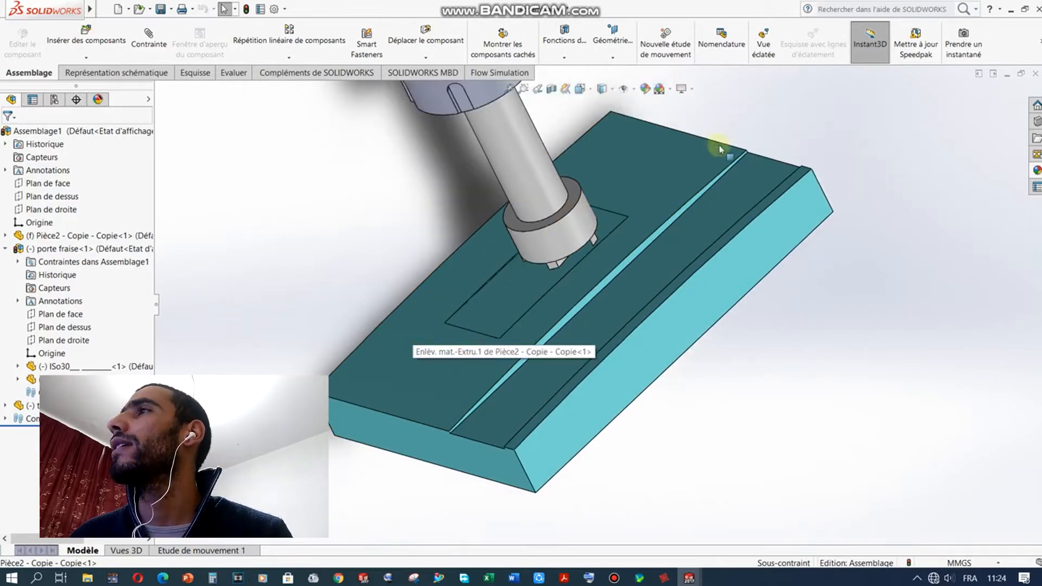
pyautogui.click(664, 581)
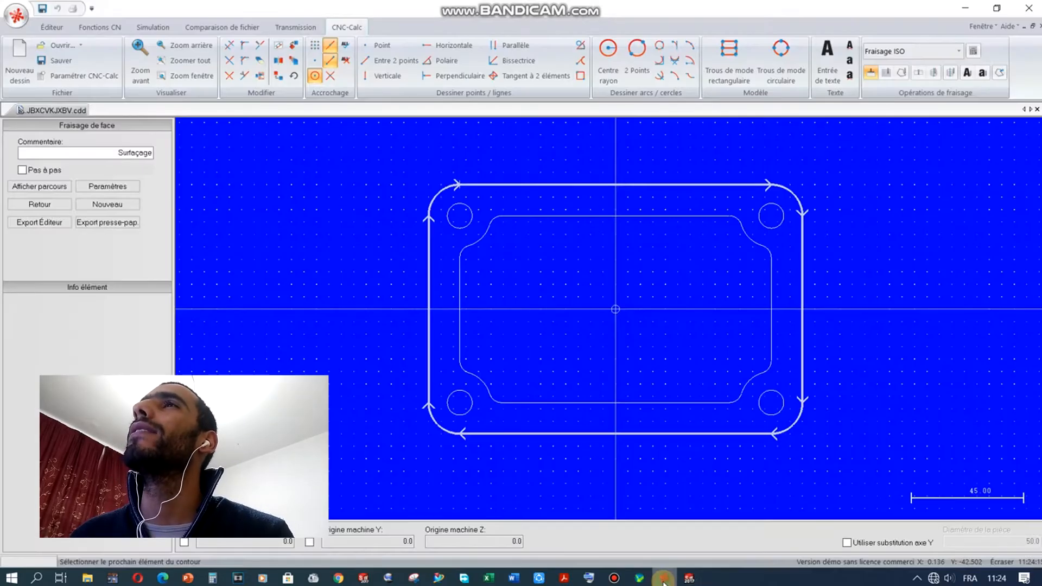
# Step: In the face-milling parameters, first enter a start depth of 0.0 and an end depth of -2
pyautogui.click(107, 187)
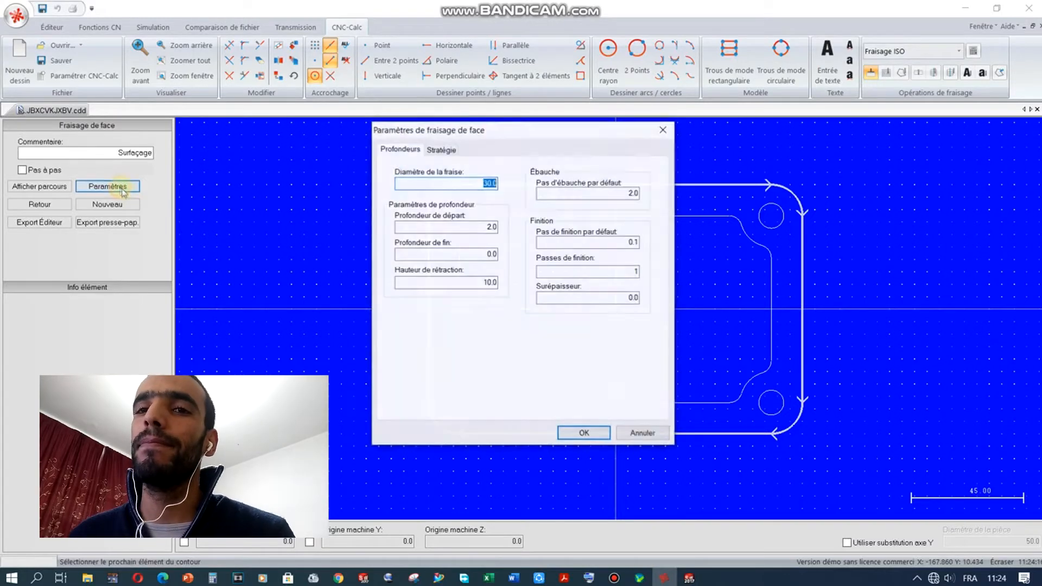
pyautogui.click(472, 254)
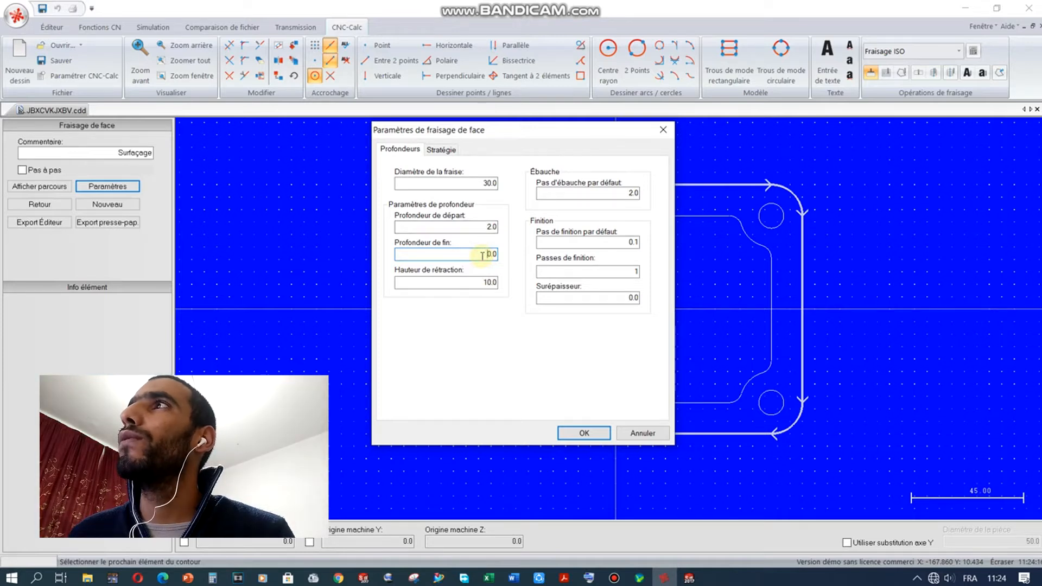
pyautogui.doubleClick(474, 228)
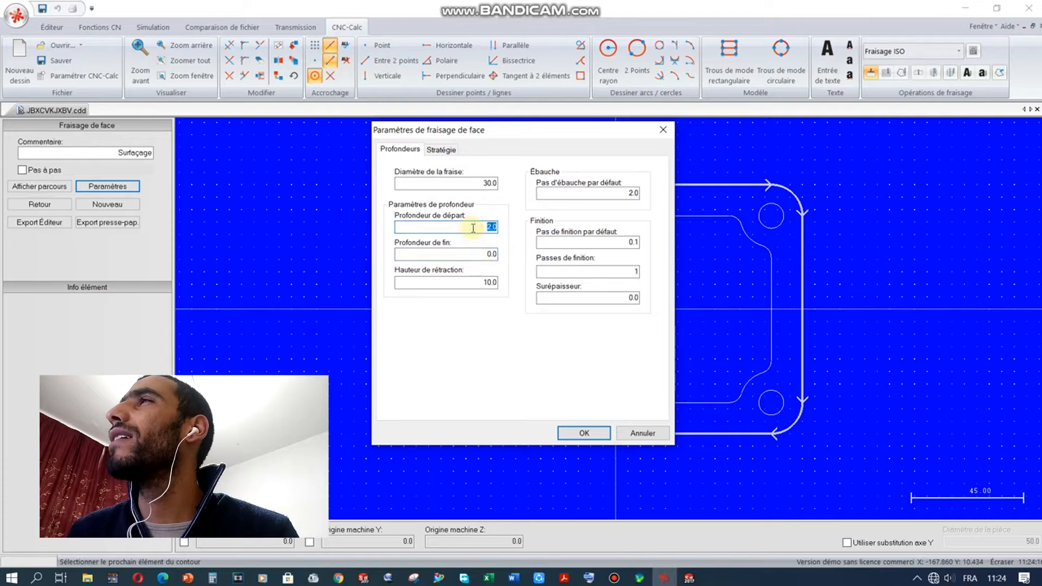
pyautogui.write('0.0')
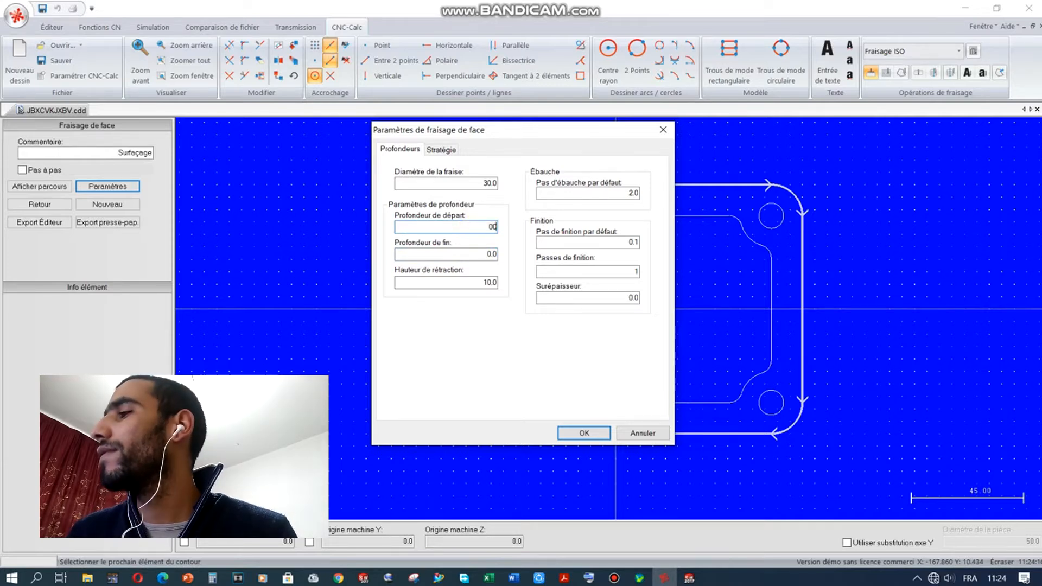
pyautogui.doubleClick(482, 253)
pyautogui.write('-2')
pyautogui.click(479, 284)
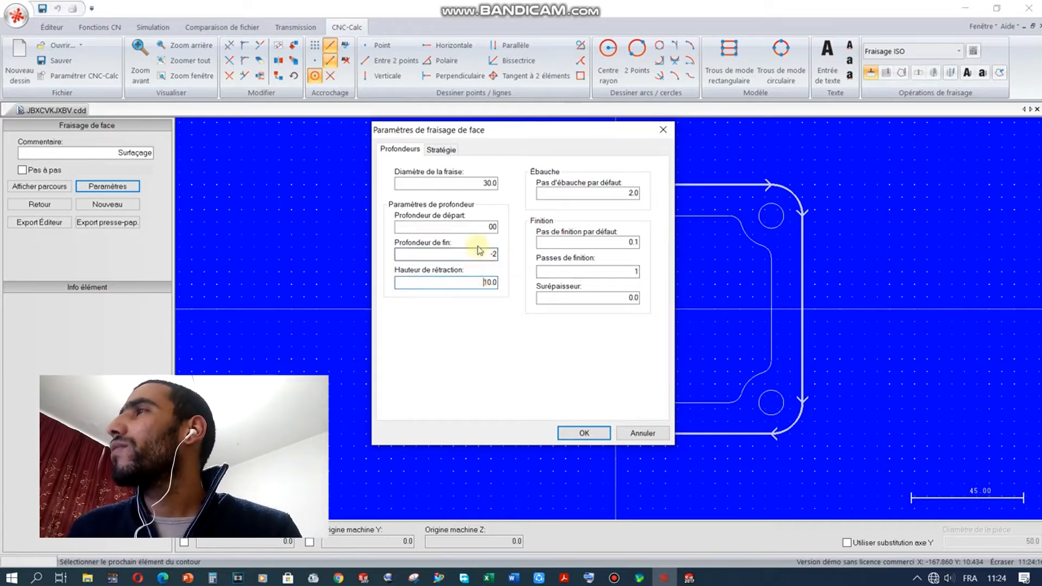
# Step: Correct the depths to start at 2 and end at 0, checking the 0.1 finishing step
pyautogui.doubleClick(486, 227)
pyautogui.write('2')
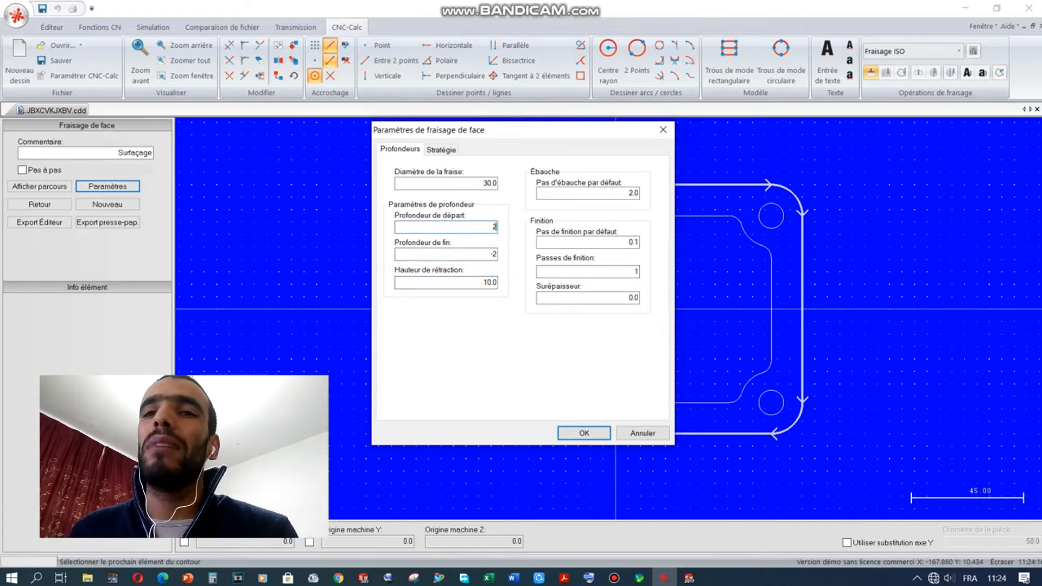
pyautogui.doubleClick(480, 254)
pyautogui.click(495, 253)
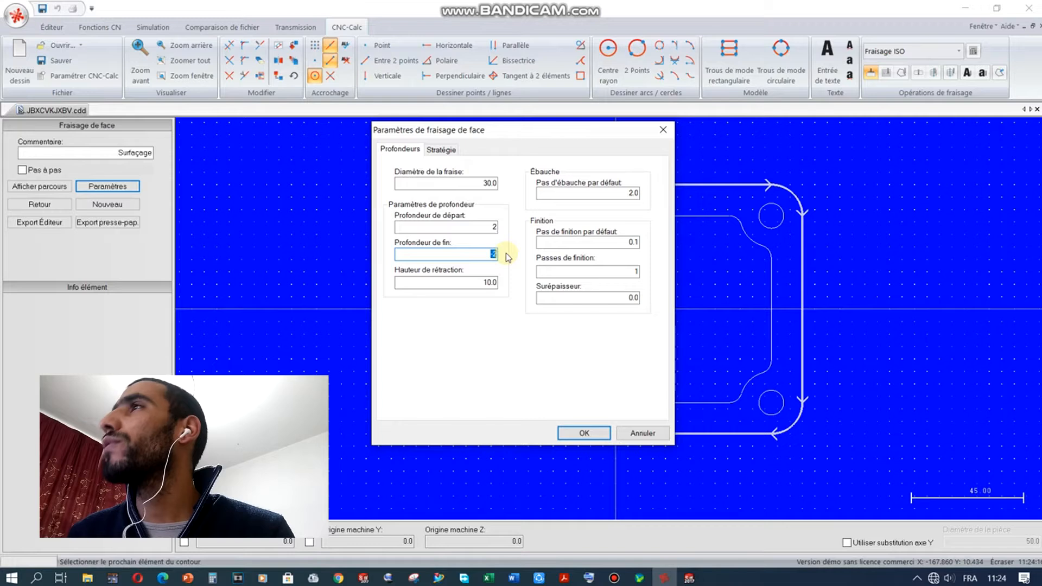
pyautogui.write('0')
pyautogui.click(484, 282)
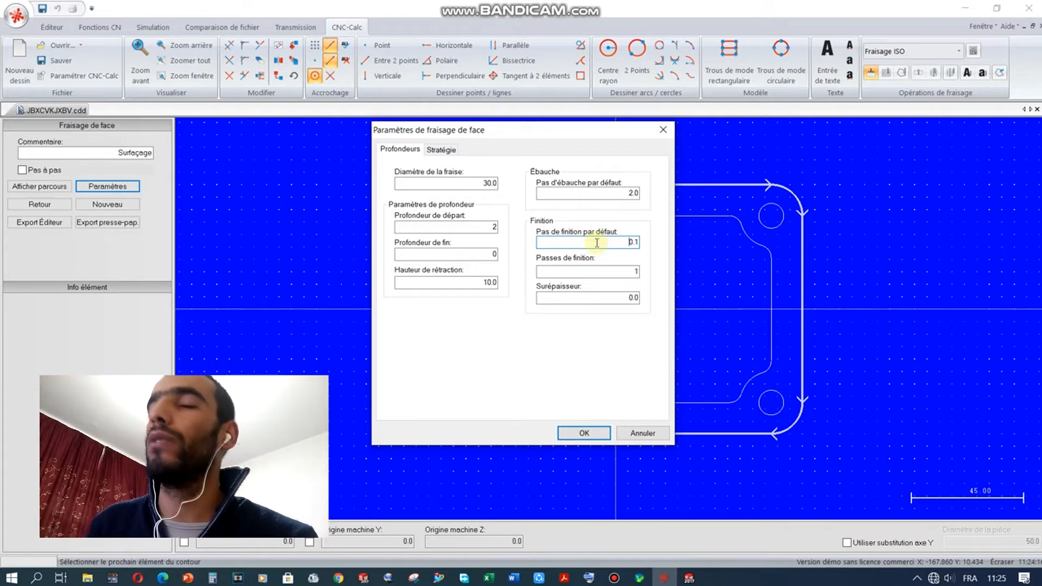
pyautogui.click(597, 243)
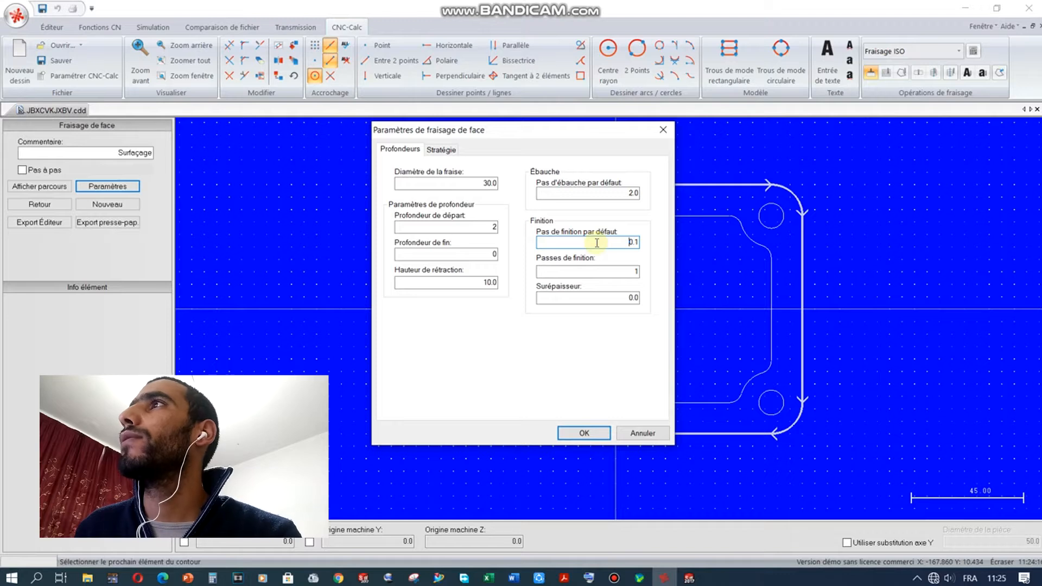
pyautogui.click(487, 227)
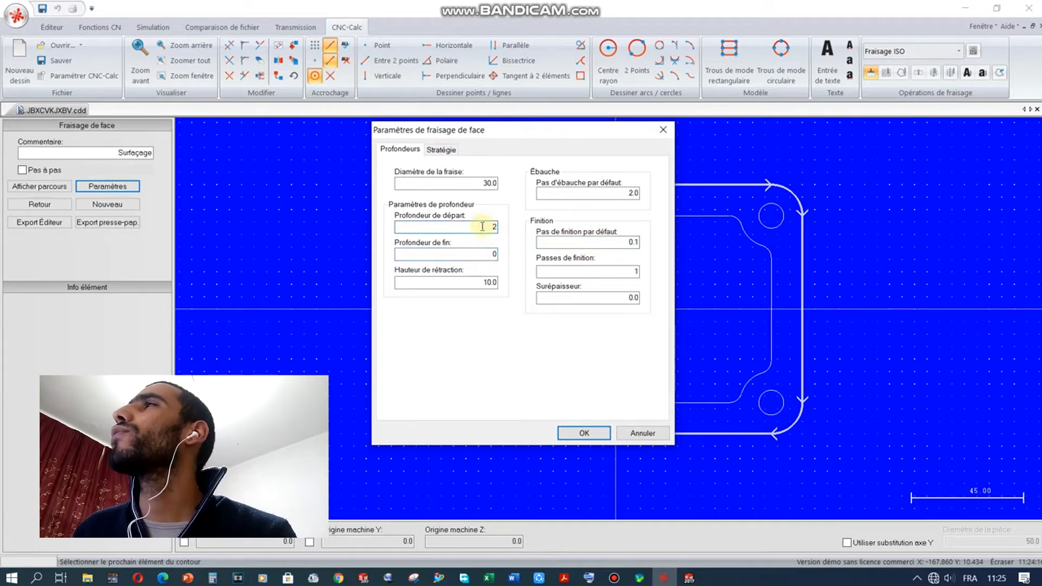
pyautogui.moveTo(521, 134); pyautogui.dragTo(467, 149)
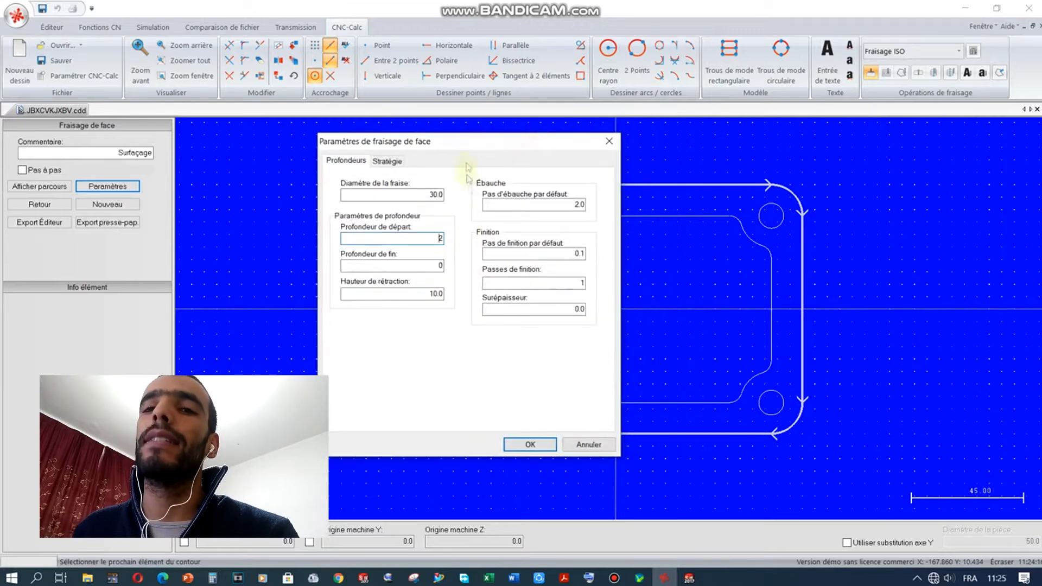
# Step: Leave one finishing pass and a 0.1 finishing step, then accept the face-milling parameters
pyautogui.click(574, 280)
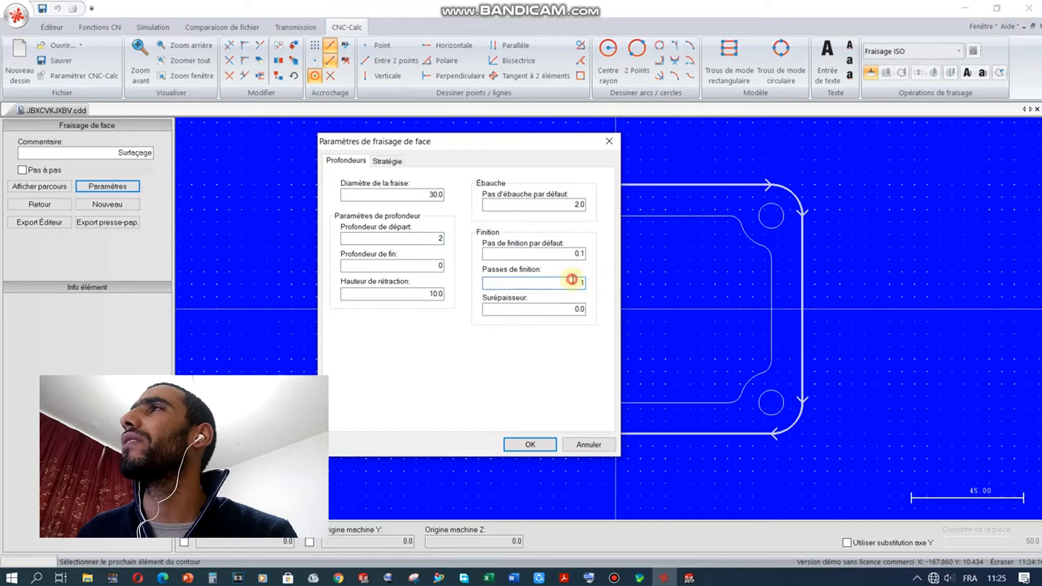
pyautogui.click(573, 281)
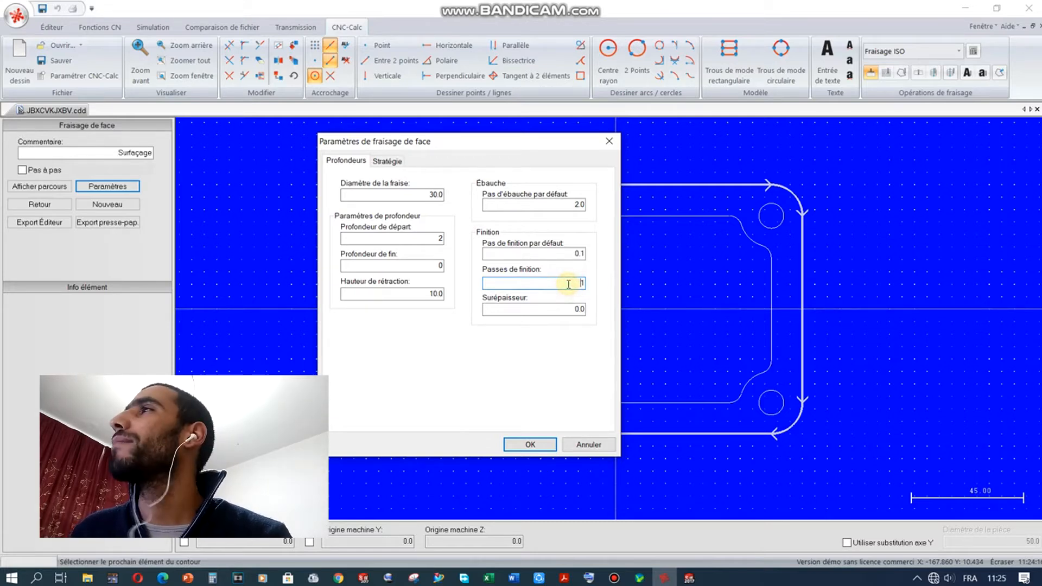
pyautogui.click(564, 257)
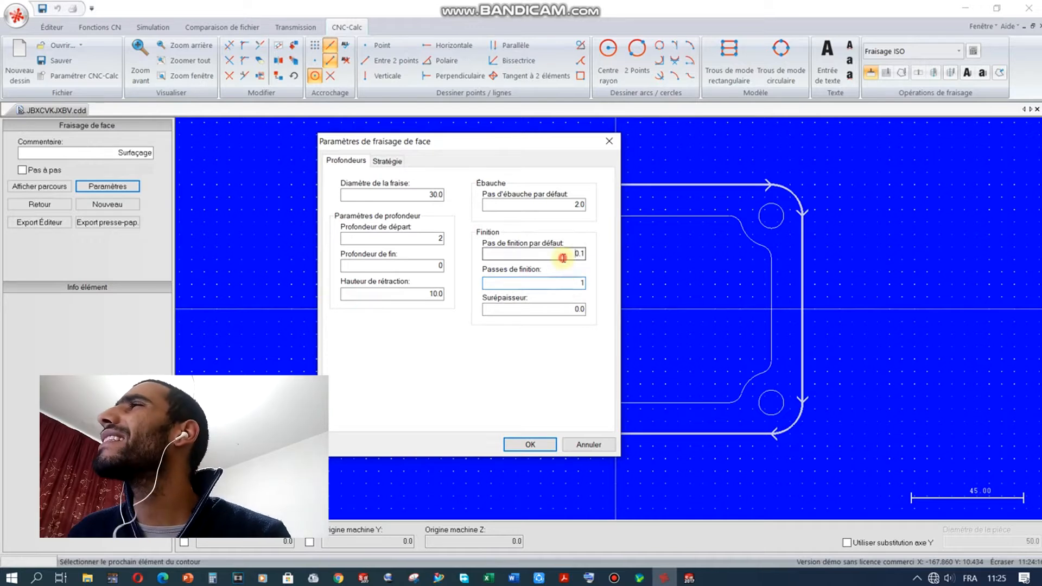
pyautogui.moveTo(563, 257); pyautogui.dragTo(598, 256)
pyautogui.click(571, 255)
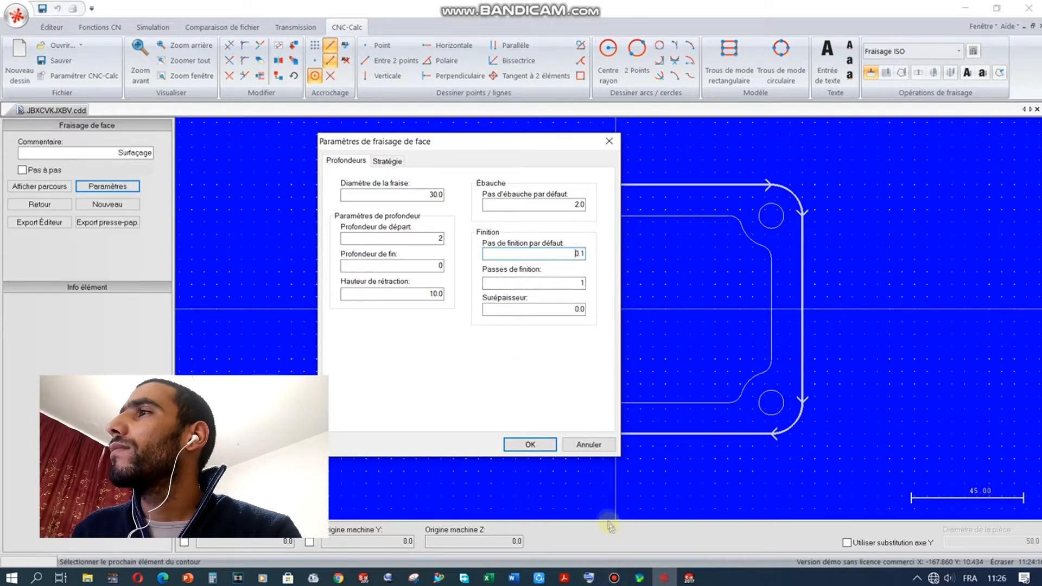
pyautogui.click(530, 445)
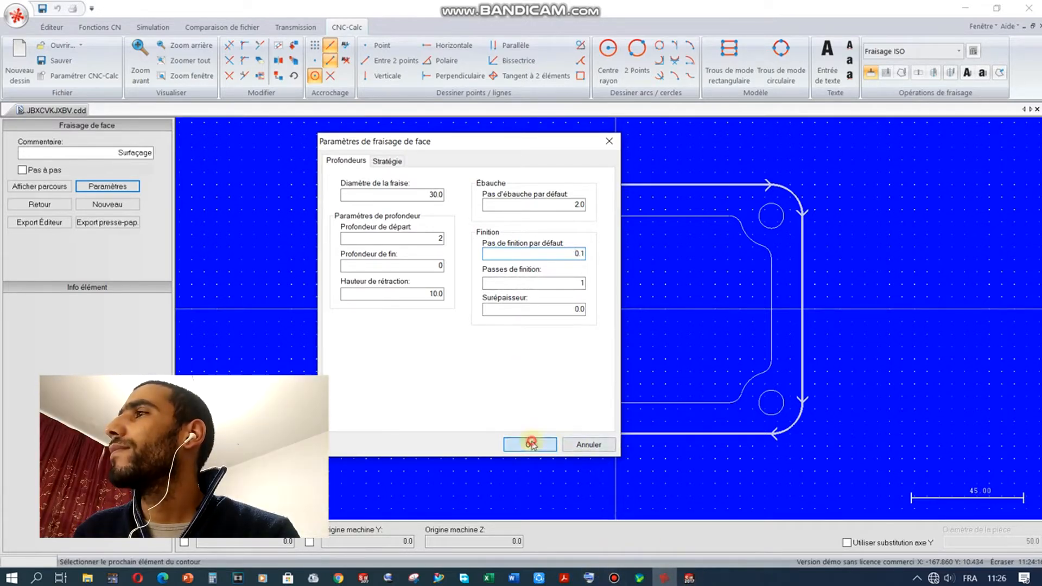
# Step: Bring up the SolidWorks part Pièce2 and zoom in and out on the plate's threaded groove
pyautogui.moveTo(687, 577)
pyautogui.moveTo(651, 532)
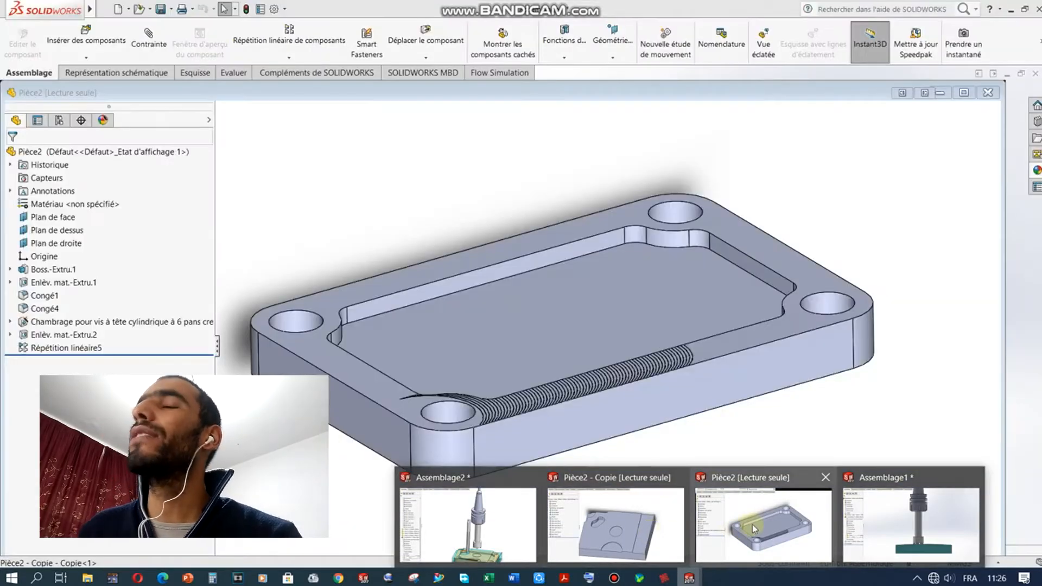
pyautogui.click(754, 528)
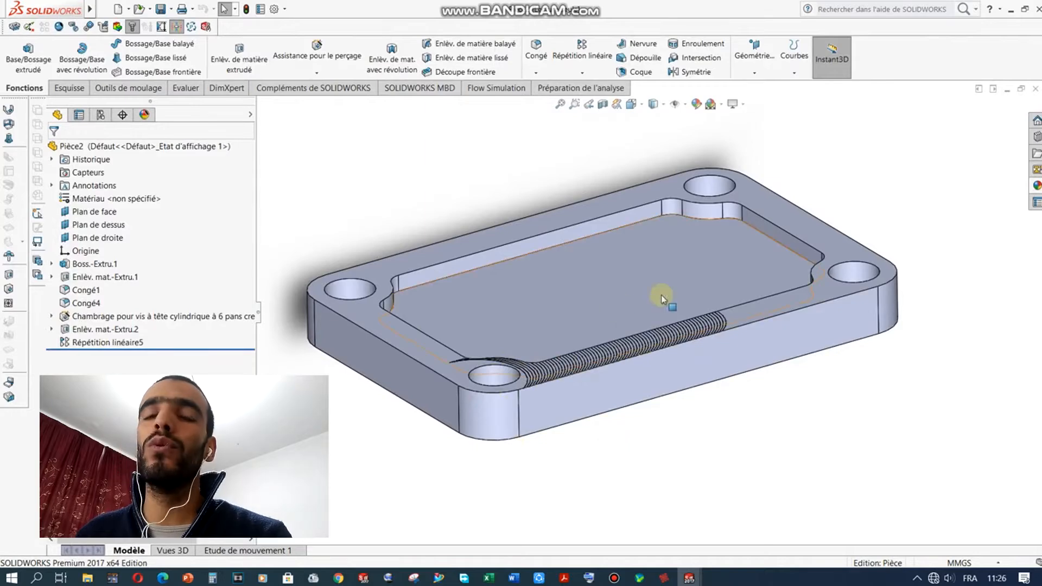
pyautogui.scroll(-1, 666, 301)
pyautogui.scroll(1, 569, 375)
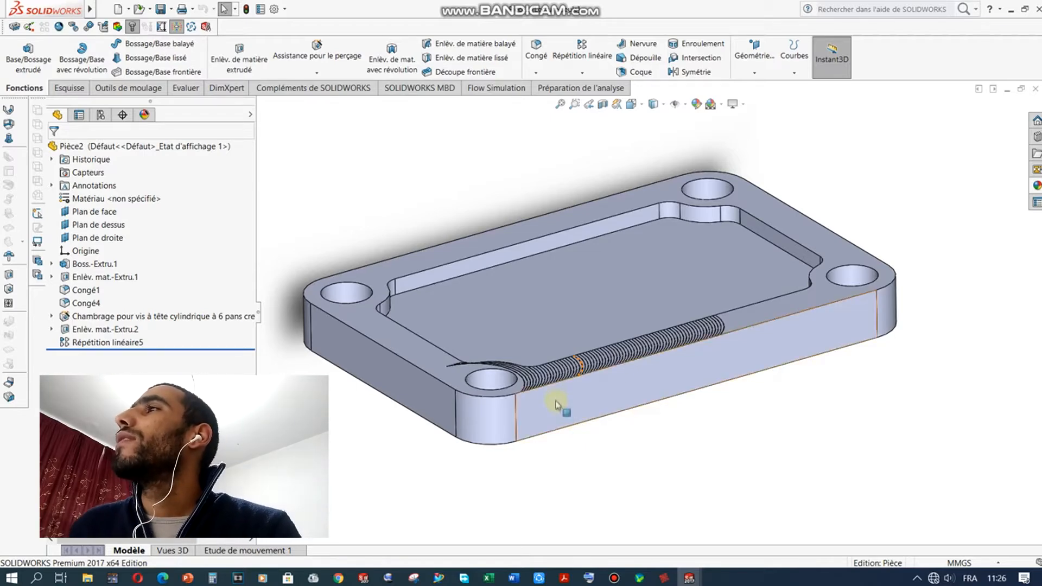
pyautogui.scroll(-3, 563, 369)
pyautogui.scroll(5, 561, 374)
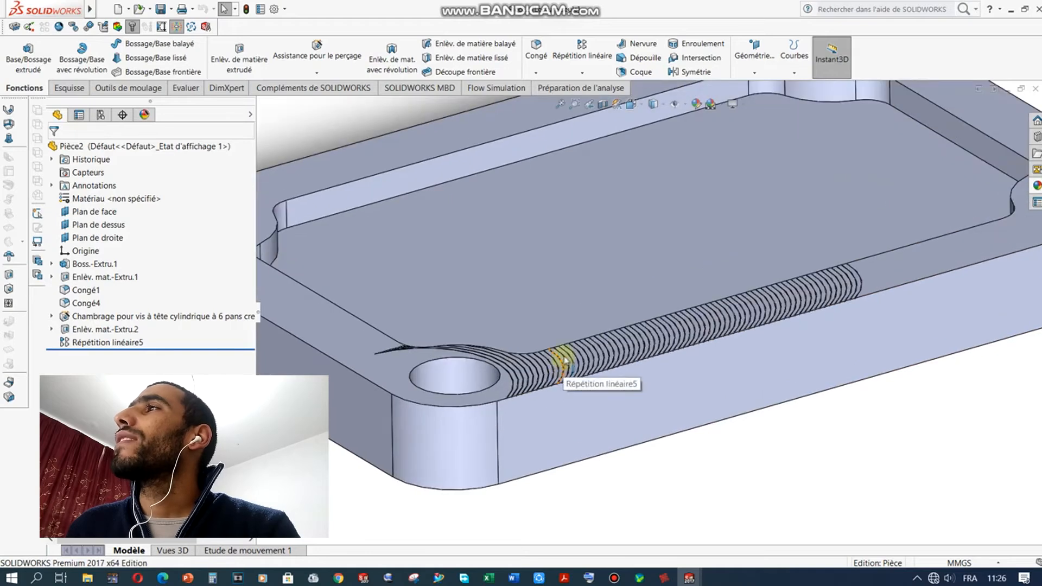
pyautogui.scroll(-2, 560, 372)
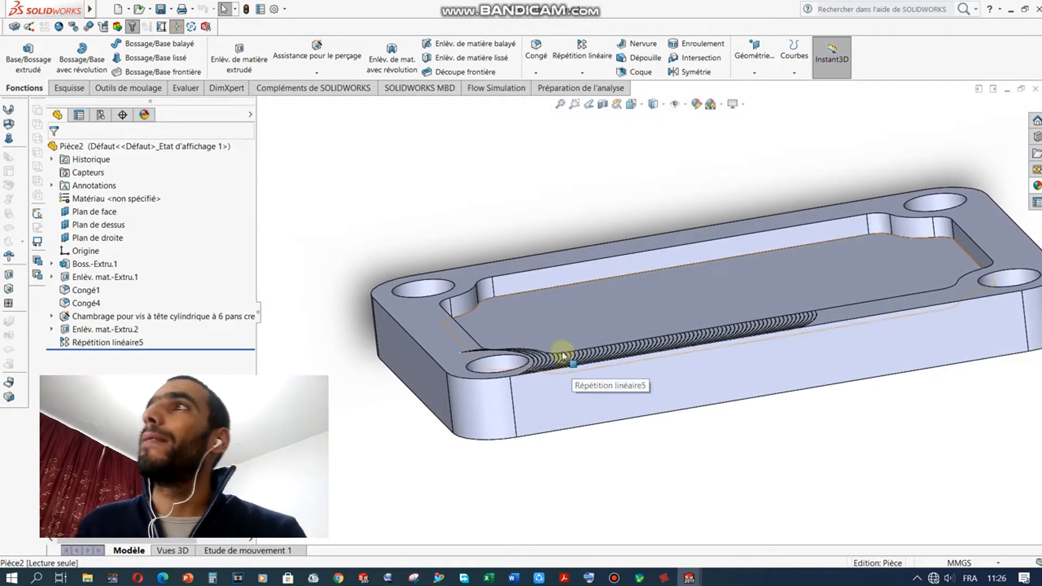
pyautogui.scroll(-1, 570, 359)
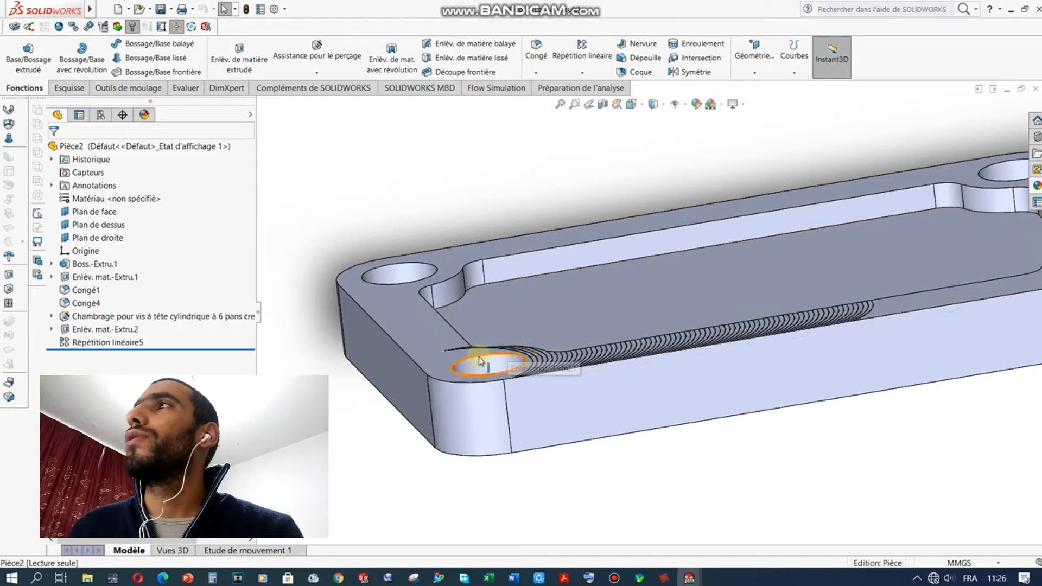
pyautogui.scroll(1, 398, 373)
pyautogui.scroll(1, 385, 370)
pyautogui.scroll(-3, 700, 326)
pyautogui.scroll(-1, 704, 319)
pyautogui.scroll(5, 700, 313)
# Step: Tilt and zoom around the threaded edge, then return to the CIMCO face-milling drawing
pyautogui.moveTo(671, 306); pyautogui.dragTo(667, 326, button='middle')
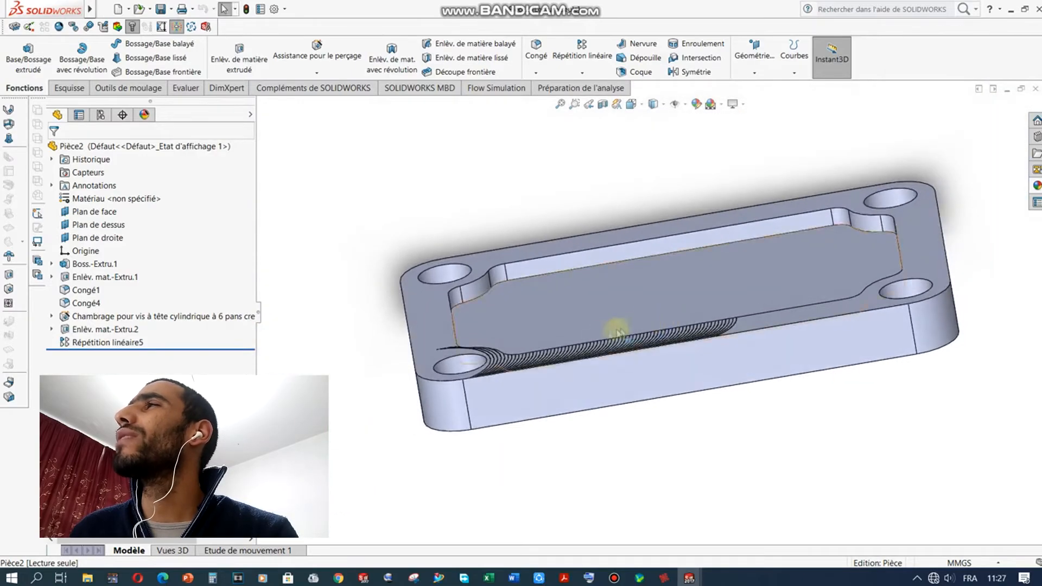
pyautogui.scroll(-4, 530, 363)
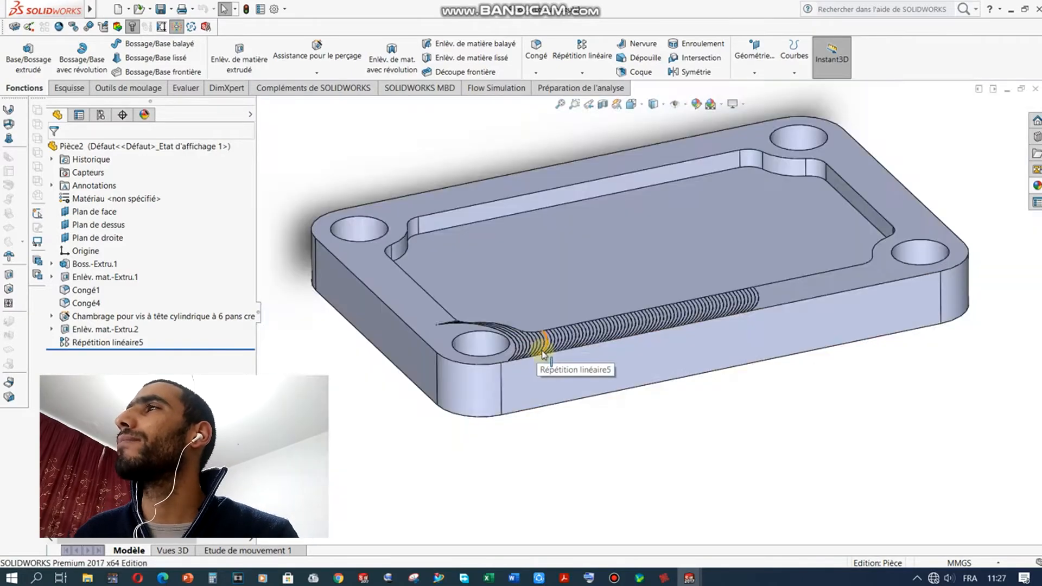
pyautogui.scroll(-5, 543, 353)
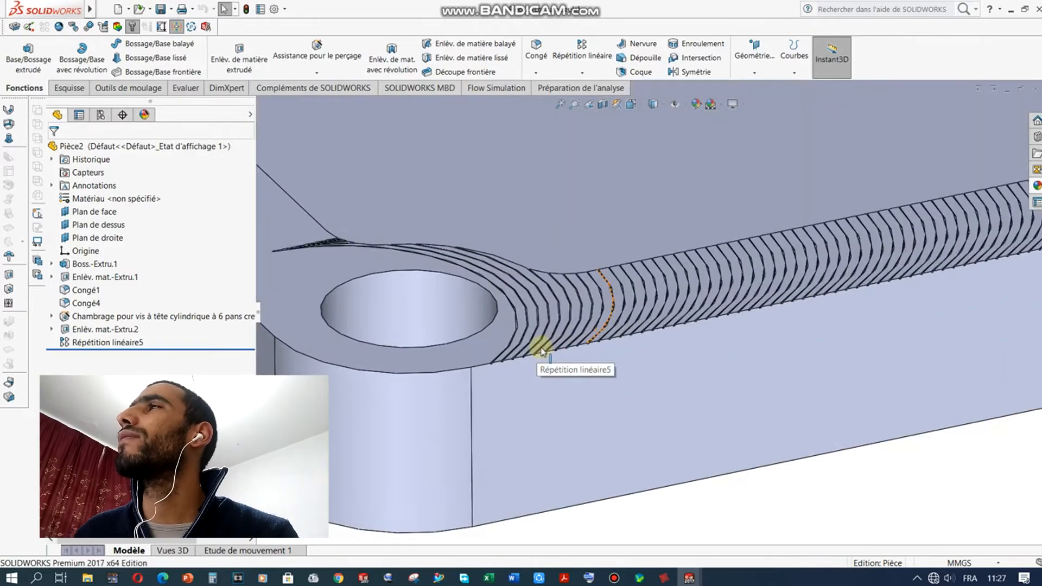
pyautogui.scroll(2, 451, 361)
pyautogui.scroll(6, 407, 364)
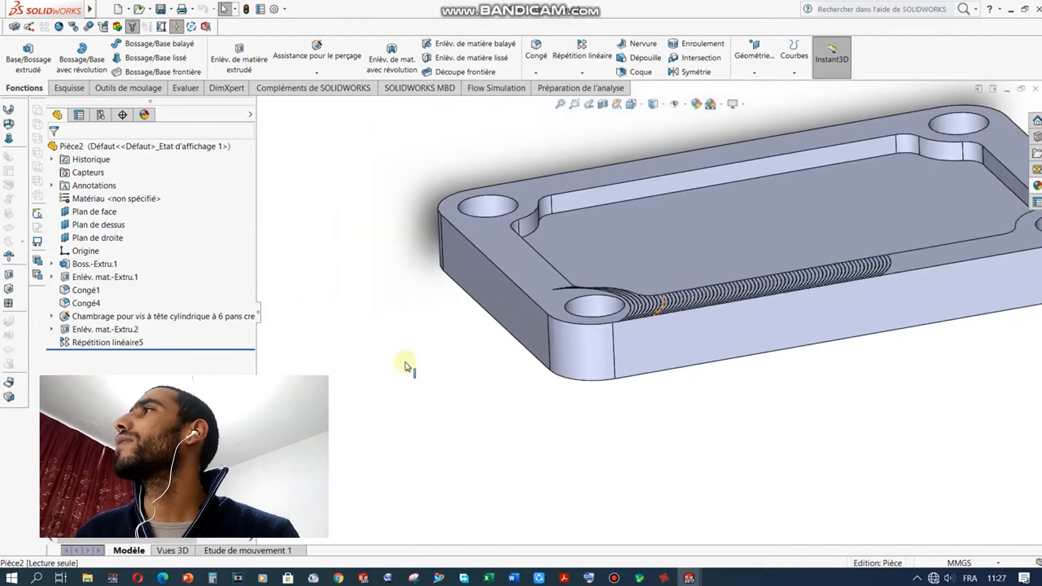
pyautogui.scroll(-2, 917, 270)
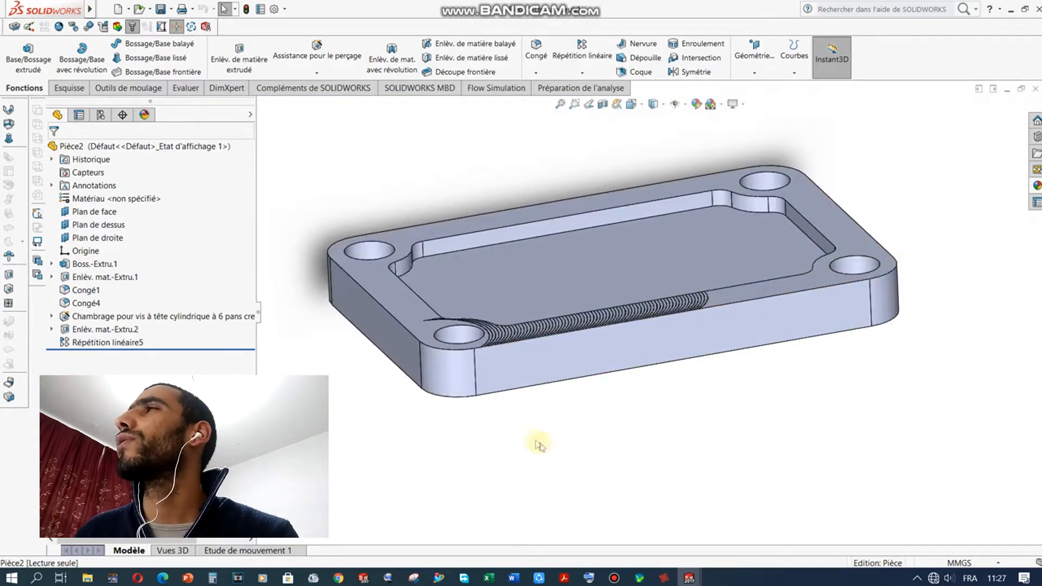
pyautogui.scroll(-6, 505, 342)
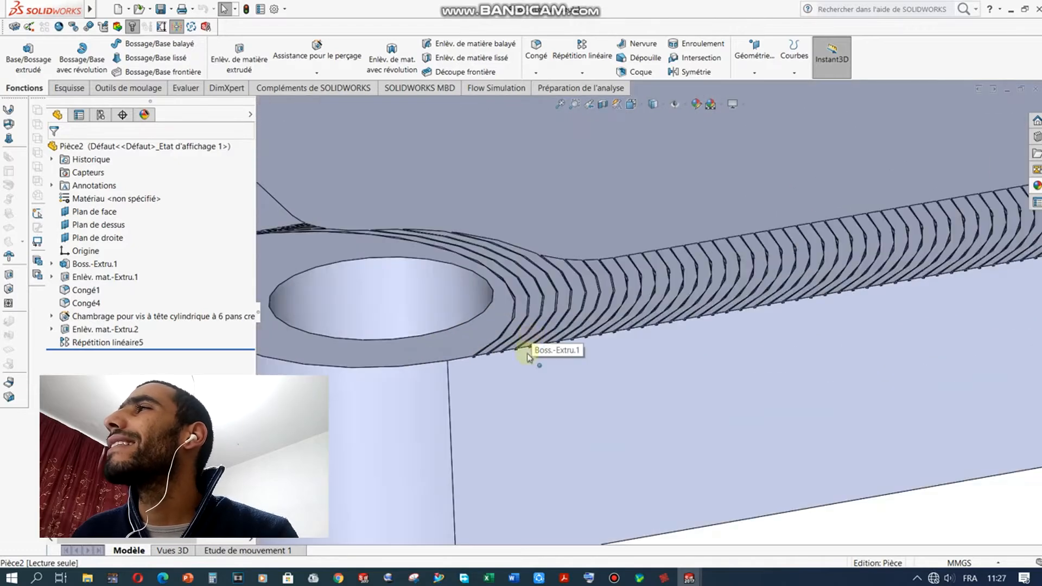
pyautogui.scroll(-4, 529, 355)
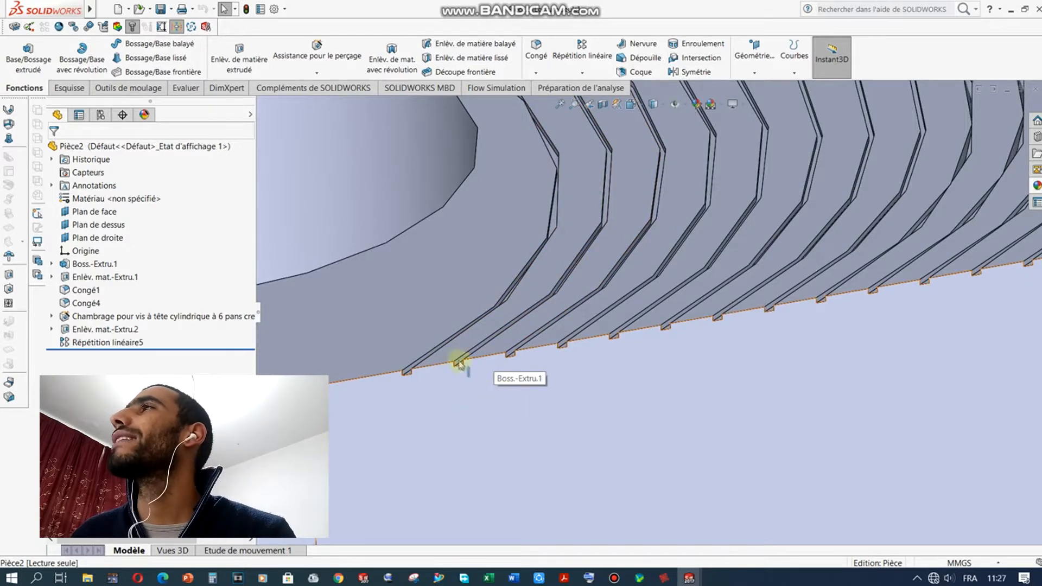
pyautogui.scroll(5, 461, 366)
pyautogui.scroll(3, 478, 432)
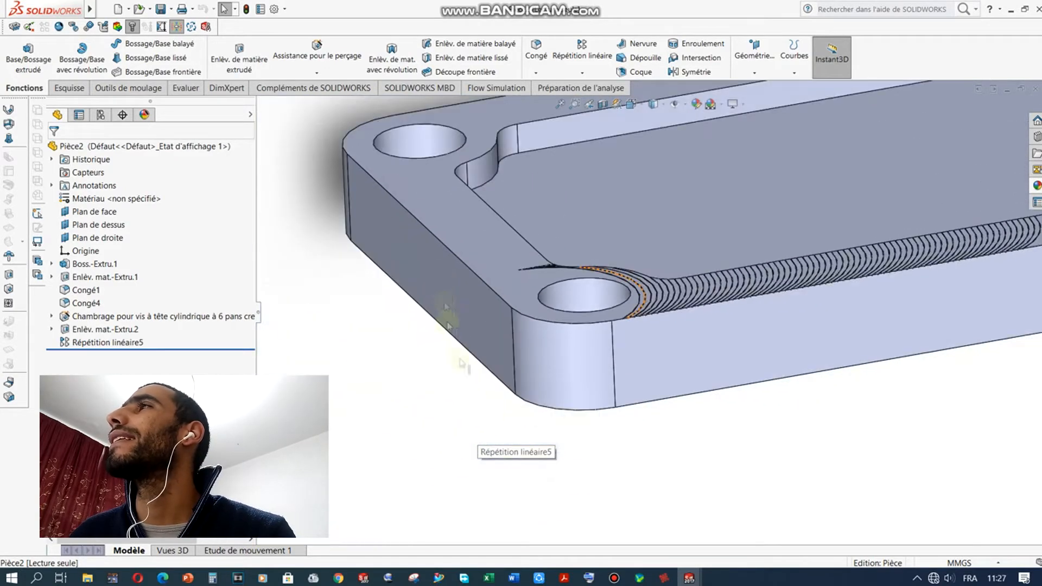
pyautogui.scroll(-5, 491, 233)
pyautogui.scroll(8, 380, 337)
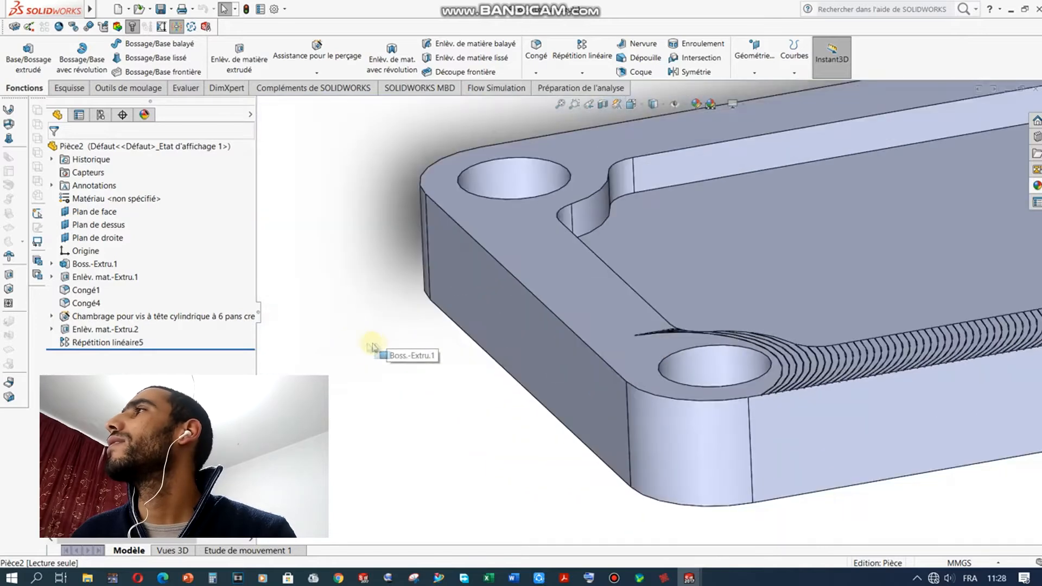
pyautogui.scroll(-8, 694, 354)
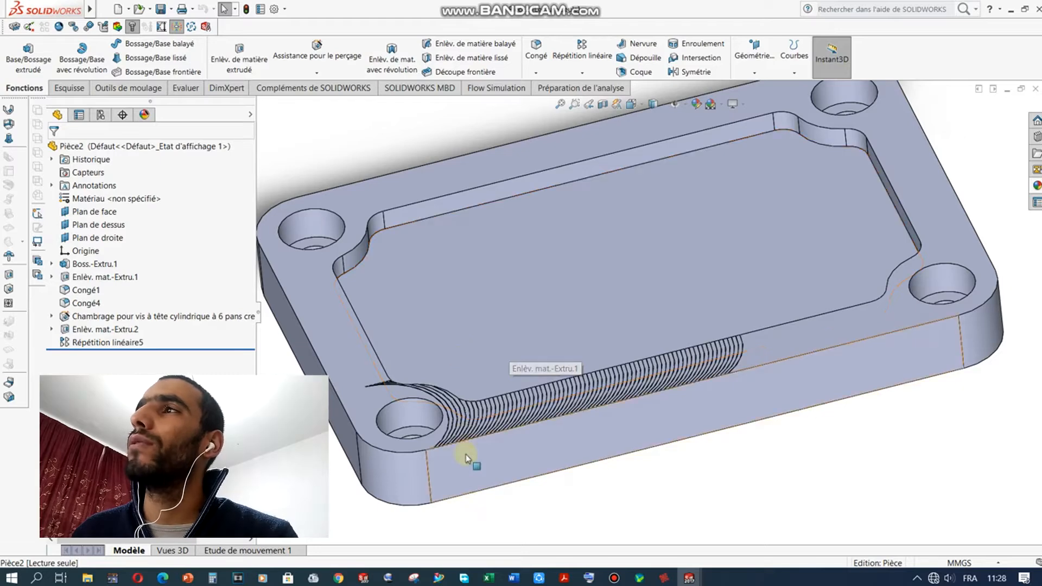
pyautogui.scroll(-5, 551, 428)
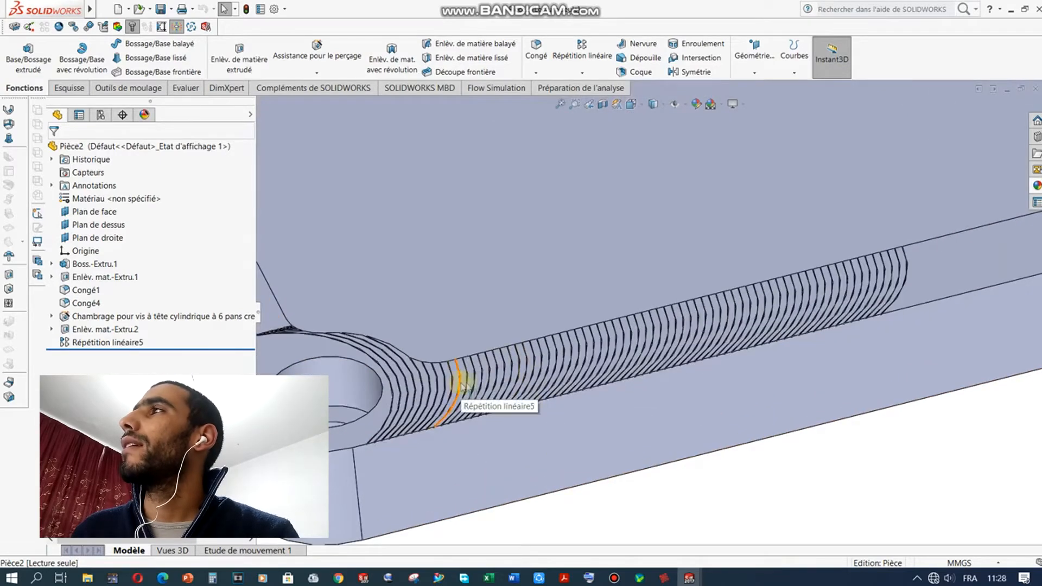
pyautogui.scroll(5, 477, 369)
pyautogui.scroll(-3, 756, 289)
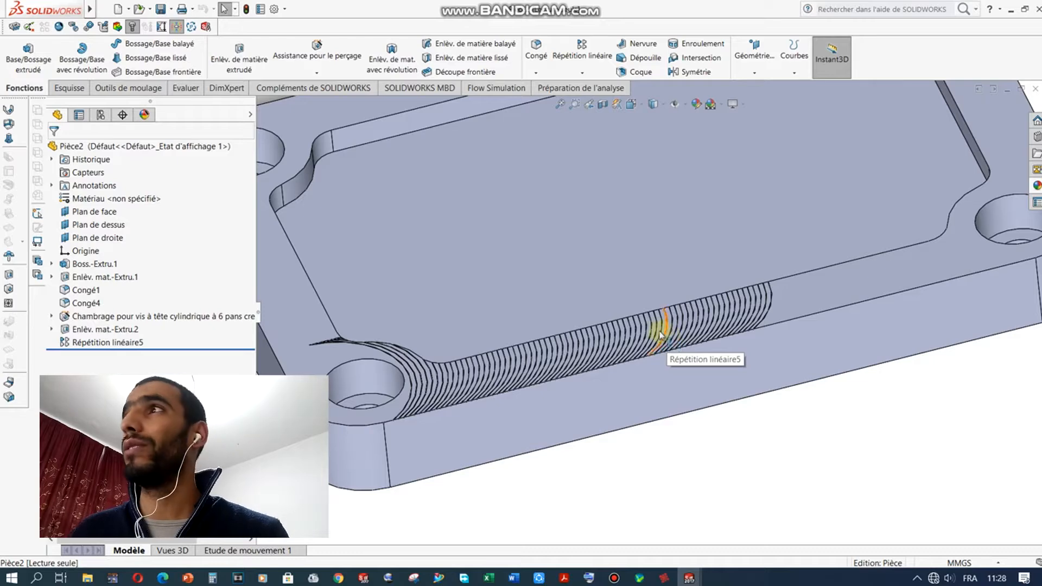
pyautogui.scroll(5, 496, 437)
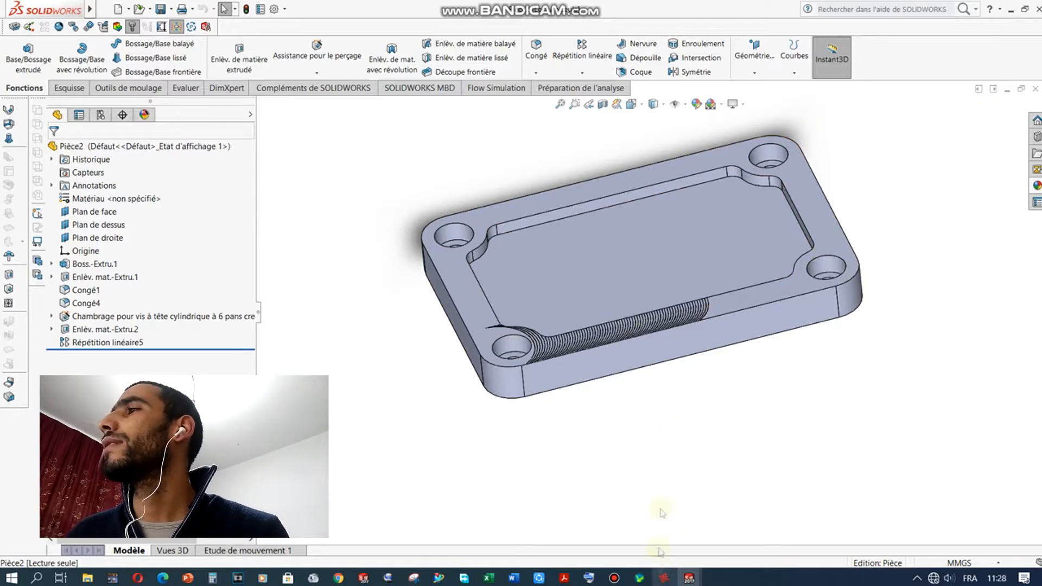
pyautogui.click(668, 579)
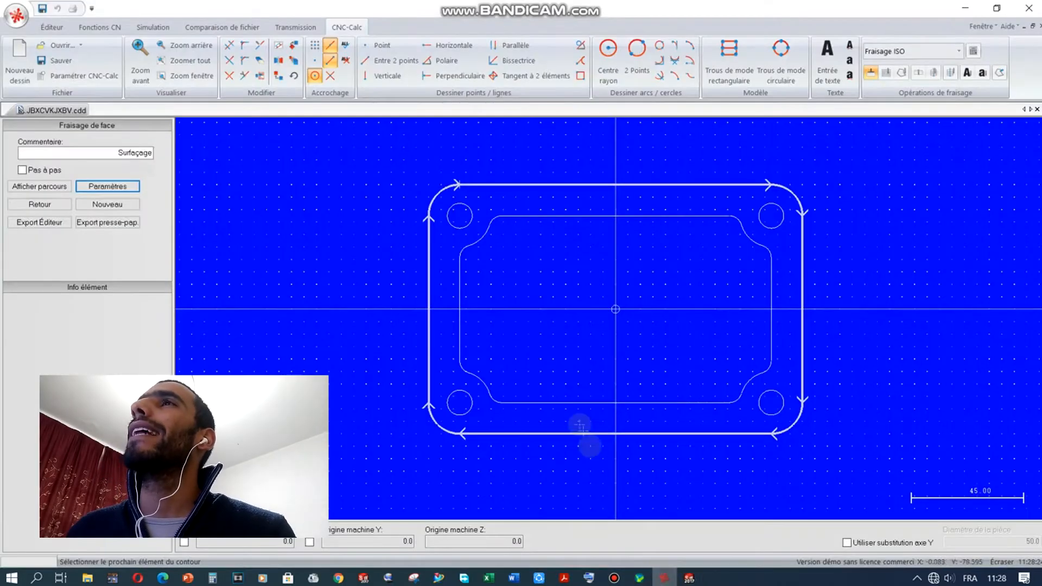
# Step: Set a 30 mm cutter diameter with 2.0 roughing and 0.1 finishing steps, and export the G-code
pyautogui.click(129, 190)
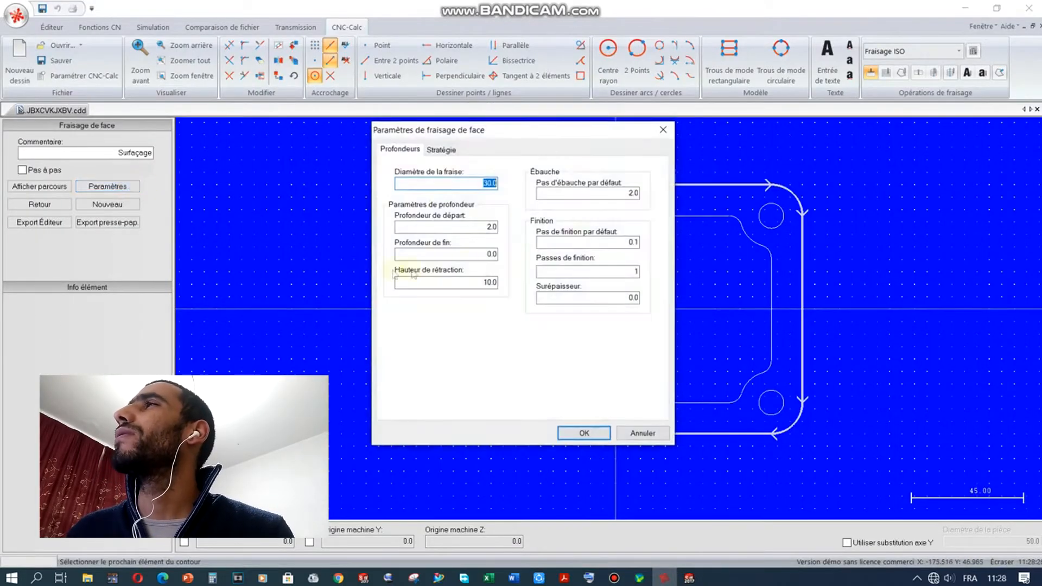
pyautogui.click(616, 245)
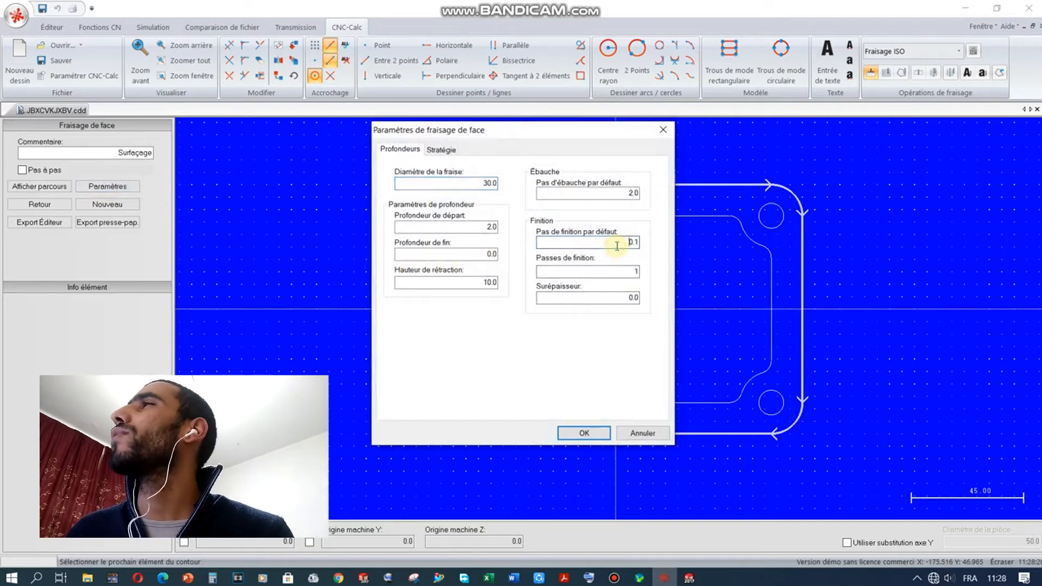
pyautogui.click(601, 276)
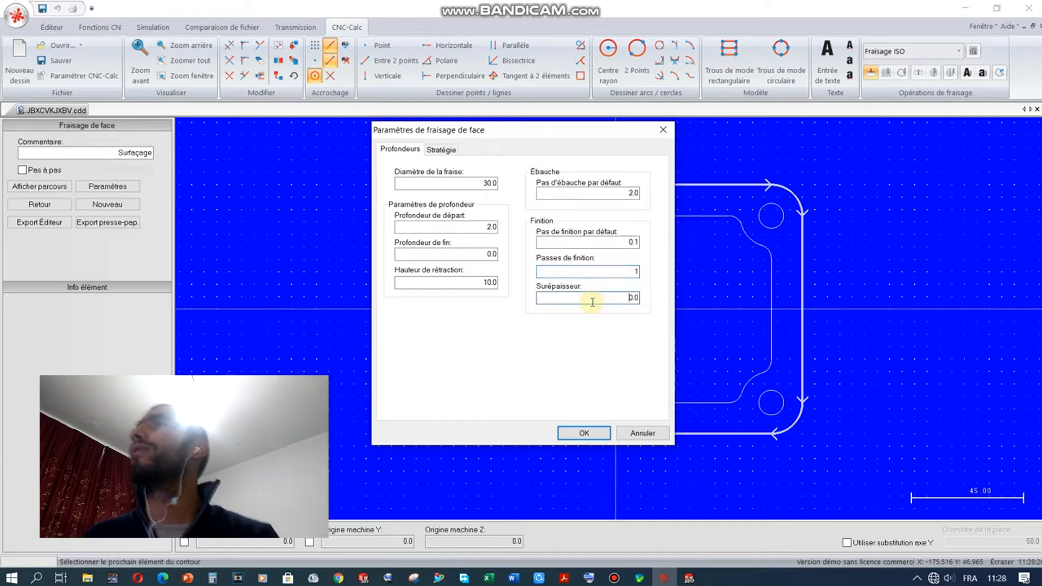
pyautogui.click(593, 300)
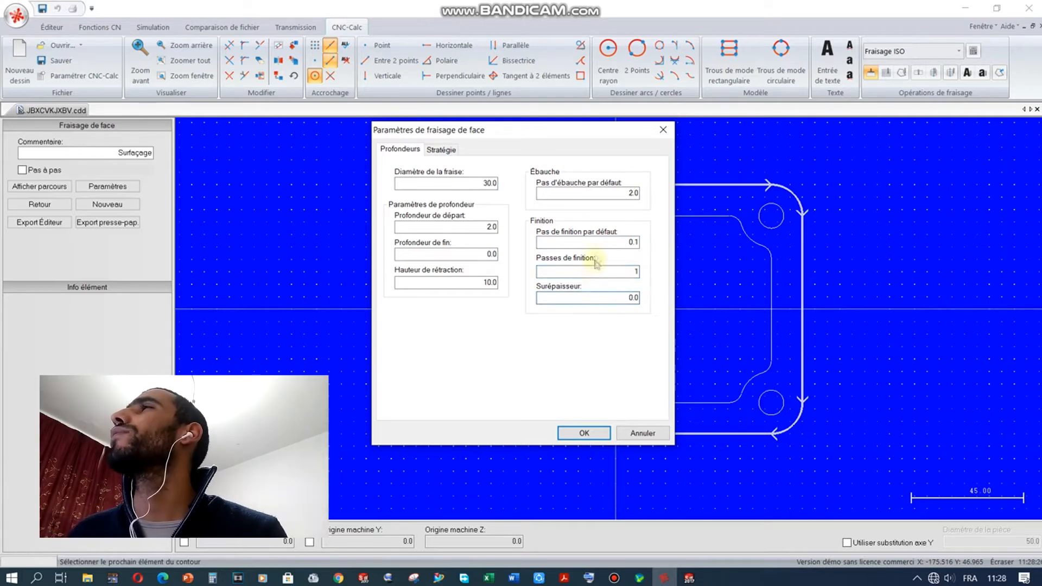
pyautogui.click(598, 191)
pyautogui.click(535, 193)
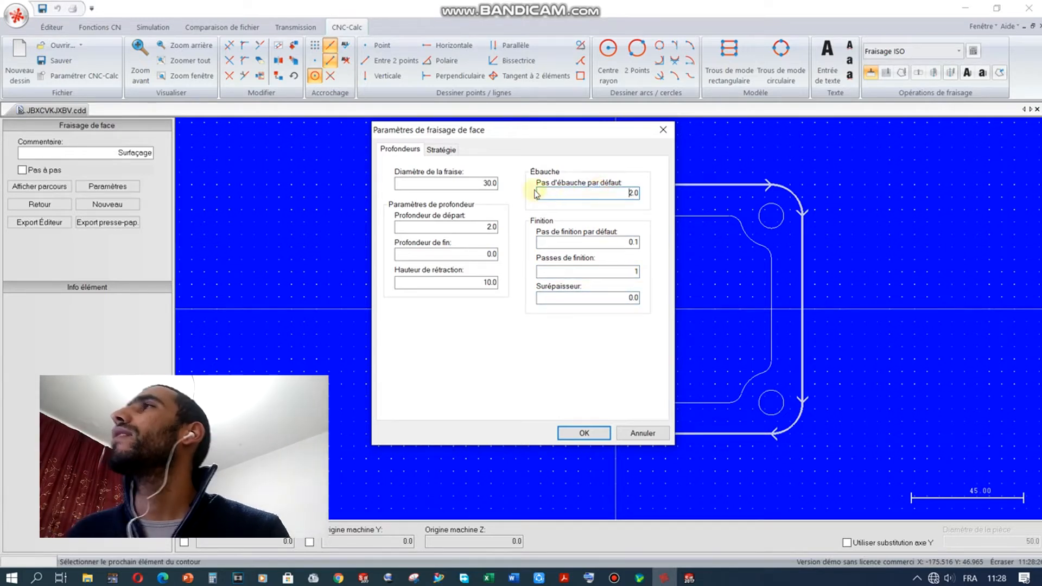
pyautogui.click(615, 194)
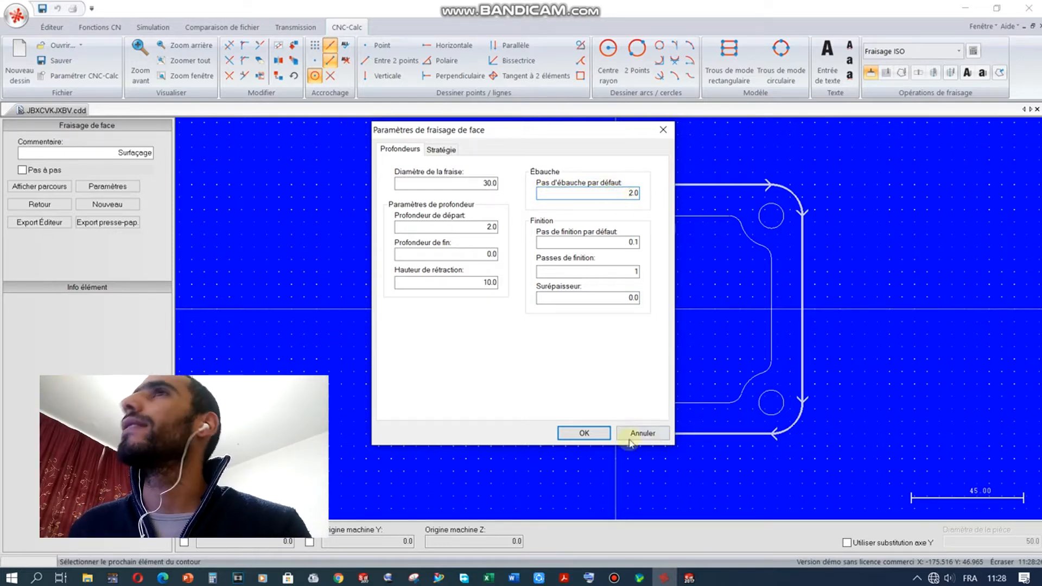
pyautogui.click(588, 433)
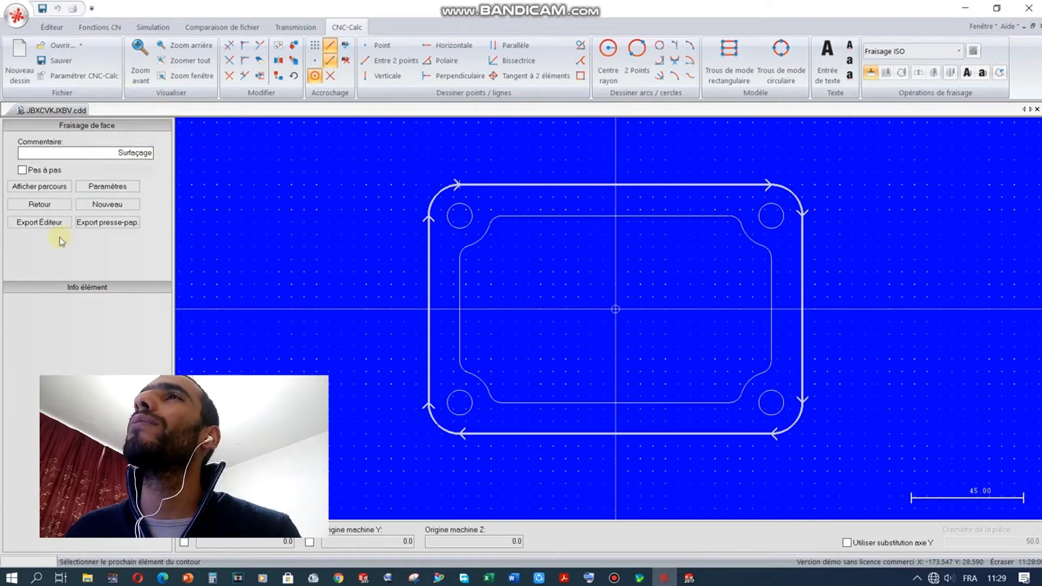
pyautogui.click(46, 224)
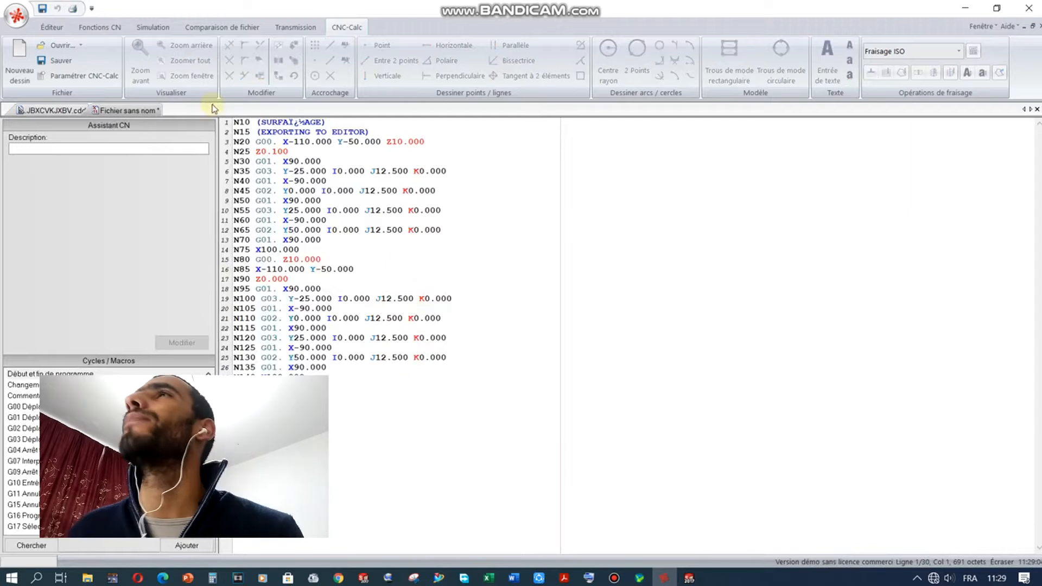
# Step: Review the exported SURFAÇAGE program from its comment line through the G00 move to the Z0.100 line
pyautogui.click(273, 152)
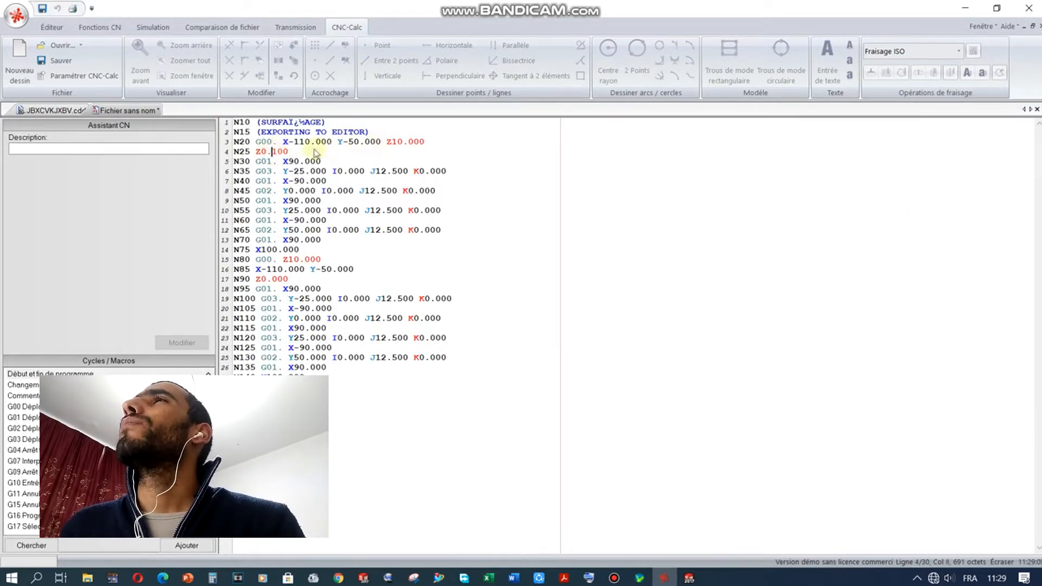
pyautogui.click(300, 123)
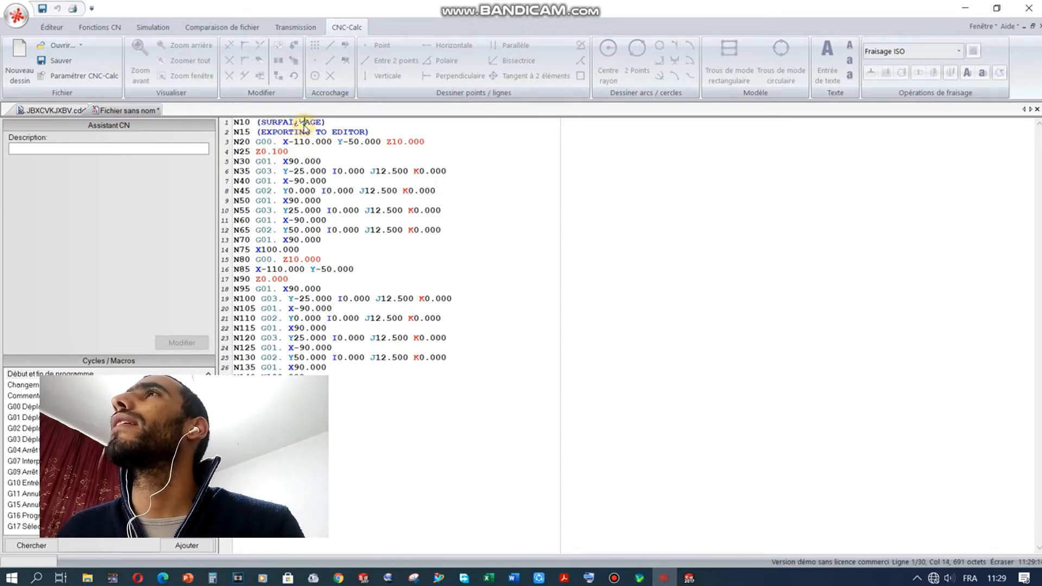
pyautogui.click(299, 123)
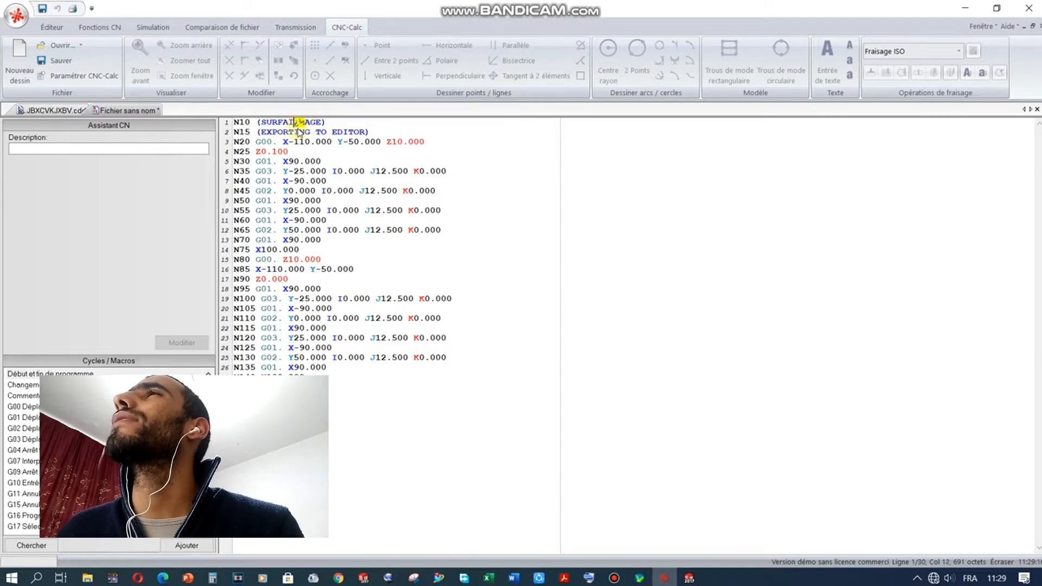
pyautogui.click(299, 126)
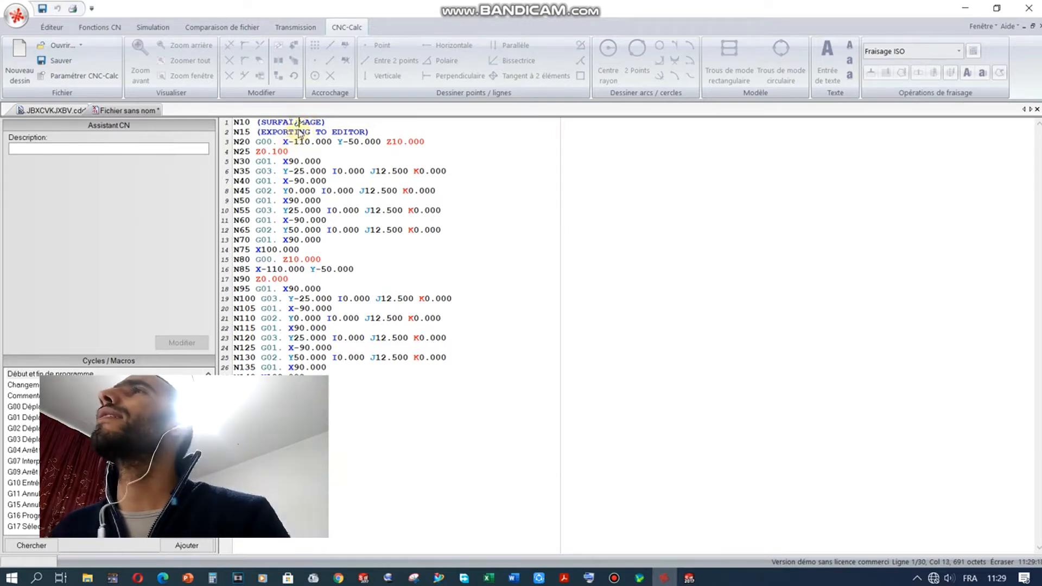
pyautogui.click(305, 142)
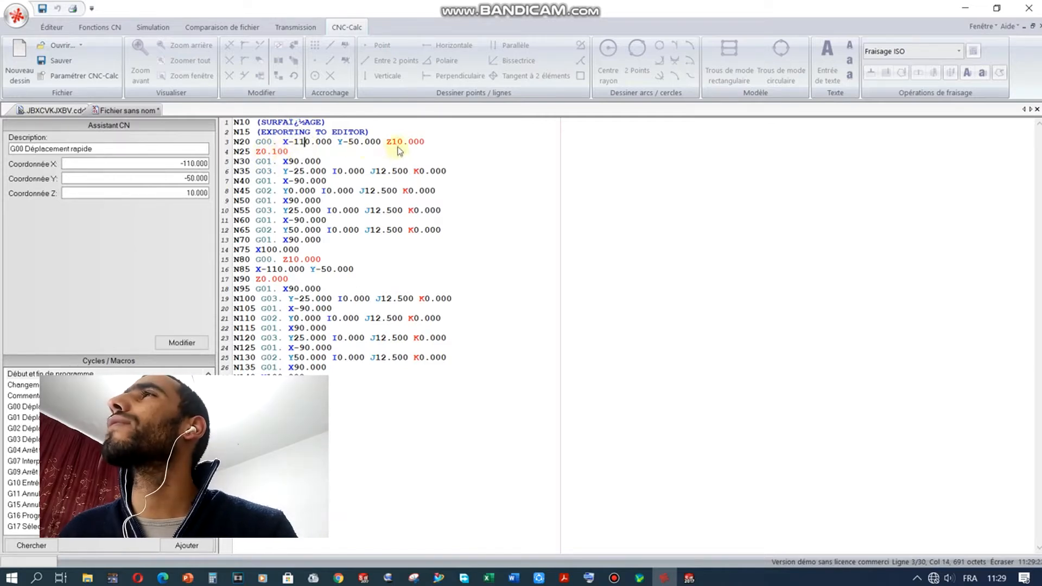
pyautogui.click(381, 142)
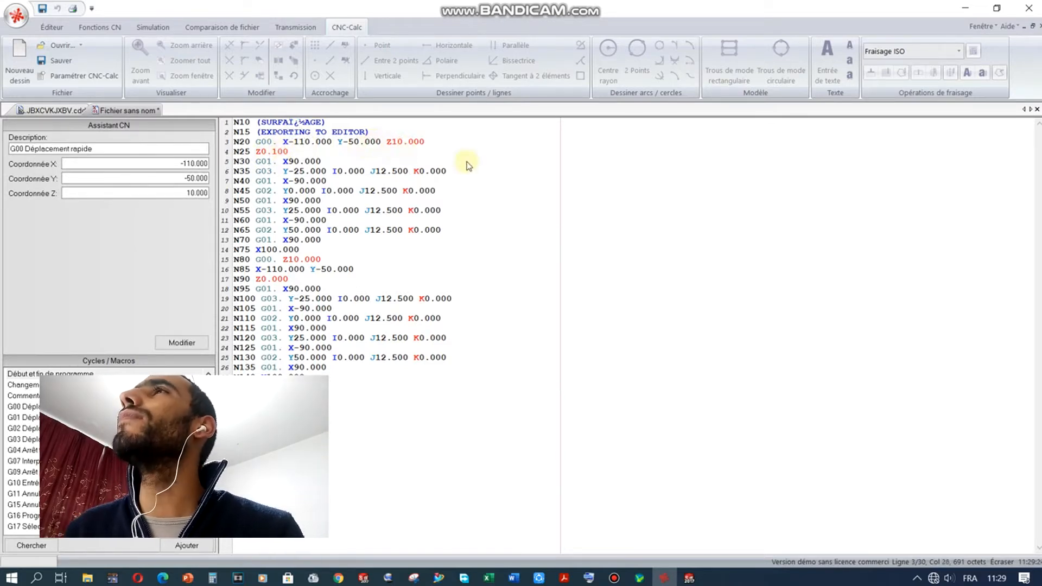
pyautogui.press('Down')
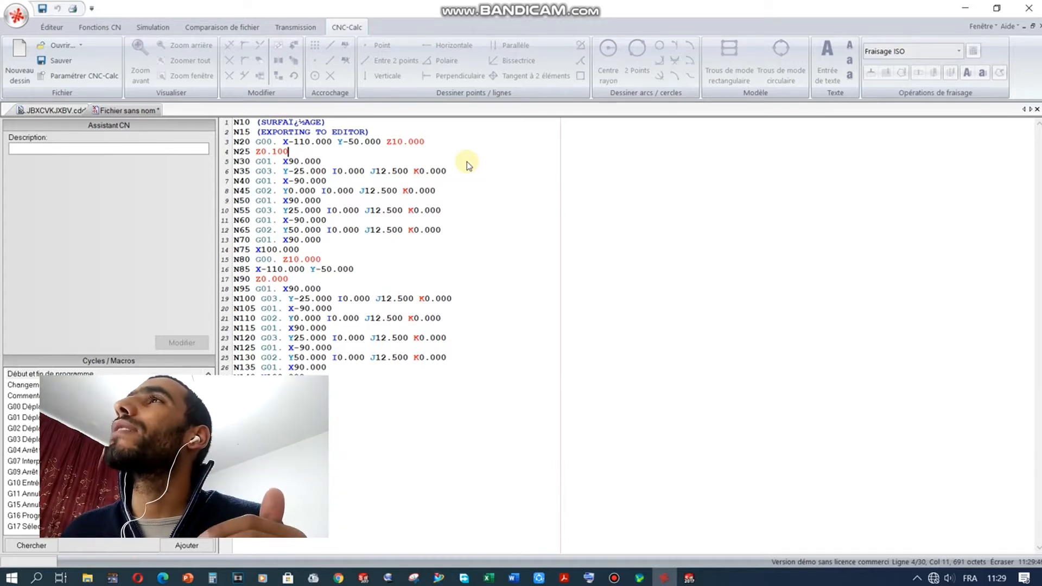
pyautogui.click(276, 152)
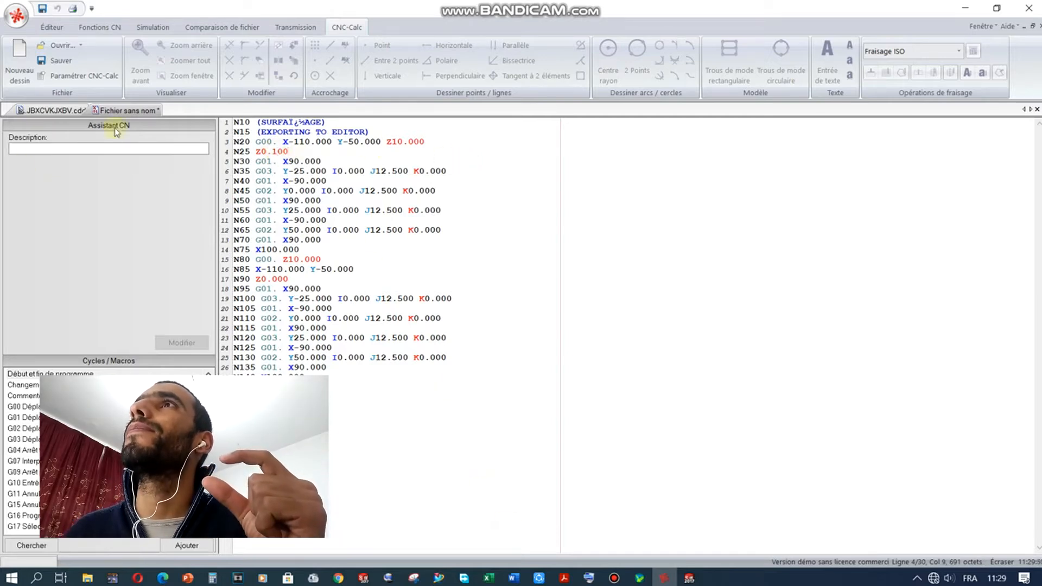
# Step: Recheck the .cdd face-milling parameters (0.1 finishing step, one pass), then go back to the G-code tab
pyautogui.click(50, 110)
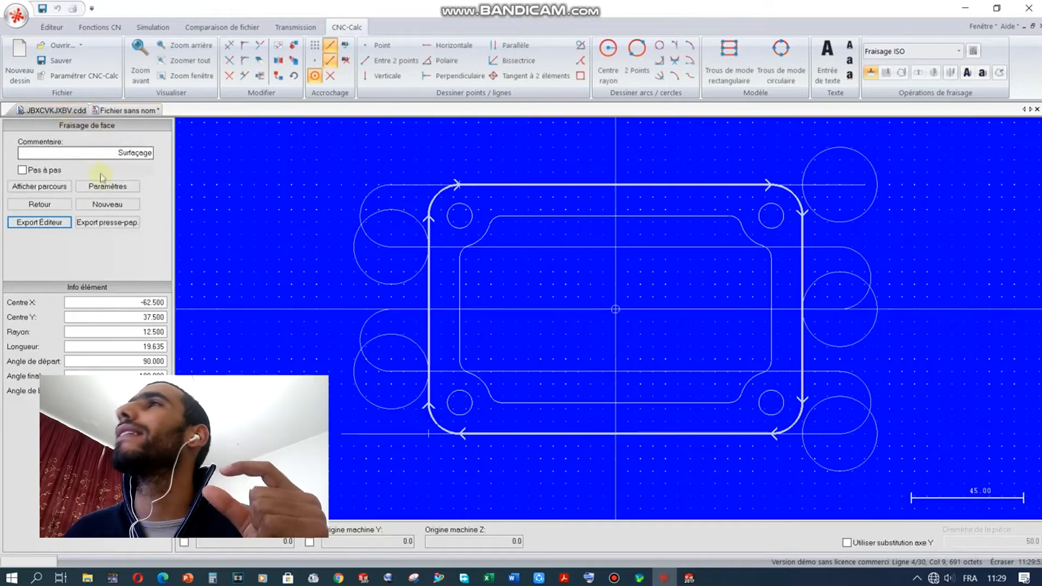
pyautogui.click(108, 186)
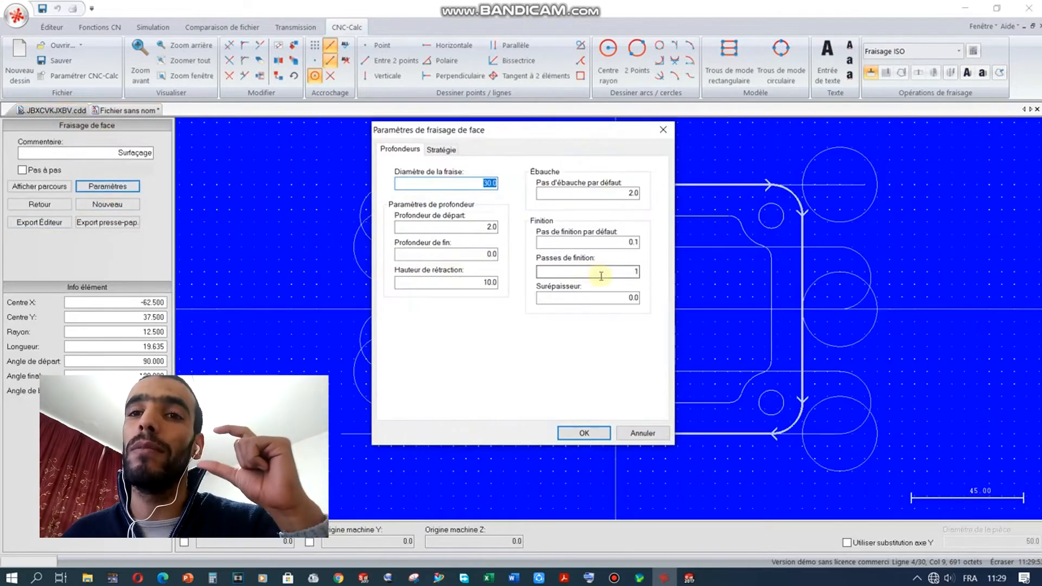
pyautogui.click(602, 274)
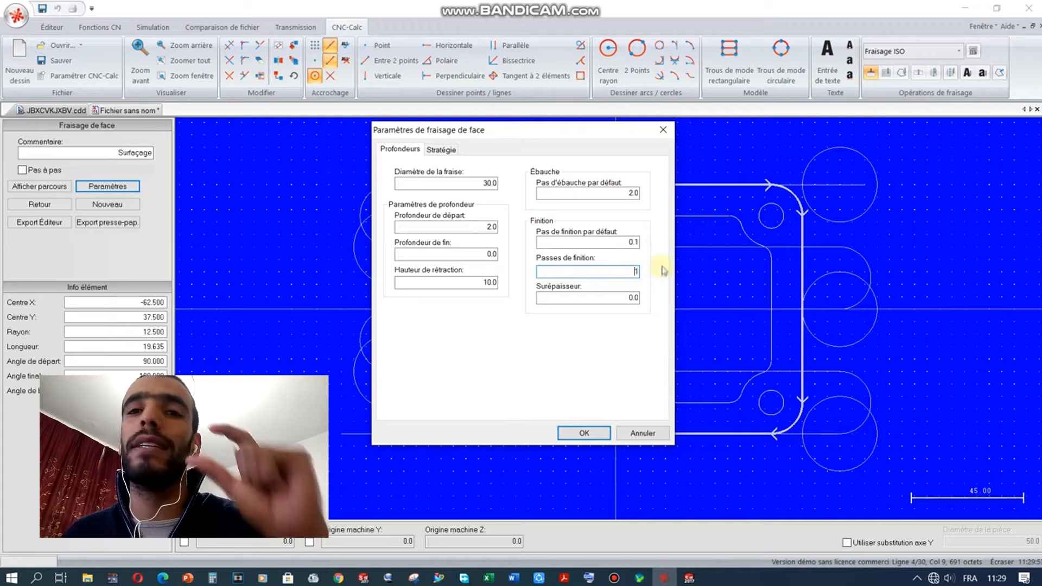
pyautogui.click(628, 243)
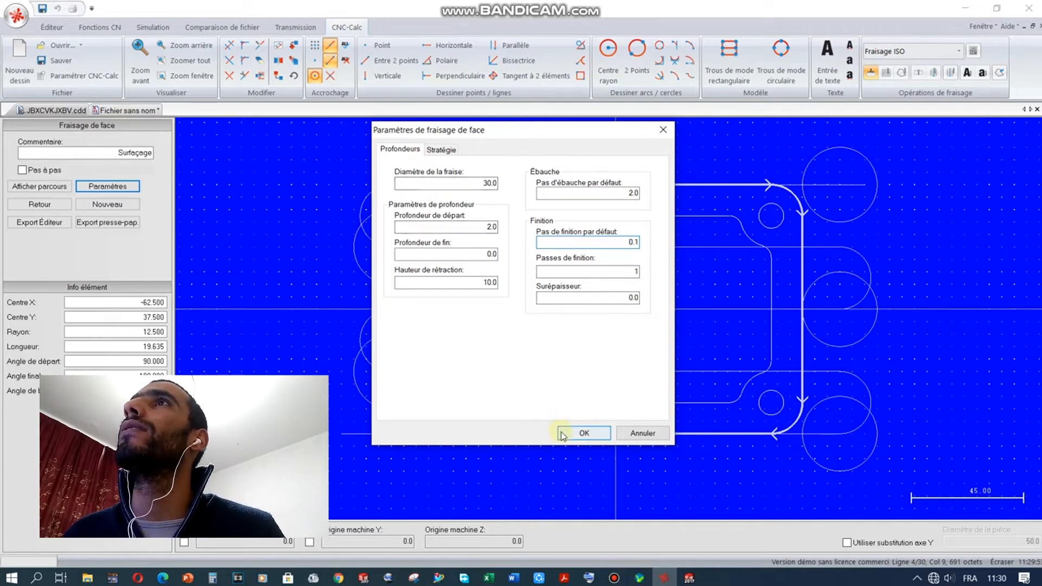
pyautogui.click(583, 433)
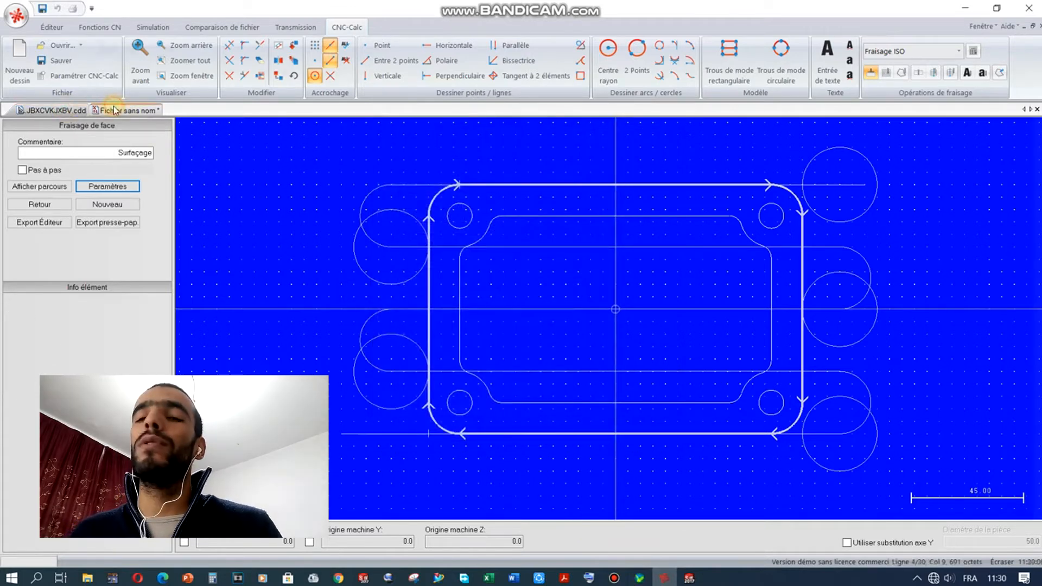
pyautogui.click(95, 110)
pyautogui.moveTo(258, 245)
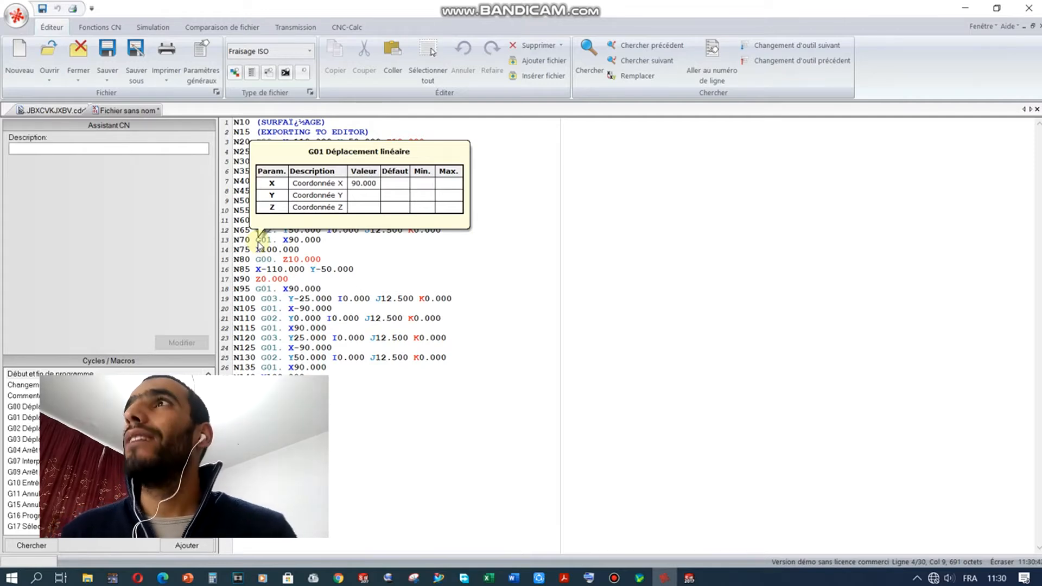
# Step: Read the first pass: Z0.100 plunge, G01 cuts between X90 and X-90, X100 exit, Z10 retract
pyautogui.click(545, 246)
pyautogui.click(282, 152)
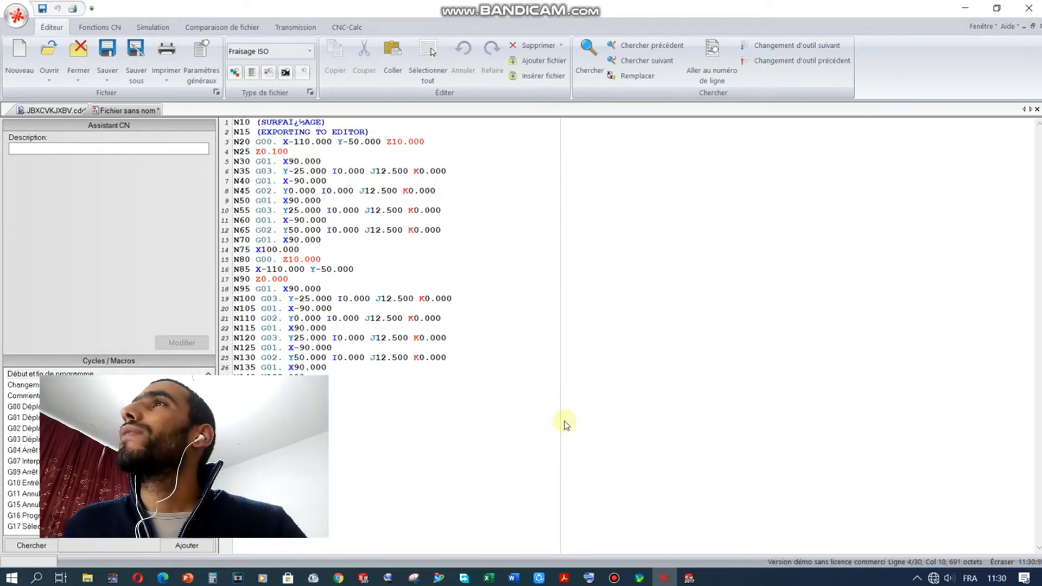
pyautogui.click(287, 152)
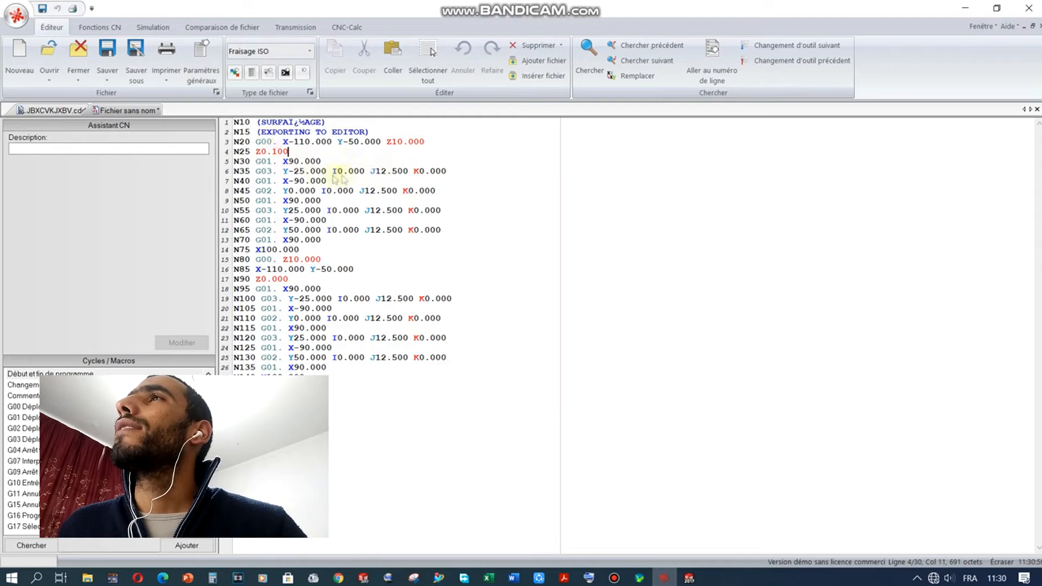
pyautogui.click(271, 161)
pyautogui.click(268, 181)
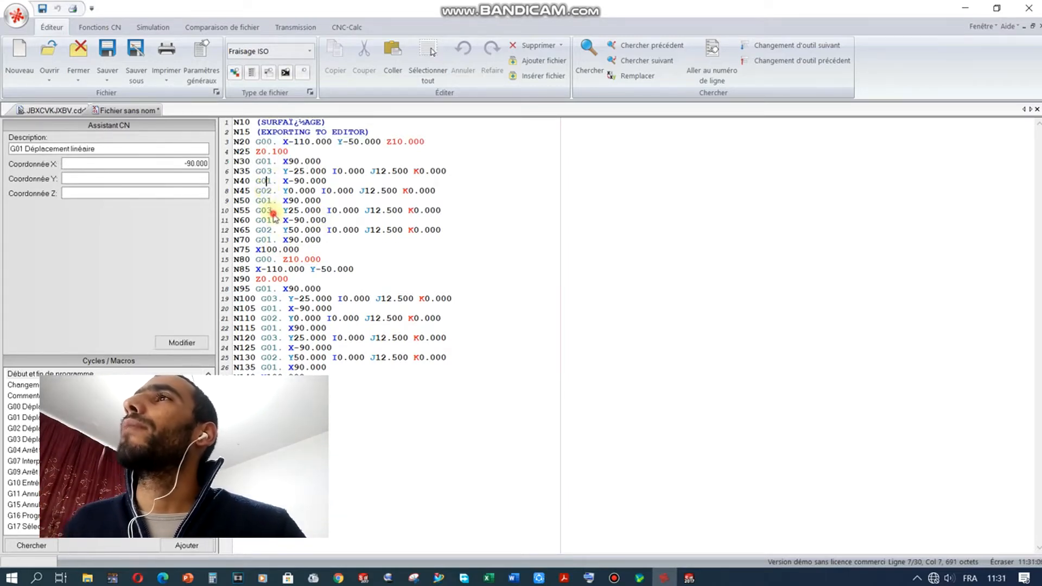
pyautogui.click(299, 250)
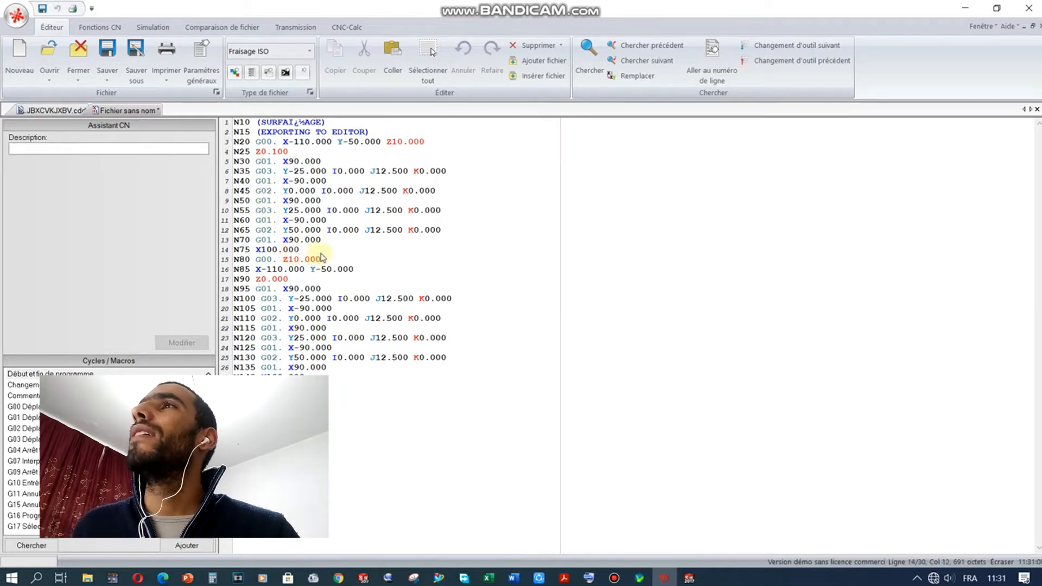
pyautogui.click(320, 260)
pyautogui.moveTo(322, 260)
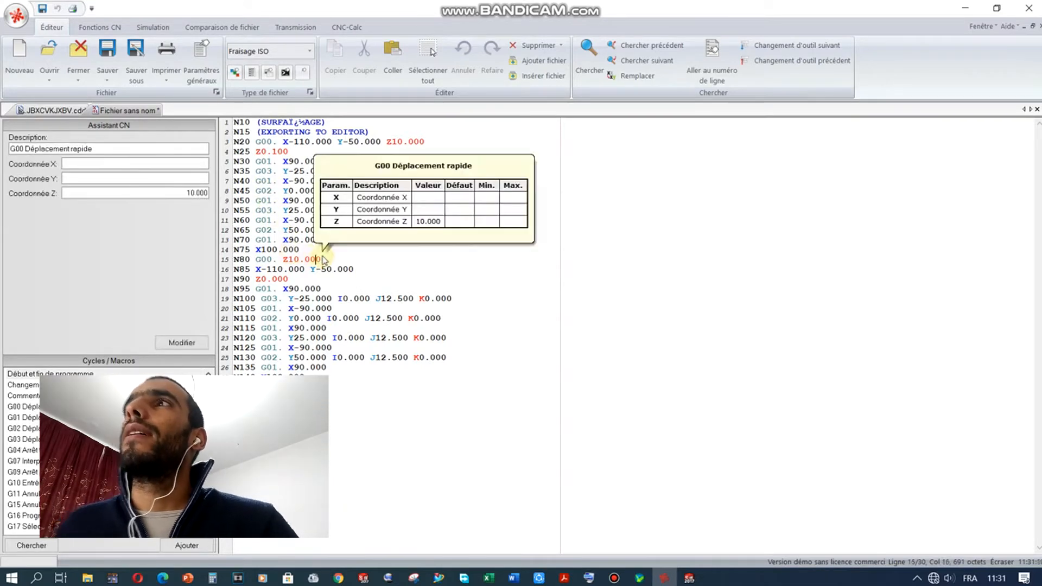
pyautogui.click(325, 262)
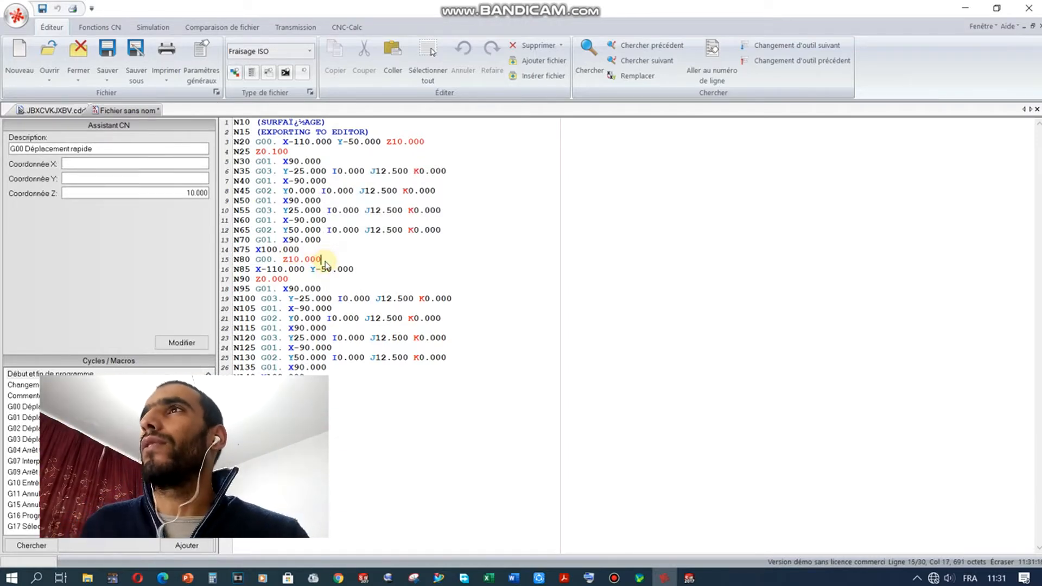
# Step: Read the second pass at Z0.000 through the final Z10 retract and the M30 end line
pyautogui.click(284, 281)
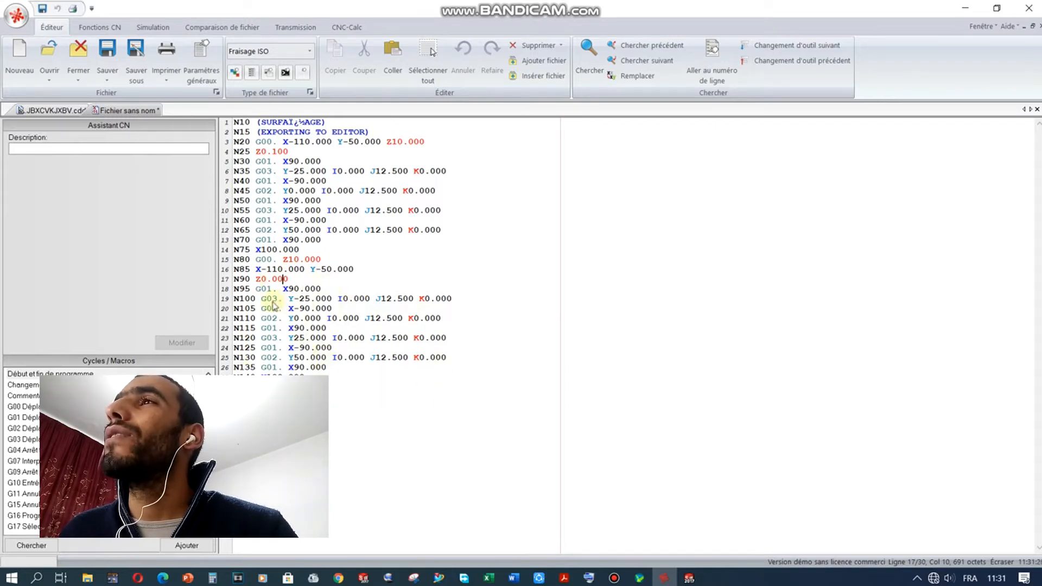
pyautogui.click(304, 387)
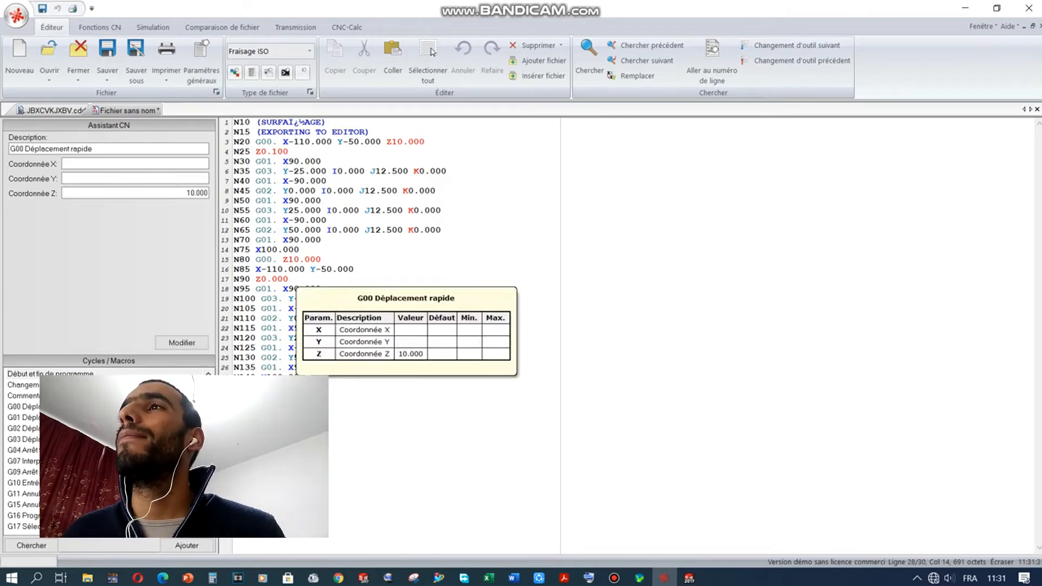
pyautogui.click(267, 397)
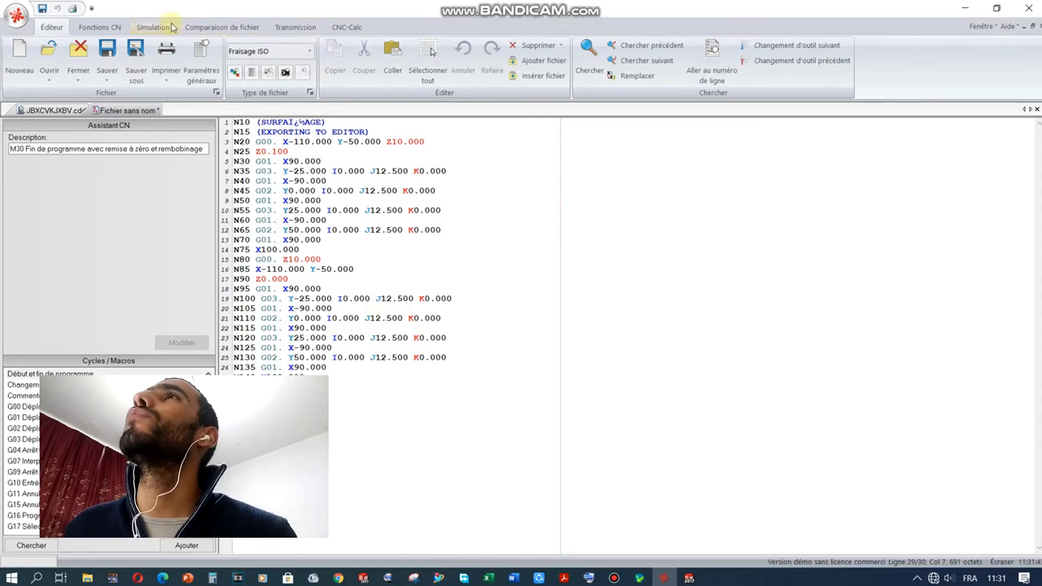
pyautogui.click(148, 33)
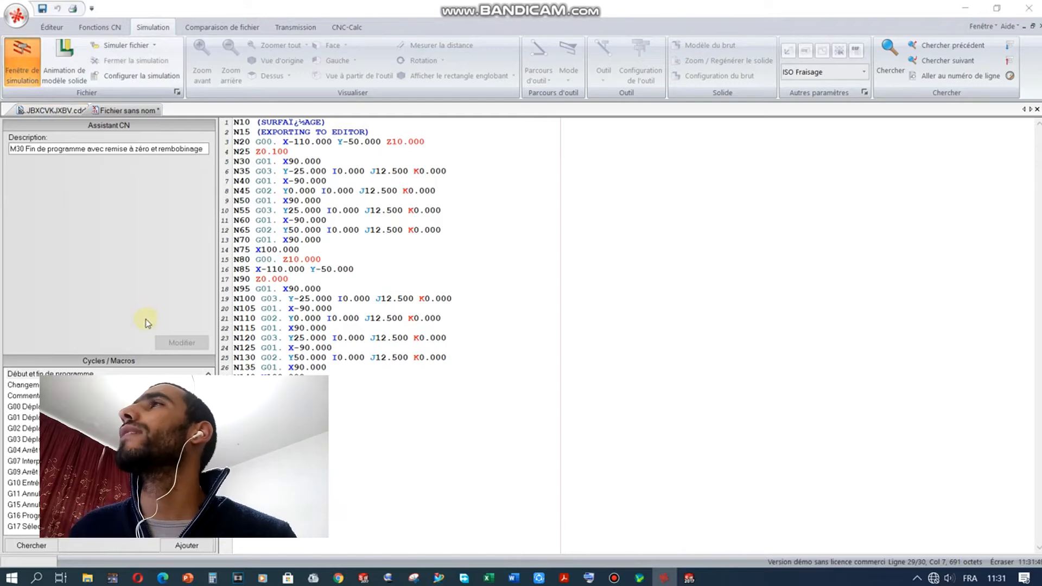
# Step: Open the 3-D simulation window and keep ISO Fraisage as the simulation controller type
pyautogui.scroll(5, 528, 333)
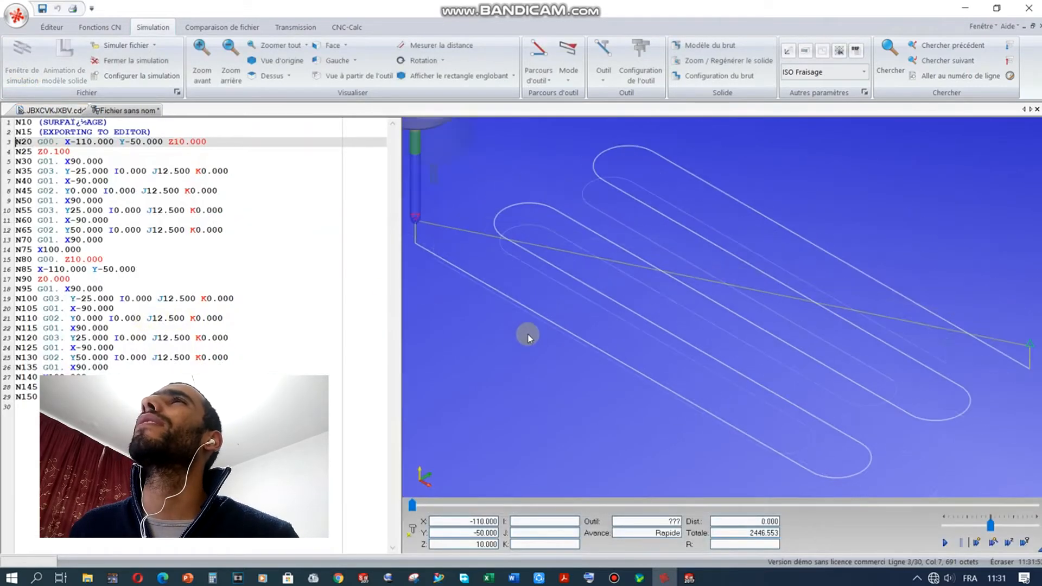
pyautogui.scroll(-4, 528, 337)
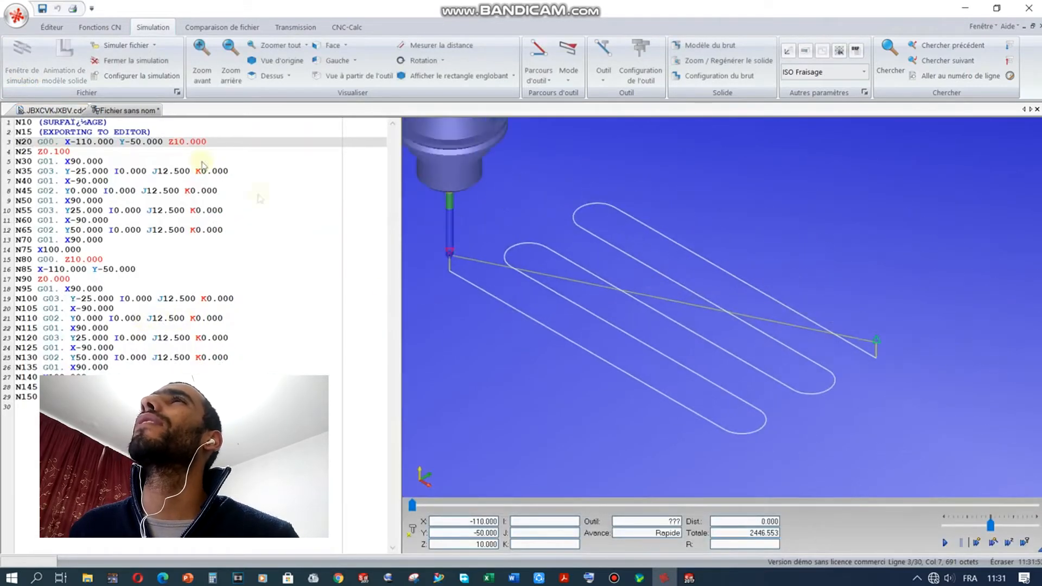
pyautogui.click(52, 28)
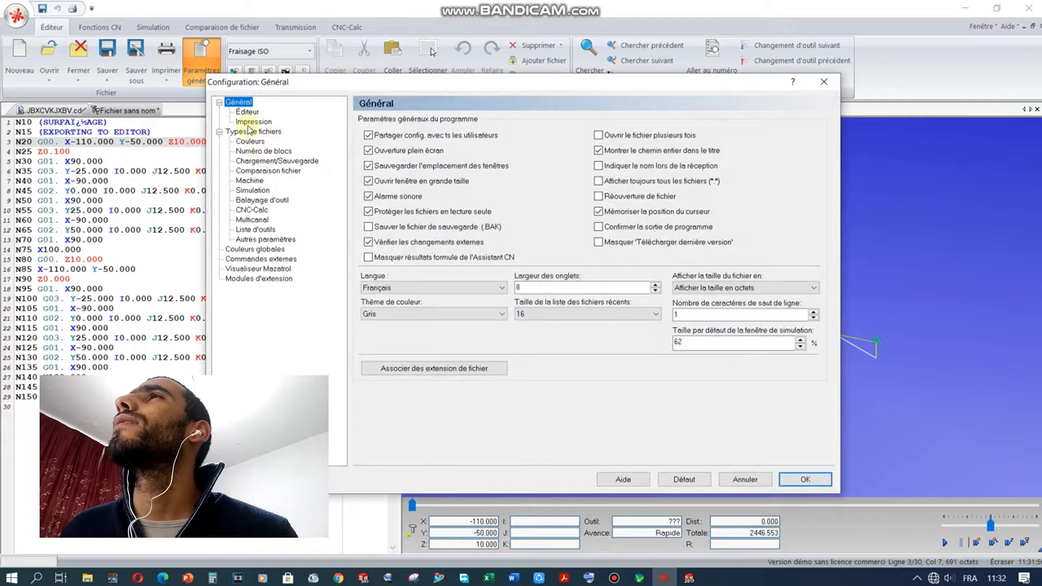
pyautogui.click(250, 181)
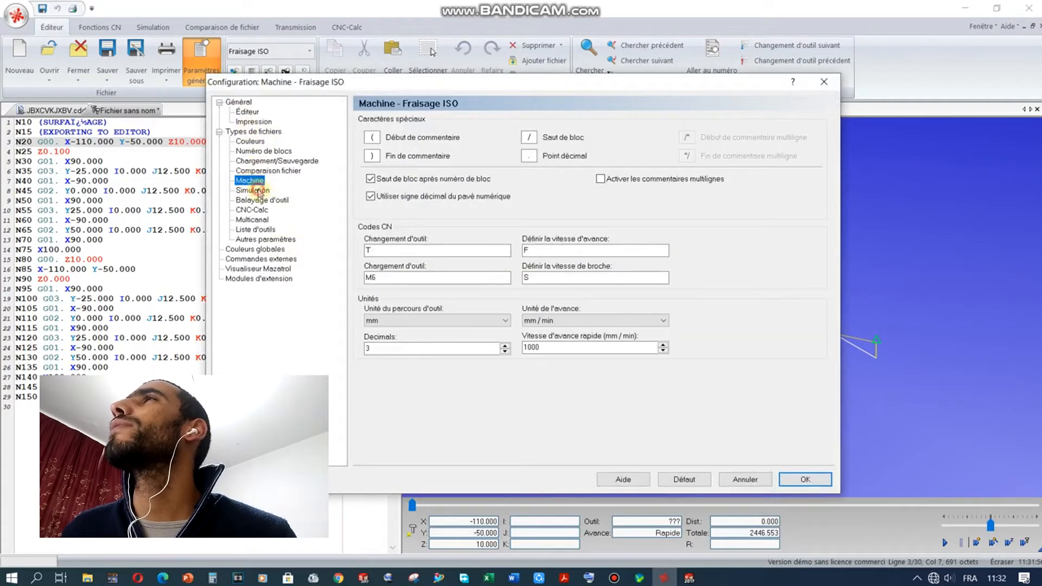
pyautogui.click(258, 191)
pyautogui.click(387, 143)
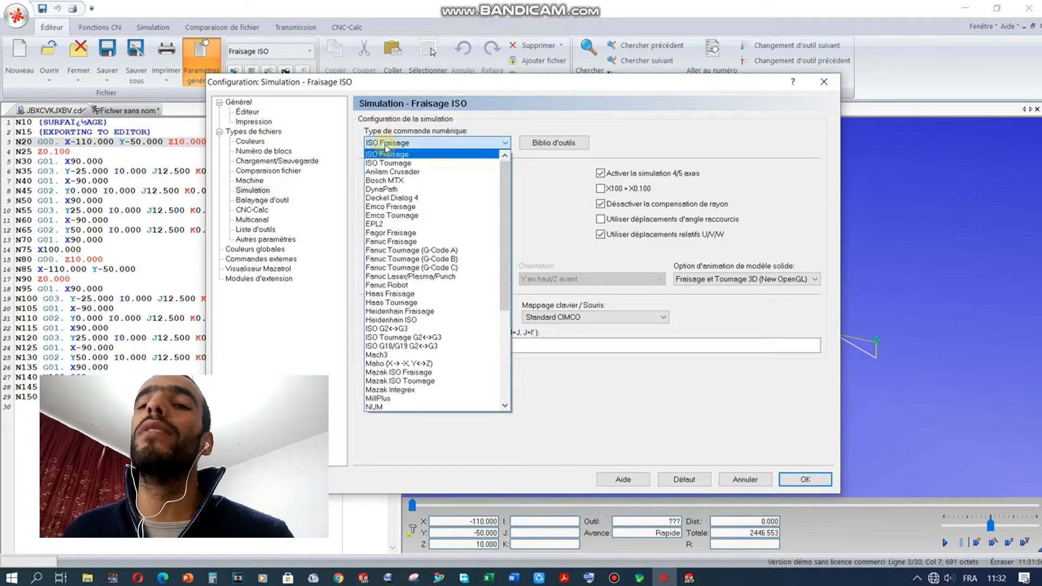
pyautogui.click(386, 146)
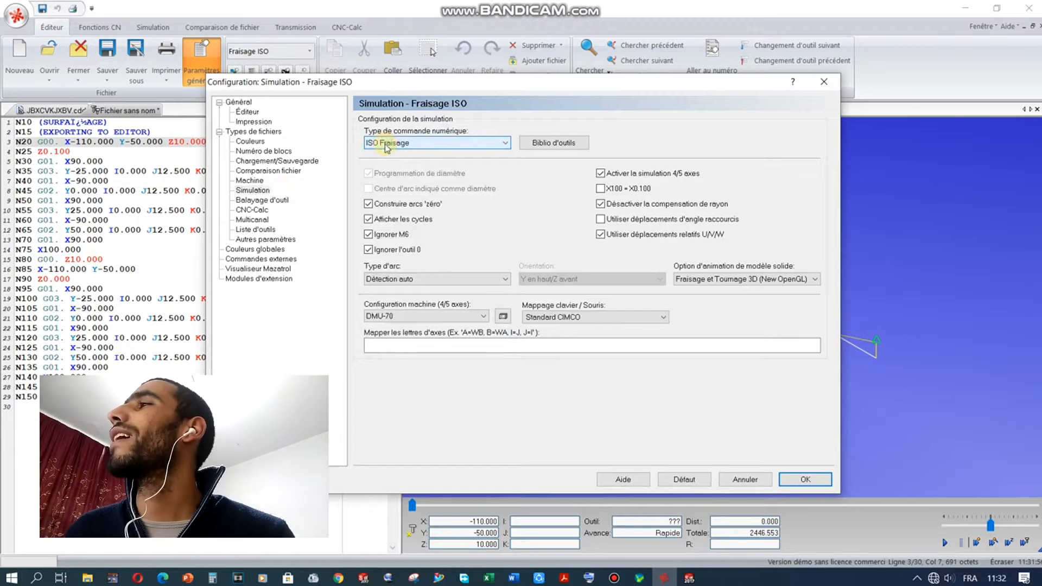
pyautogui.click(804, 479)
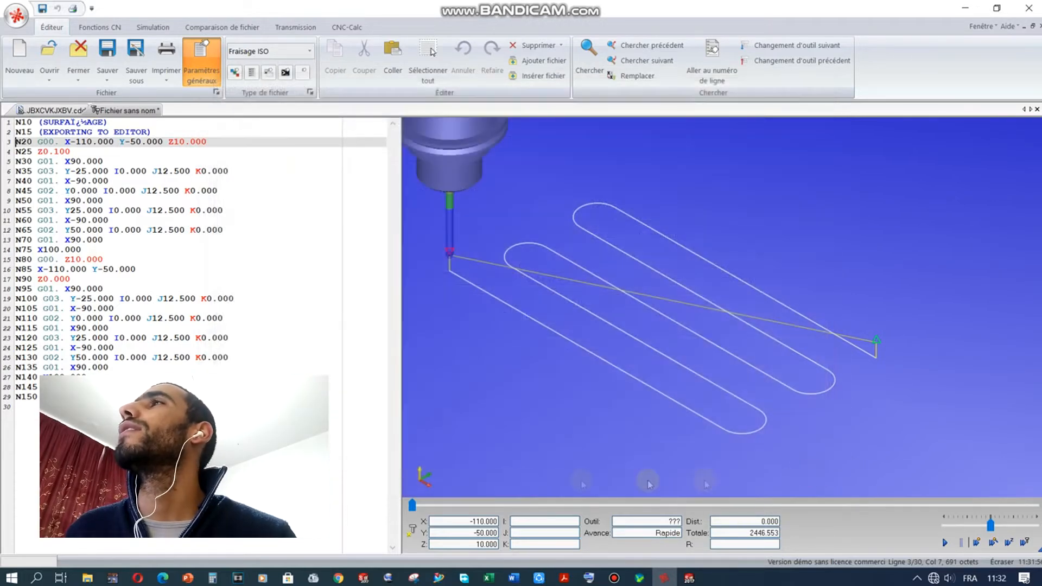
# Step: Rotate and zoom the zigzag toolpath view and move the simulated tool to the N25 Z0.100 plunge
pyautogui.scroll(-1, 497, 340)
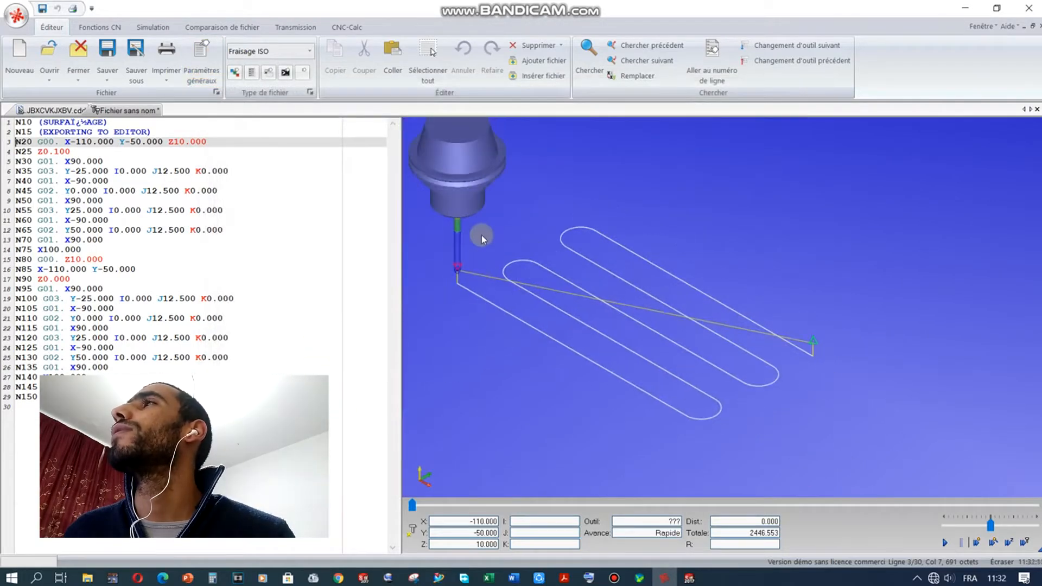
pyautogui.scroll(3, 492, 223)
pyautogui.moveTo(508, 286)
pyautogui.mouseDown()
pyautogui.moveTo(521, 262)
pyautogui.moveTo(555, 253)
pyautogui.moveTo(500, 285)
pyautogui.mouseUp()
pyautogui.click(109, 143)
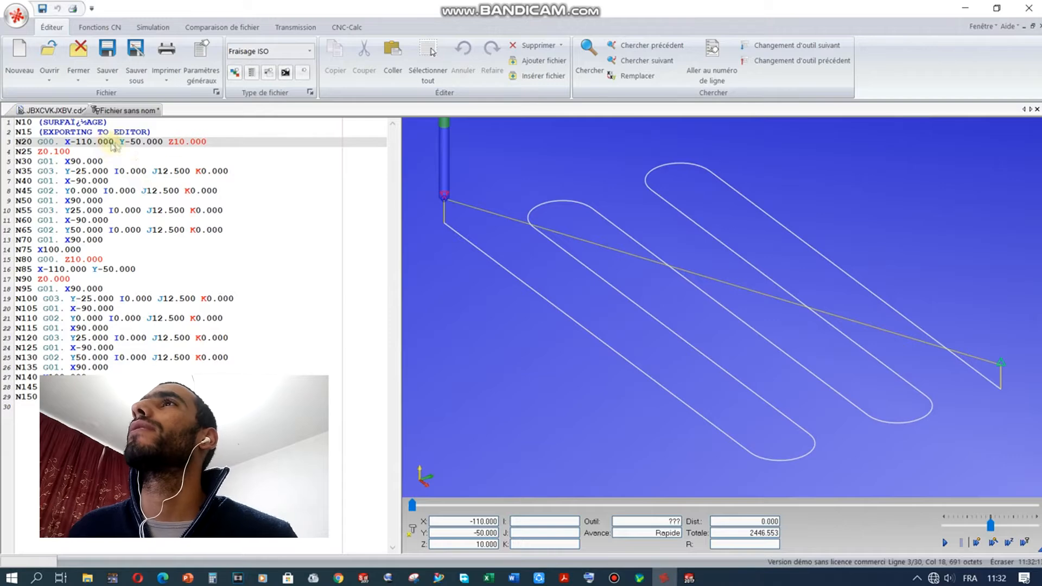
pyautogui.moveTo(620, 354)
pyautogui.mouseDown()
pyautogui.moveTo(590, 294)
pyautogui.moveTo(590, 310)
pyautogui.moveTo(580, 314)
pyautogui.moveTo(577, 300)
pyautogui.mouseUp()
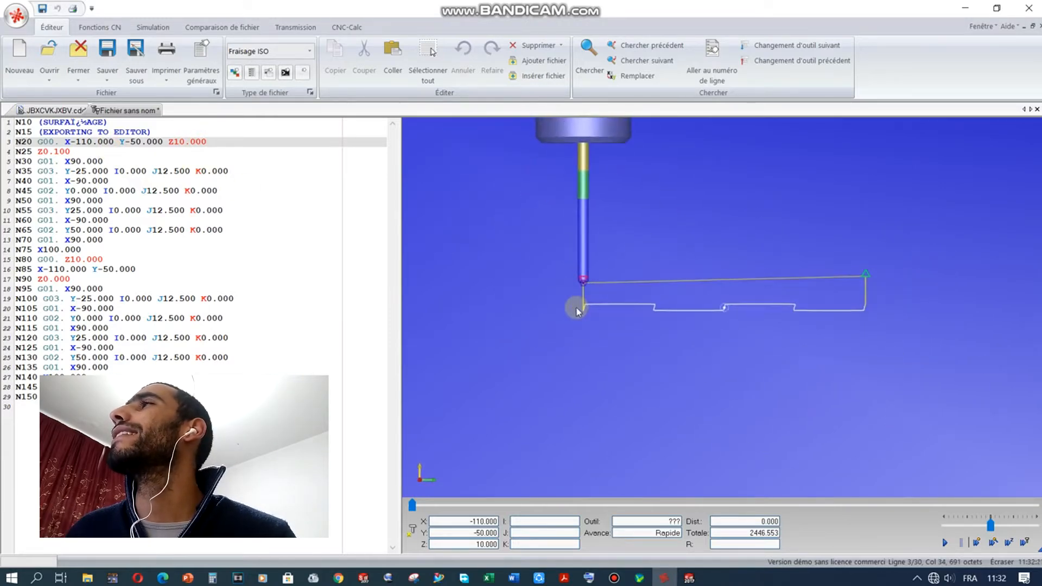
pyautogui.moveTo(481, 230); pyautogui.dragTo(492, 250)
pyautogui.click(46, 152)
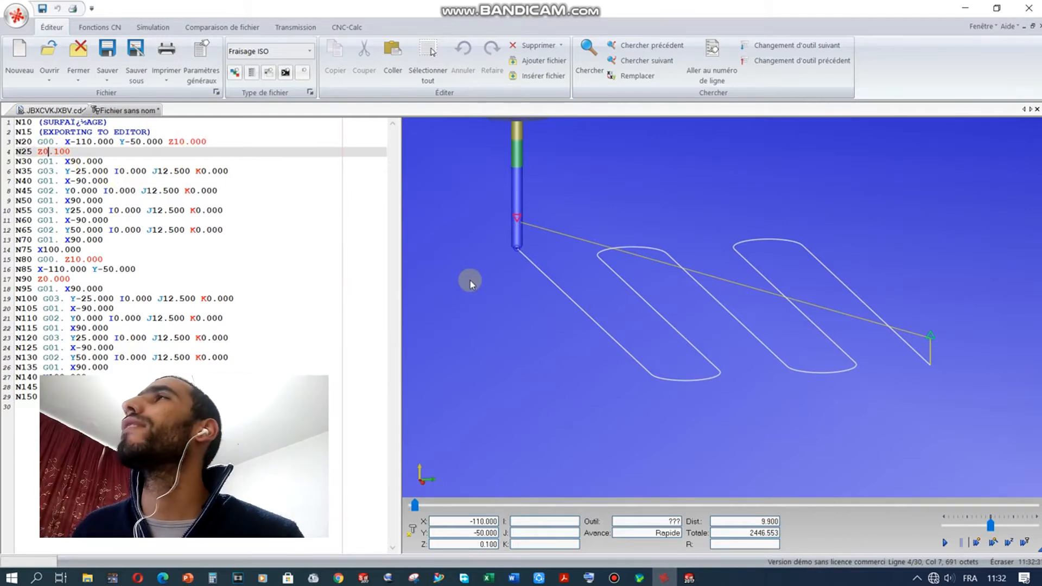
pyautogui.moveTo(526, 288); pyautogui.dragTo(552, 321)
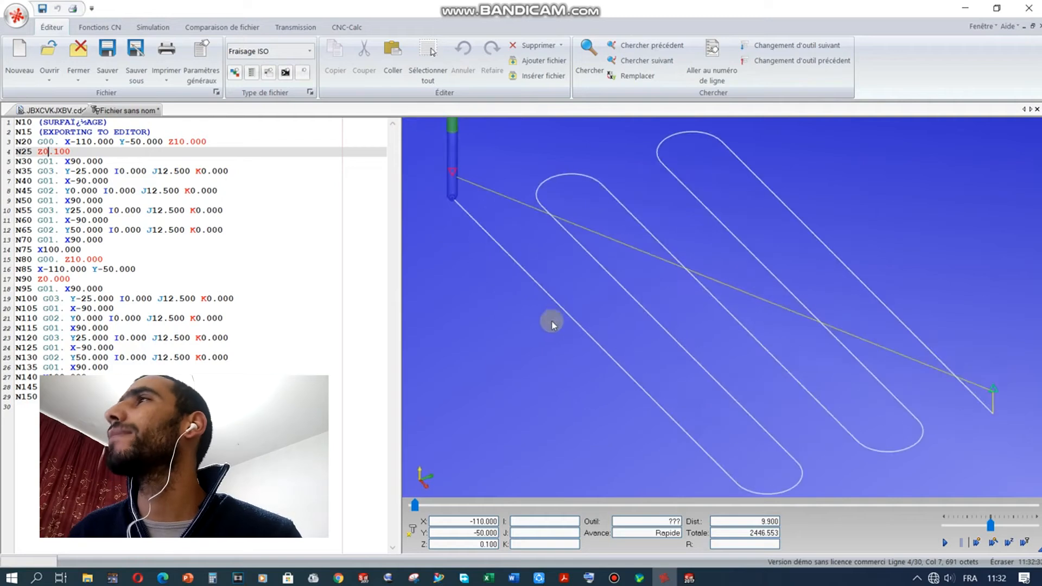
# Step: Step the simulation through both zigzag passes to the final Z10 retract, then zoom out
pyautogui.press('Down')
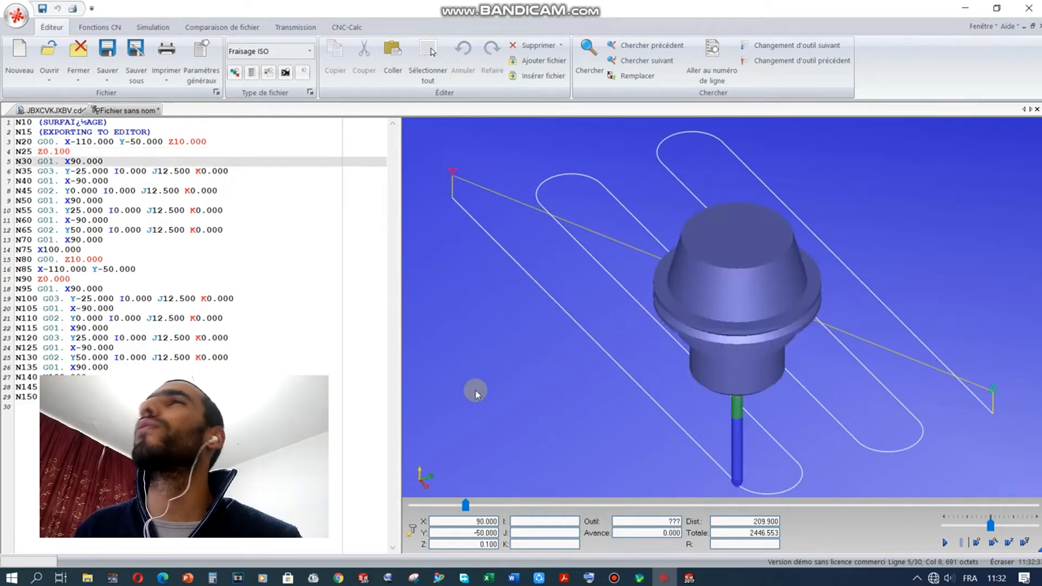
pyautogui.press('Down')
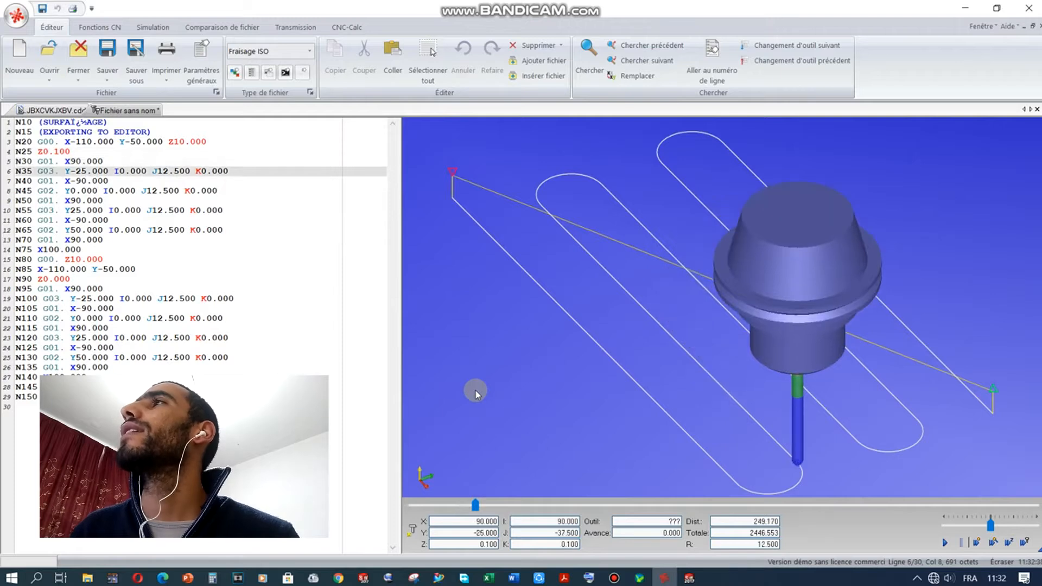
pyautogui.press('Down')
pyautogui.press('Down')
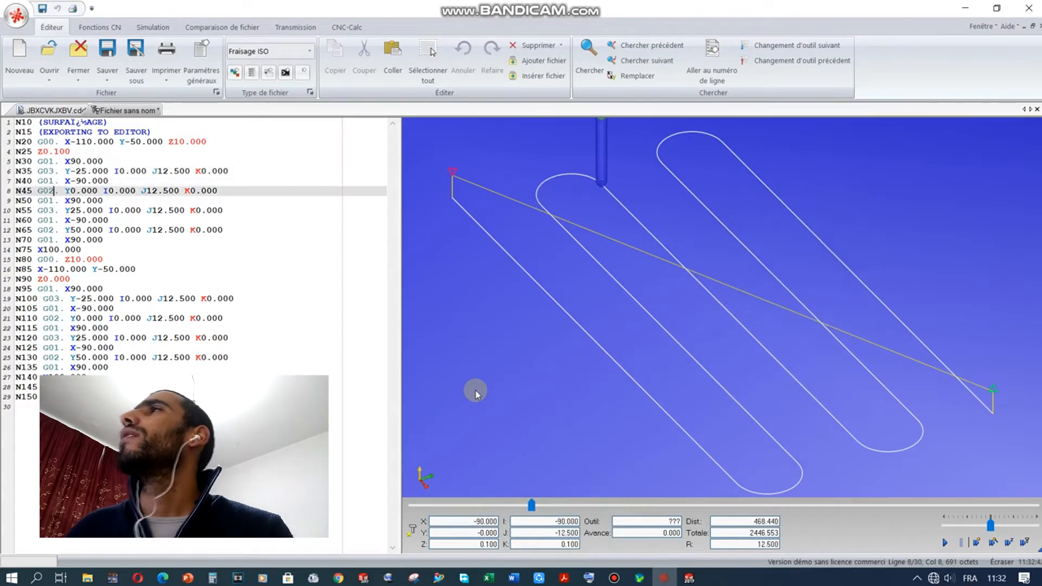
pyautogui.press('Down')
pyautogui.press('Down')
pyautogui.press('Down')
pyautogui.press('Down')
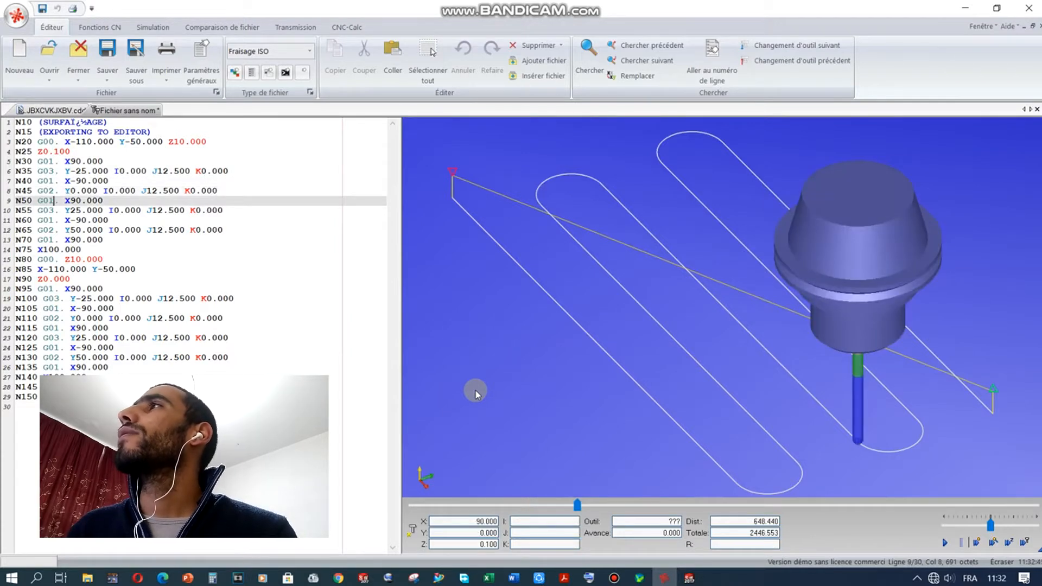
pyautogui.press('Down')
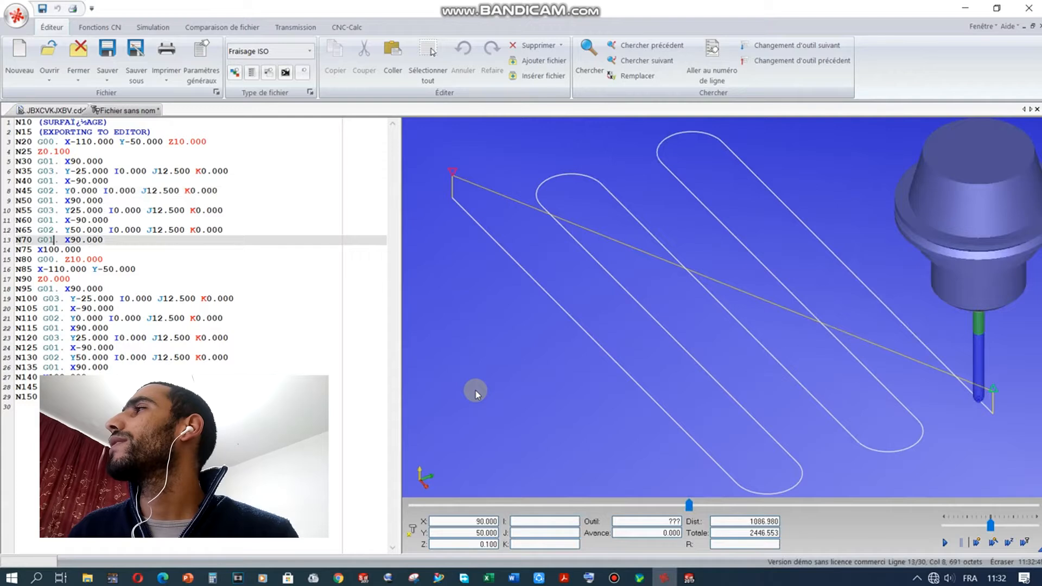
pyautogui.press('Down')
pyautogui.press('Down')
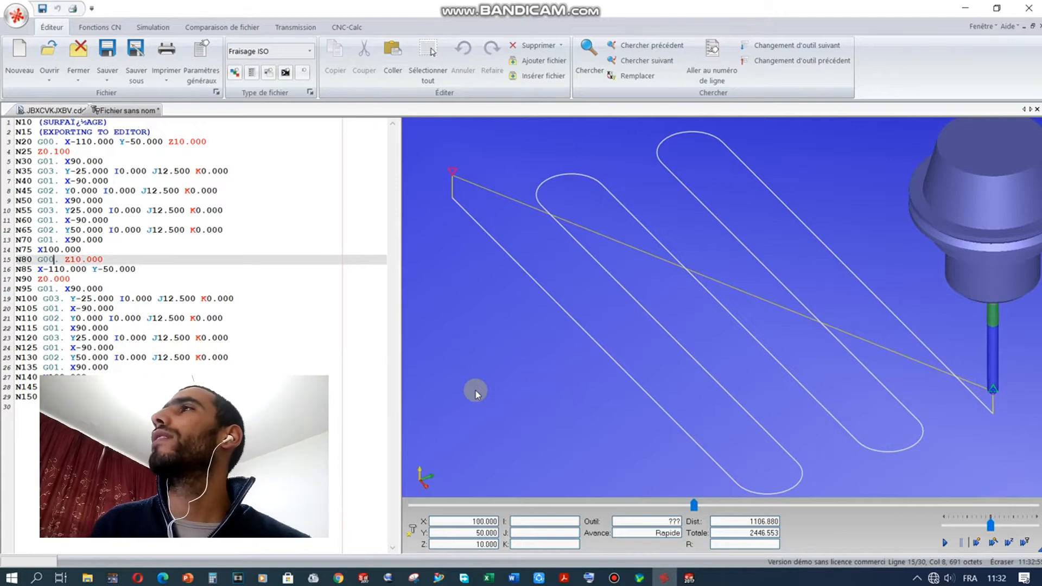
pyautogui.press('Down')
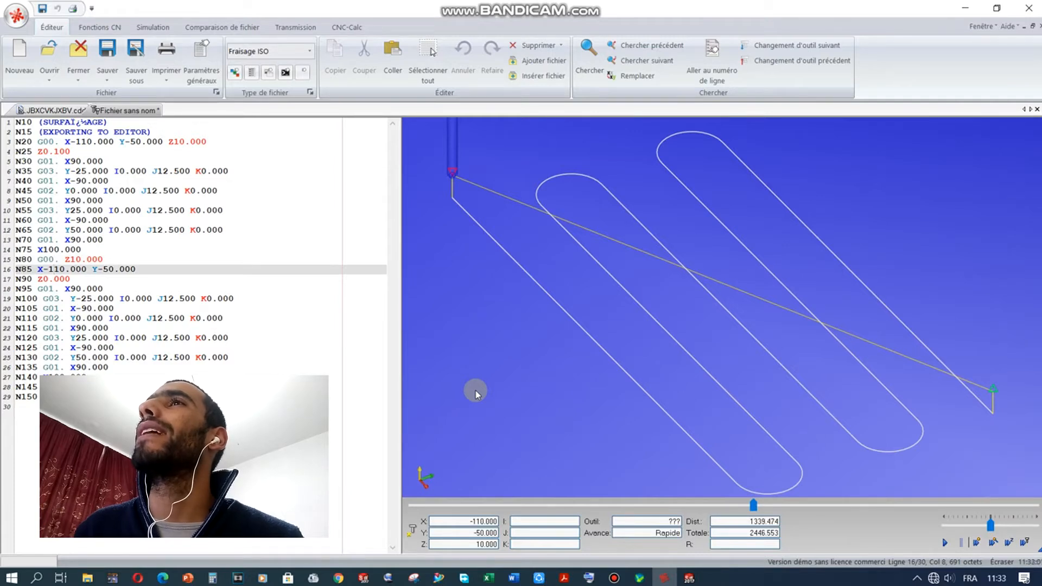
pyautogui.press('Down')
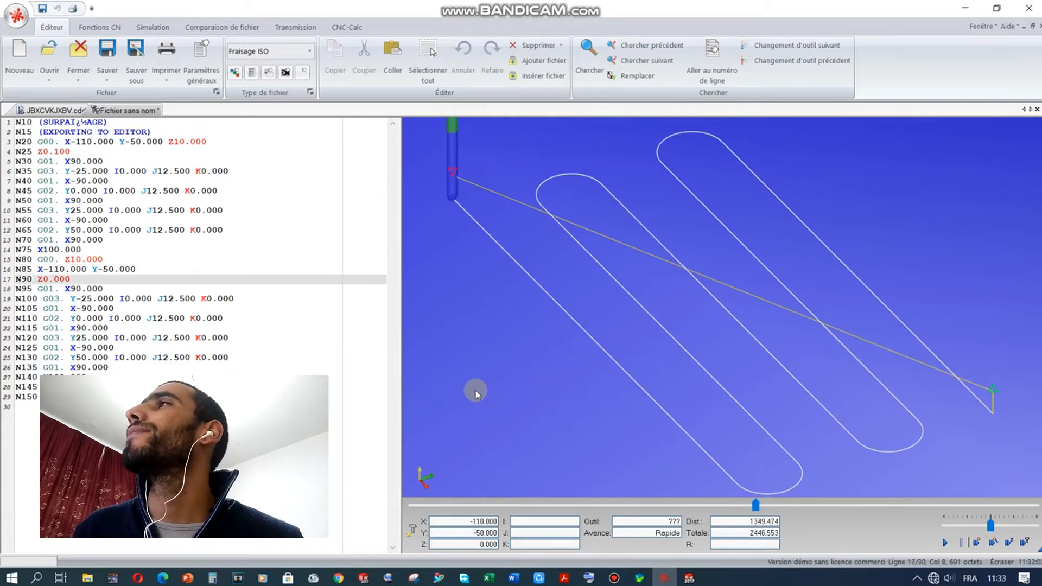
pyautogui.press('Down')
pyautogui.press('Down')
pyautogui.press('Down')
pyautogui.press('Down')
pyautogui.press('Down')
pyautogui.press('Down')
pyautogui.press('Down')
pyautogui.press('Down')
pyautogui.press('Down')
pyautogui.press('Down')
pyautogui.press('Down')
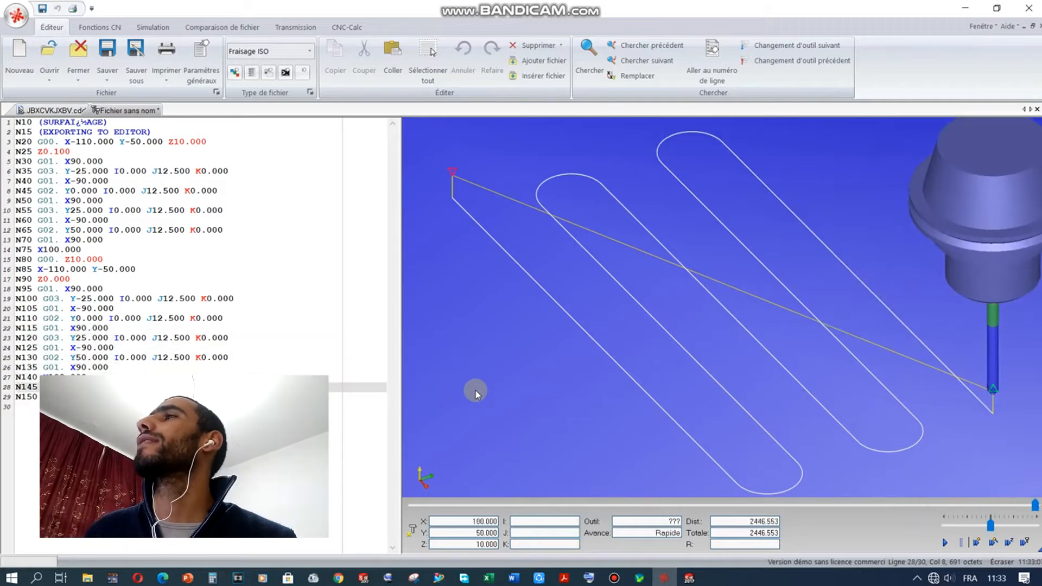
pyautogui.scroll(1, 540, 353)
pyautogui.scroll(-2, 540, 353)
pyautogui.scroll(-3, 540, 353)
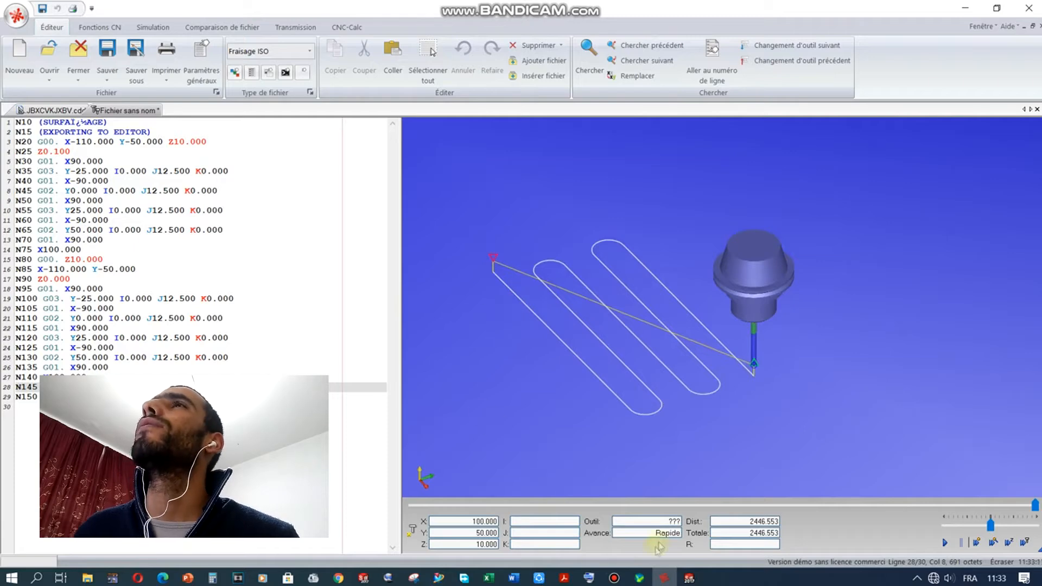
# Step: In JBXCVKJXBV.cdd, confirm the face-milling strategy is Zigzag with 15.0 cross overlap, unchanged
pyautogui.click(55, 110)
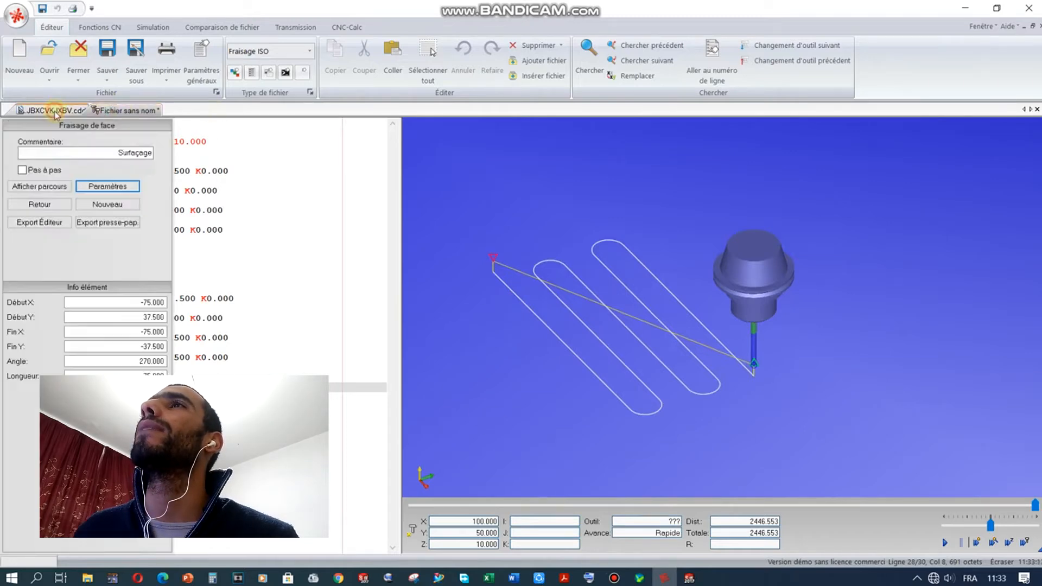
pyautogui.click(107, 187)
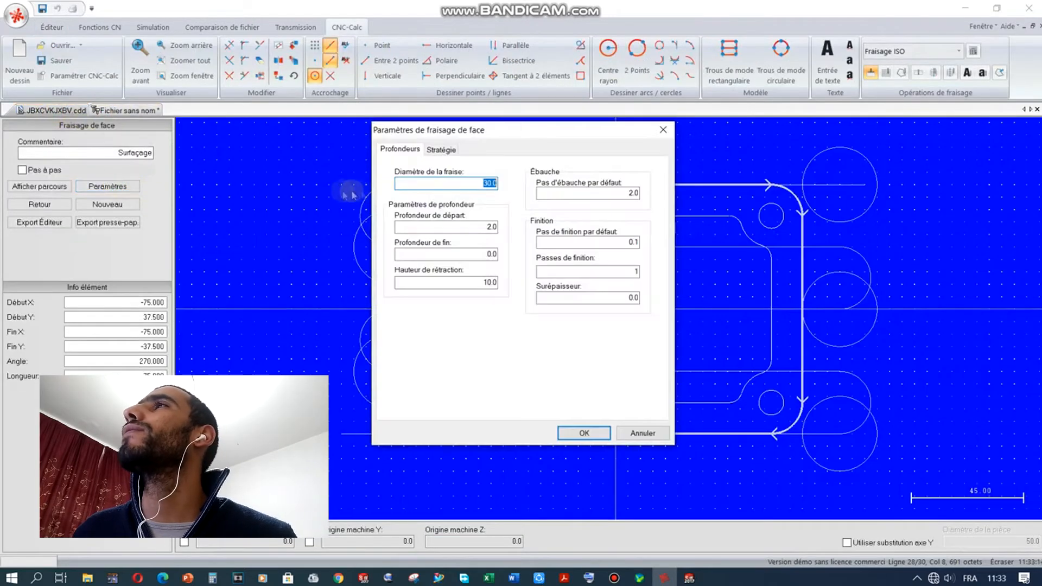
pyautogui.click(441, 151)
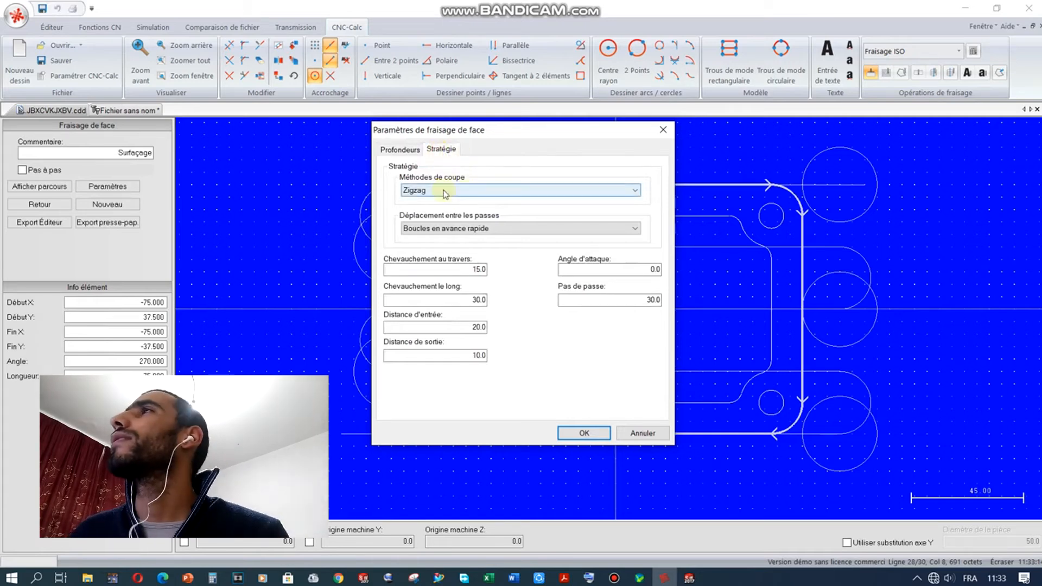
pyautogui.moveTo(516, 131); pyautogui.dragTo(152, 100)
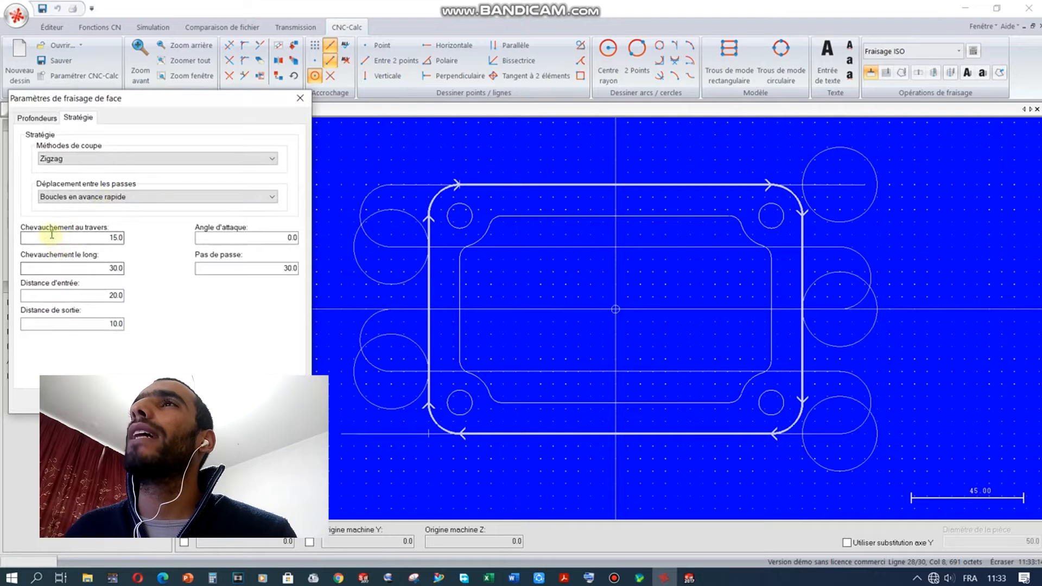
pyautogui.click(101, 238)
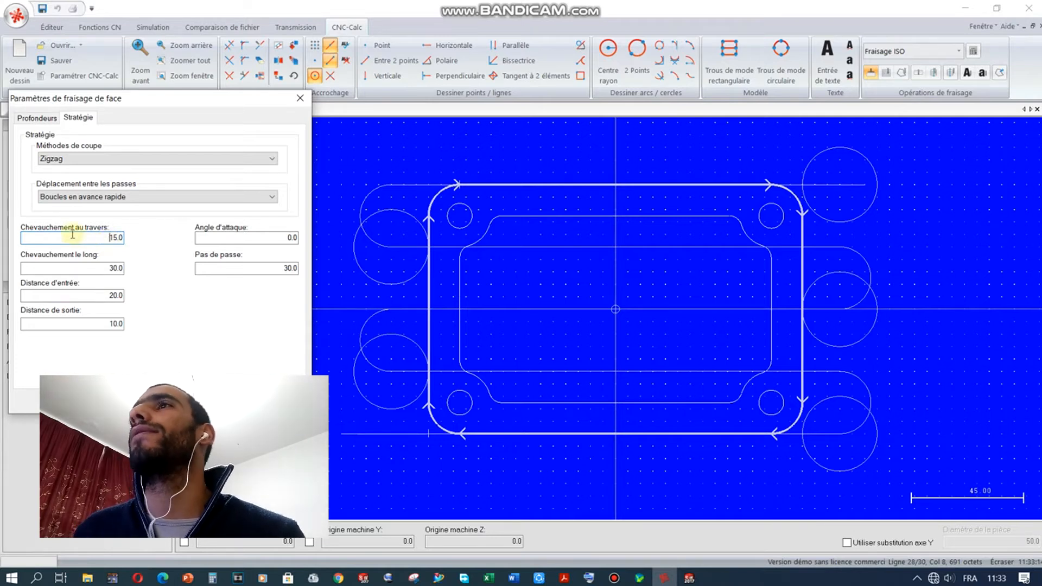
pyautogui.press('Return')
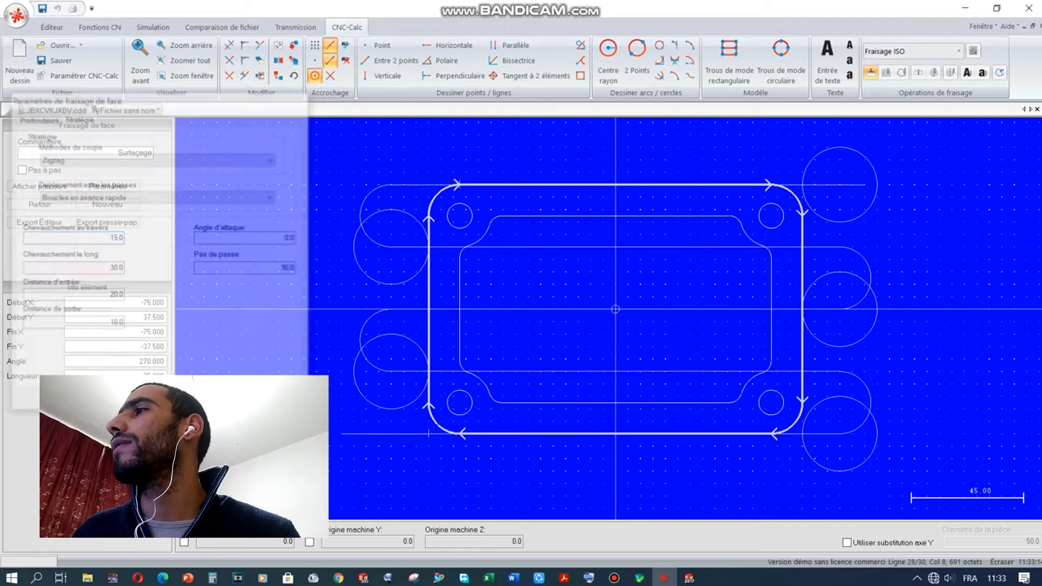
# Step: Zoom around the blue 30 mm tool over the pocketed plate in Assemblage2, then return to CNC-Calc
pyautogui.moveTo(689, 577)
pyautogui.click(516, 513)
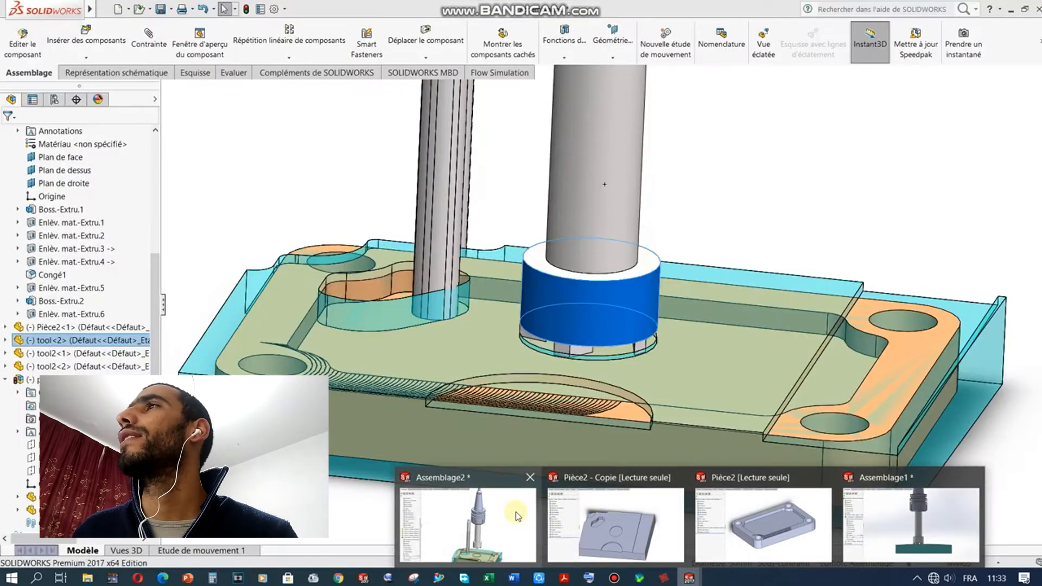
pyautogui.click(515, 512)
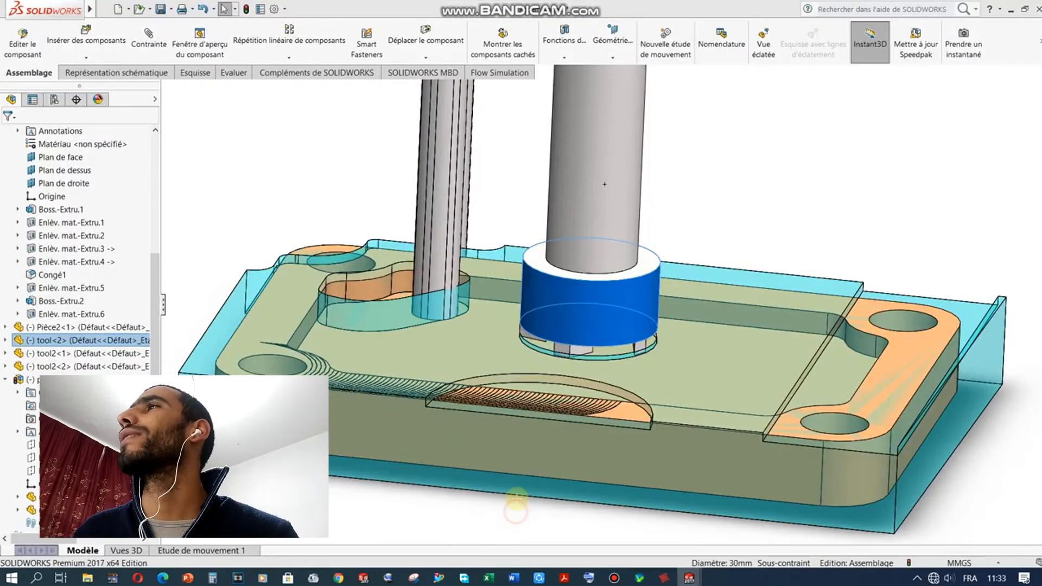
pyautogui.scroll(2, 517, 329)
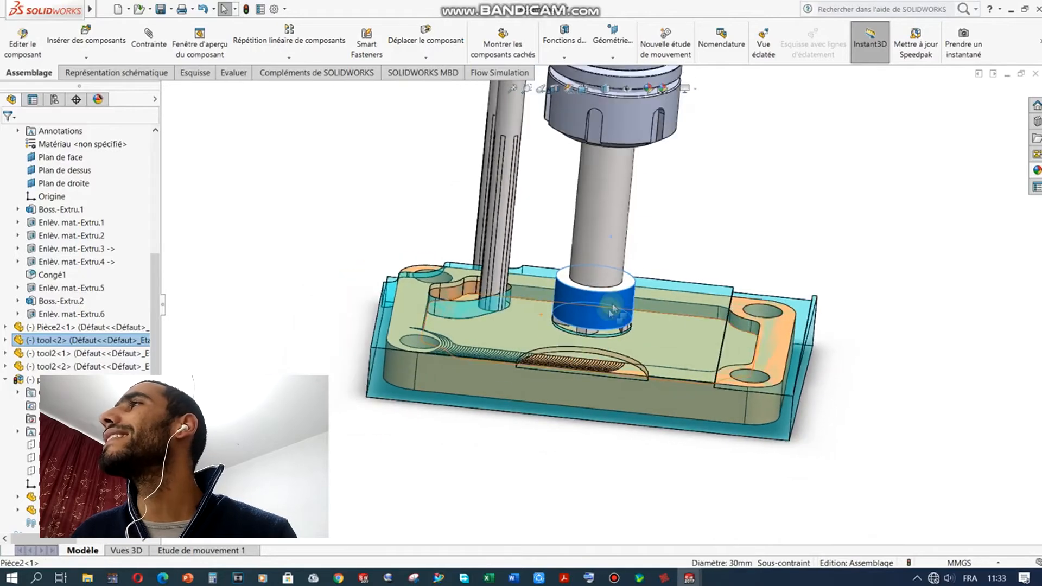
pyautogui.scroll(-2, 614, 306)
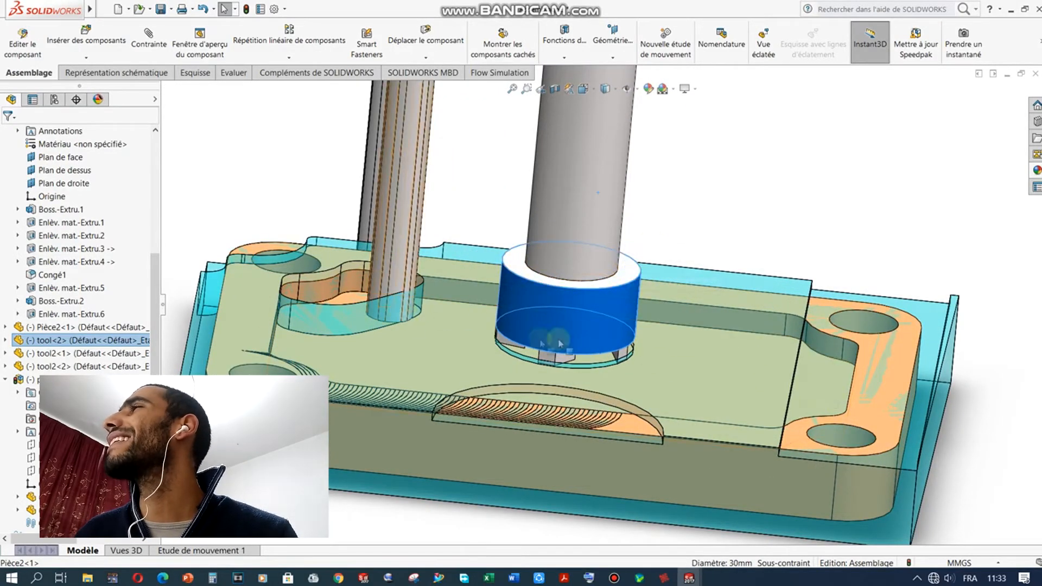
pyautogui.scroll(3, 618, 349)
pyautogui.scroll(-2, 868, 381)
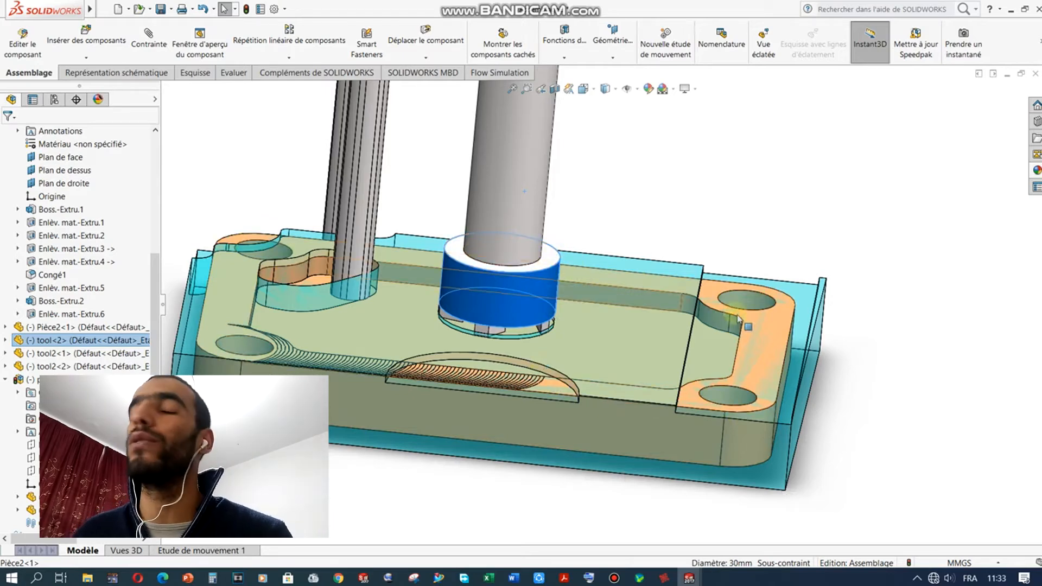
pyautogui.click(661, 580)
# Step: Review the Zigzag face-milling strategy without changes, then bring SOLIDWORKS Assemblage2 back into view
pyautogui.click(108, 186)
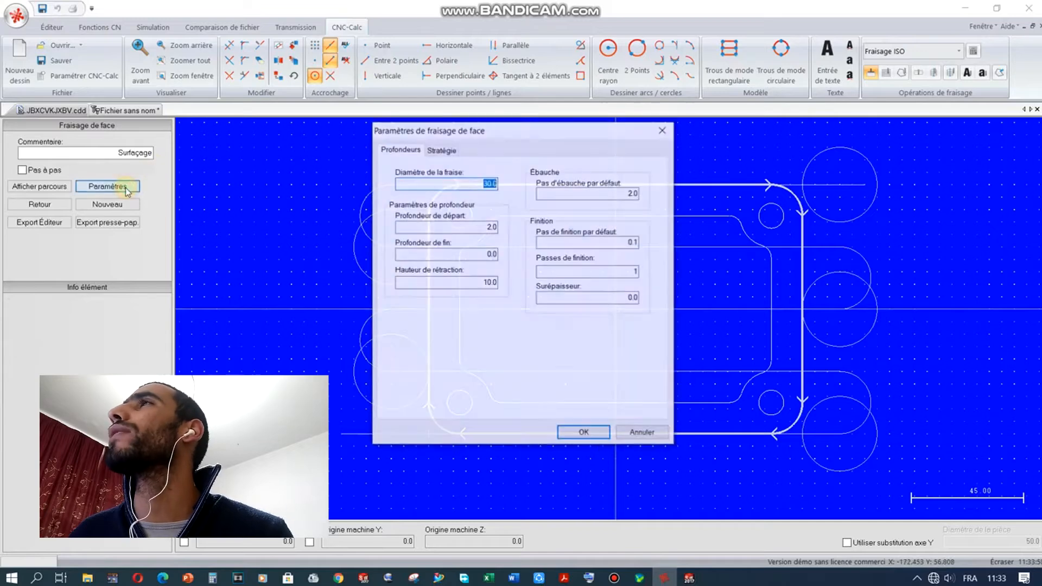
pyautogui.click(440, 149)
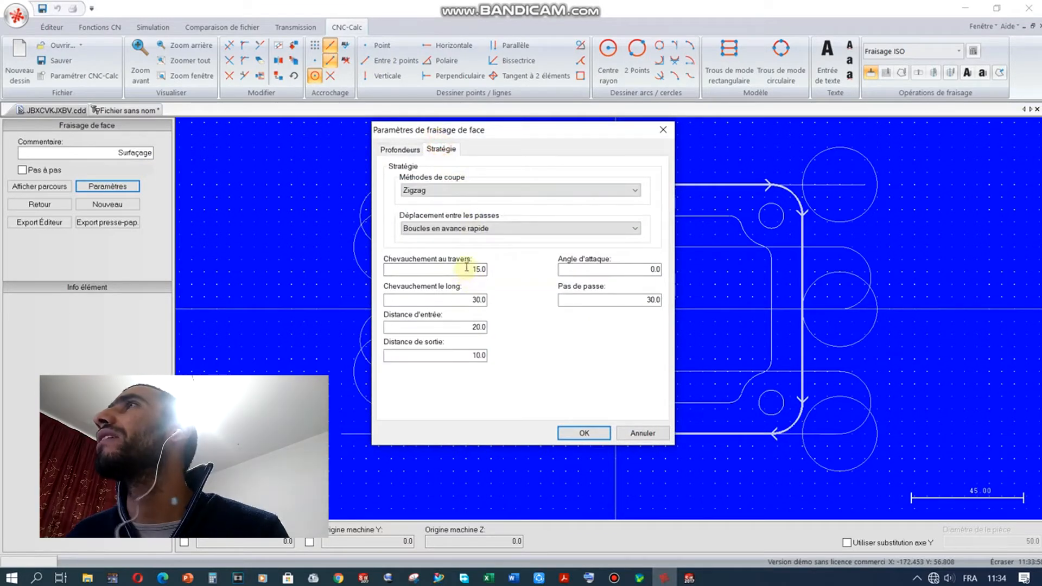
pyautogui.moveTo(509, 136); pyautogui.dragTo(172, 180)
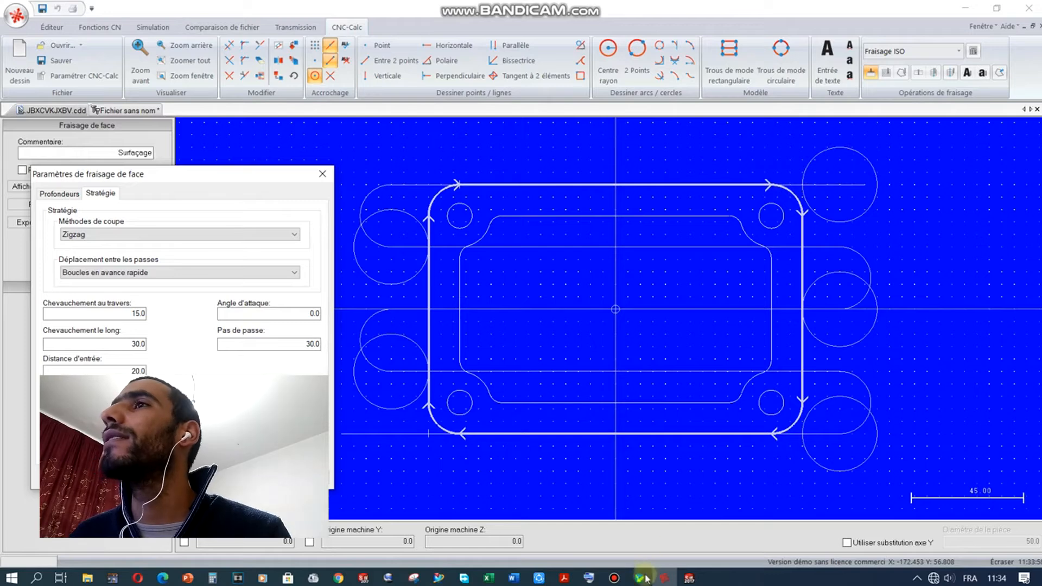
pyautogui.click(233, 477)
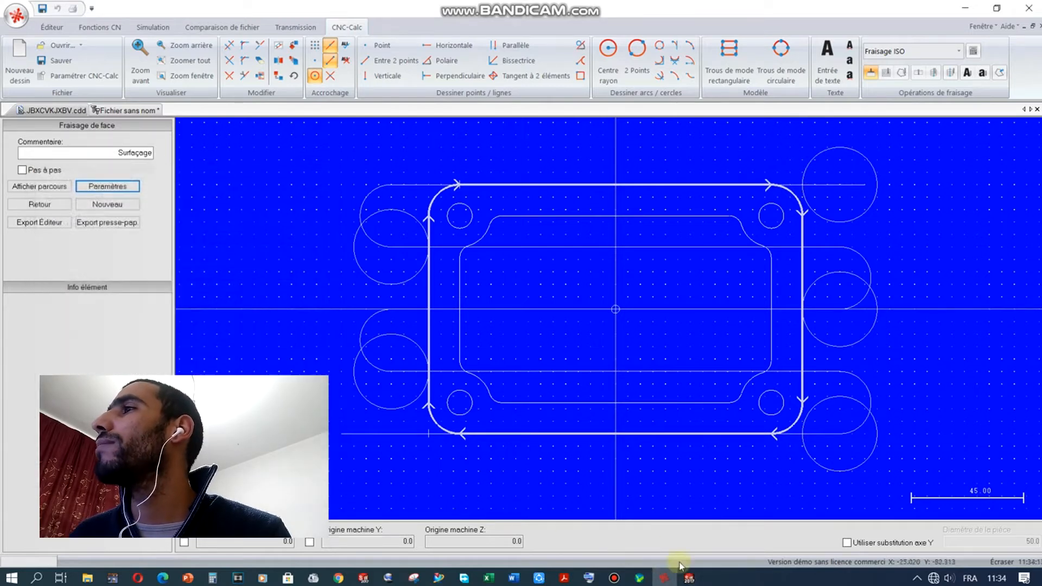
pyautogui.moveTo(689, 578)
pyautogui.click(529, 523)
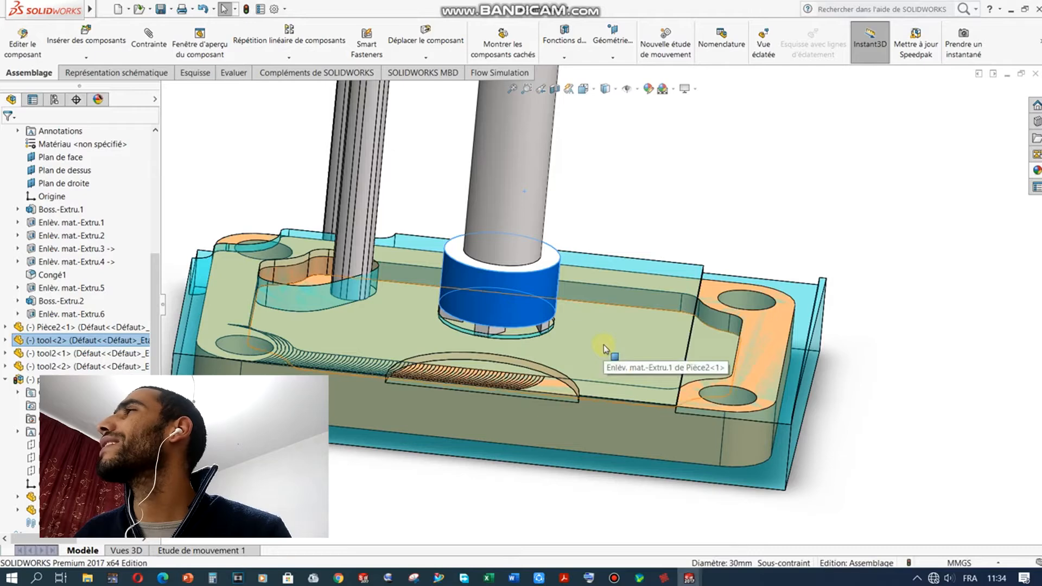
# Step: Zoom on the stock corner, rebuild and save Assemblage2, then return to CNC-Calc
pyautogui.scroll(-3, 817, 295)
pyautogui.scroll(1, 779, 285)
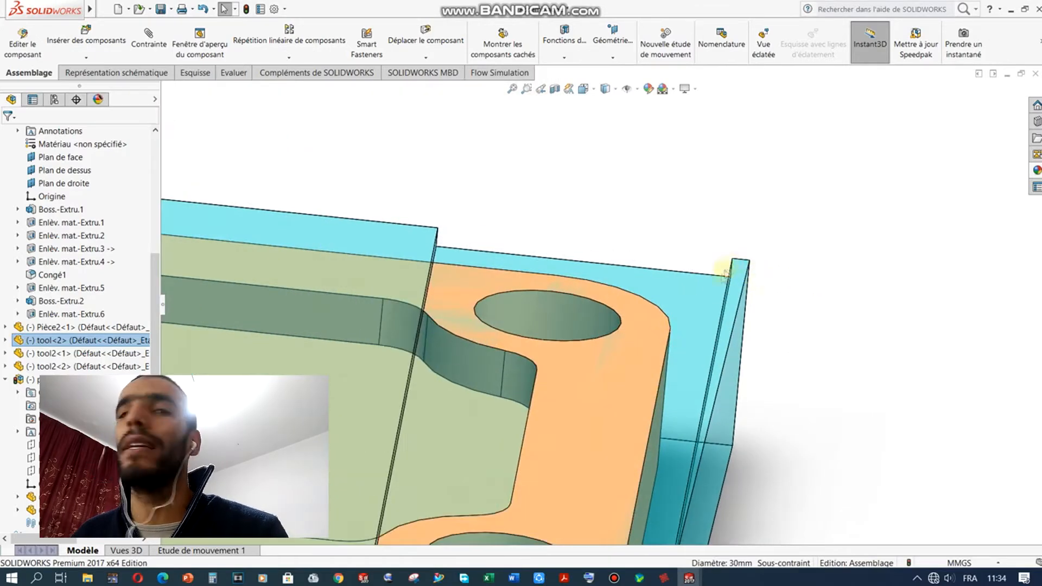
pyautogui.scroll(-4, 740, 267)
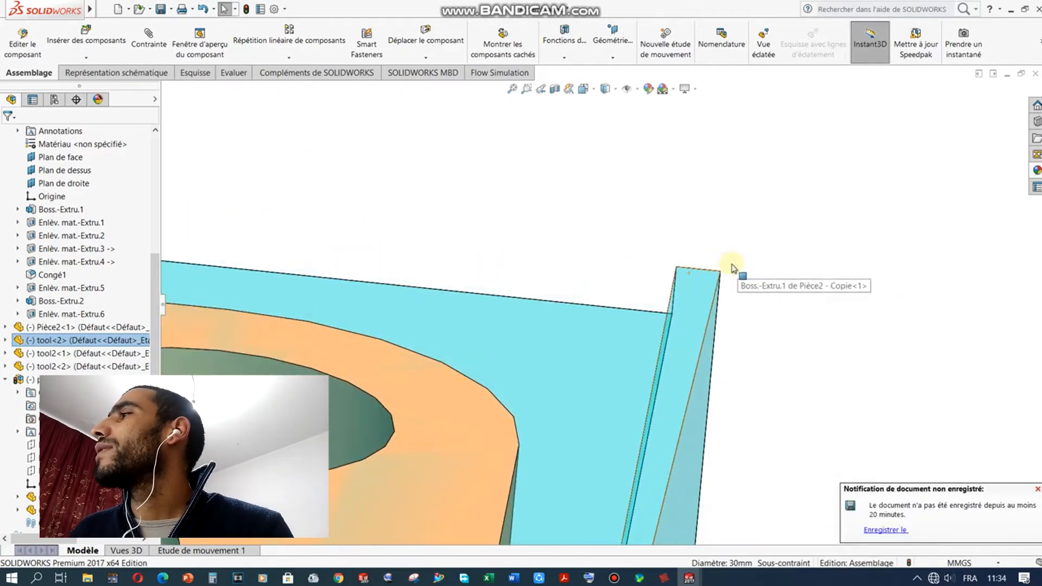
pyautogui.click(886, 530)
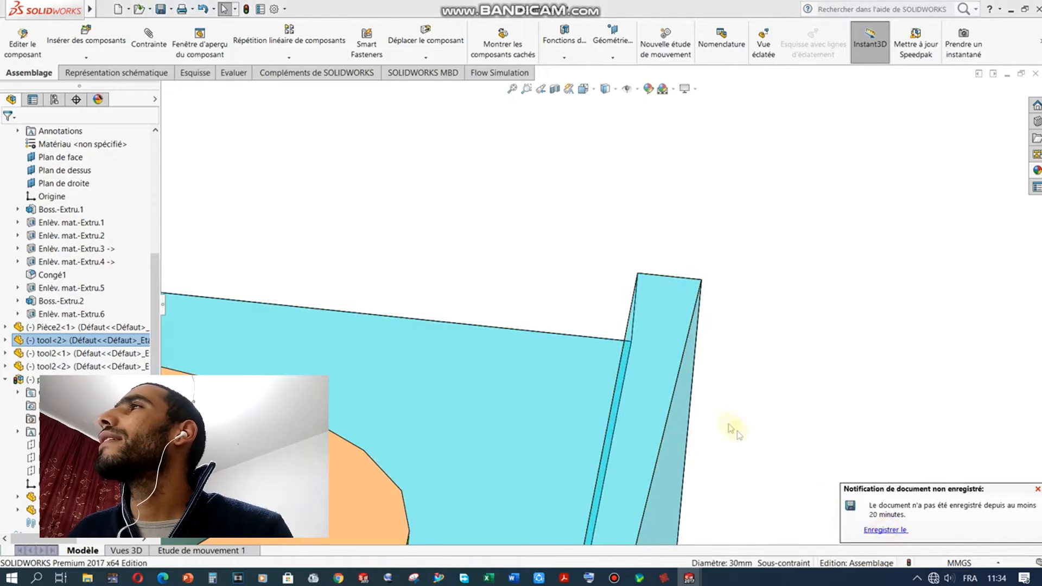
pyautogui.click(534, 236)
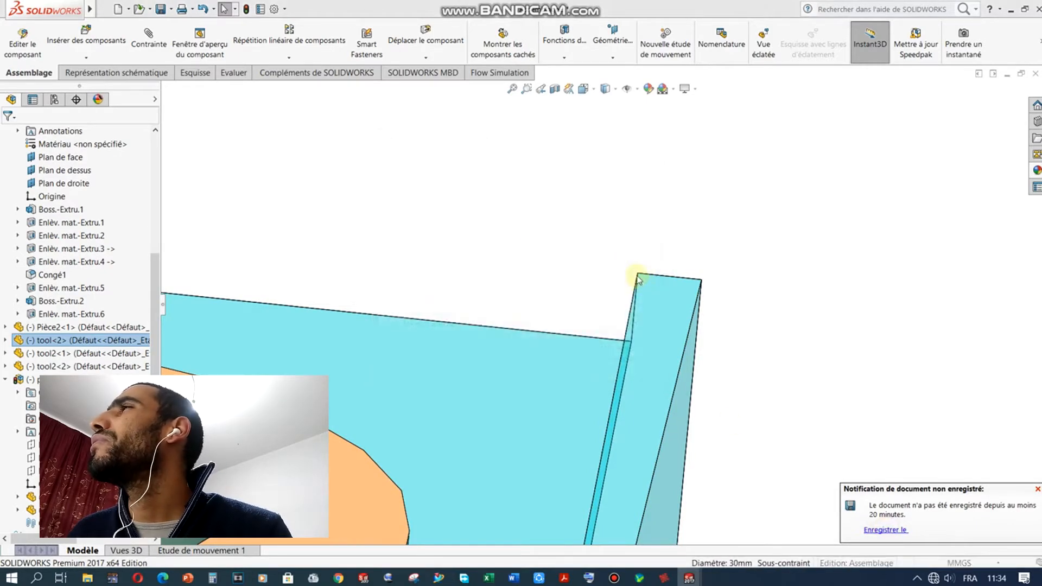
pyautogui.click(706, 286)
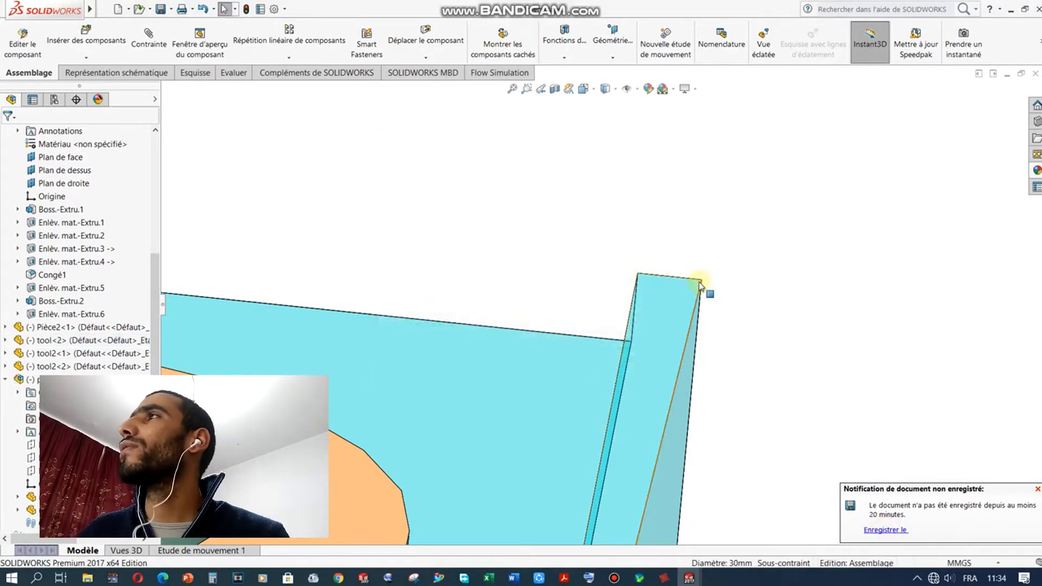
pyautogui.scroll(6, 657, 257)
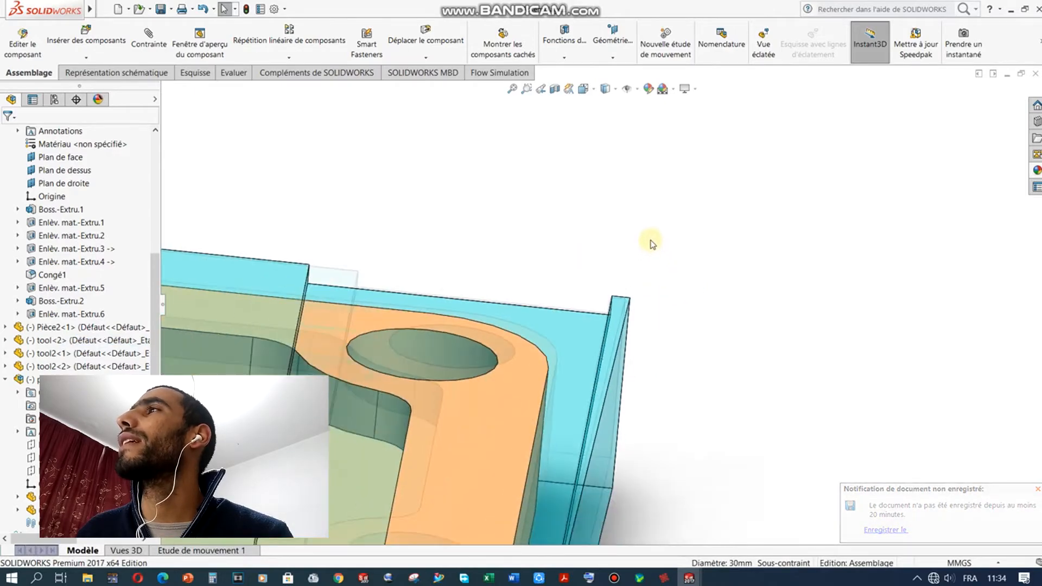
pyautogui.scroll(-2, 597, 307)
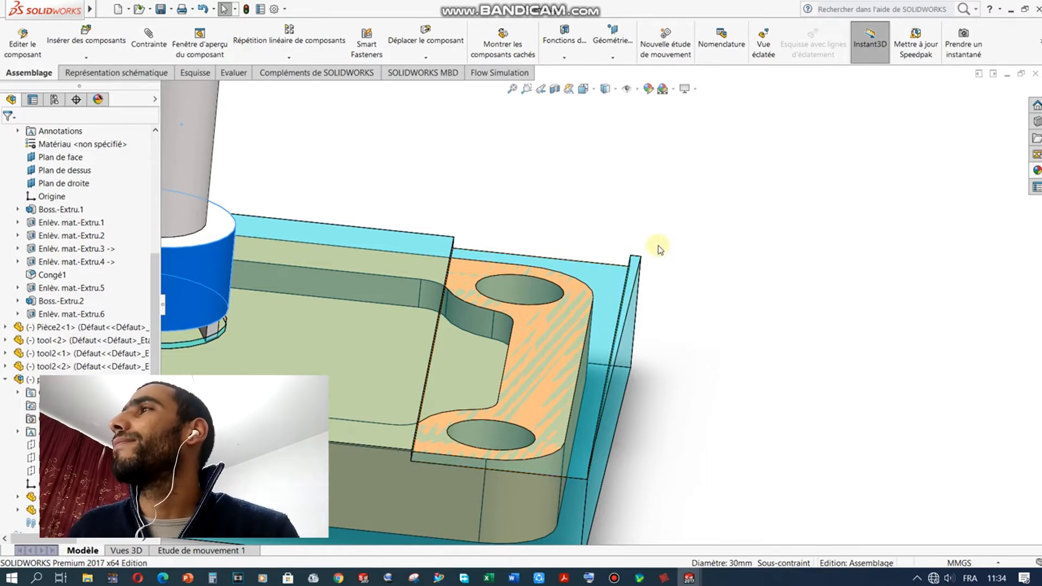
pyautogui.scroll(3, 621, 227)
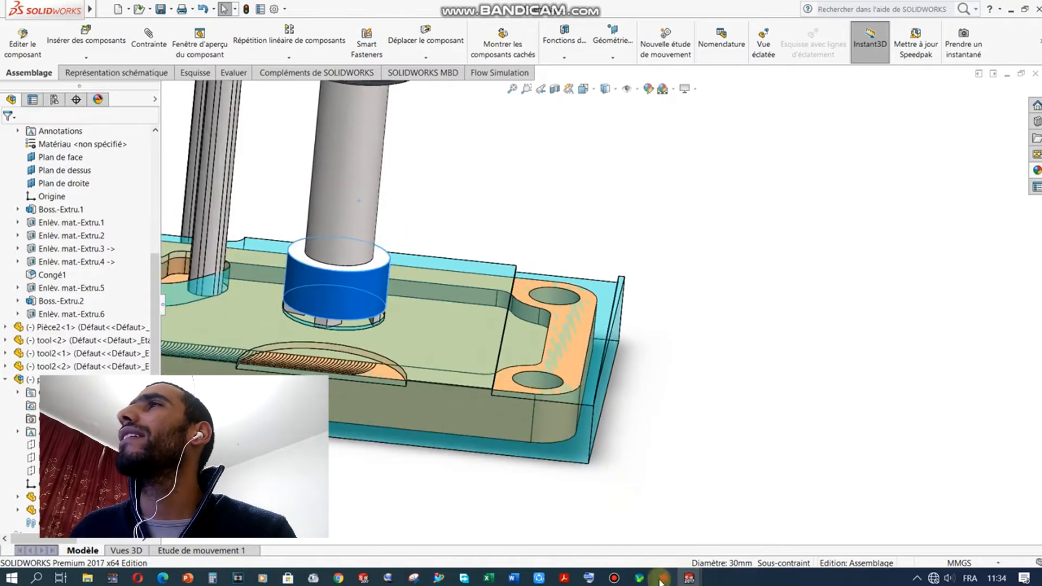
pyautogui.click(663, 579)
# Step: Check the lengthwise overlap value of 30.0 in the strategy settings without changing it
pyautogui.click(107, 190)
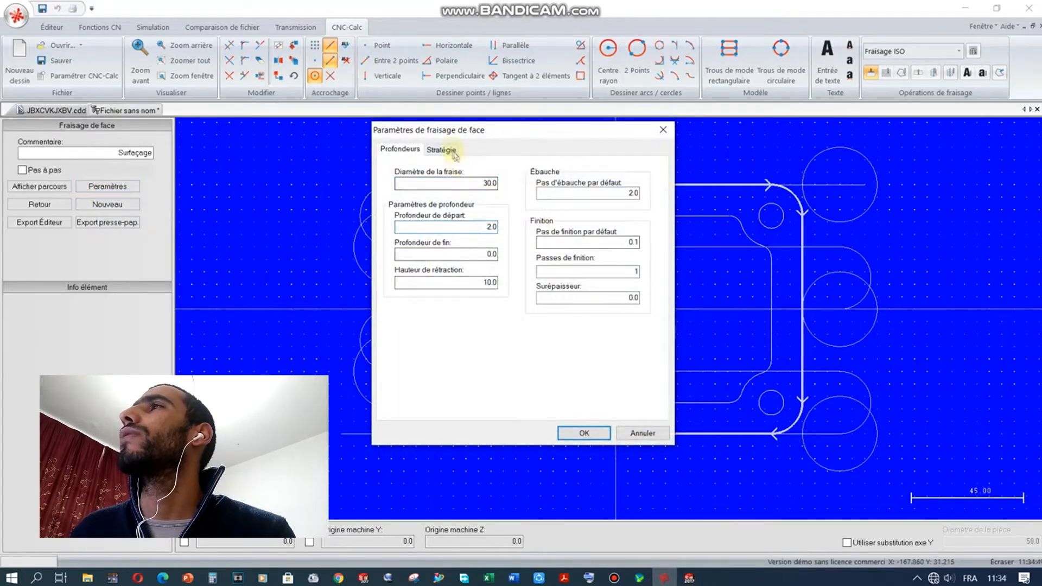
pyautogui.click(441, 149)
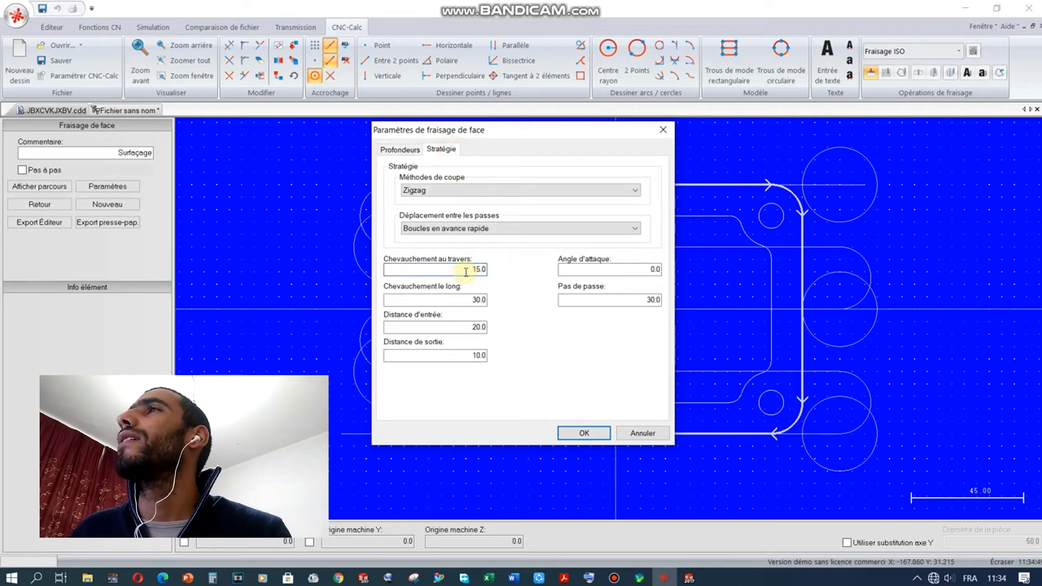
pyautogui.click(450, 302)
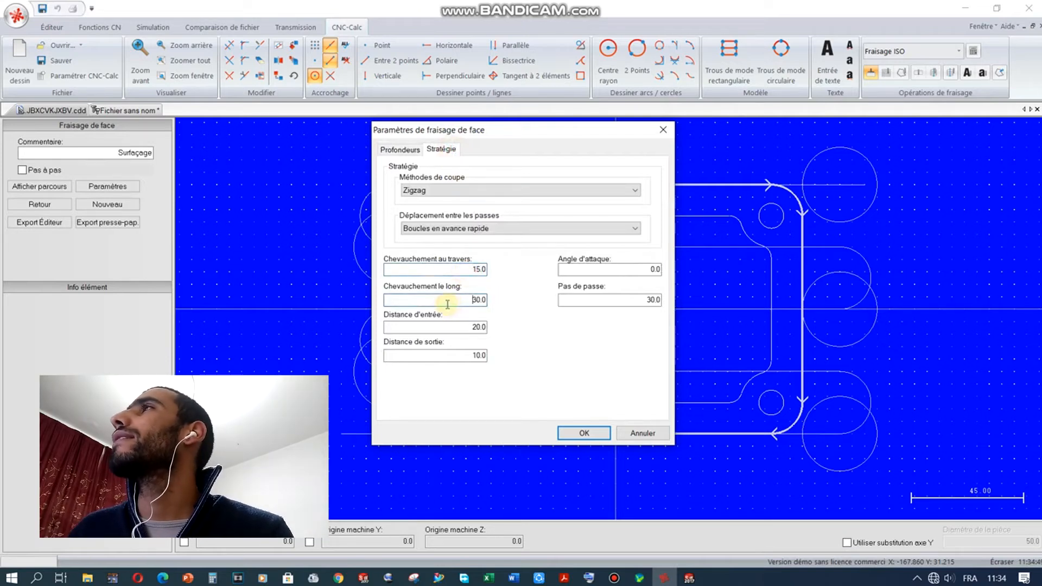
pyautogui.click(663, 132)
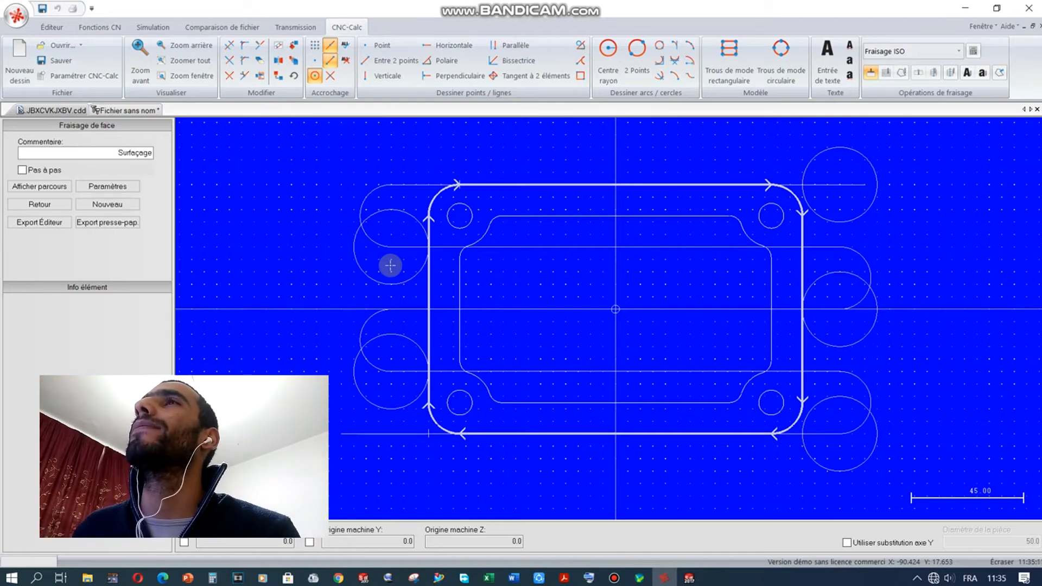
# Step: Raise Chevauchement le long to 50 and redraw the facing toolpath
pyautogui.click(106, 186)
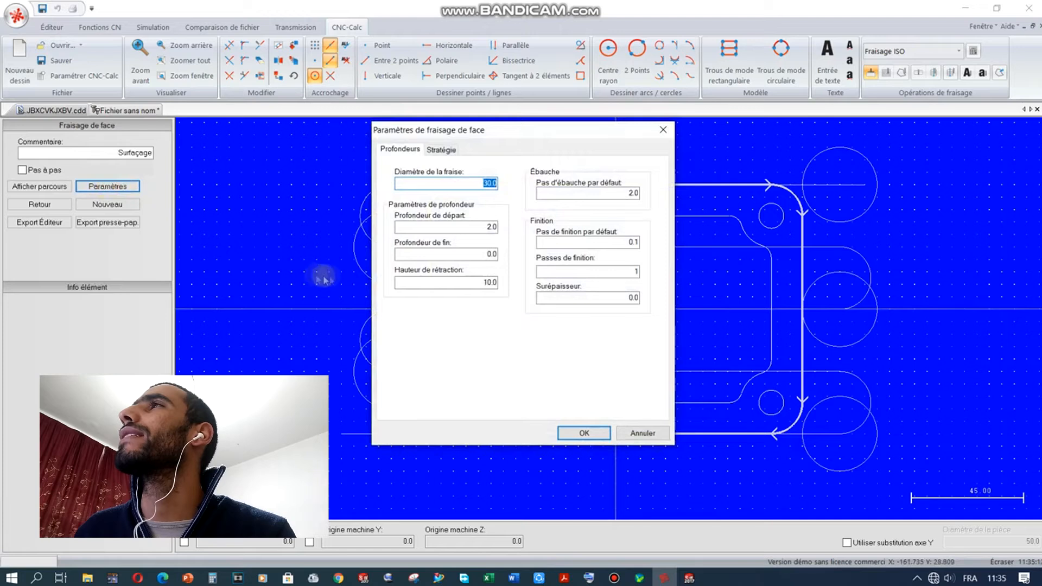
pyautogui.click(443, 150)
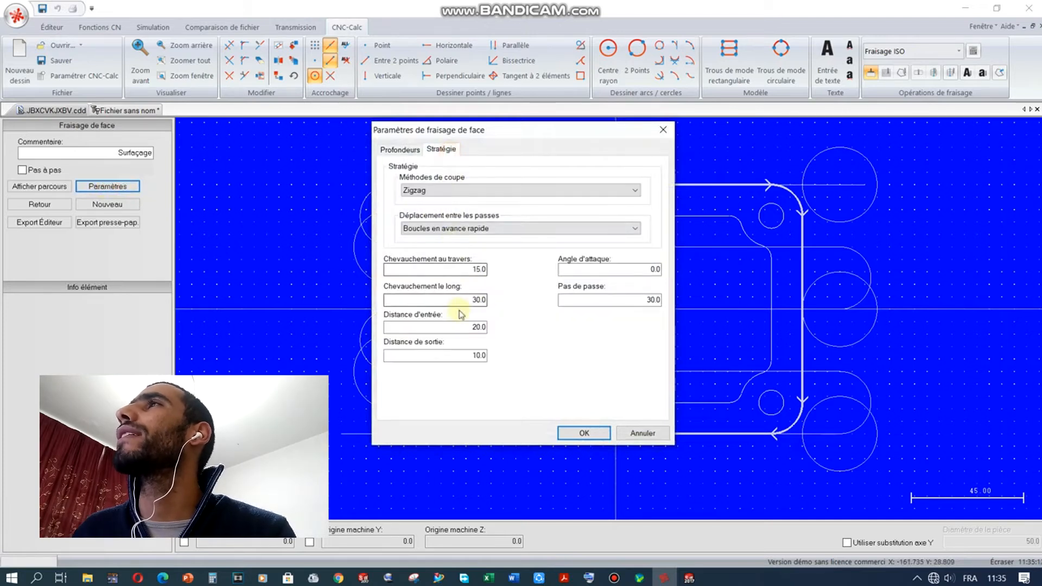
pyautogui.click(401, 149)
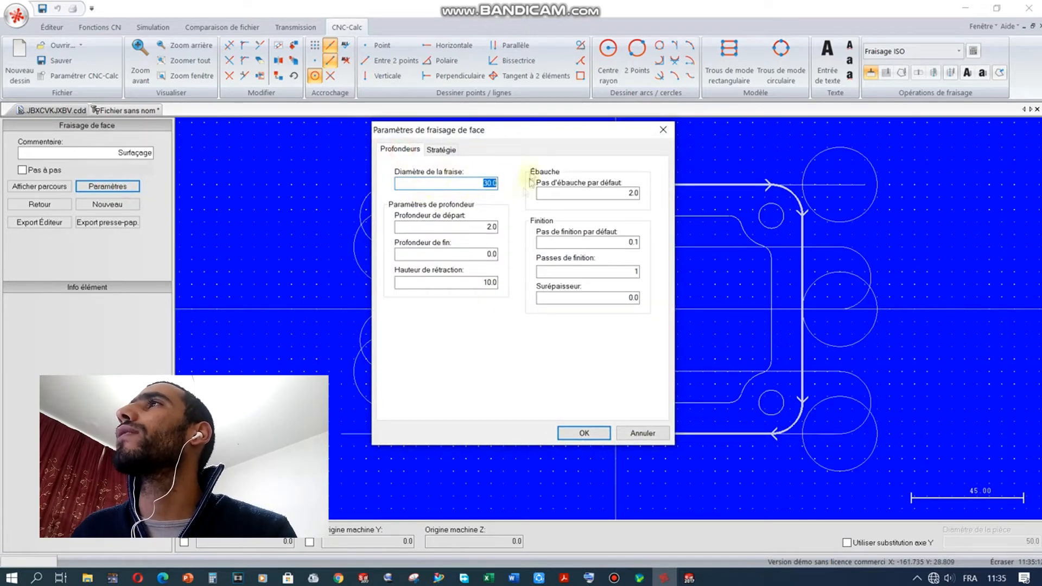
pyautogui.click(445, 150)
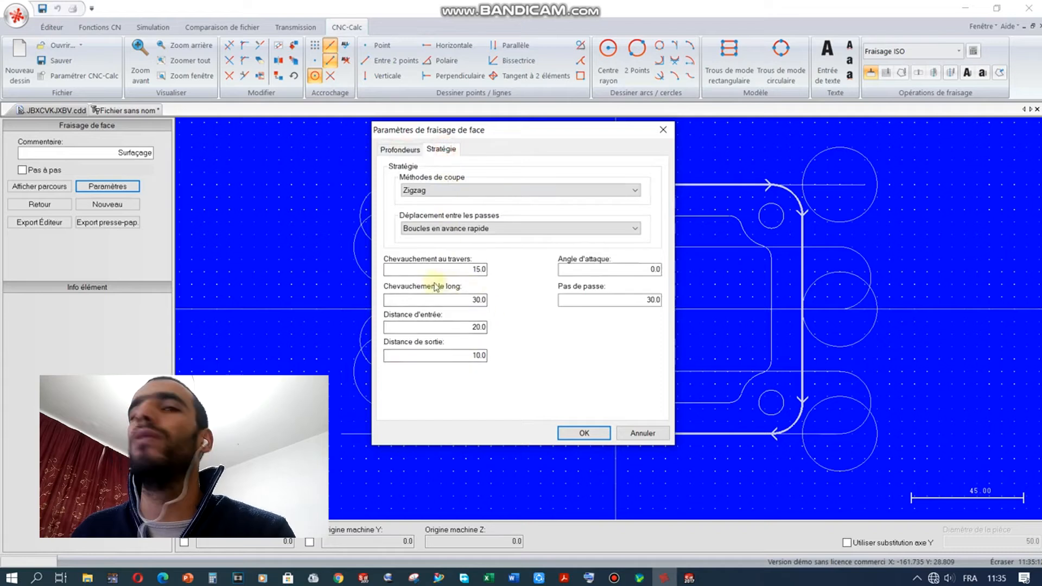
pyautogui.moveTo(458, 303); pyautogui.dragTo(512, 307)
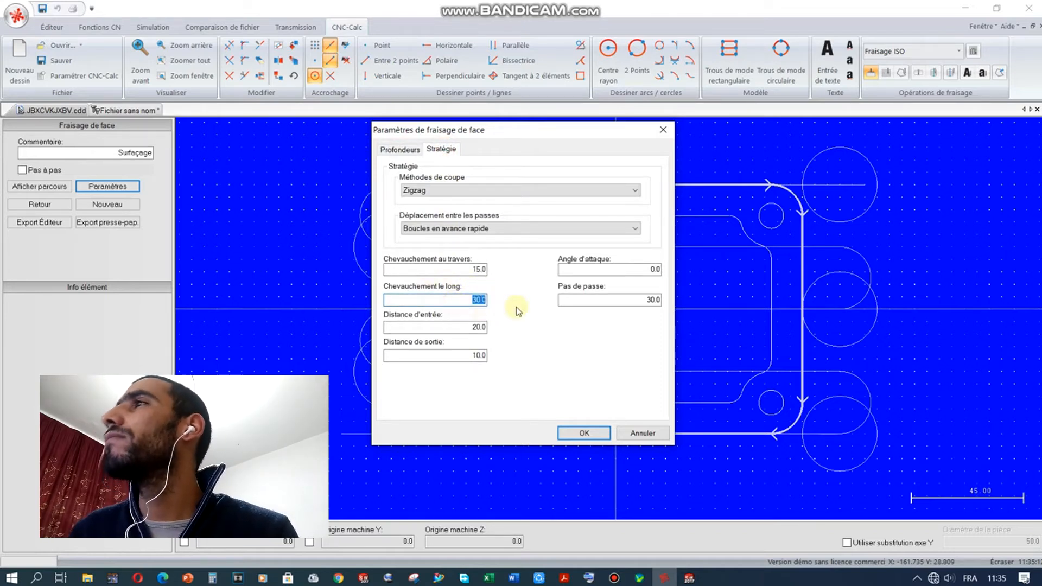
pyautogui.click(563, 438)
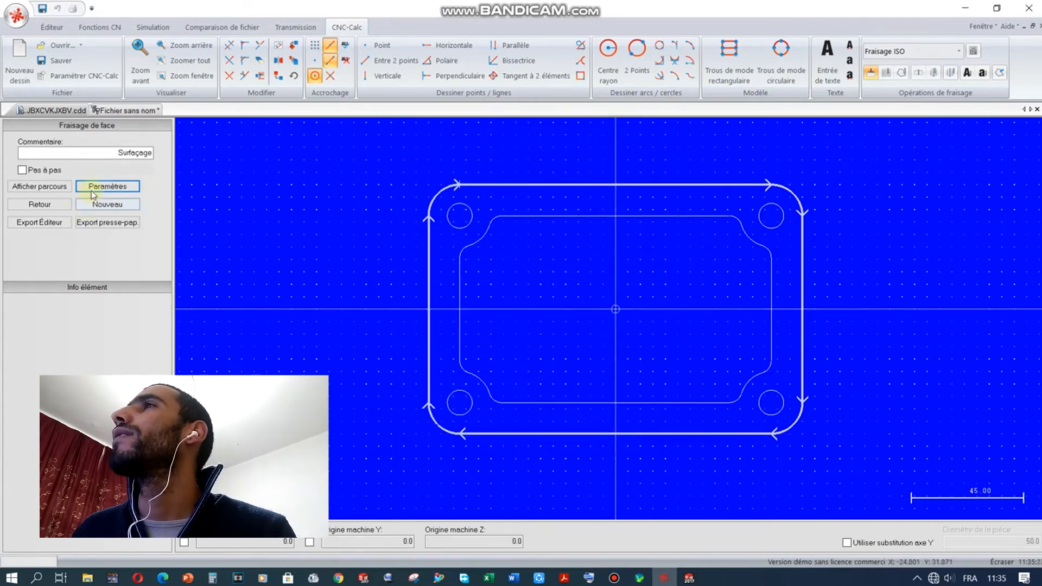
pyautogui.click(57, 186)
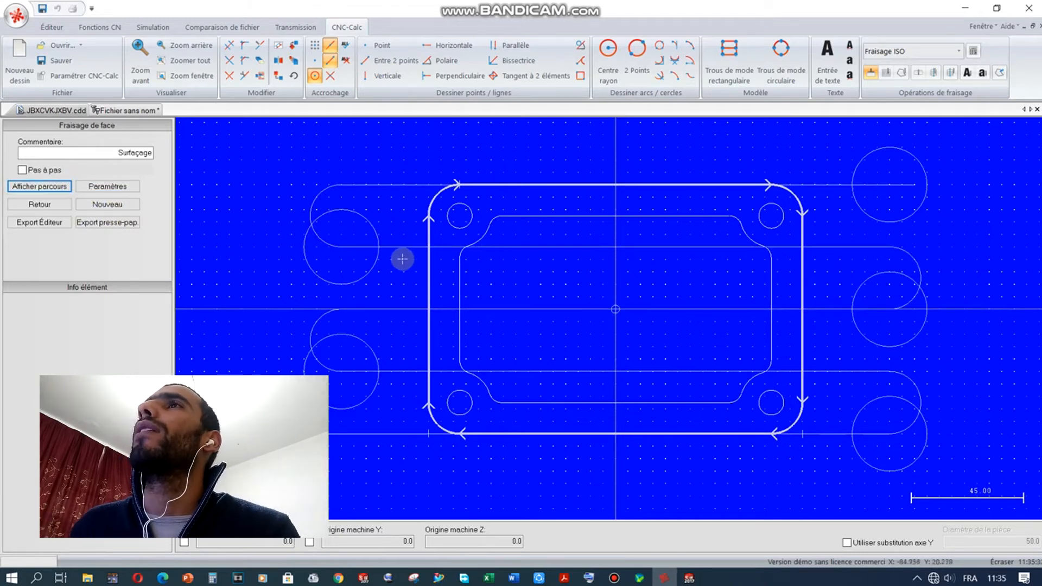
# Step: Restore the lengthwise overlap to 30 and redraw the toolpath
pyautogui.click(107, 186)
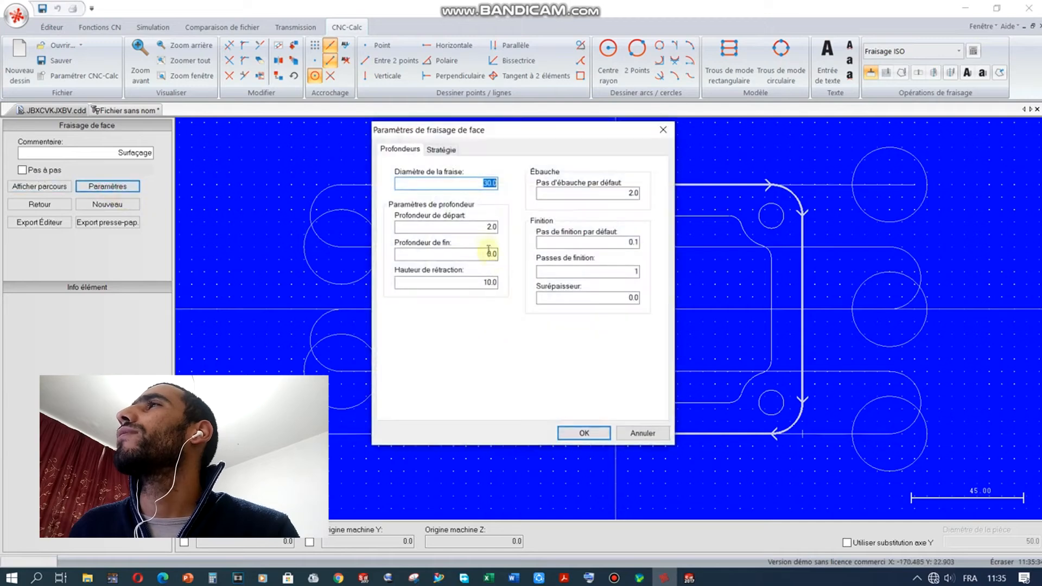
pyautogui.click(449, 148)
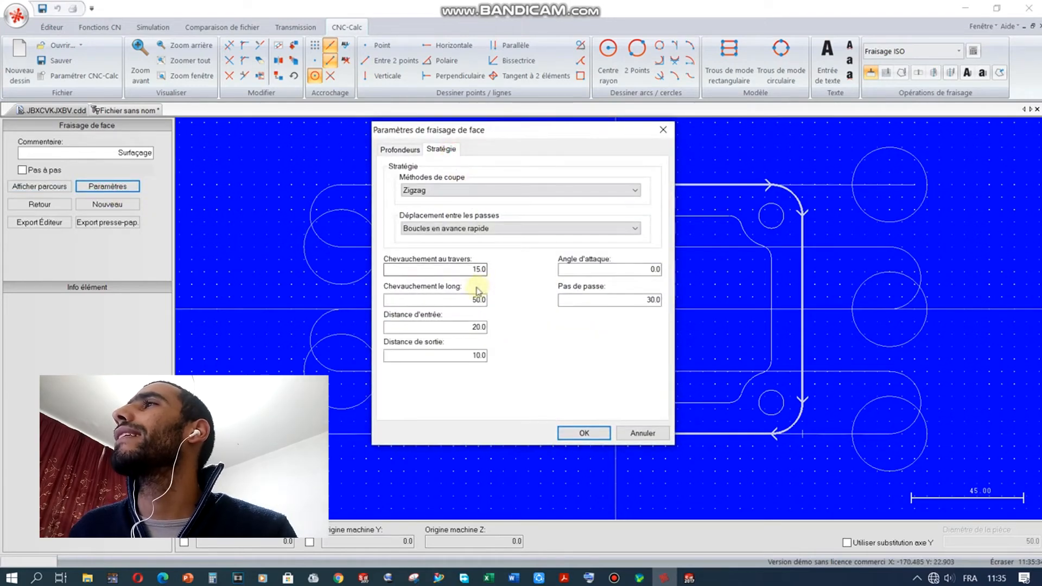
pyautogui.click(478, 299)
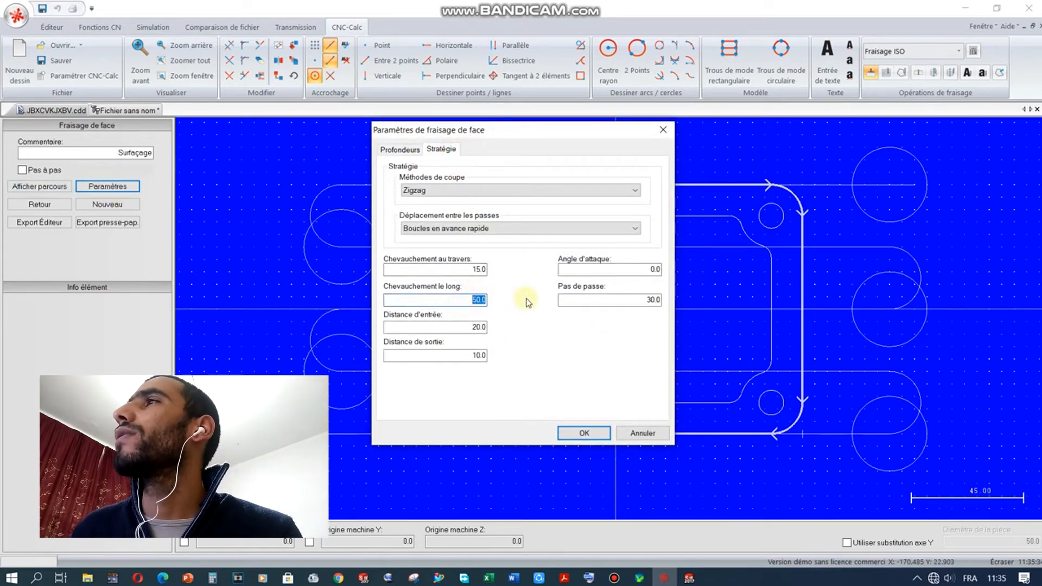
pyautogui.click(592, 435)
pyautogui.click(49, 187)
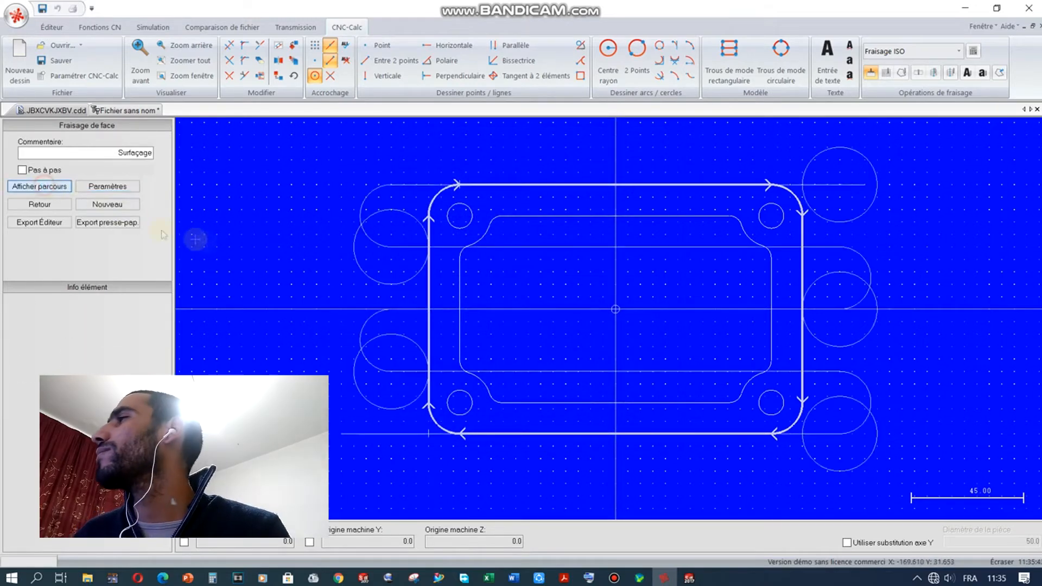
pyautogui.scroll(-1, 947, 514)
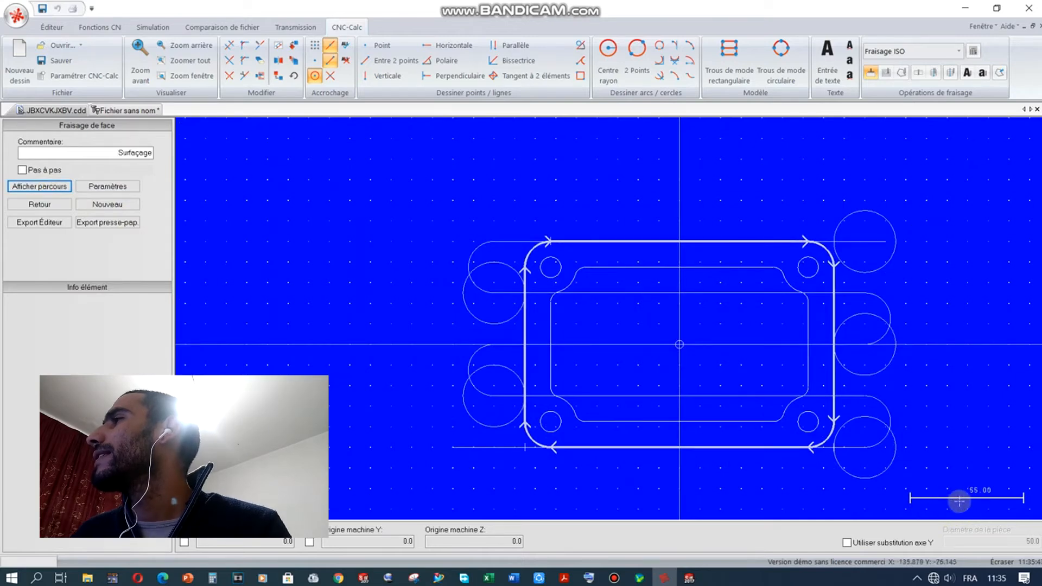
pyautogui.scroll(1, 959, 501)
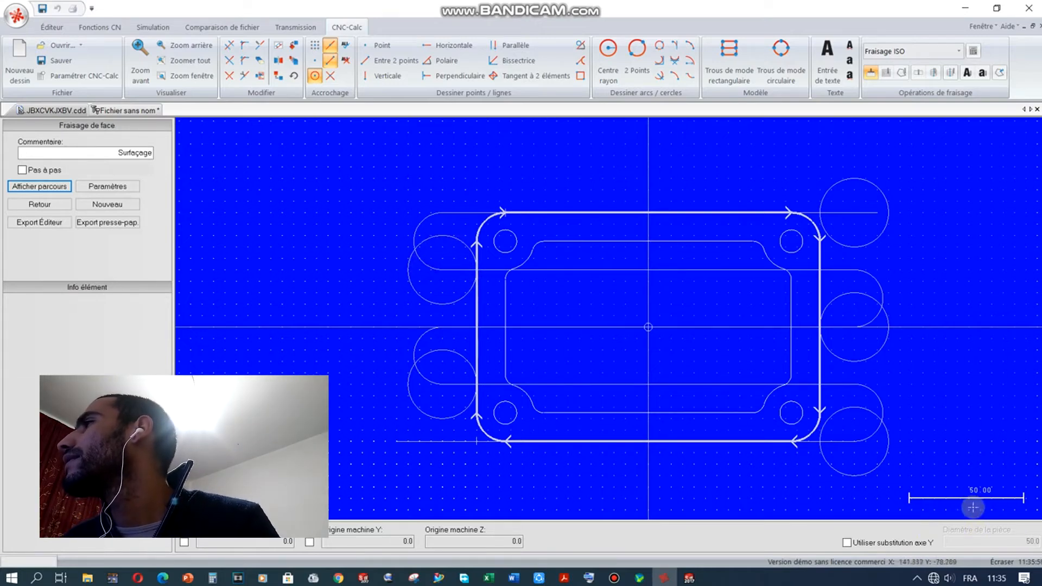
pyautogui.scroll(1, 974, 507)
pyautogui.scroll(-2, 973, 507)
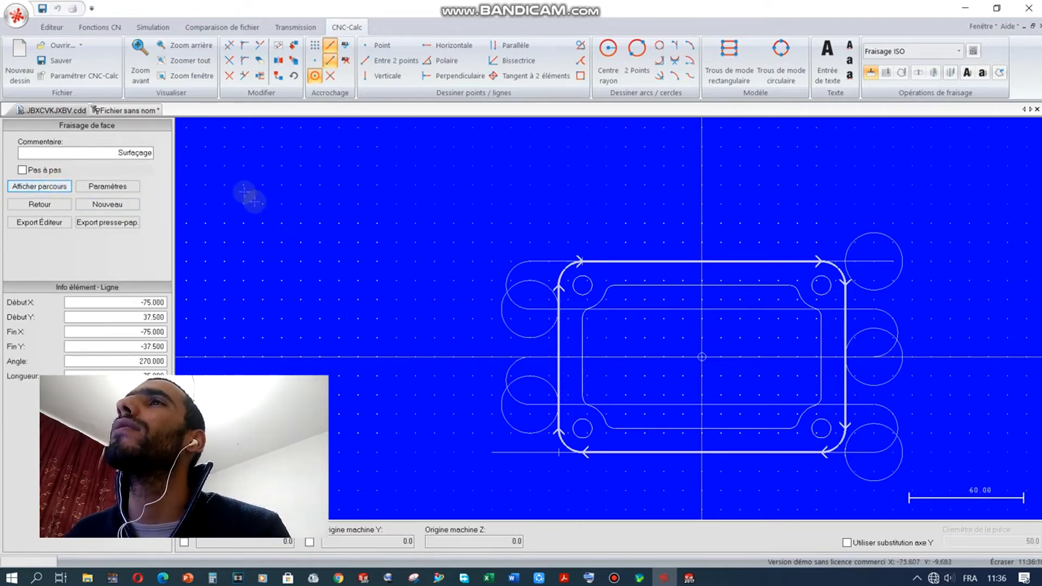
pyautogui.click(124, 186)
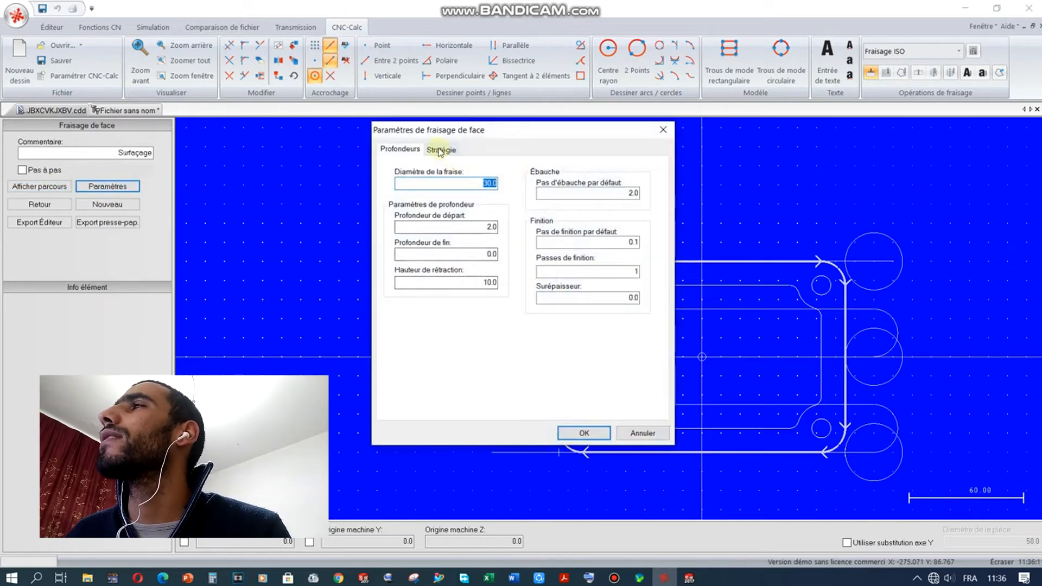
pyautogui.click(441, 148)
pyautogui.click(583, 432)
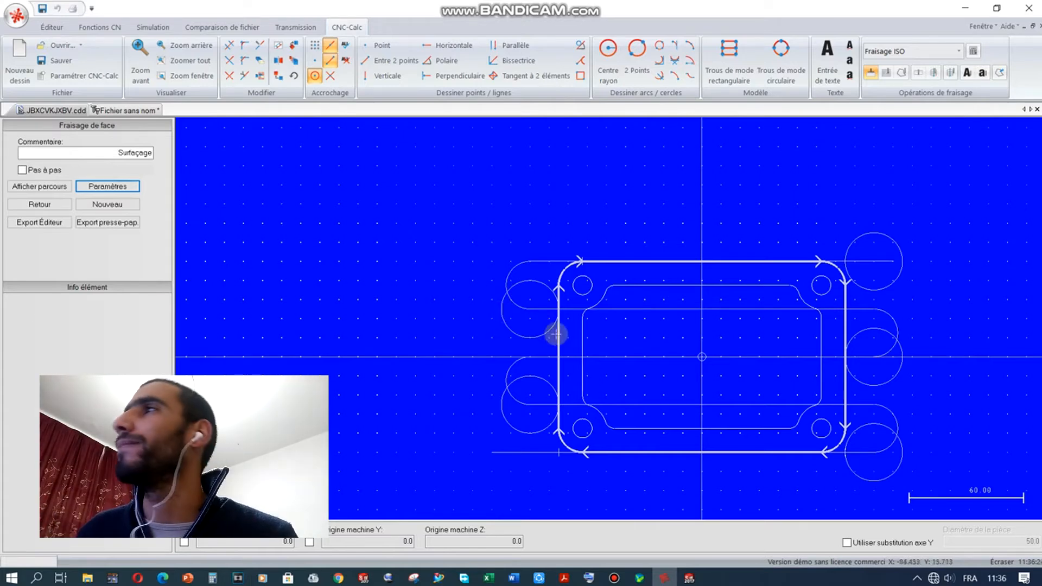
pyautogui.click(108, 188)
pyautogui.click(442, 151)
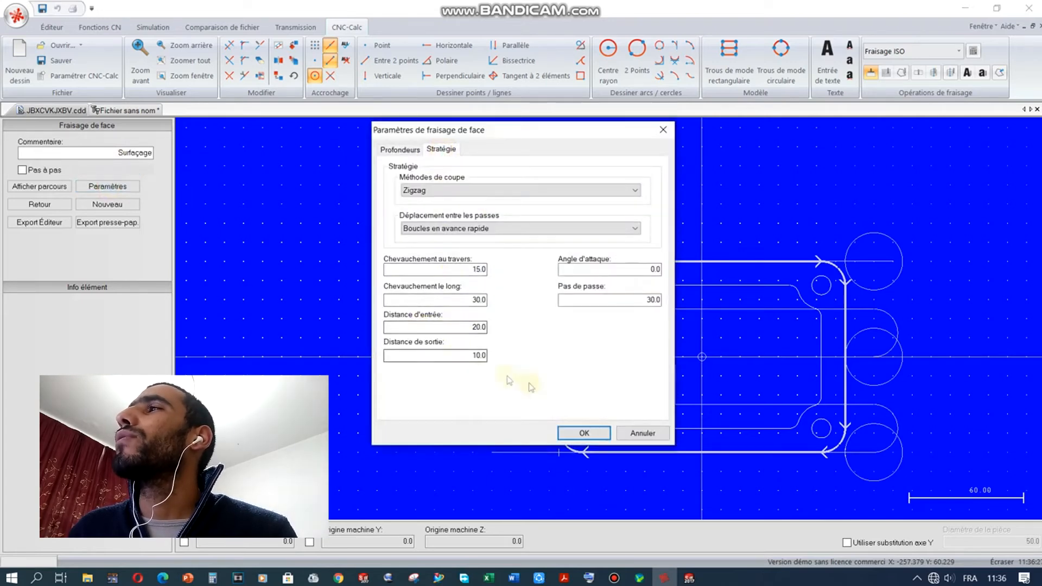
pyautogui.click(579, 434)
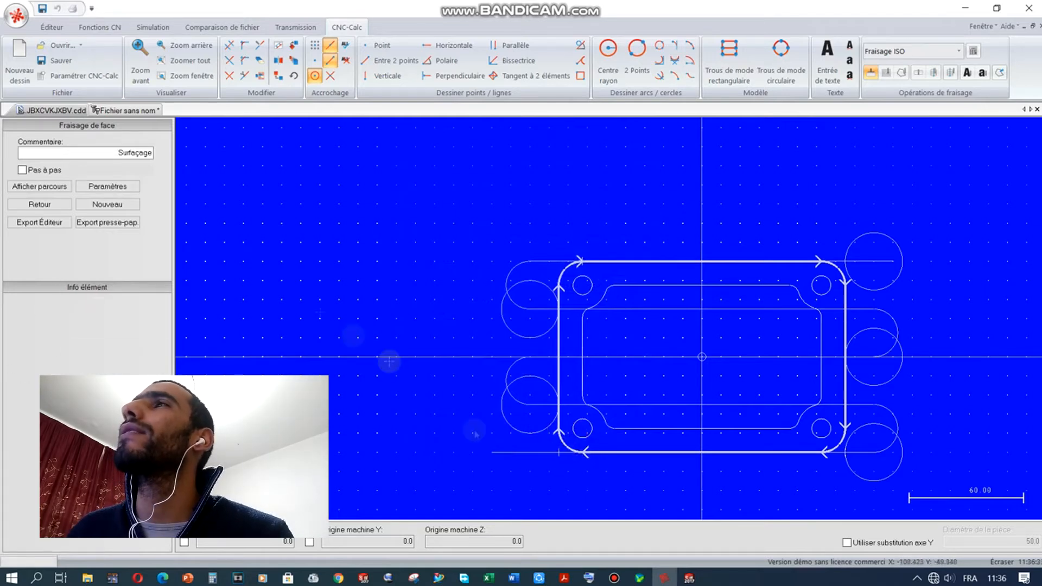
pyautogui.click(125, 188)
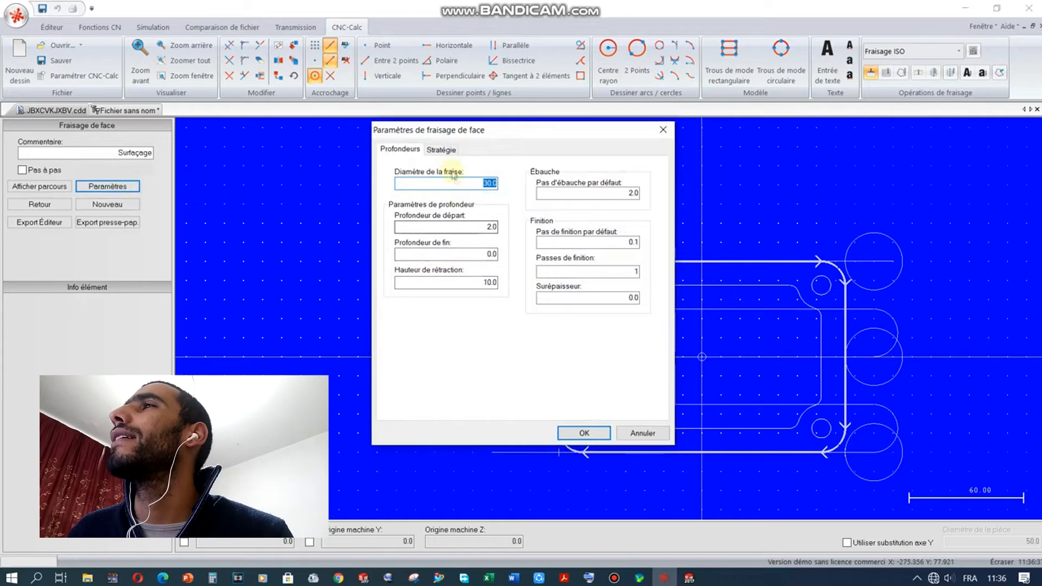
pyautogui.click(441, 150)
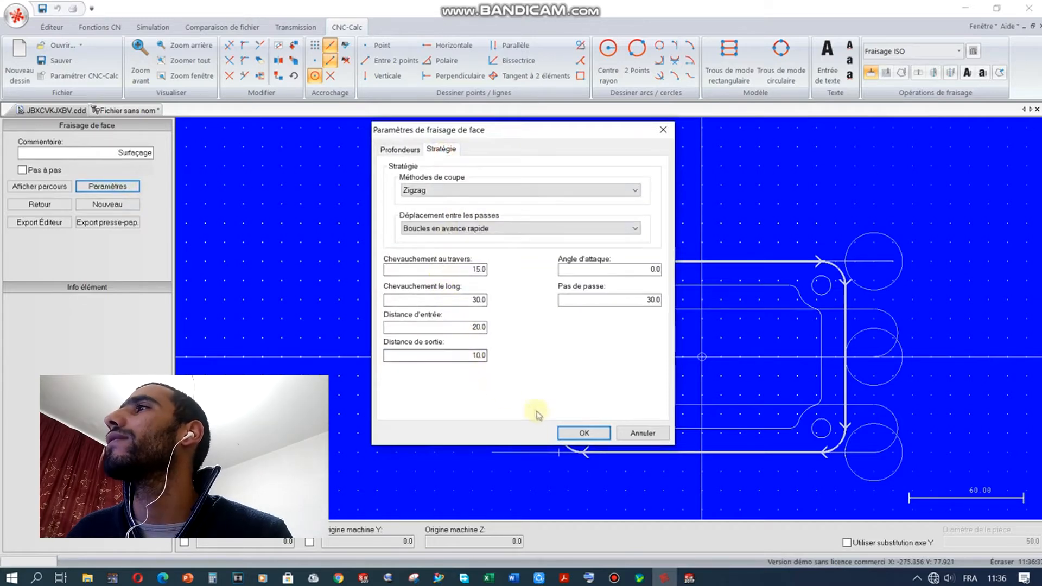
pyautogui.click(584, 434)
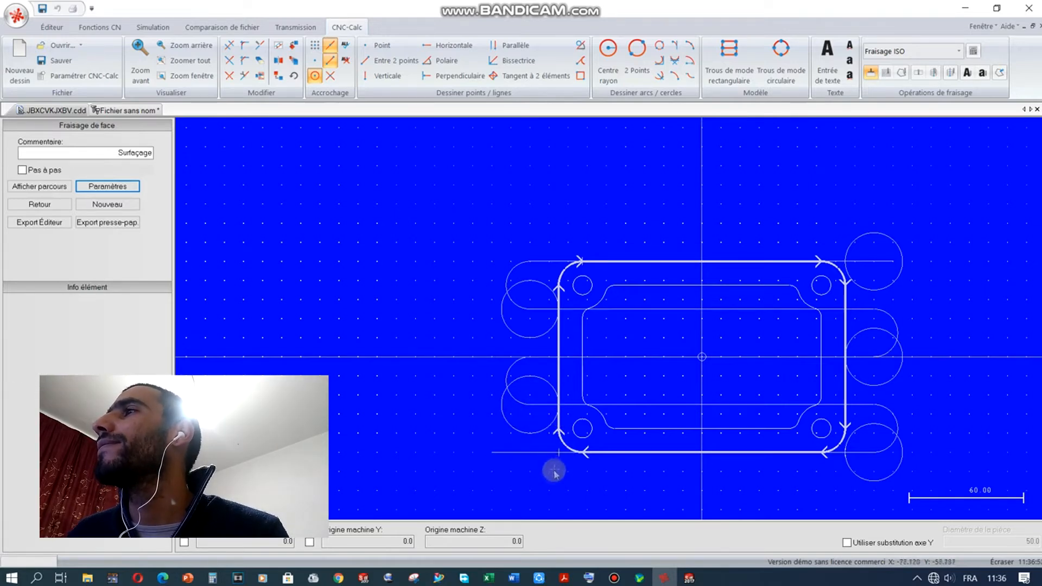
pyautogui.scroll(-2, 551, 481)
pyautogui.scroll(2, 578, 507)
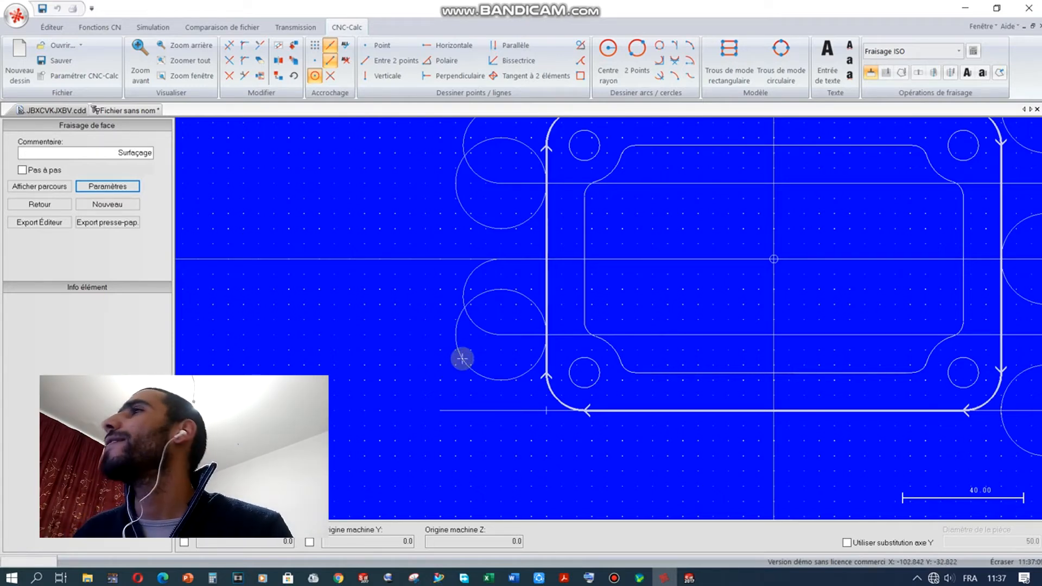
pyautogui.scroll(2, 456, 342)
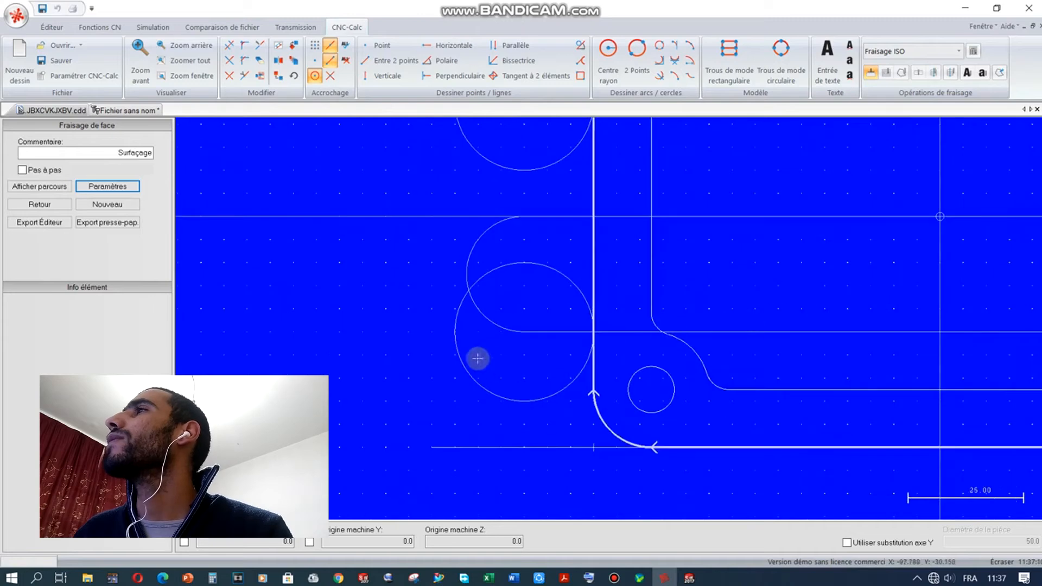
pyautogui.scroll(-4, 462, 342)
pyautogui.scroll(2, 886, 177)
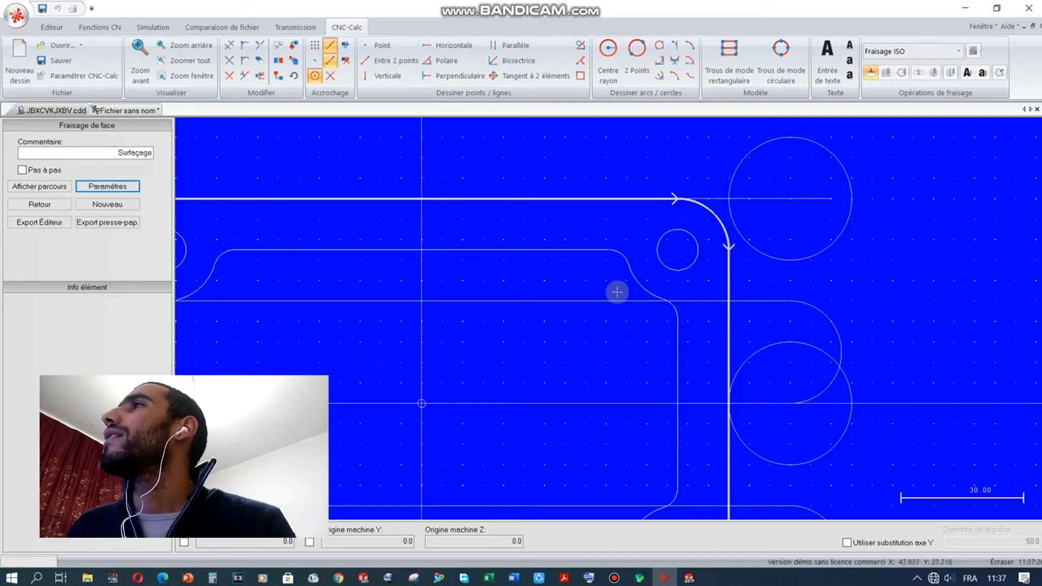
pyautogui.scroll(-1, 582, 251)
pyautogui.scroll(-3, 678, 201)
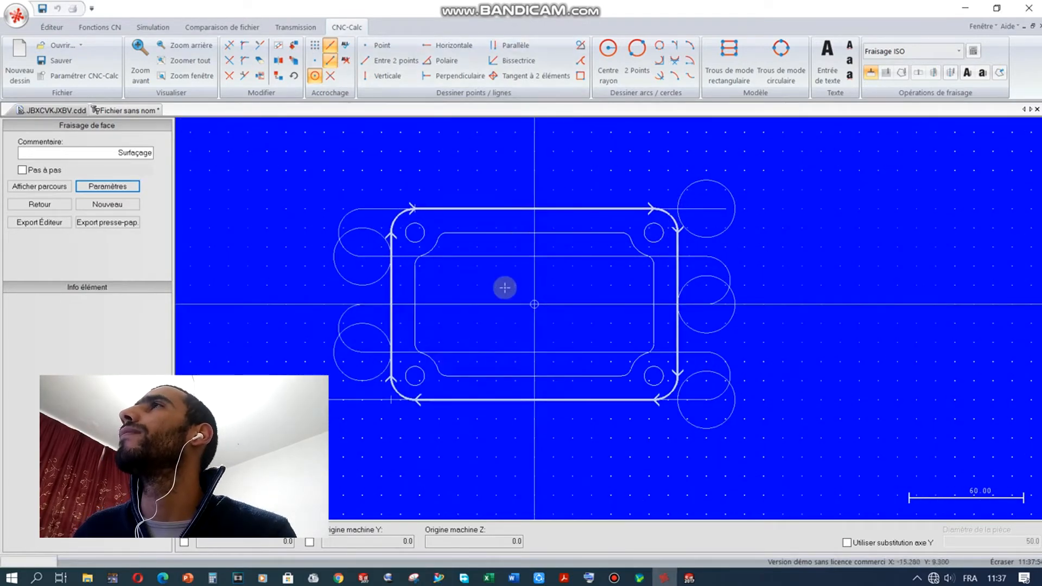
pyautogui.scroll(-1, 505, 286)
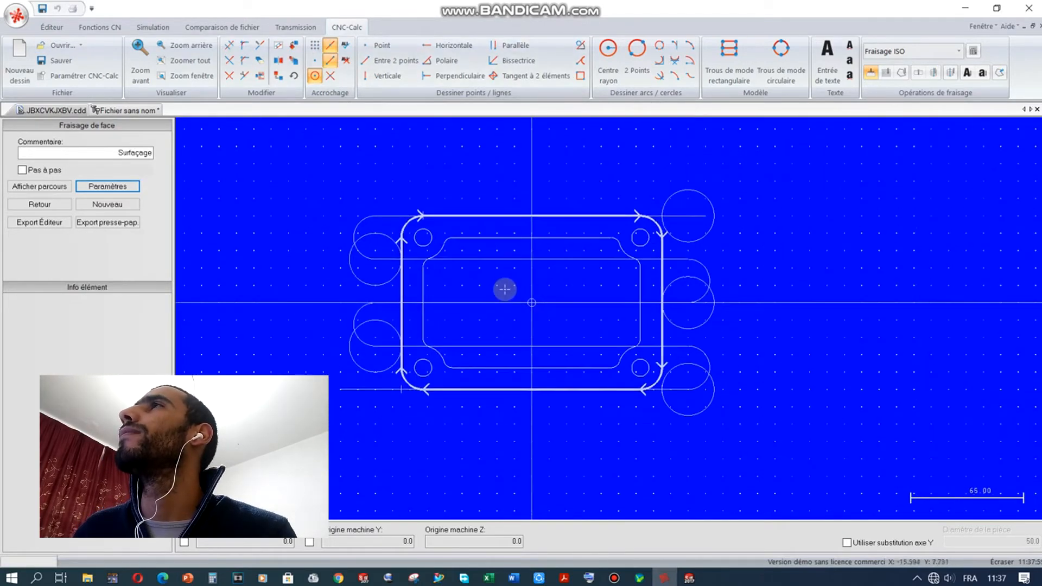
# Step: Change Pas de passe from 30.0 to 25 and redraw the zigzag facing toolpath
pyautogui.click(95, 187)
pyautogui.click(443, 151)
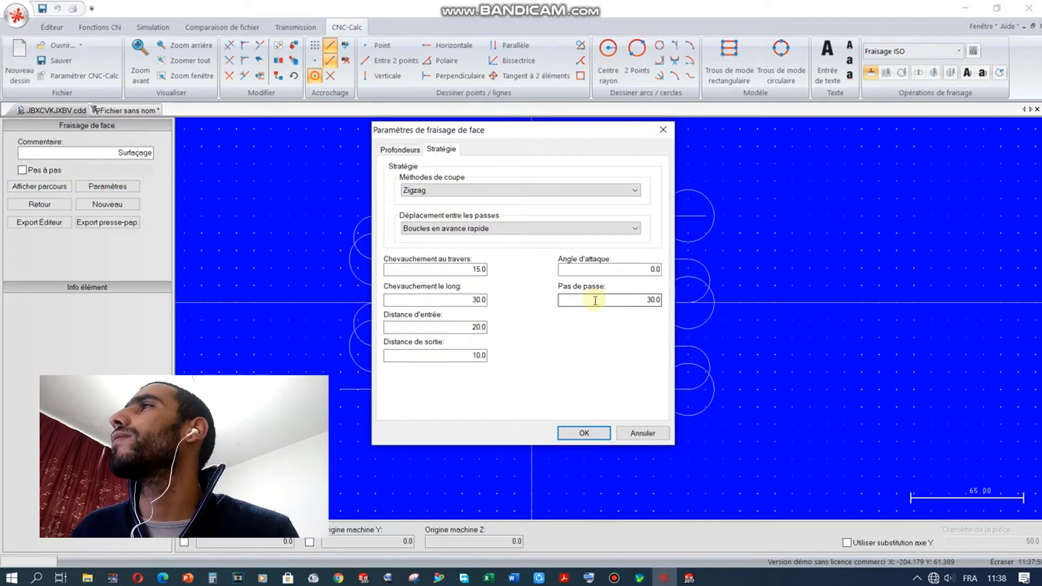
pyautogui.moveTo(588, 135); pyautogui.dragTo(248, 172)
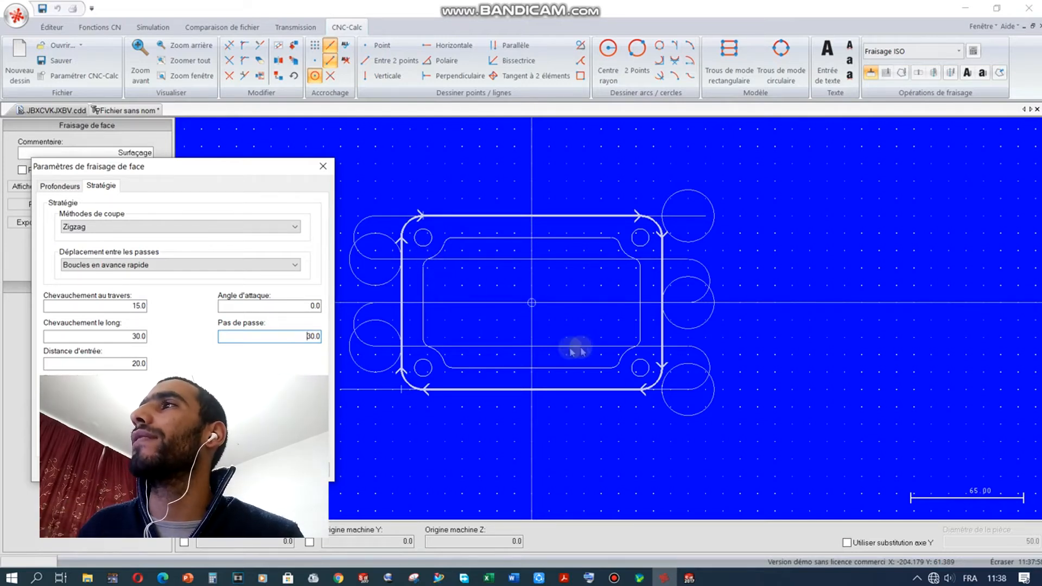
pyautogui.moveTo(283, 341); pyautogui.dragTo(395, 346)
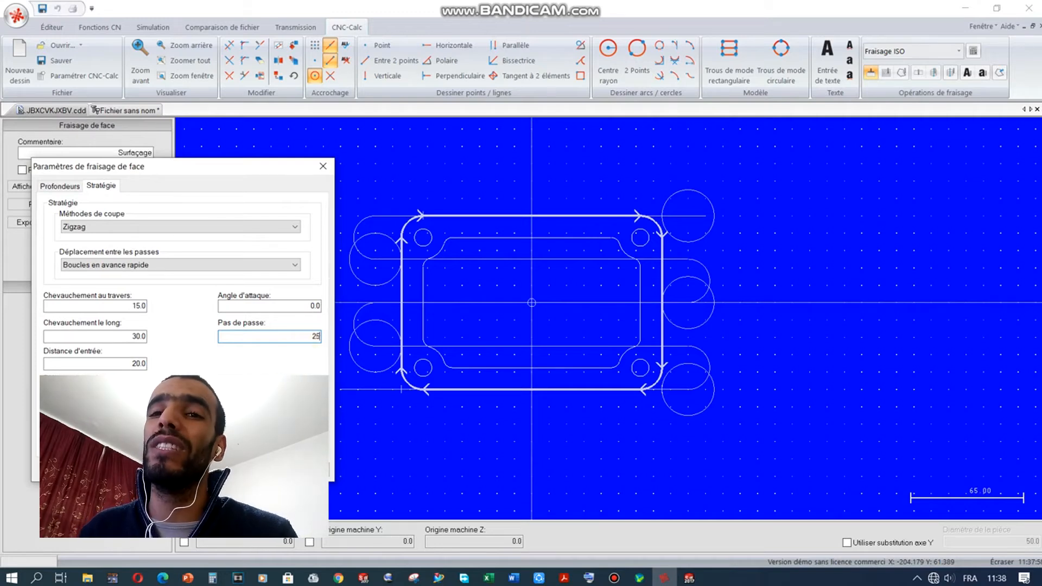
pyautogui.press('Return')
pyautogui.click(48, 187)
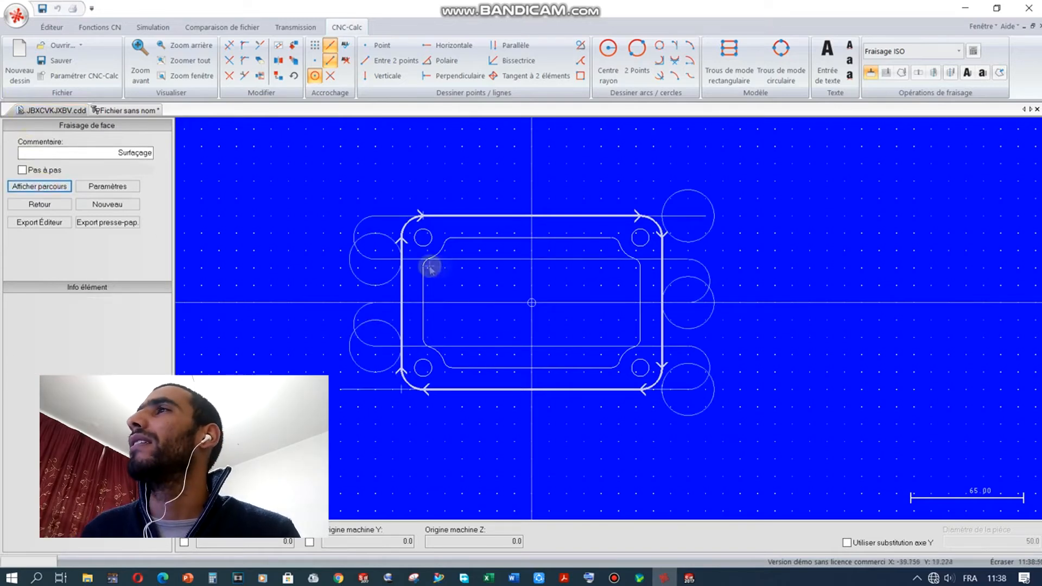
# Step: Set the face-milling pass step (Pas de passe) to 15
pyautogui.click(108, 186)
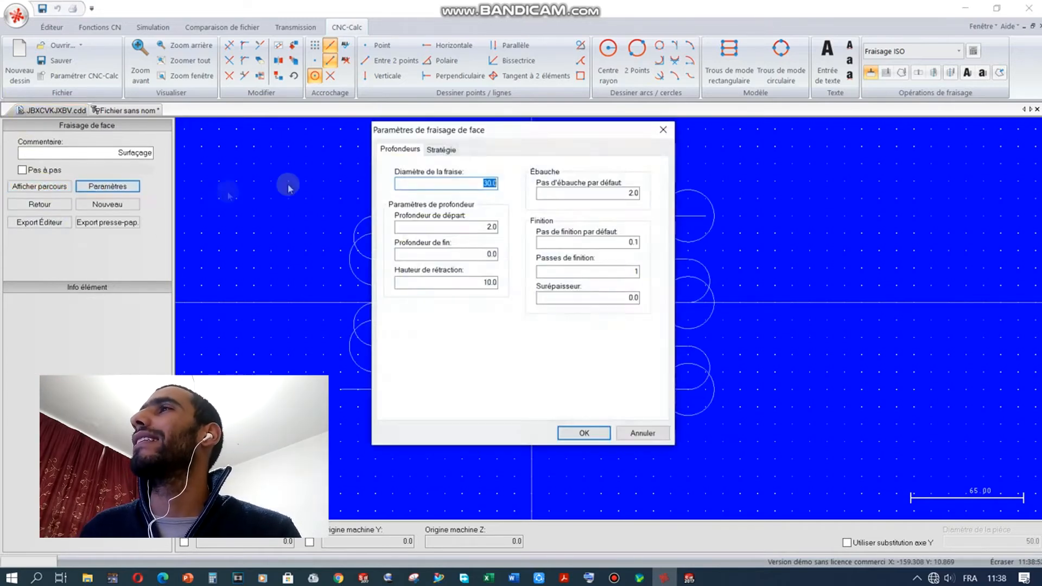
pyautogui.click(441, 149)
pyautogui.click(618, 300)
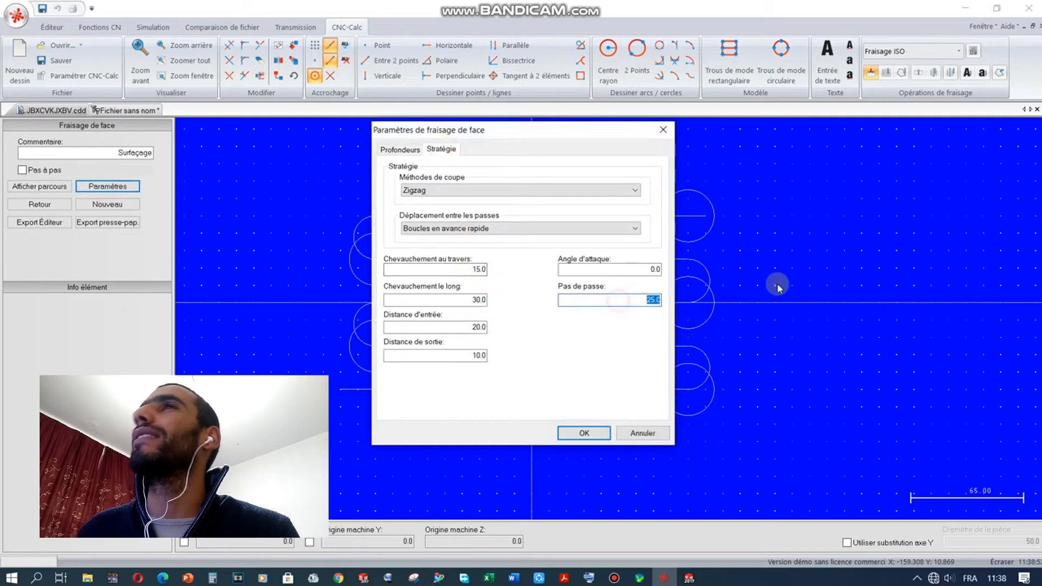
pyautogui.write('15')
pyautogui.press('Return')
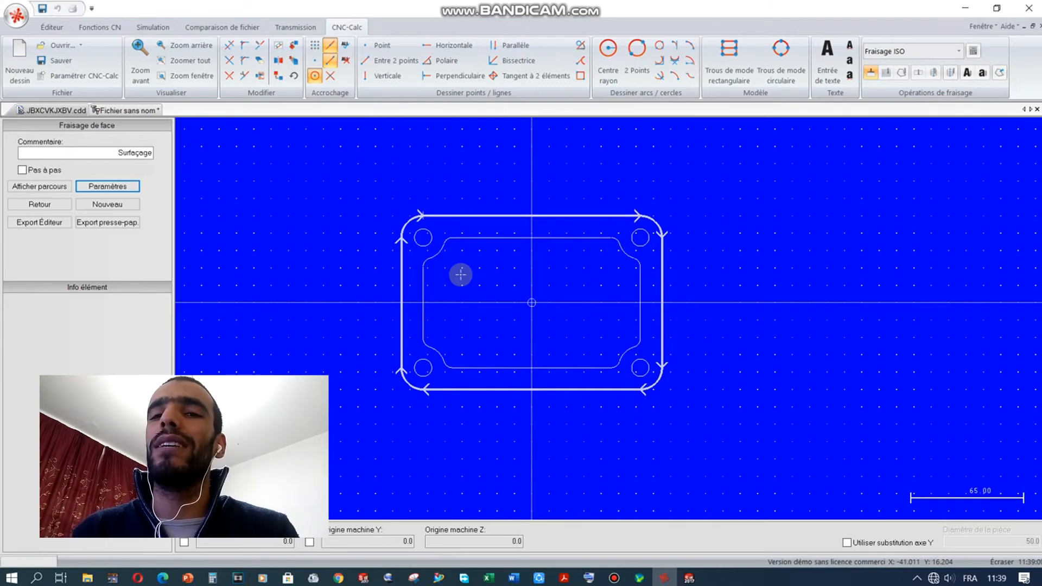
# Step: Review the strategy settings unchanged and display the zigzag toolpath around the part
pyautogui.click(131, 186)
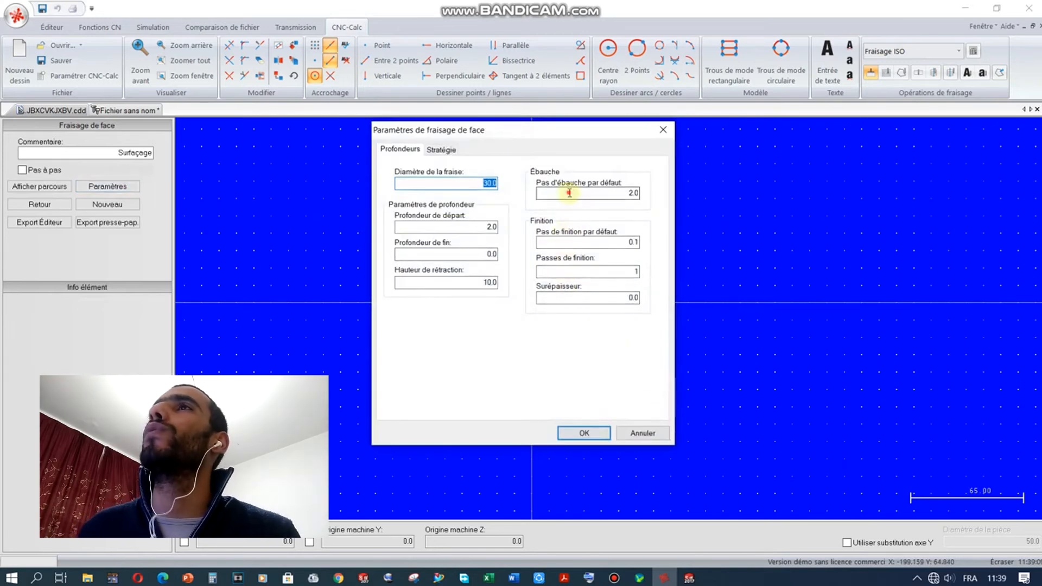
pyautogui.click(442, 149)
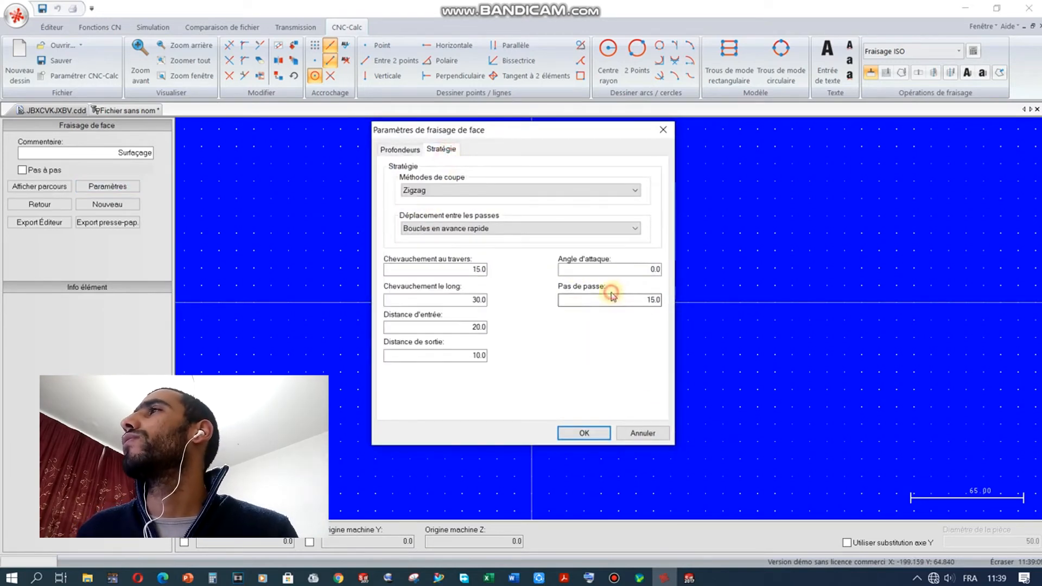
pyautogui.click(594, 435)
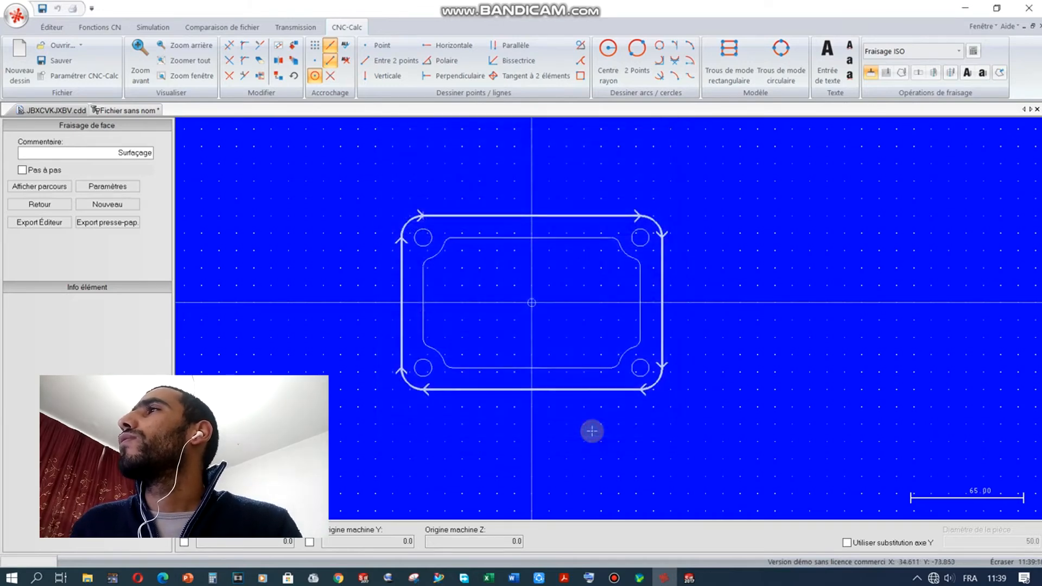
pyautogui.click(106, 188)
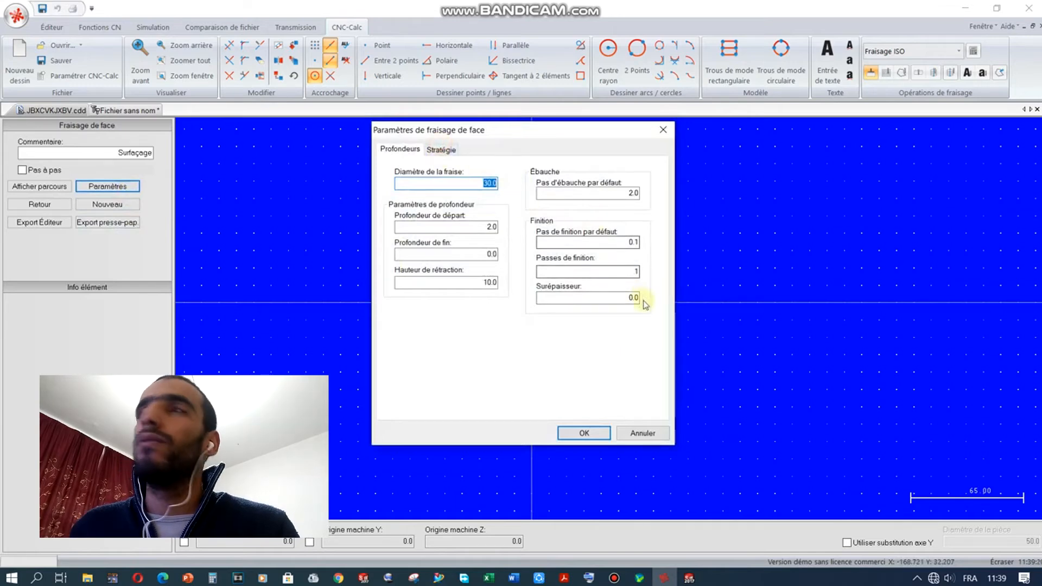
pyautogui.click(441, 149)
pyautogui.click(584, 433)
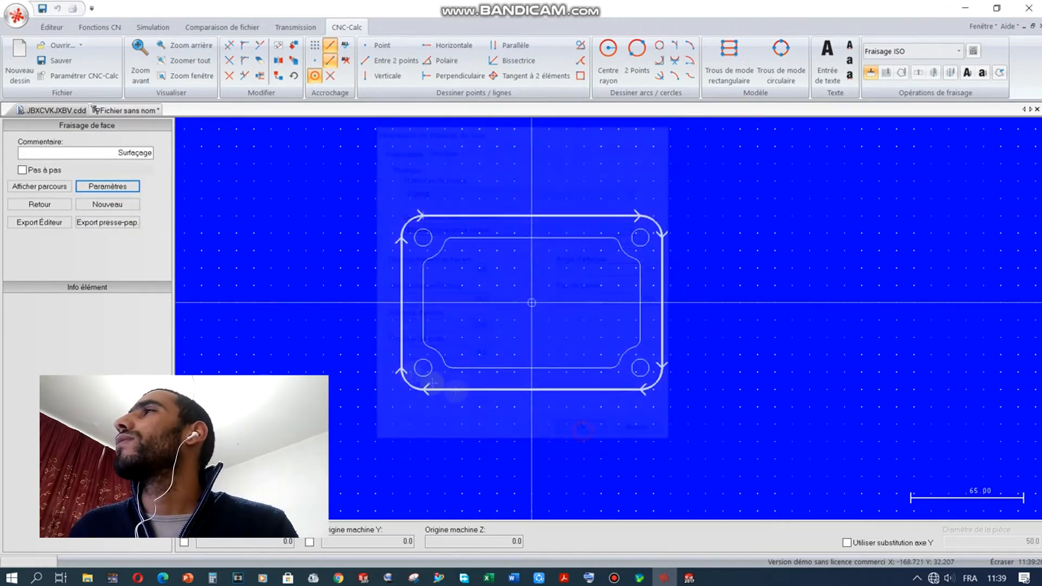
pyautogui.click(57, 184)
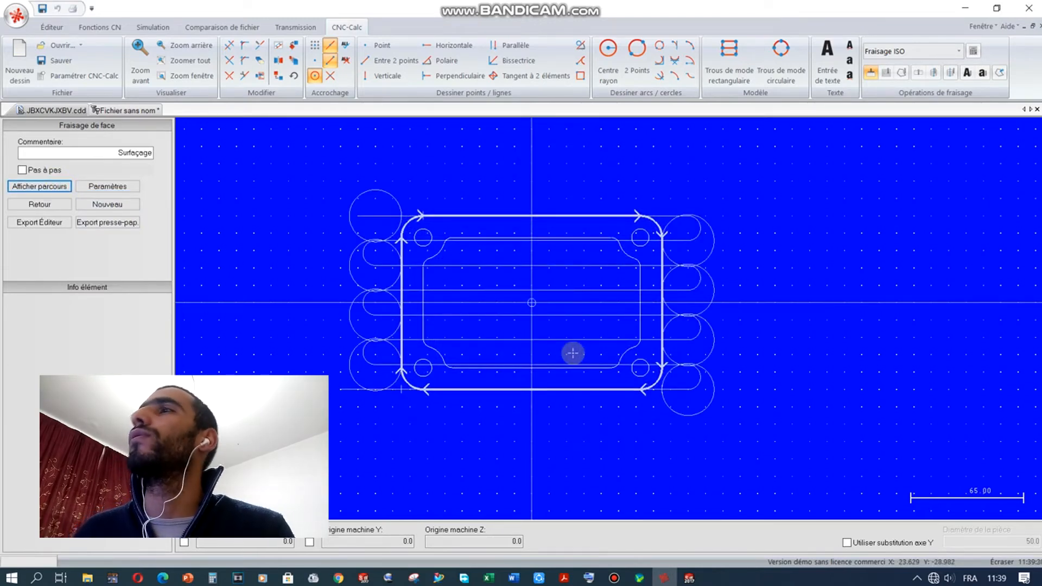
# Step: Change the pass step from 15 to 30
pyautogui.click(108, 186)
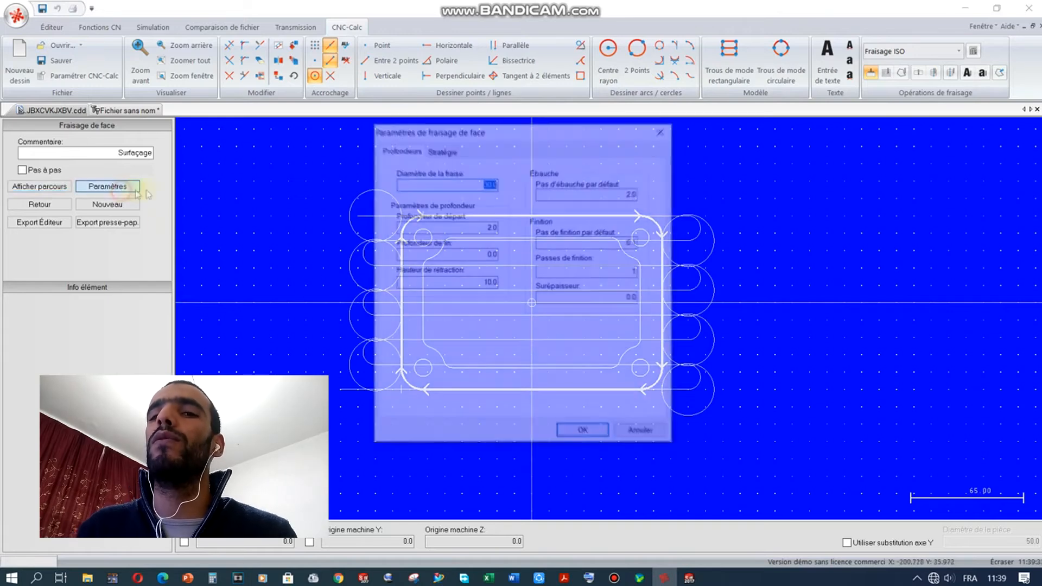
pyautogui.click(442, 150)
pyautogui.click(632, 295)
pyautogui.write('30')
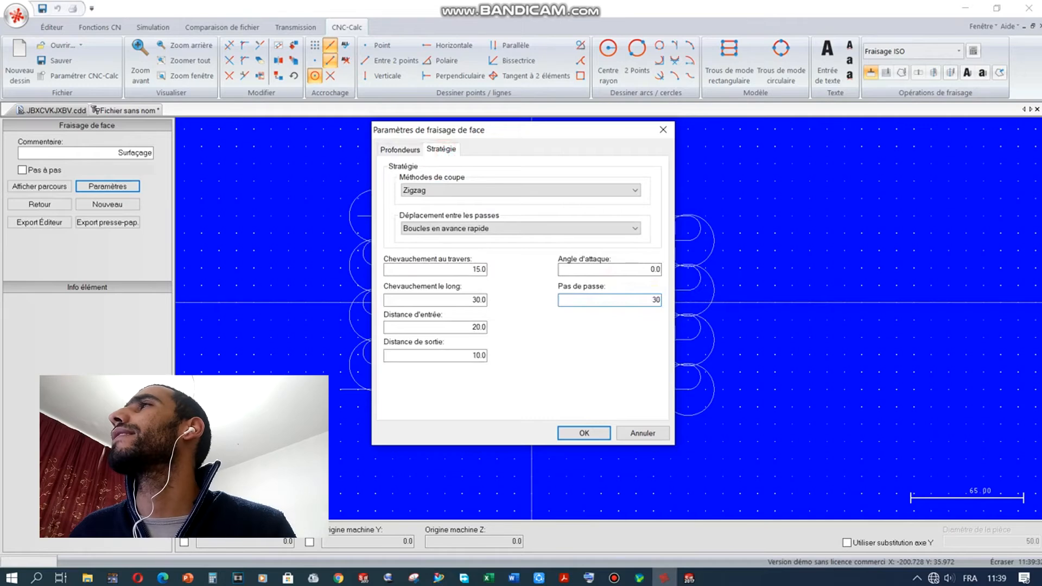
pyautogui.press('Return')
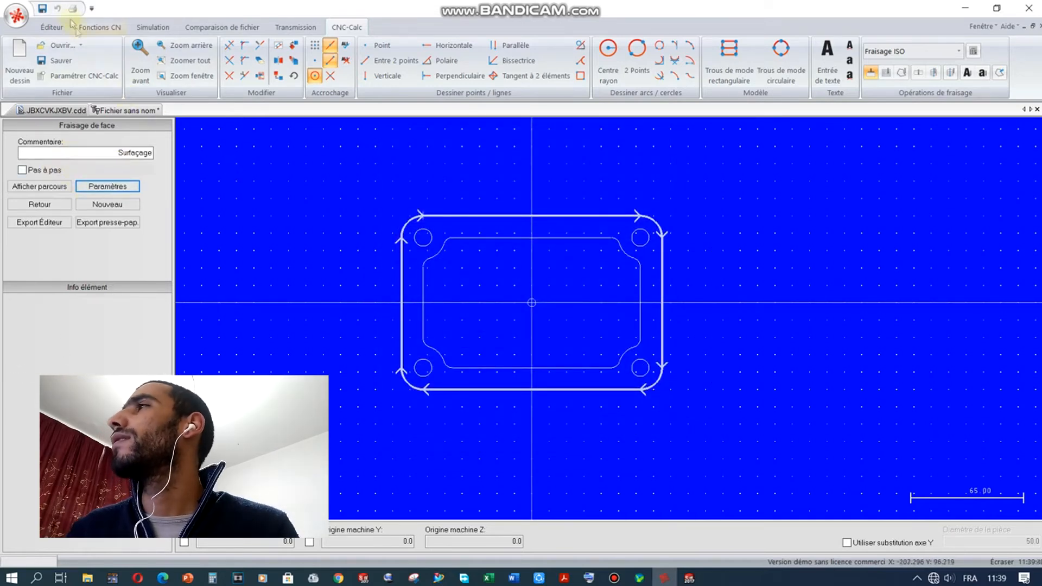
pyautogui.click(53, 27)
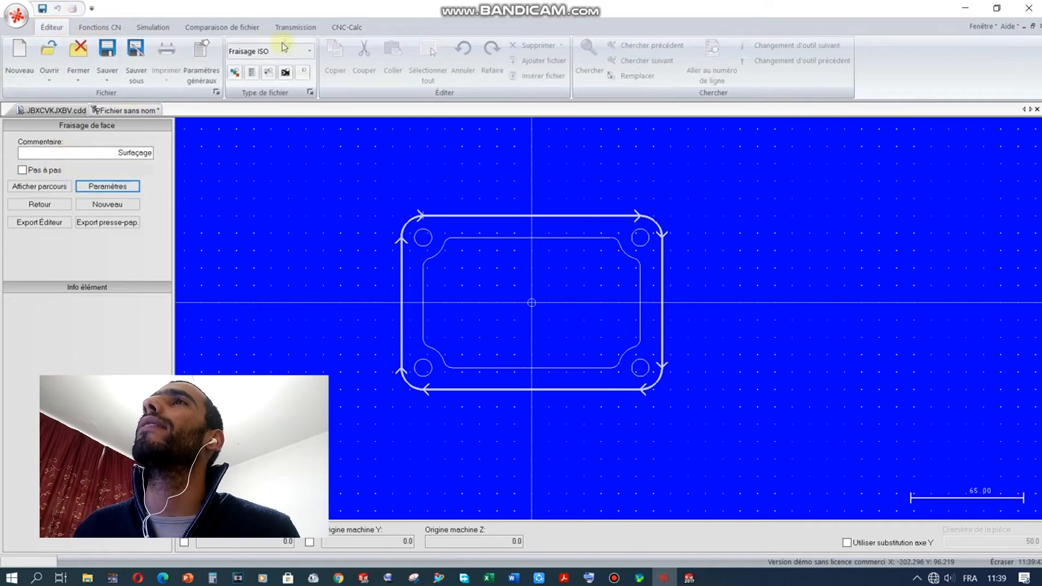
pyautogui.click(347, 28)
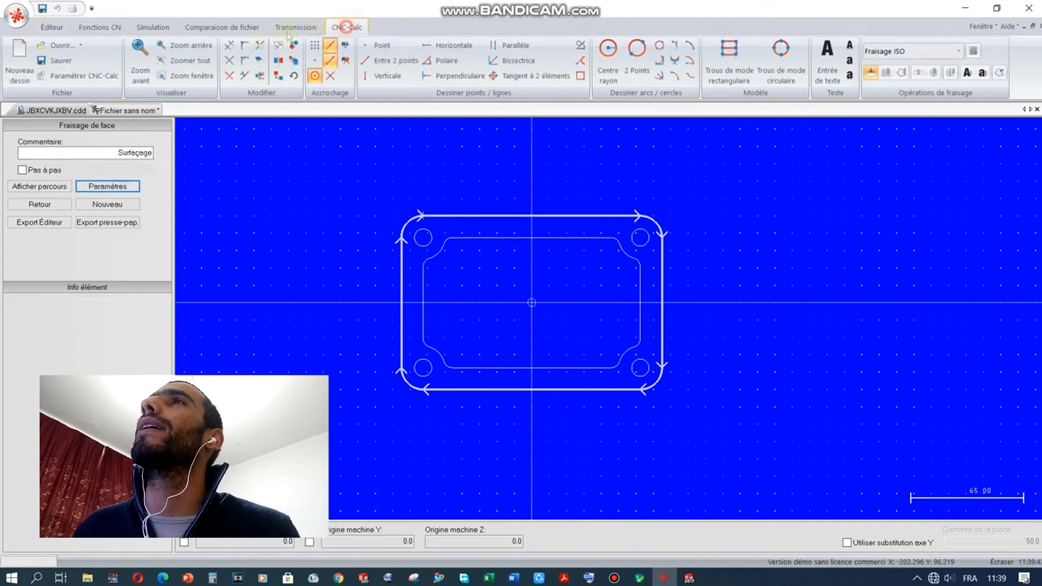
pyautogui.click(125, 110)
pyautogui.click(152, 27)
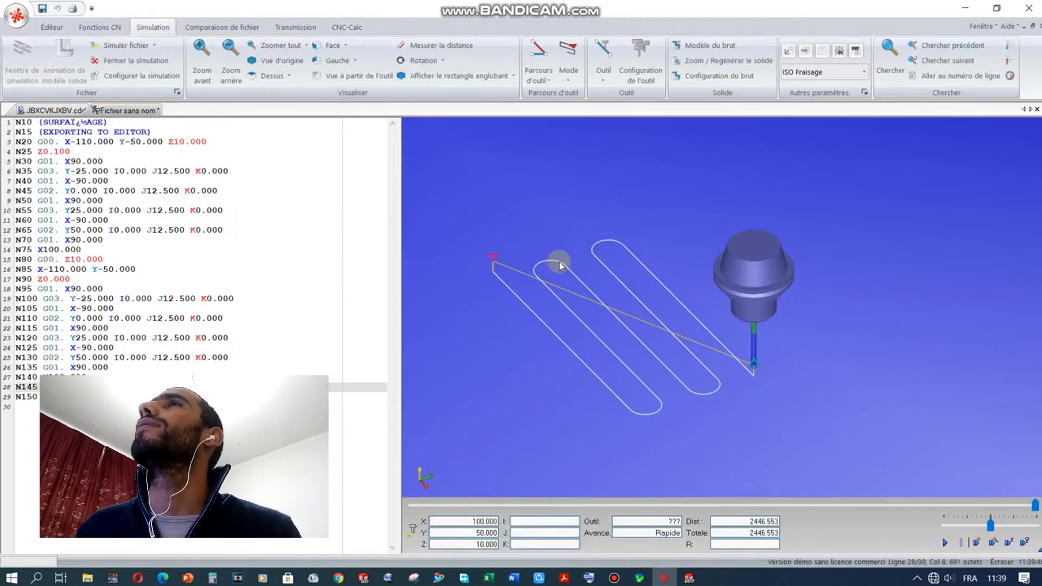
pyautogui.scroll(3, 765, 287)
pyautogui.scroll(-5, 764, 289)
pyautogui.scroll(2, 619, 312)
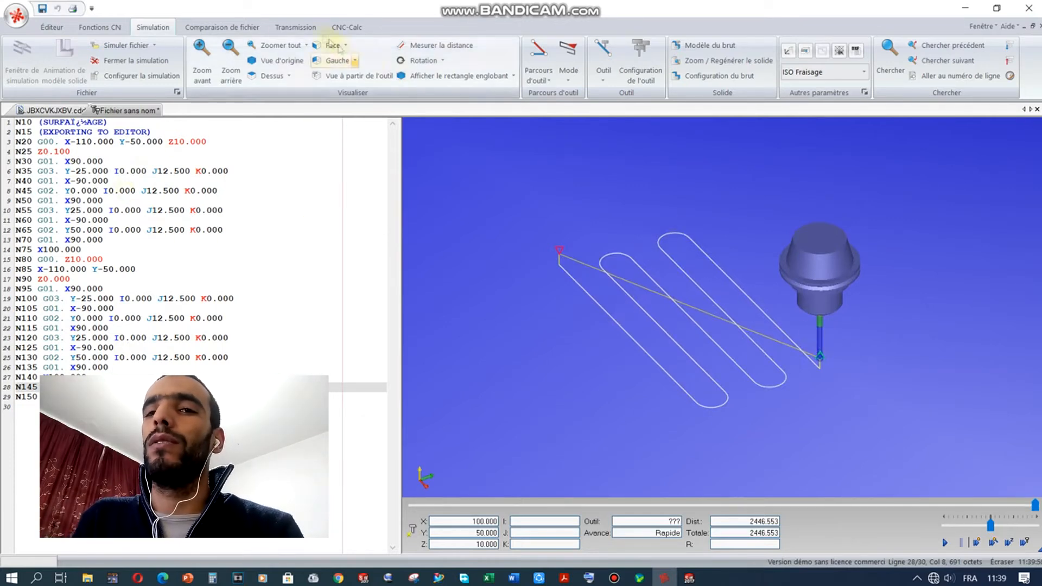
pyautogui.click(347, 27)
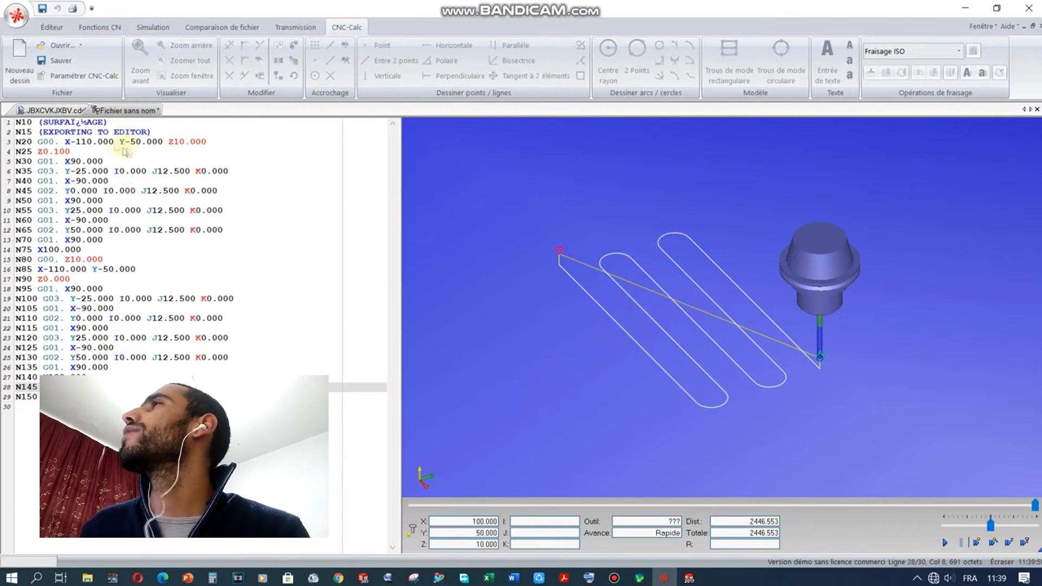
pyautogui.click(69, 108)
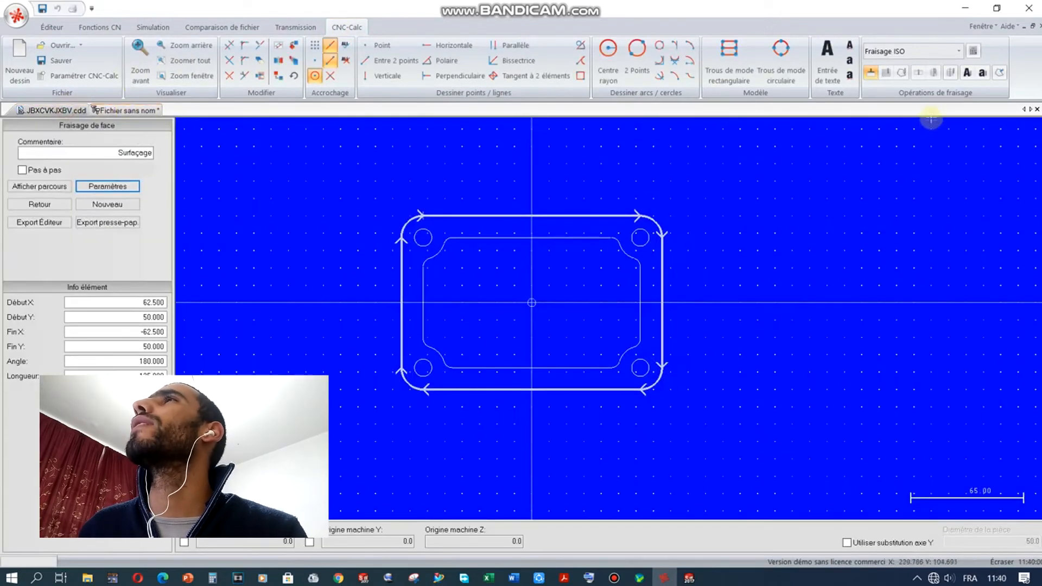
# Step: Open the feed/speed calculator for Outil 1 with the milling PDF table placed alongside
pyautogui.click(974, 51)
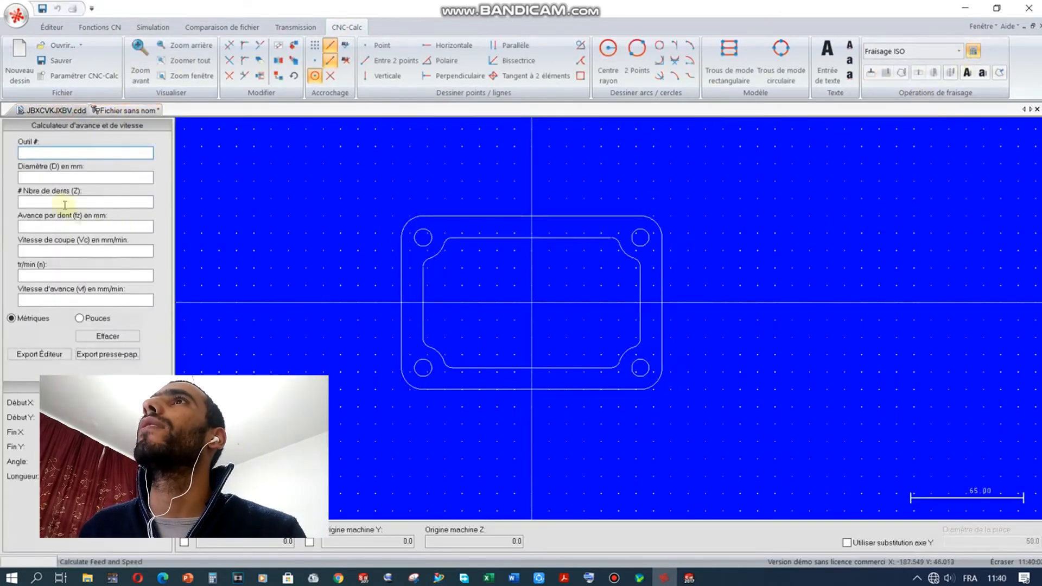
pyautogui.click(71, 150)
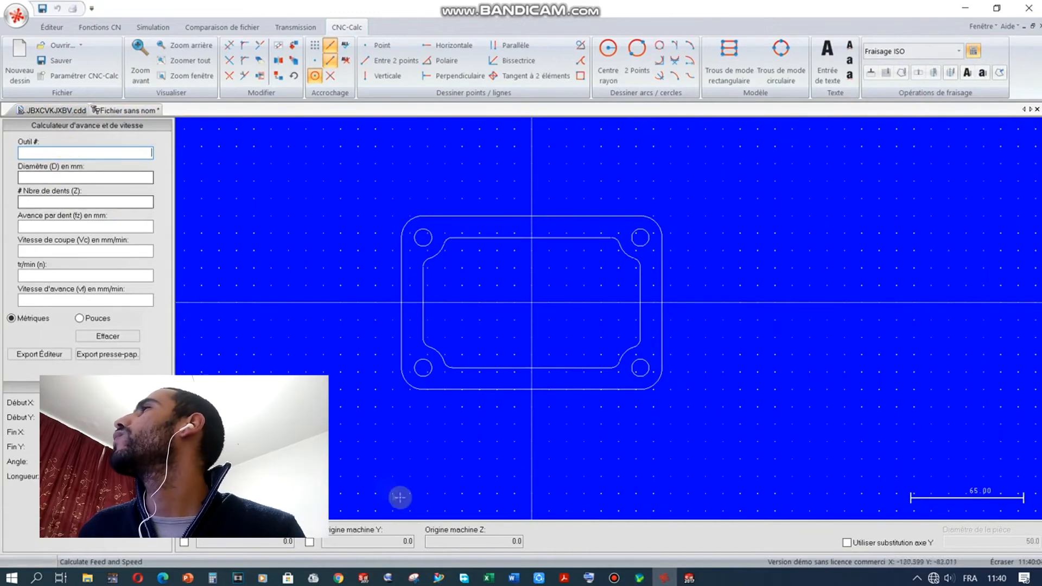
pyautogui.click(564, 578)
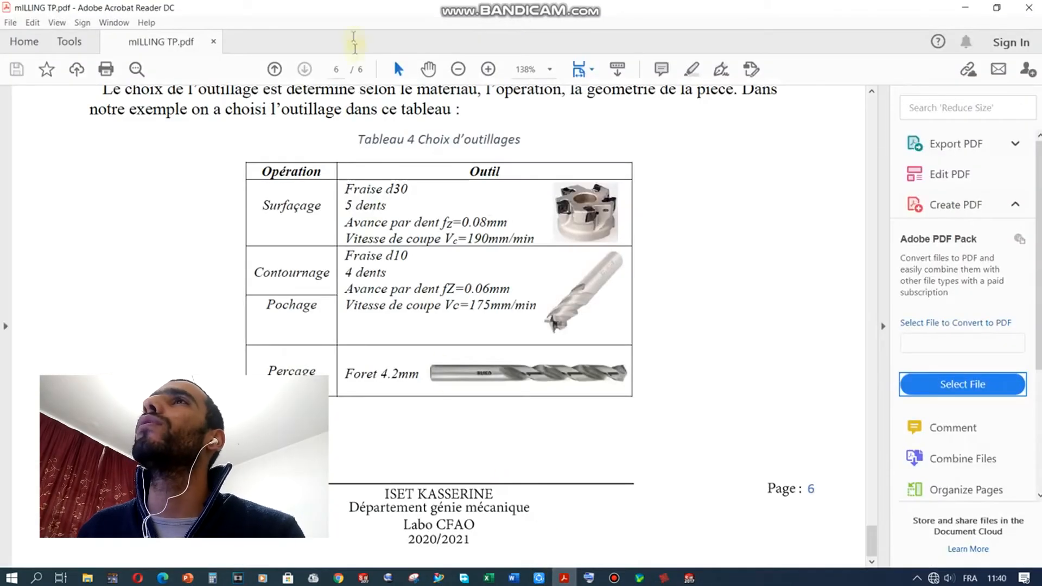
pyautogui.moveTo(352, 8); pyautogui.dragTo(768, 110)
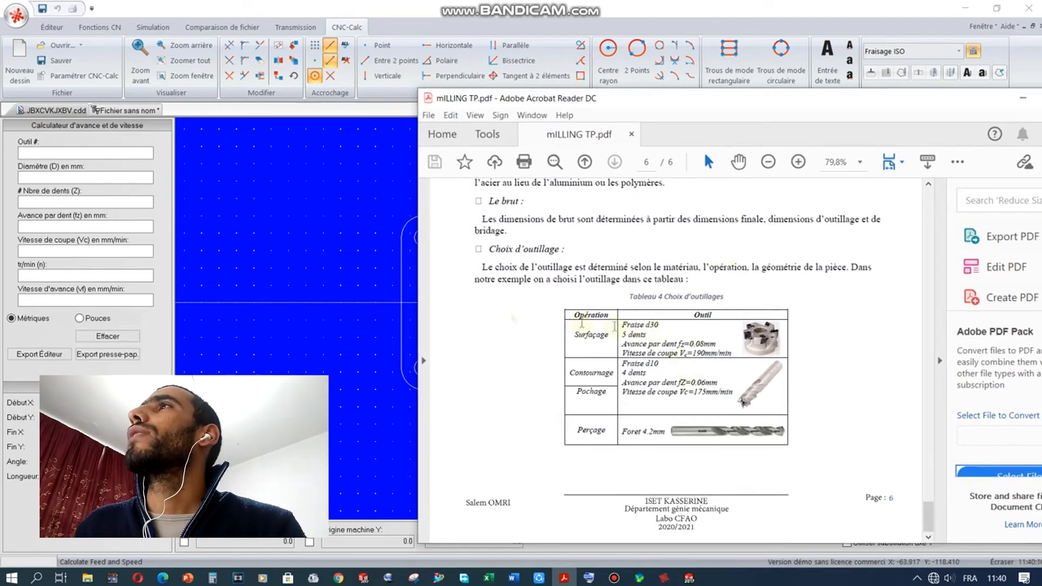
pyautogui.click(73, 152)
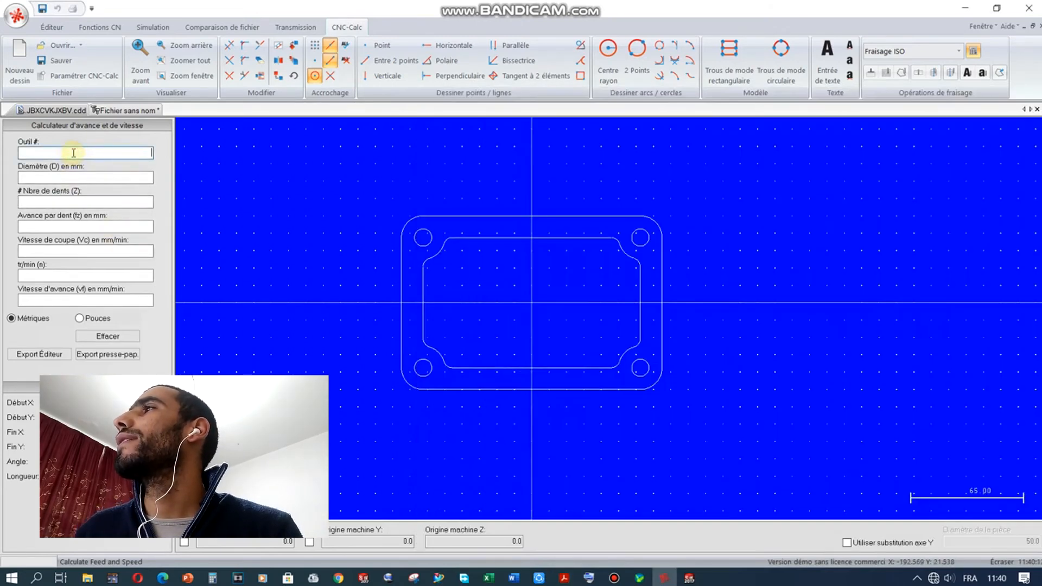
# Step: Enter diameter 30, 5 teeth, fz 0.08 and Vc 190, yielding 2015 rpm and 806.385 mm/min
pyautogui.click(106, 175)
pyautogui.write('30')
pyautogui.click(90, 203)
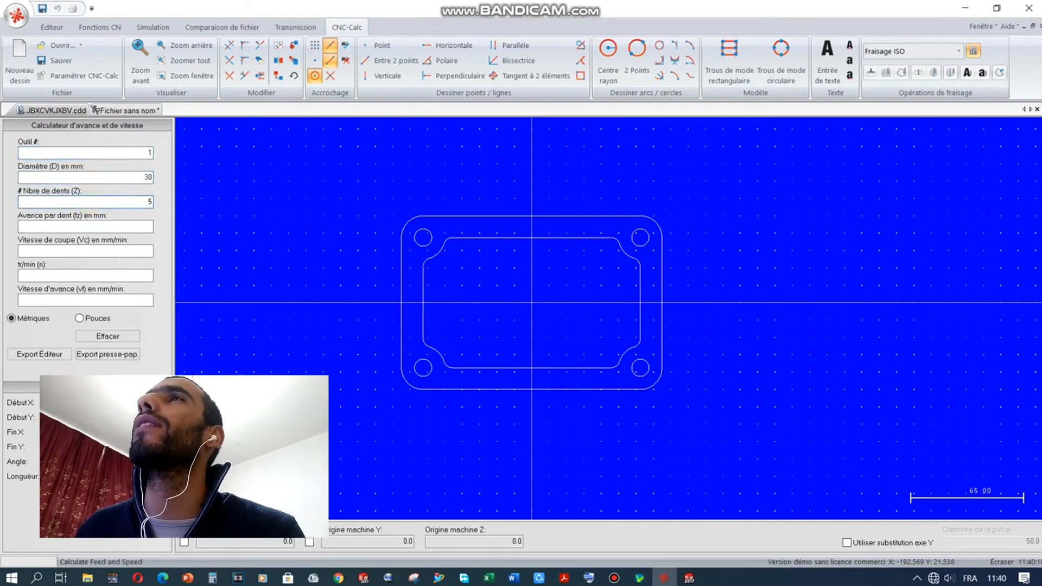
pyautogui.click(567, 578)
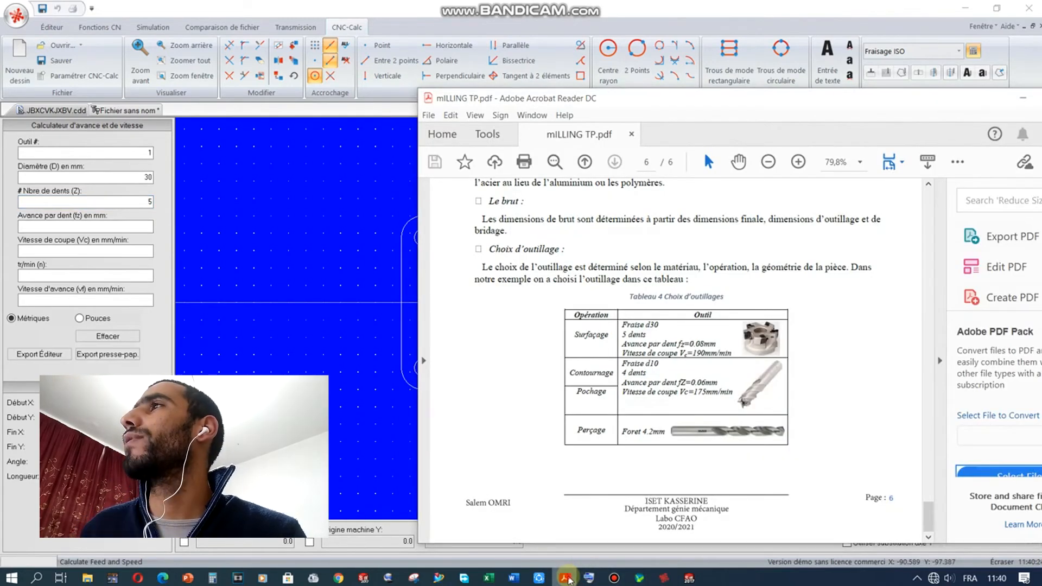
pyautogui.click(567, 578)
pyautogui.click(117, 225)
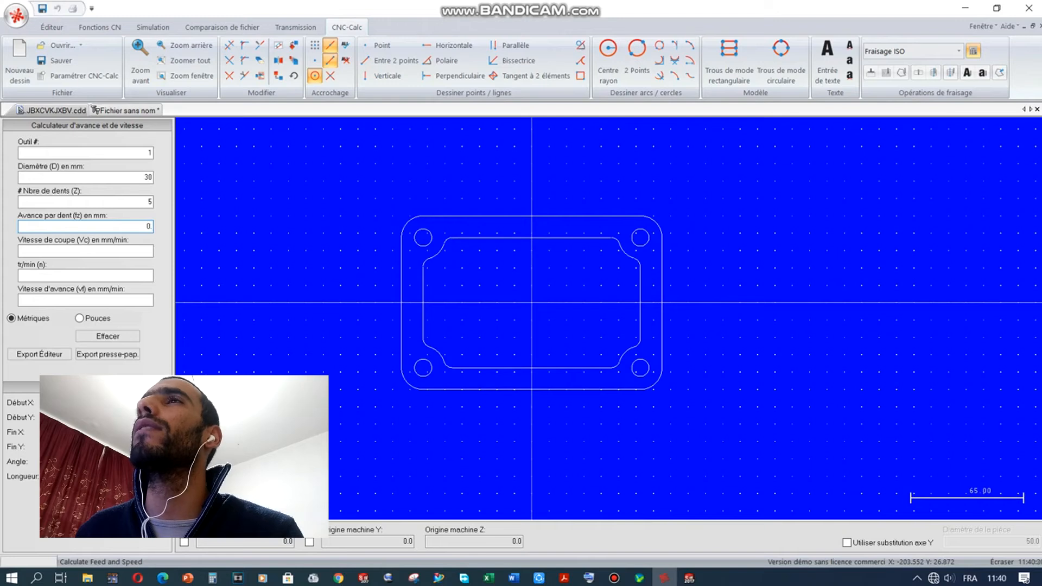
pyautogui.click(111, 249)
pyautogui.write('19')
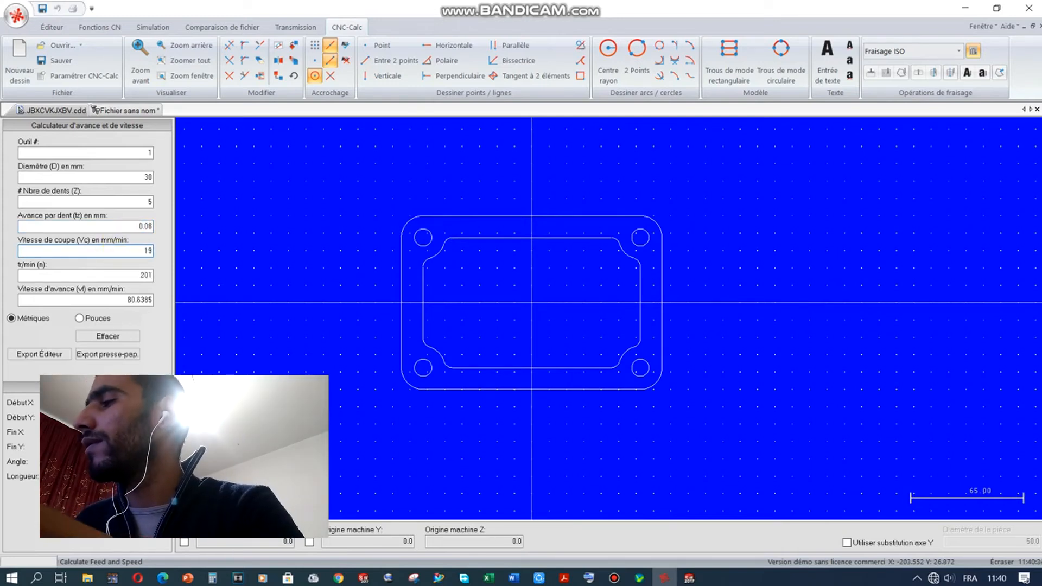
pyautogui.write('0')
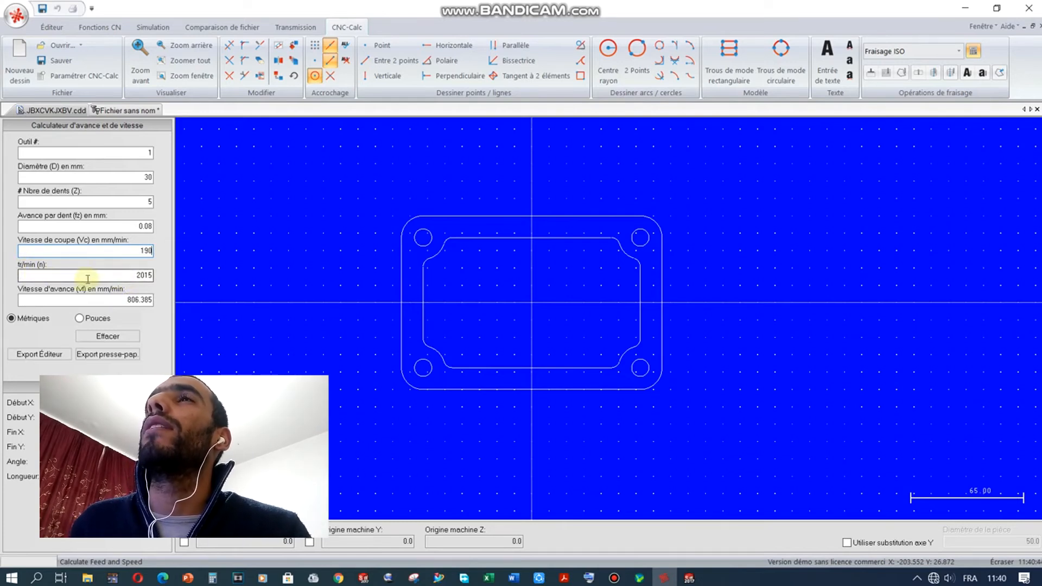
pyautogui.click(102, 300)
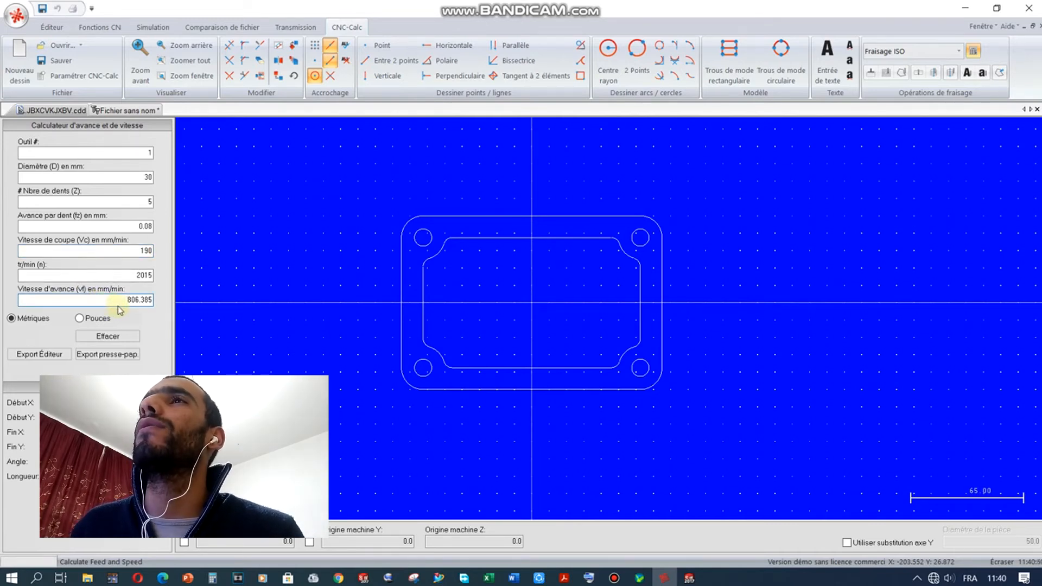
pyautogui.moveTo(124, 278); pyautogui.dragTo(168, 277)
pyautogui.moveTo(115, 303); pyautogui.dragTo(237, 296)
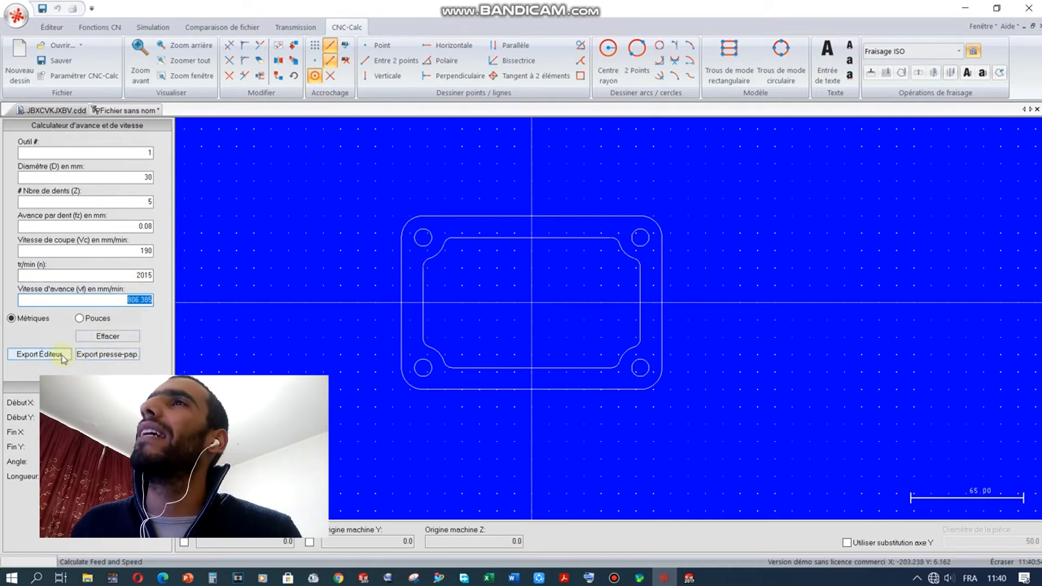
# Step: Send the speed/feed line to a new NC file and cut the N10 T01. M06. S2015. F806. line
pyautogui.click(39, 354)
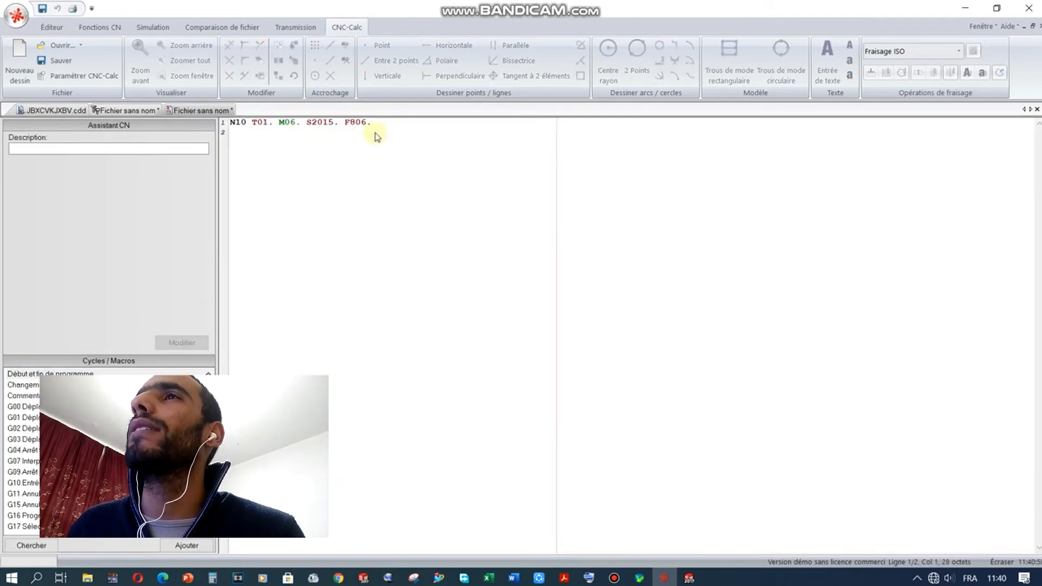
pyautogui.moveTo(380, 126); pyautogui.dragTo(233, 126)
pyautogui.hotkey('ctrl', 'c')
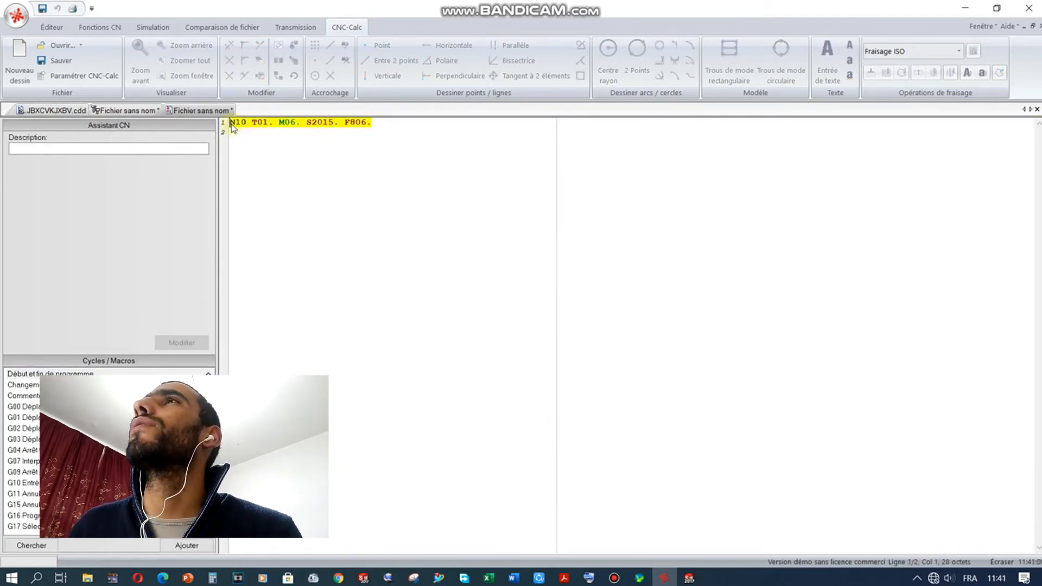
pyautogui.rightClick(252, 127)
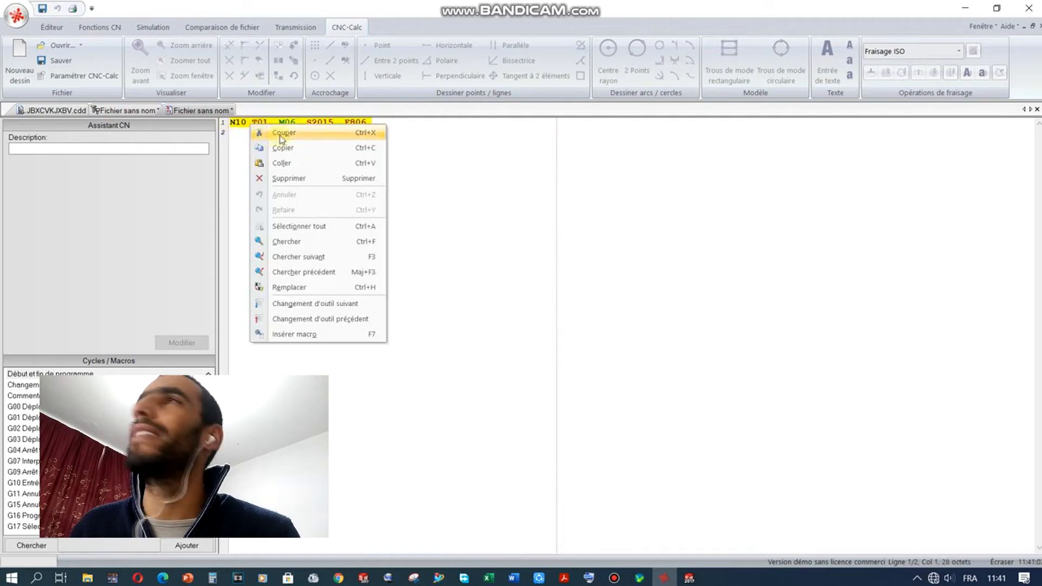
pyautogui.click(279, 136)
# Step: Paste it over line 2 of the surfacing program, replacing the EXPORTING TO EDITOR comment
pyautogui.click(130, 110)
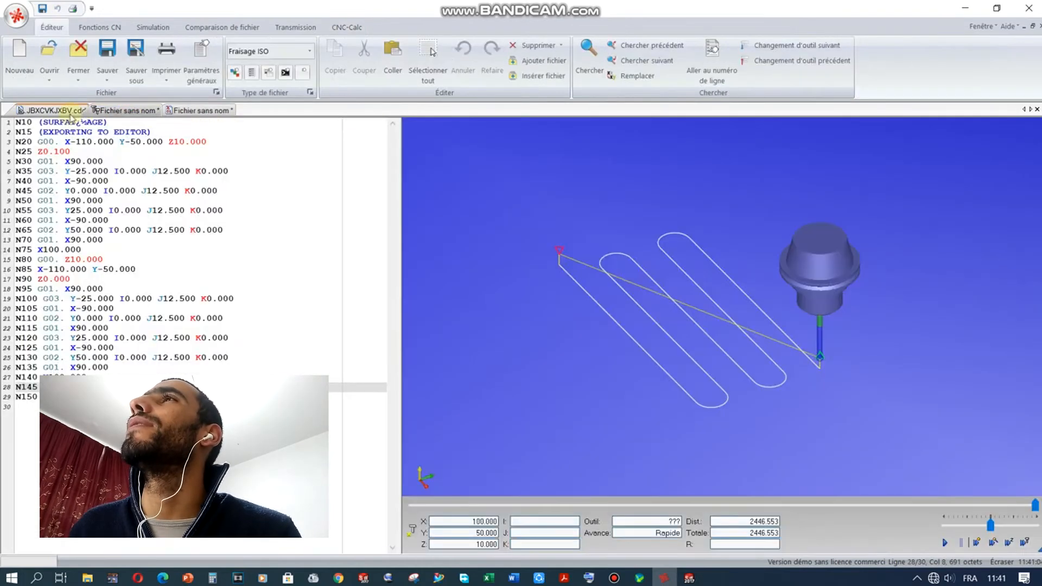
pyautogui.click(119, 125)
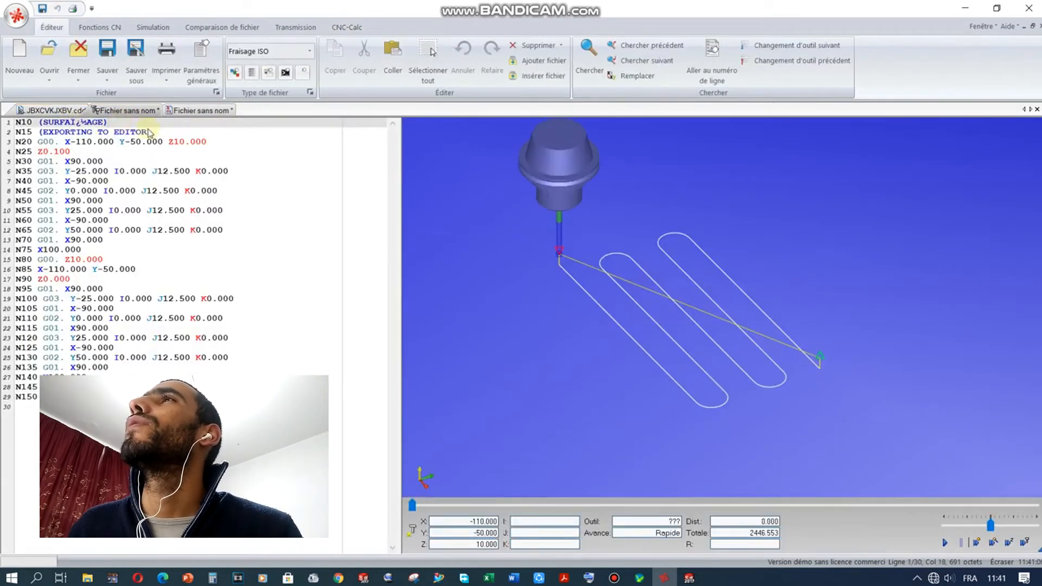
pyautogui.moveTo(155, 133); pyautogui.dragTo(11, 134)
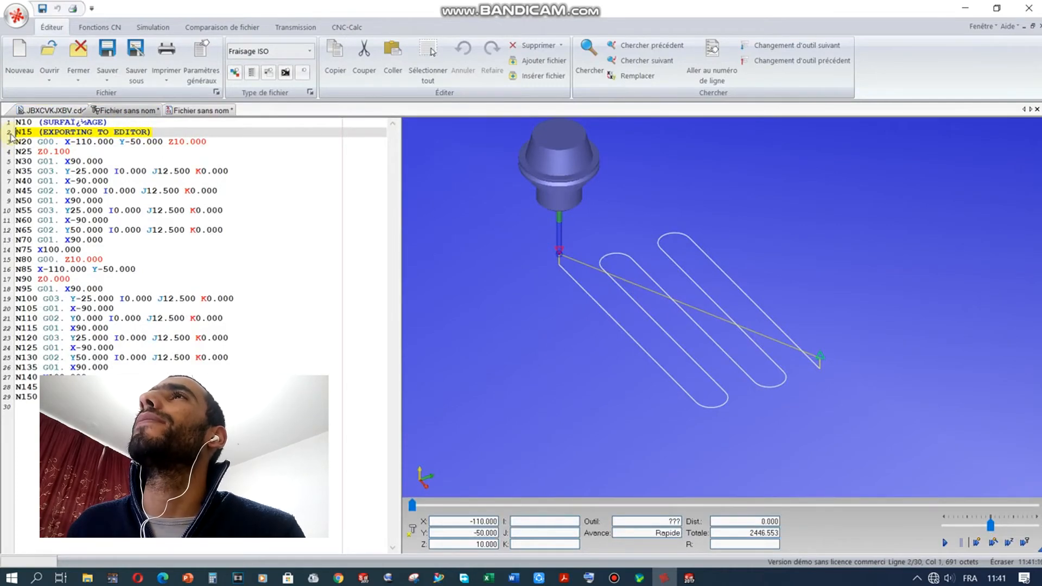
pyautogui.hotkey('ctrl', 'v')
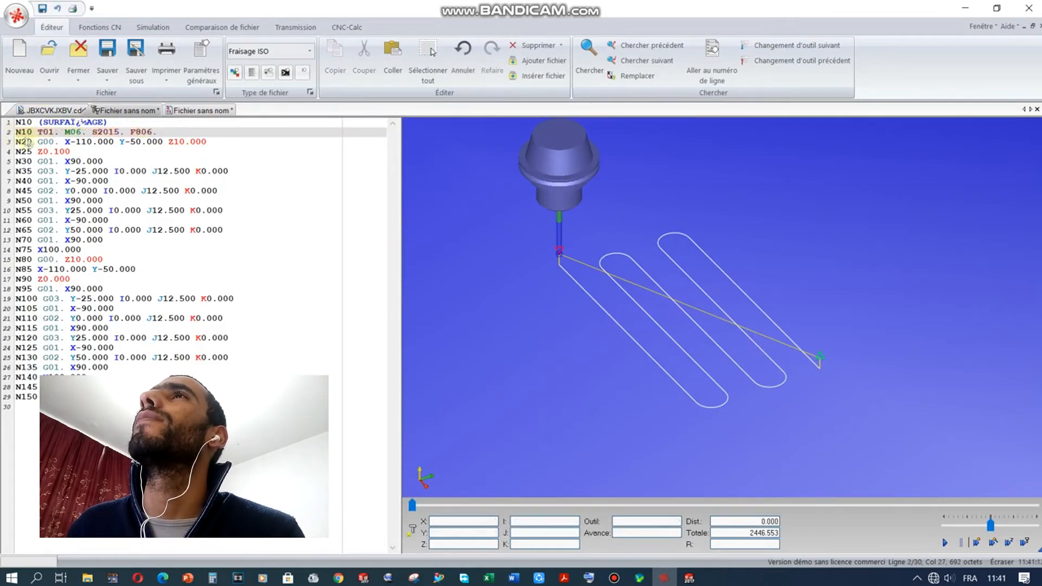
pyautogui.click(303, 240)
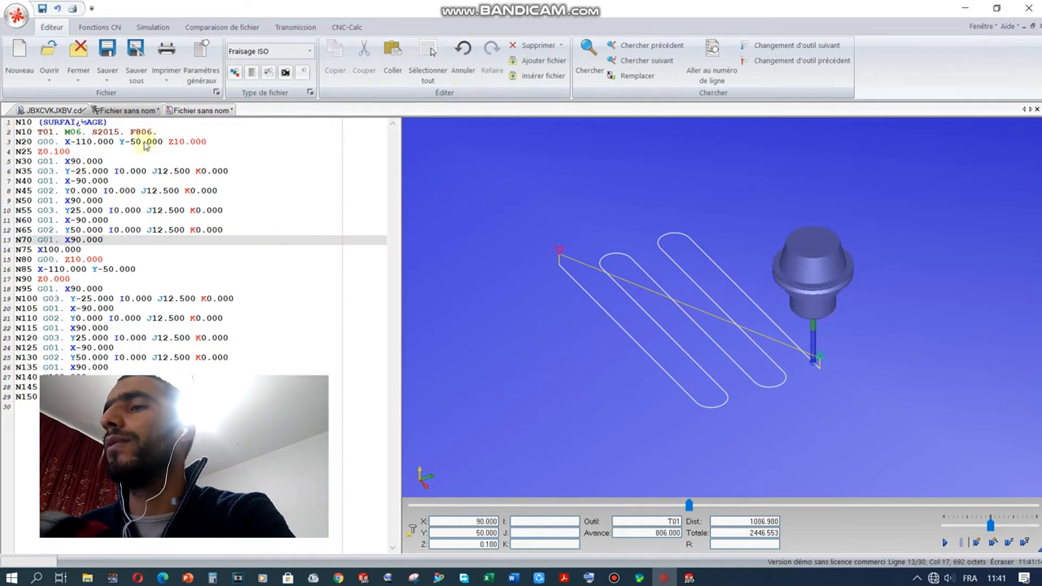
pyautogui.click(134, 132)
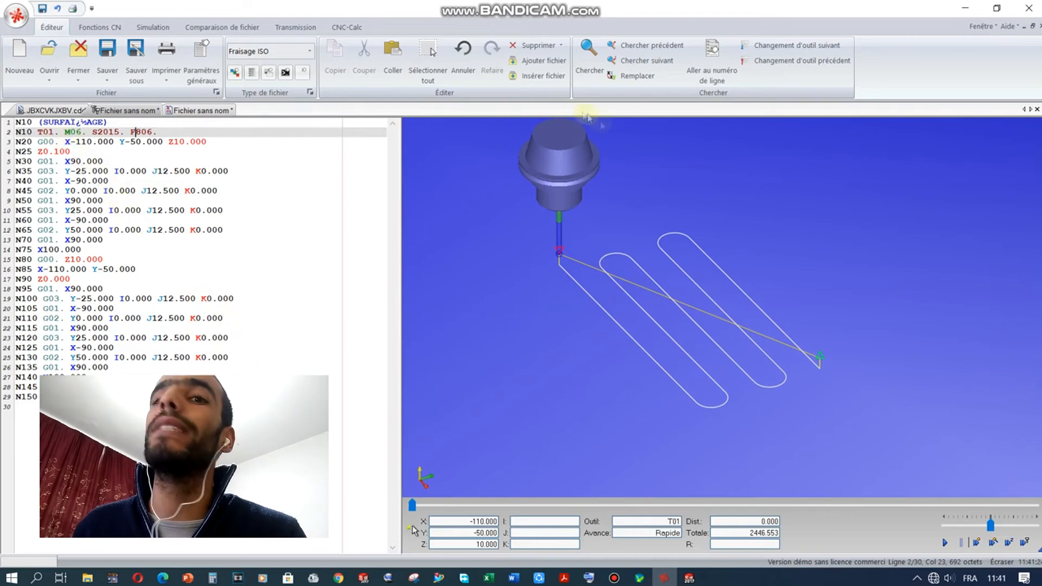
pyautogui.click(153, 27)
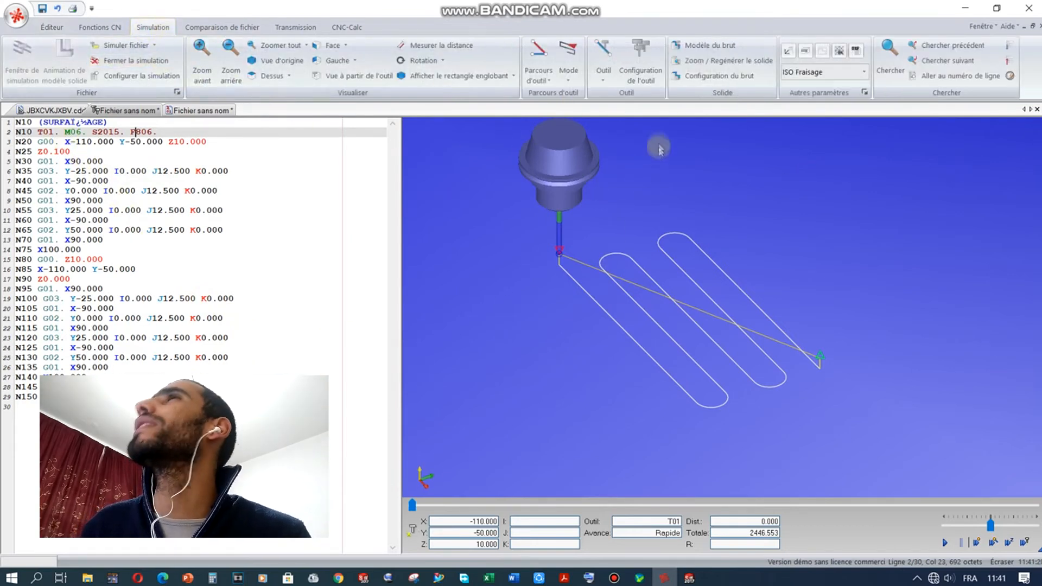
# Step: Make T01 a Fraise à bout plat with 30 mm diameter and view it over the toolpath
pyautogui.click(640, 55)
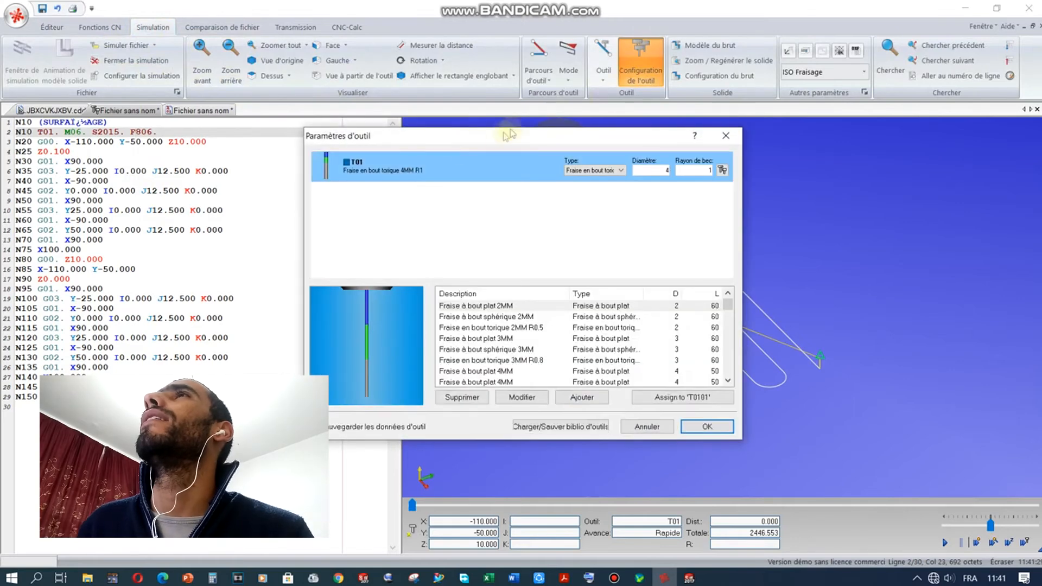
pyautogui.click(594, 171)
pyautogui.click(589, 181)
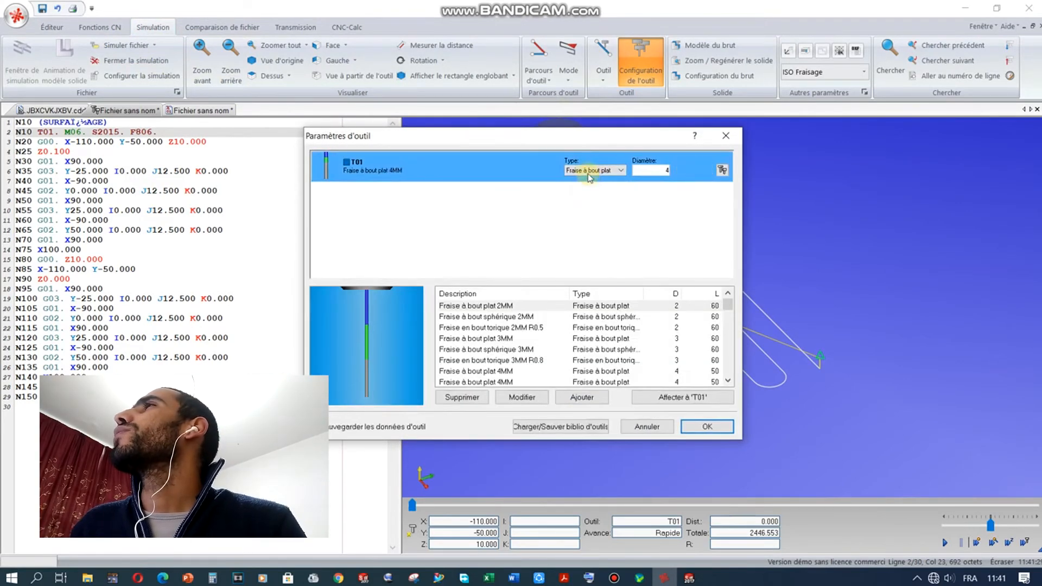
pyautogui.click(646, 168)
pyautogui.moveTo(646, 169); pyautogui.dragTo(702, 175)
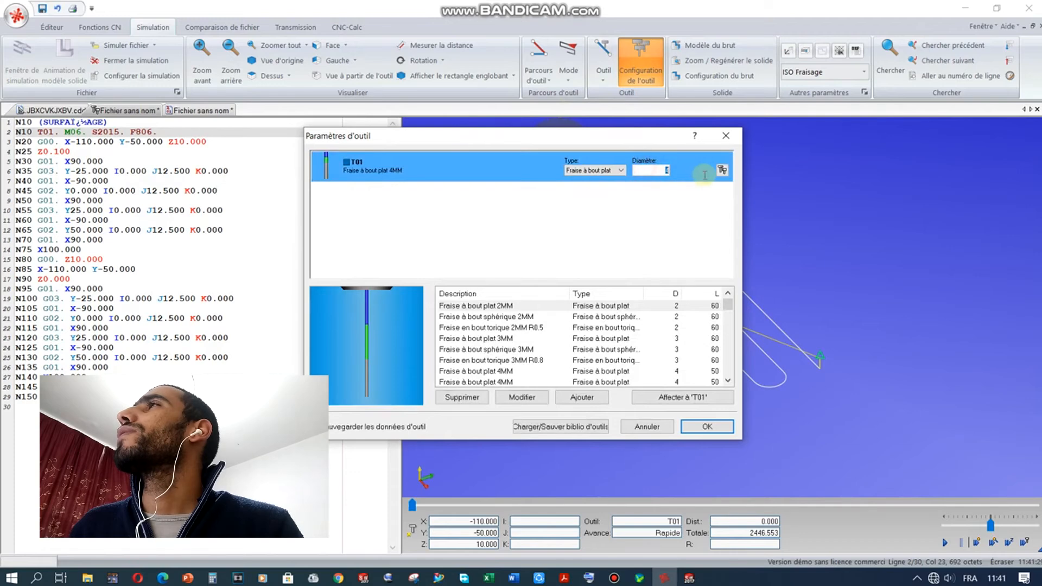
pyautogui.write('30')
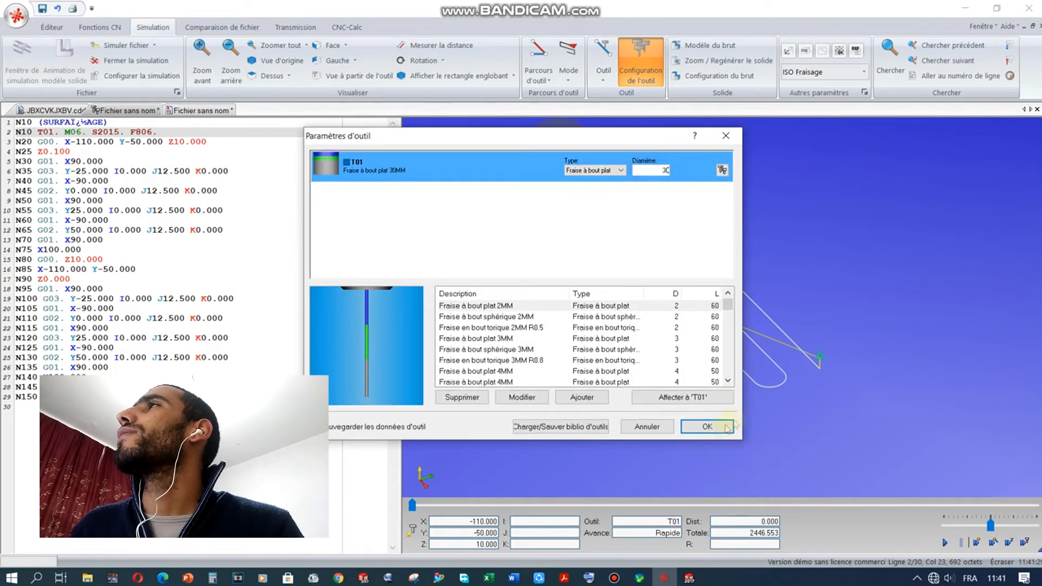
pyautogui.click(694, 427)
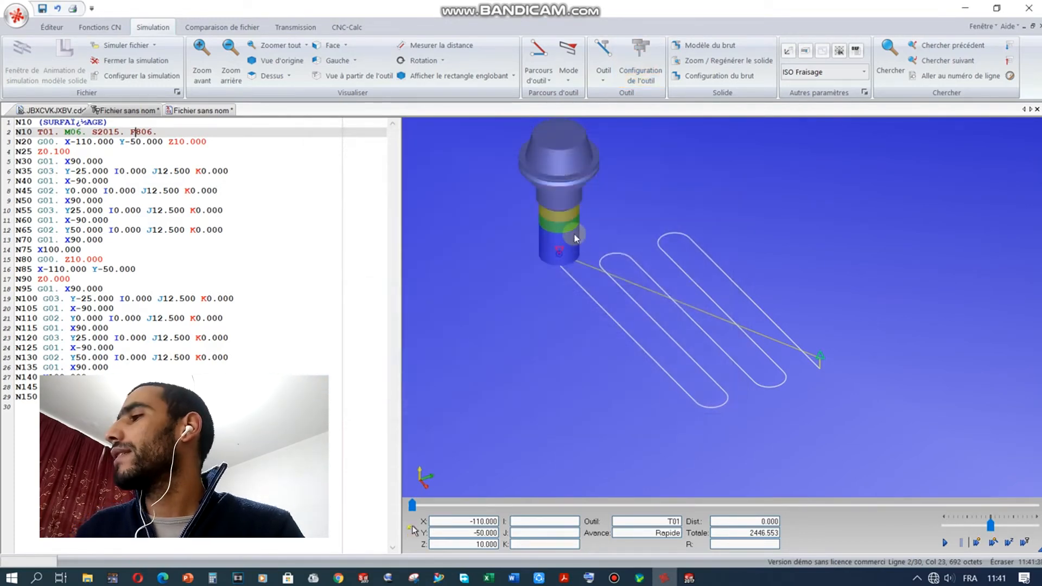
pyautogui.scroll(5, 575, 237)
pyautogui.moveTo(623, 209); pyautogui.dragTo(576, 215)
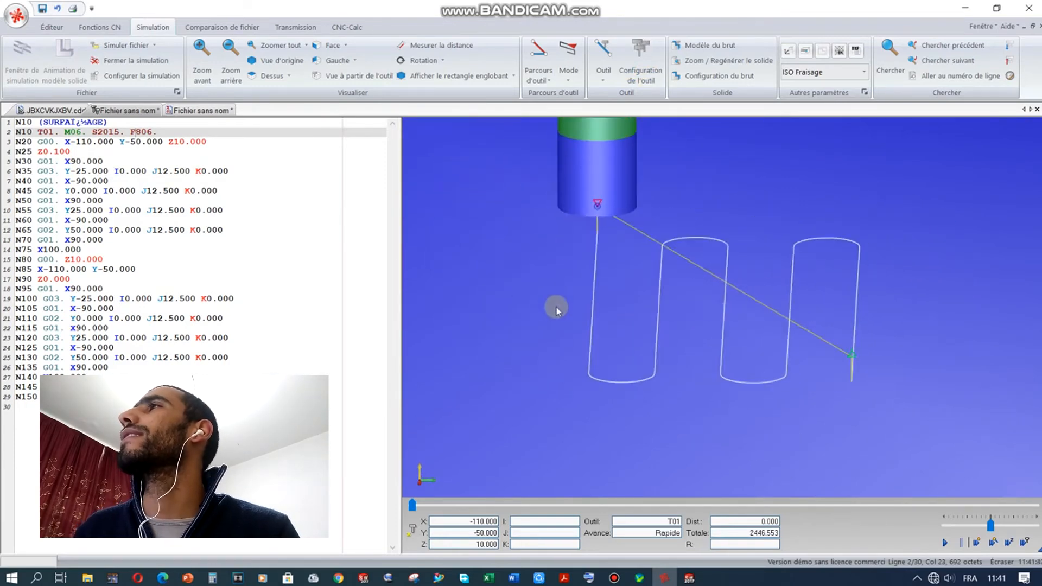
pyautogui.scroll(1, 556, 307)
pyautogui.scroll(-3, 557, 305)
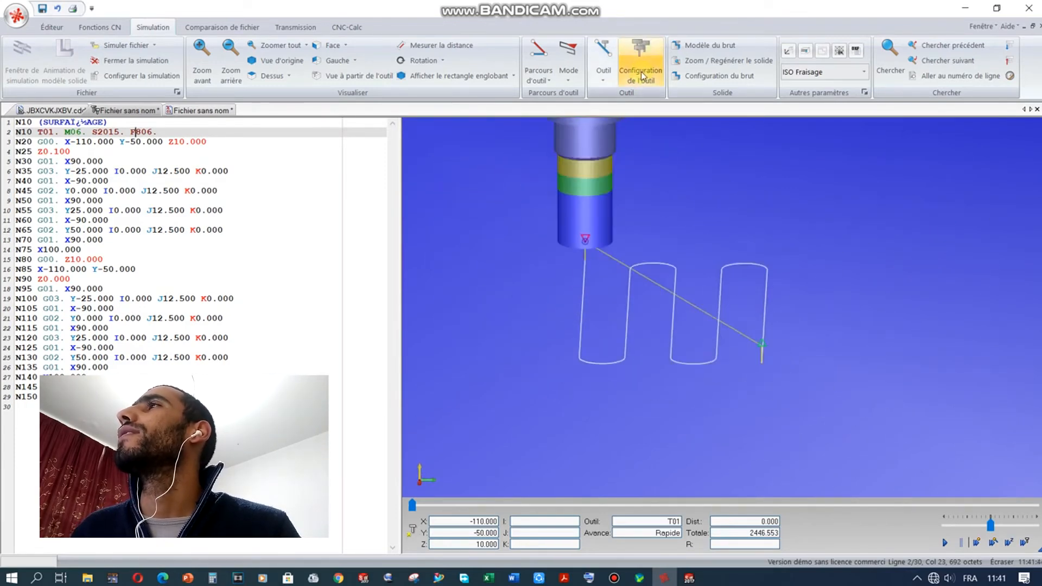
# Step: Set the CIMCO simulation stock to Z min 2 and Z max 25, then bring up SolidWorks
pyautogui.click(709, 76)
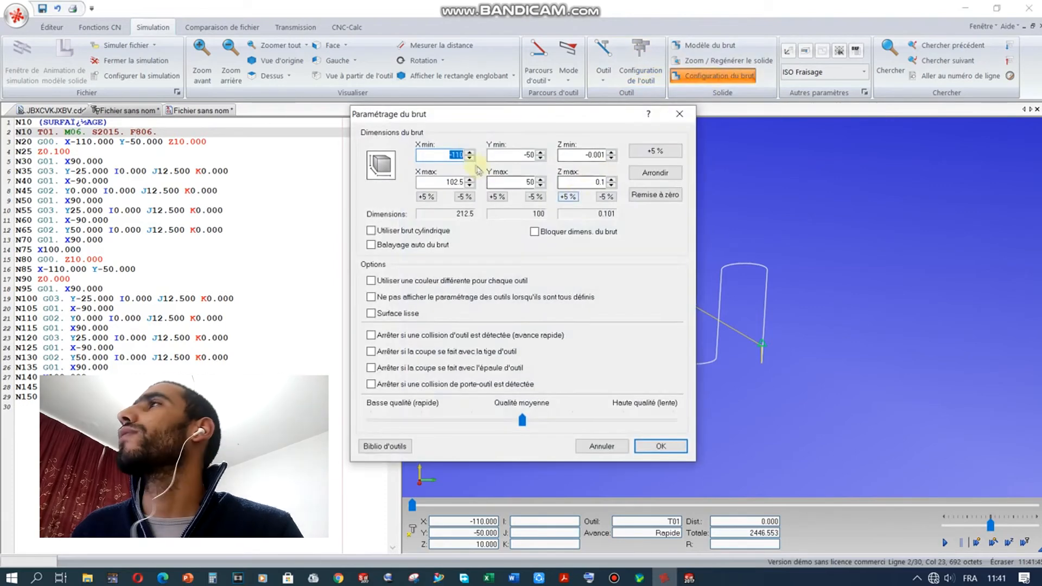
pyautogui.moveTo(470, 110); pyautogui.dragTo(345, 123)
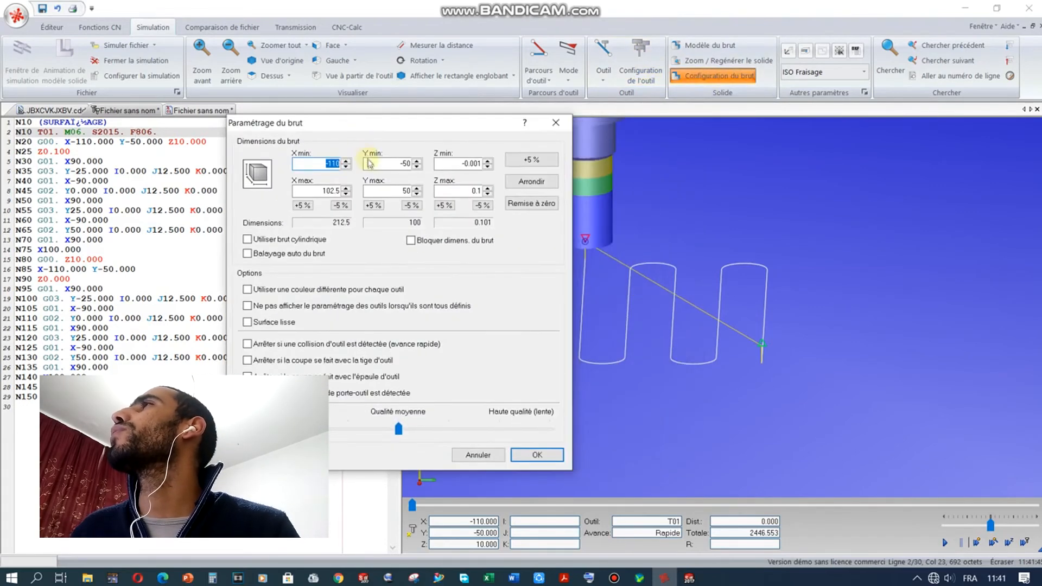
pyautogui.click(452, 165)
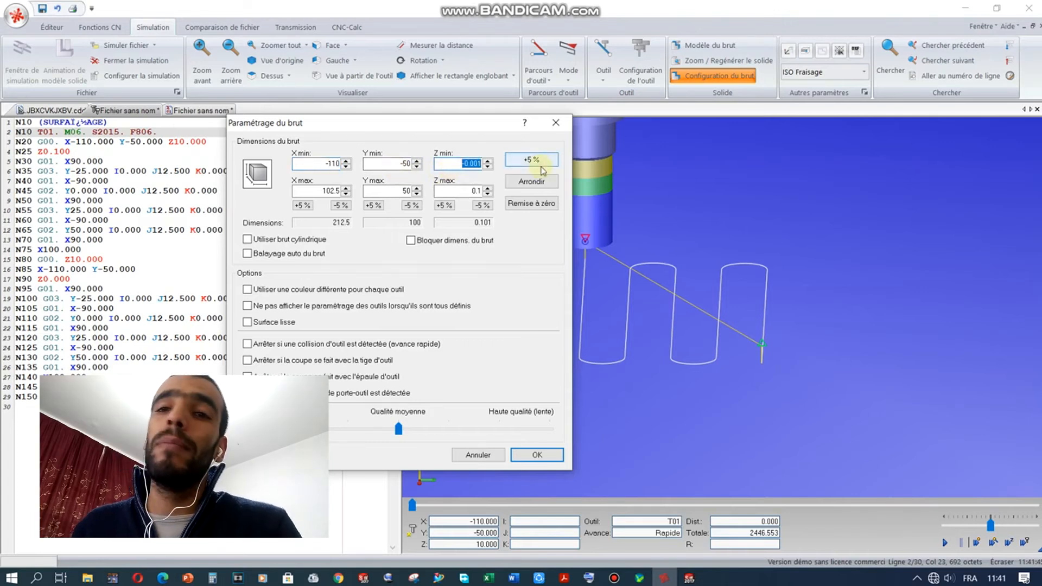
pyautogui.write('2')
pyautogui.press('Tab')
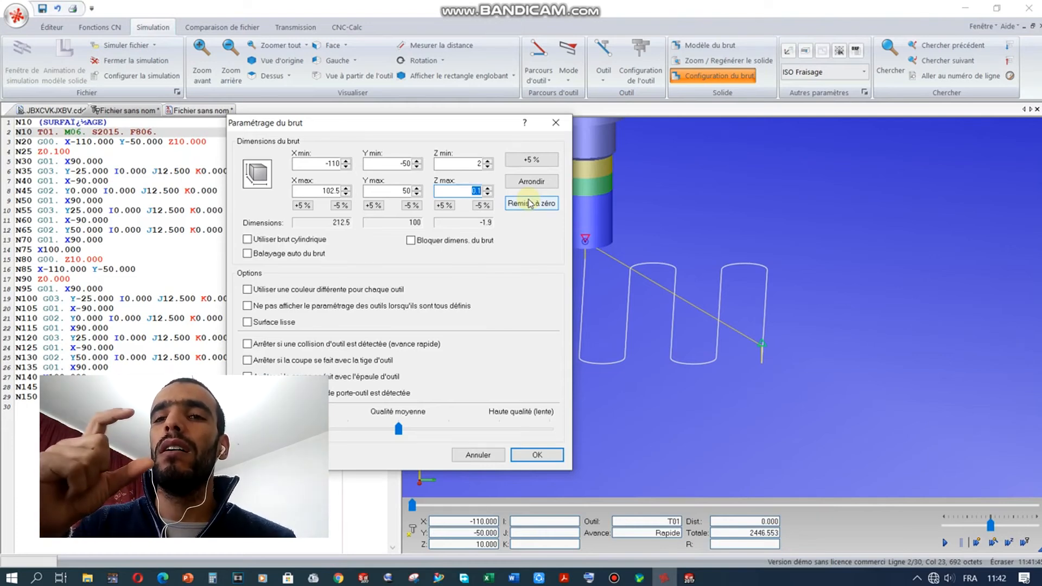
pyautogui.write('25')
pyautogui.click(405, 191)
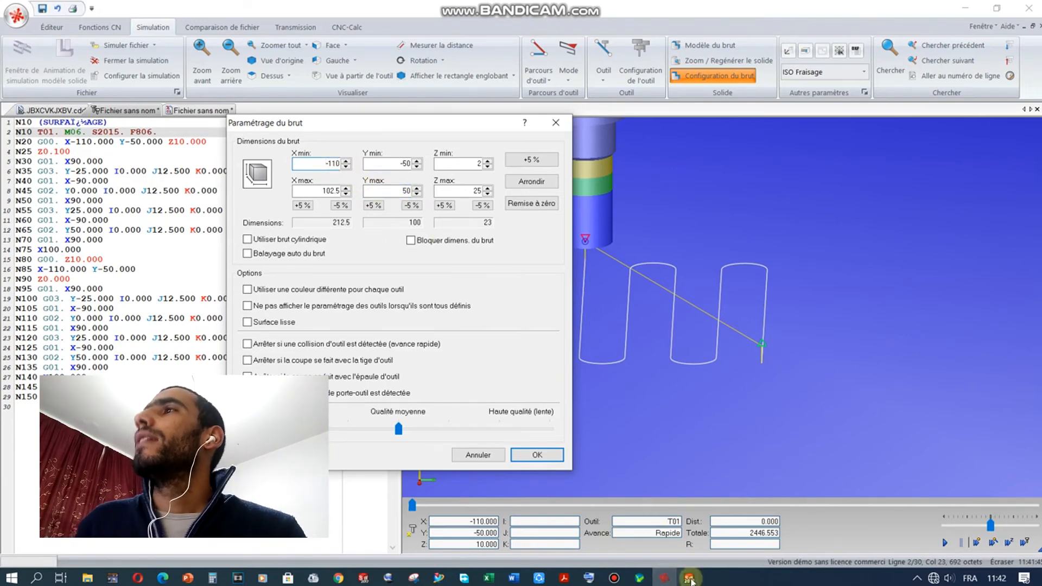
pyautogui.click(689, 578)
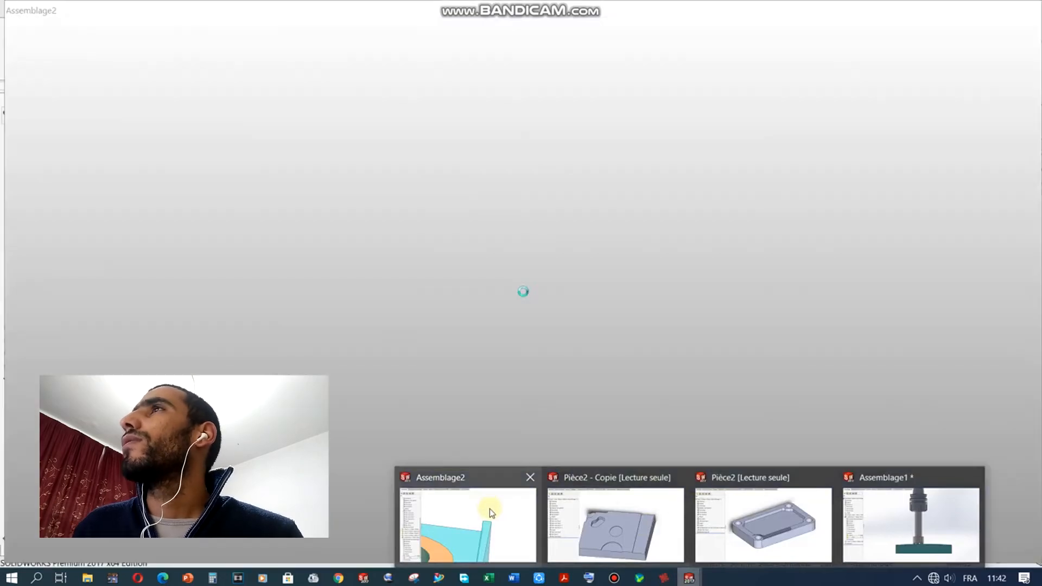
# Step: Bring the Assemblage2 assembly forward and orbit to view the plate's side
pyautogui.click(492, 508)
pyautogui.scroll(3, 668, 372)
pyautogui.moveTo(668, 373); pyautogui.dragTo(621, 403, button='middle')
pyautogui.scroll(-3, 298, 340)
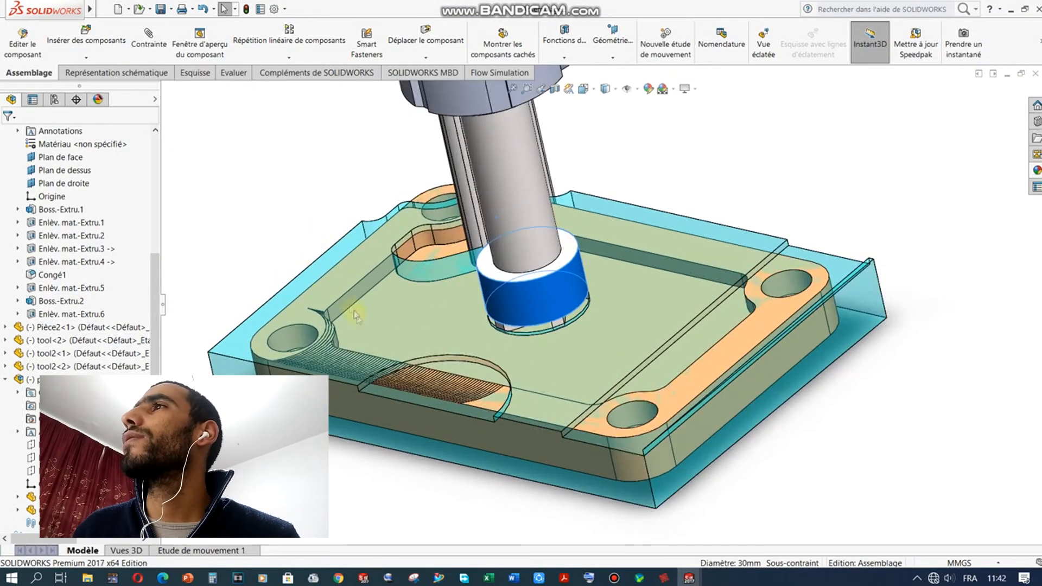
pyautogui.scroll(-2, 384, 342)
pyautogui.moveTo(403, 392); pyautogui.dragTo(403, 398, button='middle')
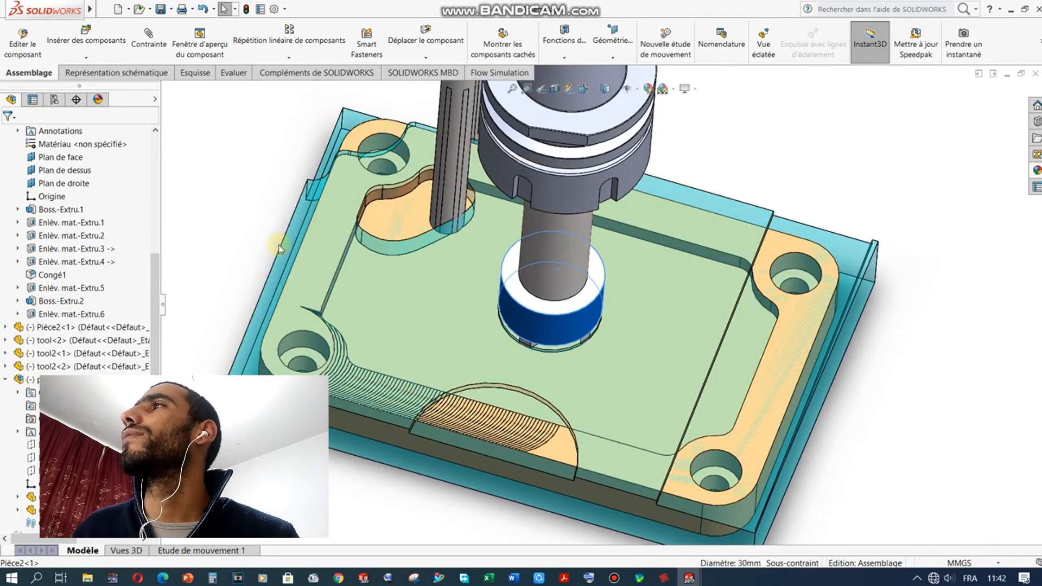
# Step: Inspect the 30 mm tool from top, low side and oblique views, then return to CIMCO
pyautogui.moveTo(699, 303); pyautogui.dragTo(722, 206, button='middle')
pyautogui.scroll(3, 740, 158)
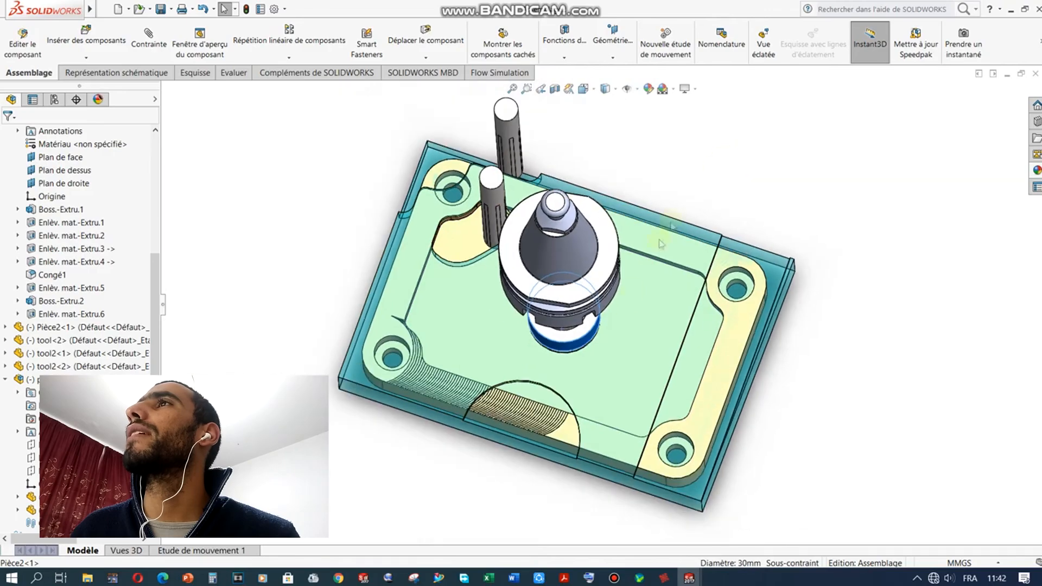
pyautogui.scroll(-3, 615, 481)
pyautogui.moveTo(615, 481); pyautogui.dragTo(605, 260, button='middle')
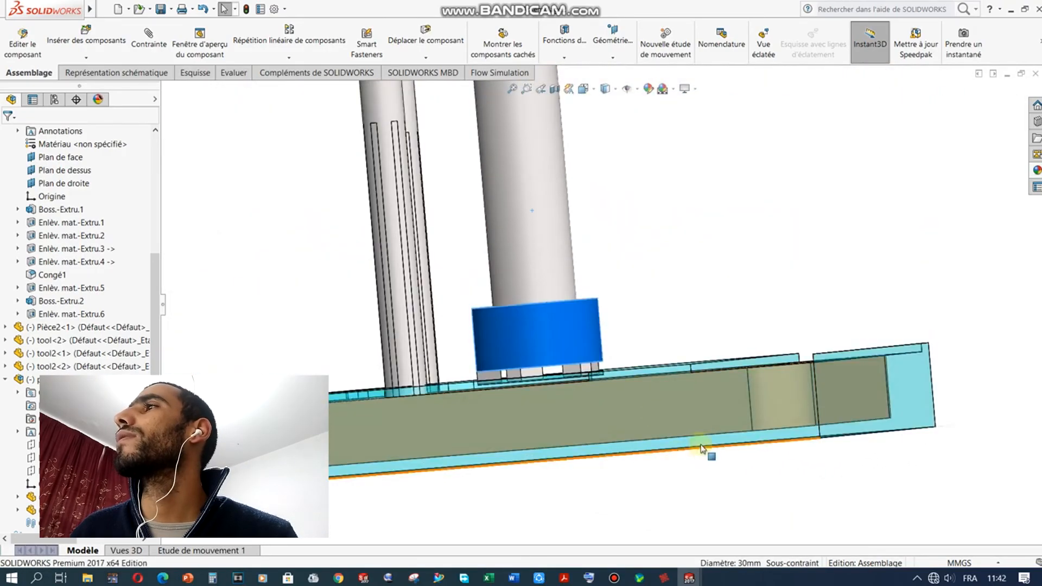
pyautogui.moveTo(689, 424); pyautogui.dragTo(603, 403, button='middle')
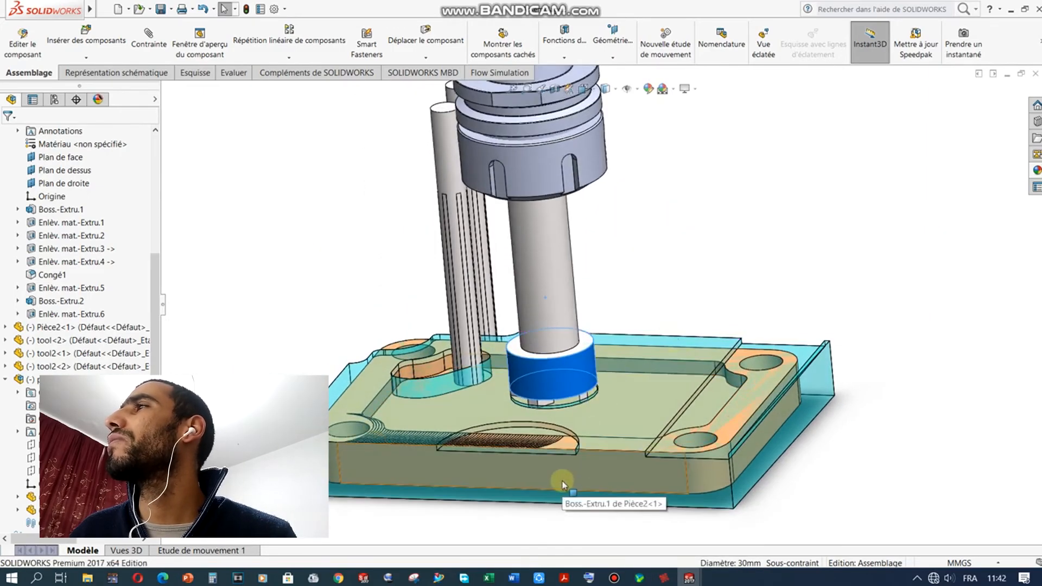
pyautogui.click(664, 578)
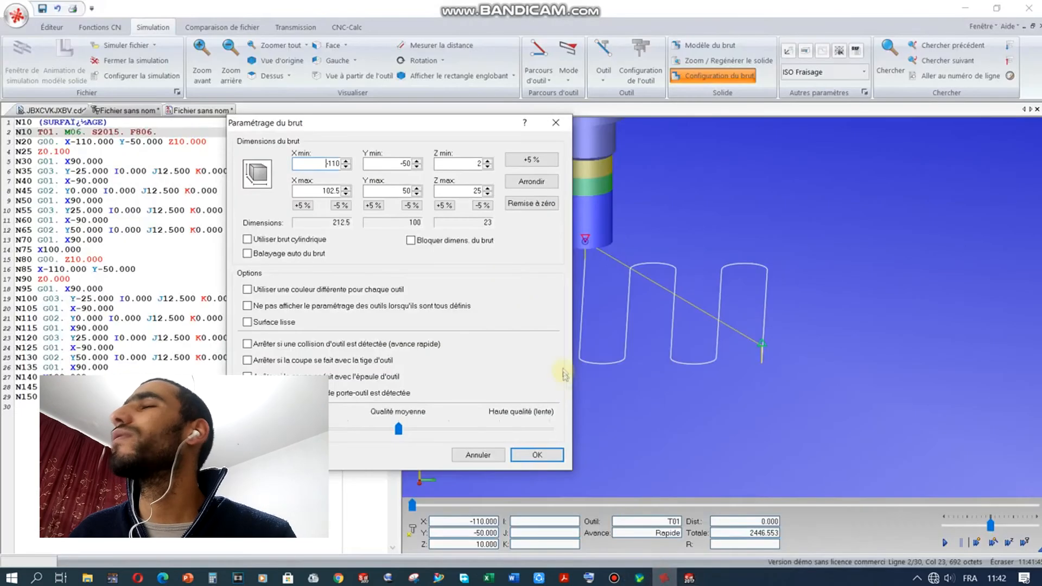
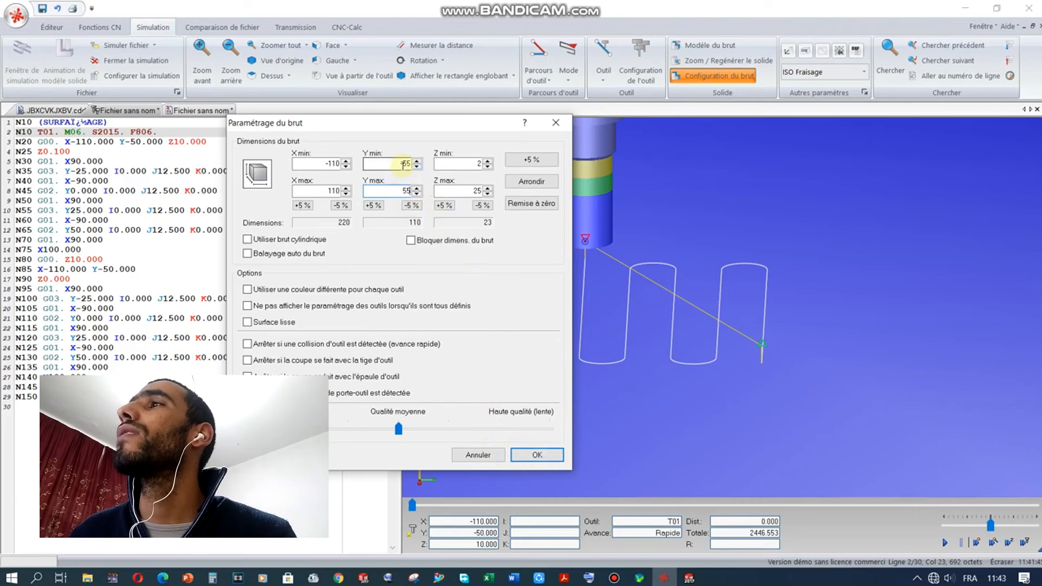
# Step: Apply the Z 2–25 stock settings and close the feed and speed calculator
pyautogui.click(524, 454)
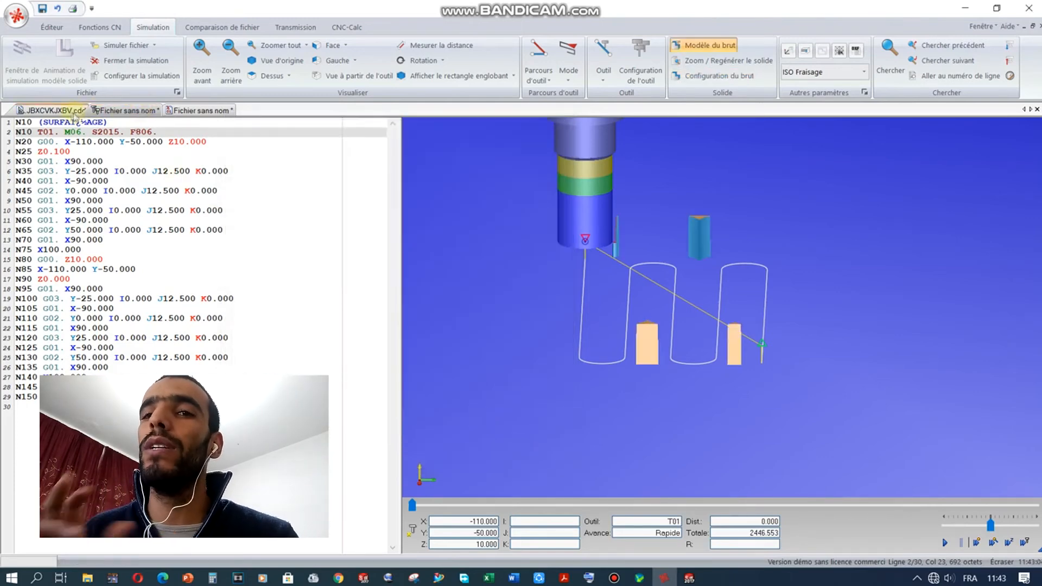
pyautogui.click(53, 110)
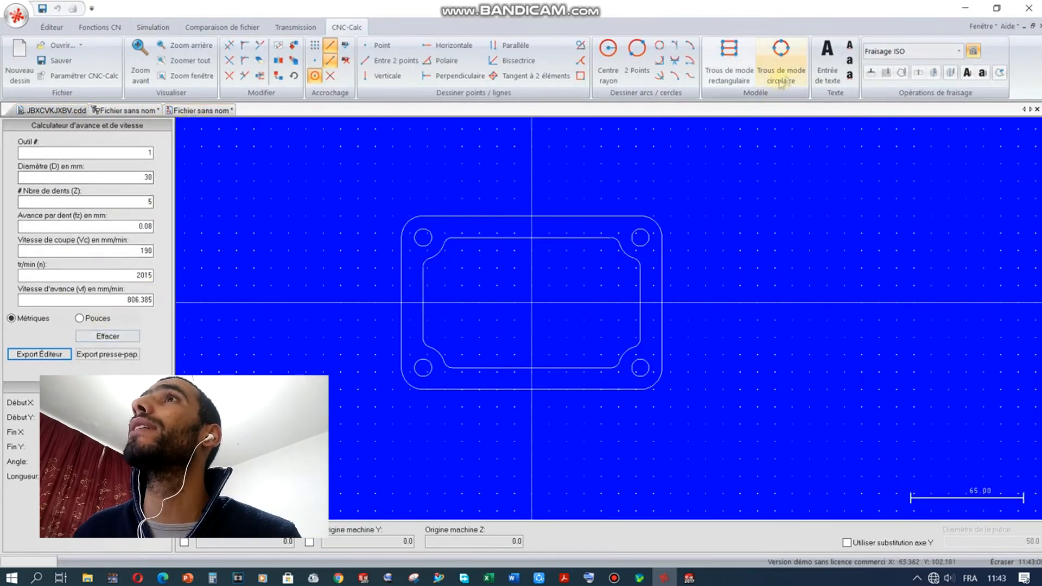
pyautogui.click(974, 52)
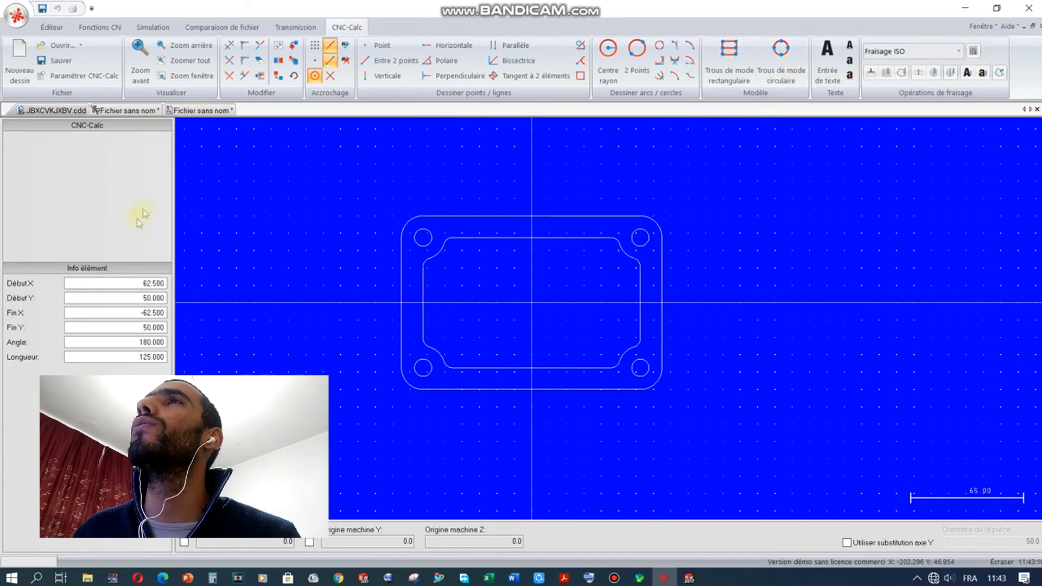
# Step: Bring up the CNC-Calc drawing of the 150×100 plate with R12.5 corners and four holes
pyautogui.click(212, 111)
pyautogui.click(52, 110)
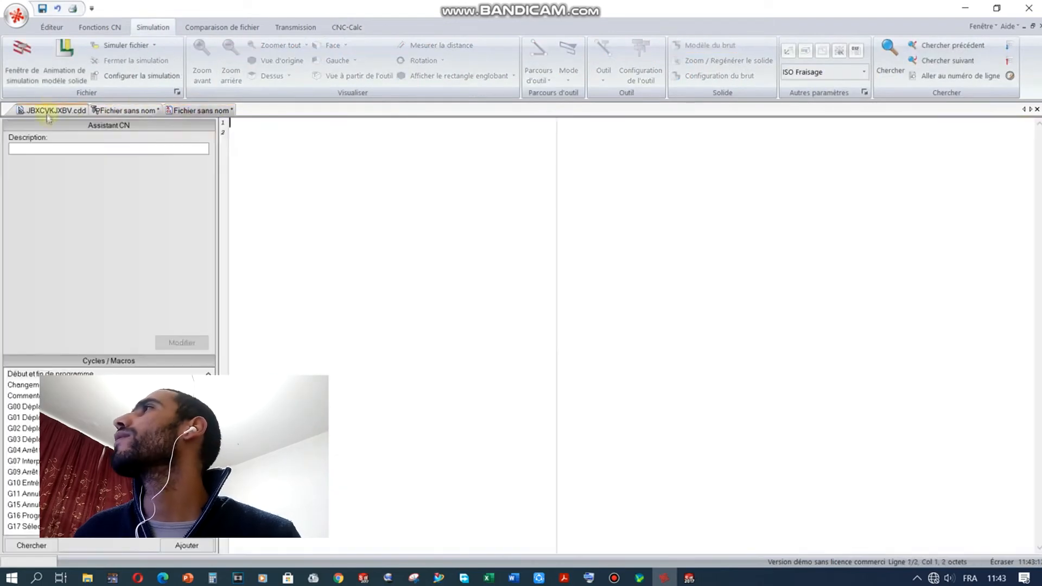
pyautogui.click(125, 111)
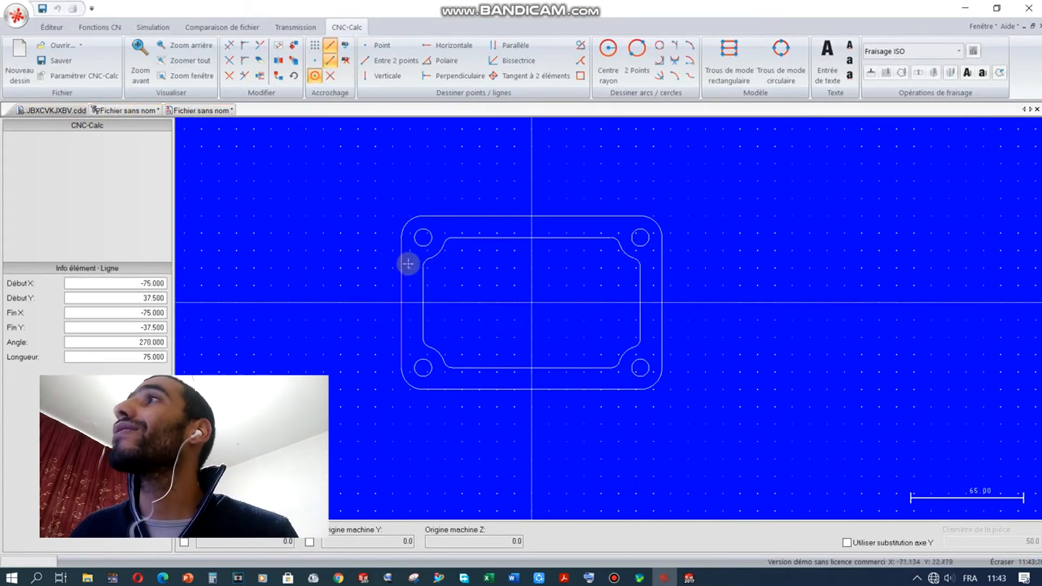
# Step: View the face-milling toolpath from a top perspective, run it to the end, and open the 220×110×23 stock settings
pyautogui.click(131, 110)
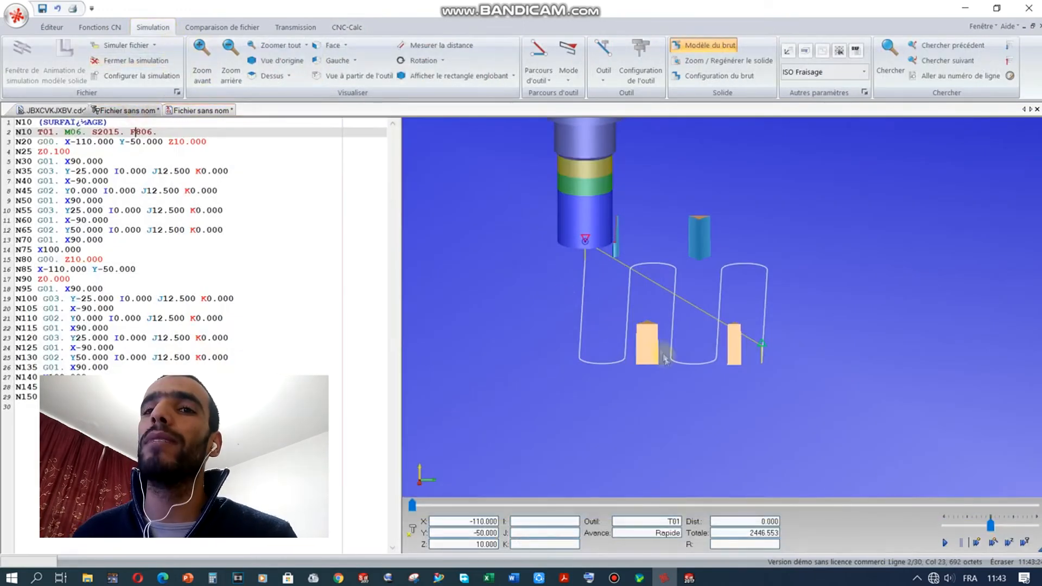
pyautogui.scroll(3, 648, 356)
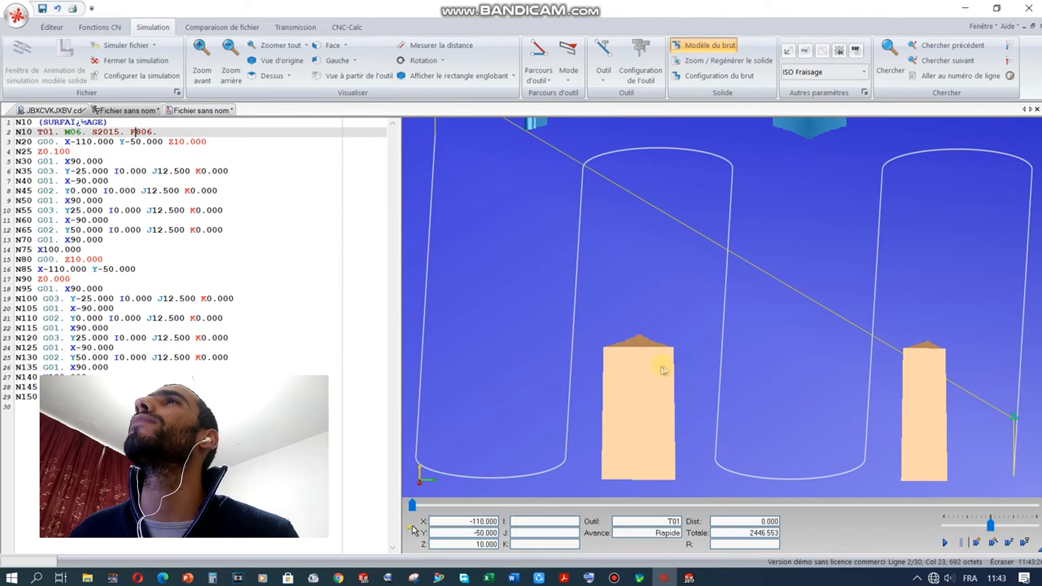
pyautogui.scroll(2, 661, 369)
pyautogui.scroll(-5, 657, 326)
pyautogui.moveTo(685, 314); pyautogui.dragTo(724, 323)
pyautogui.scroll(3, 660, 346)
pyautogui.scroll(-3, 659, 345)
pyautogui.click(944, 542)
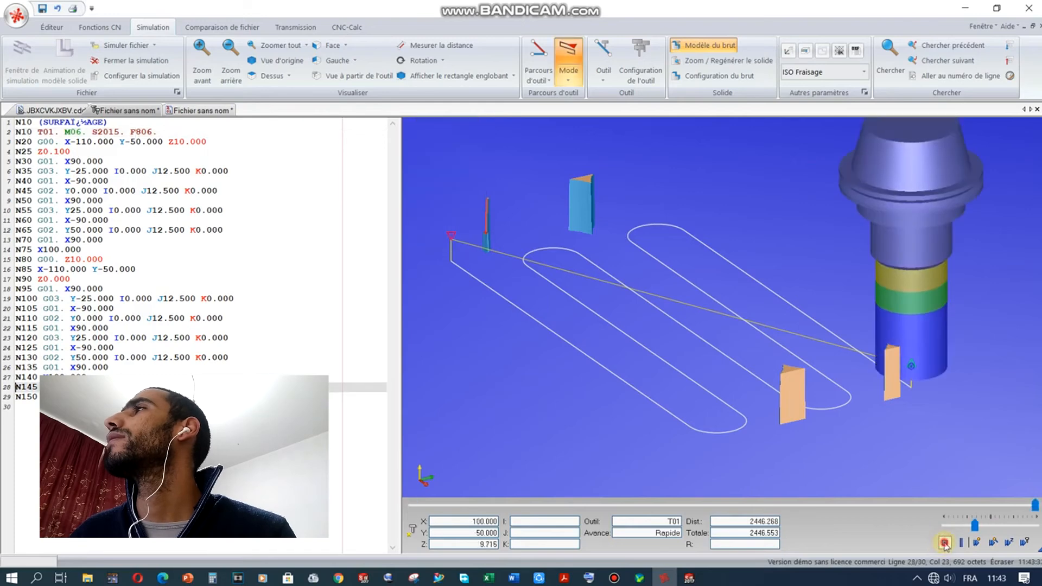
pyautogui.click(720, 78)
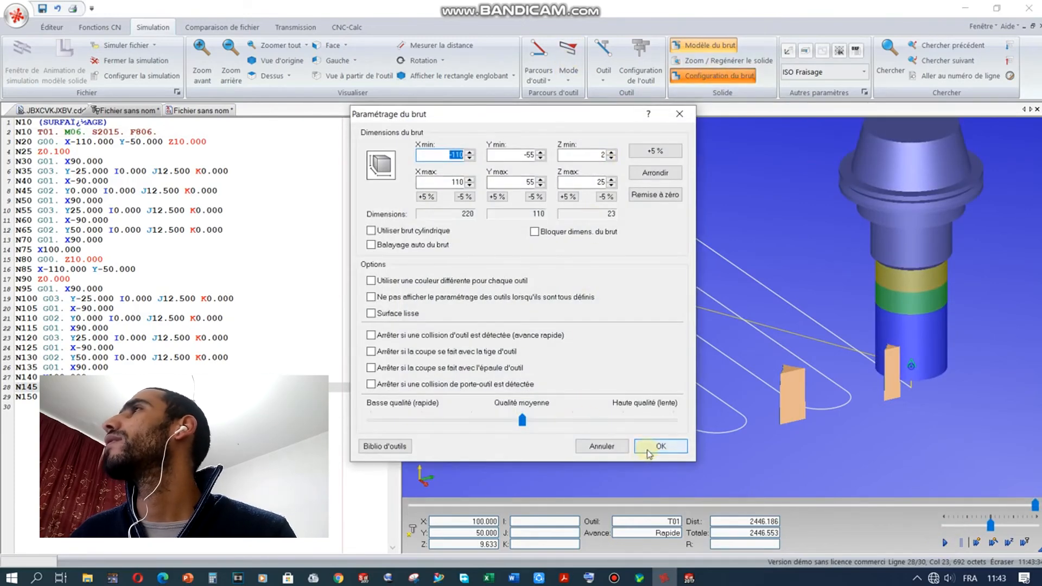
# Step: Close the stock dialog and orbit to a near side view of the toolpath
pyautogui.click(649, 447)
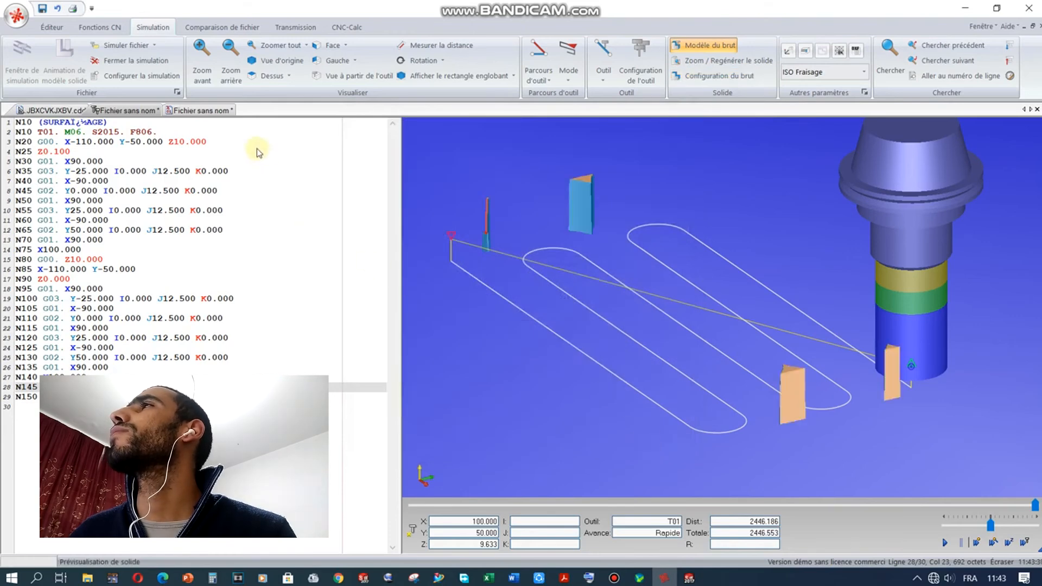
pyautogui.scroll(1, 510, 298)
pyautogui.scroll(-2, 519, 306)
pyautogui.moveTo(702, 245); pyautogui.dragTo(709, 222)
# Step: Redefine the stock with Z max 2 and Z min −25 (220×110×27 mm) and confirm
pyautogui.click(716, 75)
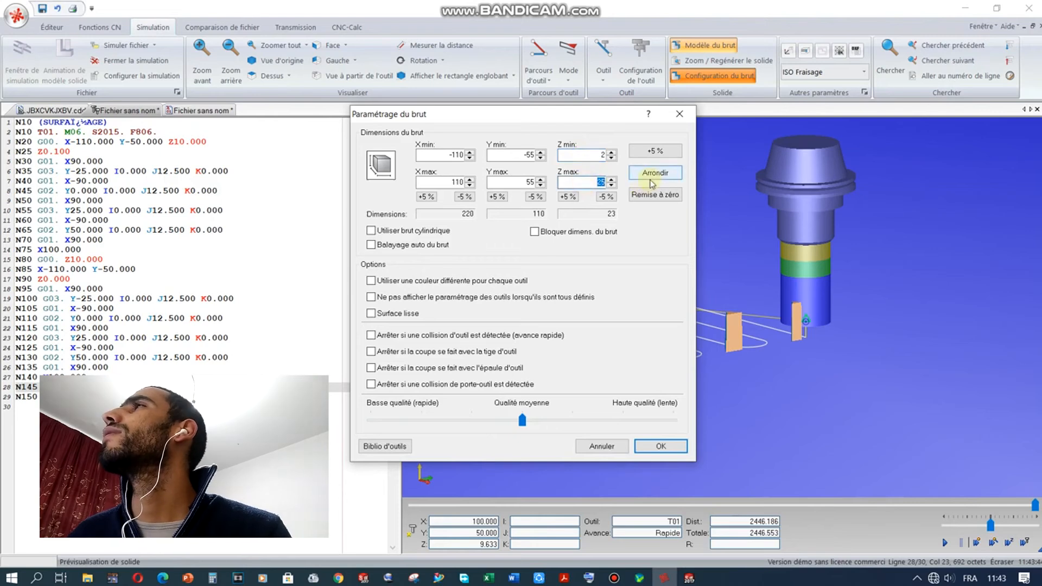
pyautogui.write('2')
pyautogui.moveTo(596, 156); pyautogui.dragTo(681, 161)
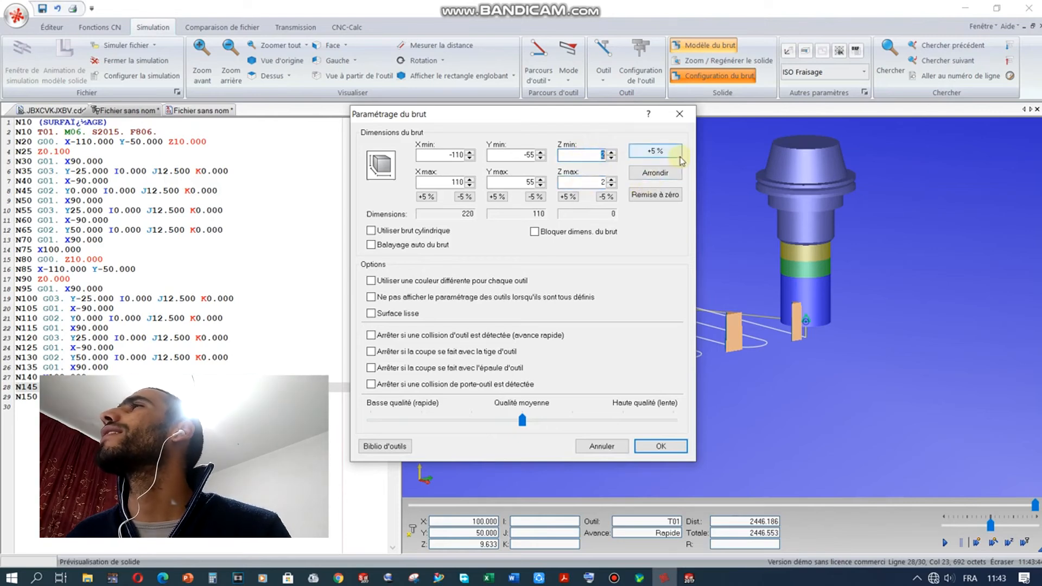
pyautogui.press('BackSpace')
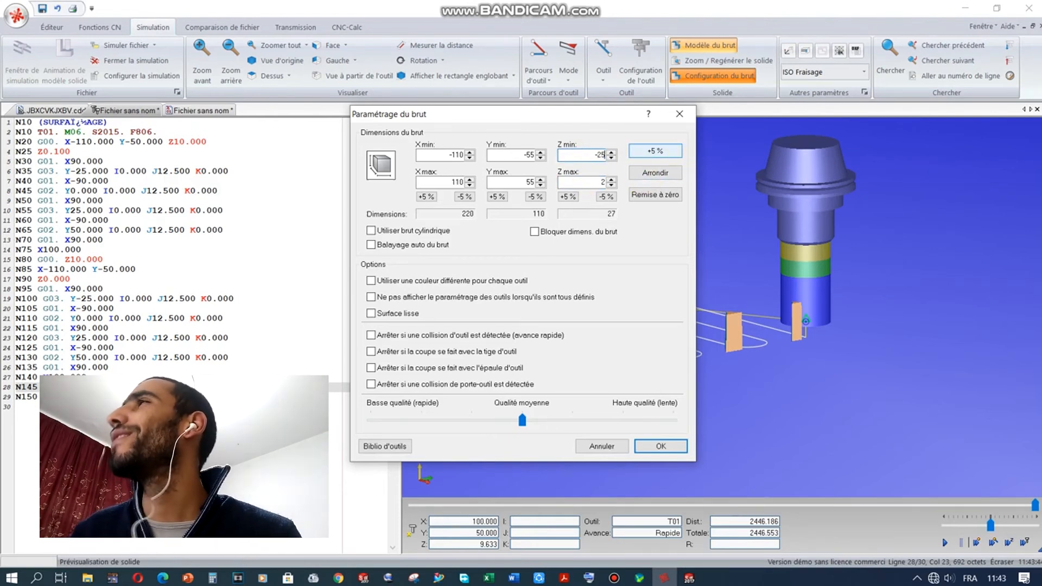
pyautogui.click(655, 456)
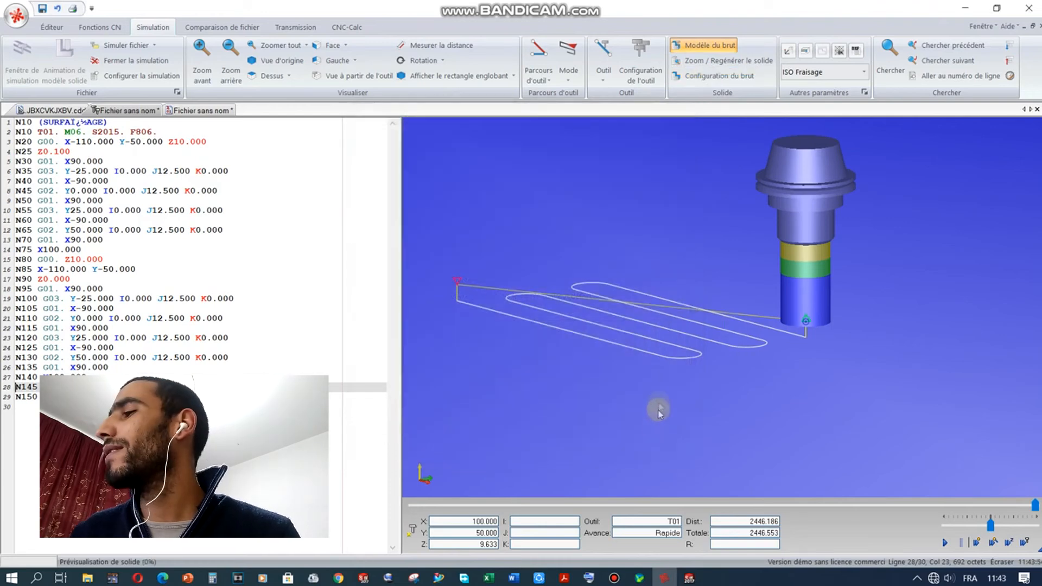
pyautogui.moveTo(668, 233); pyautogui.dragTo(660, 297)
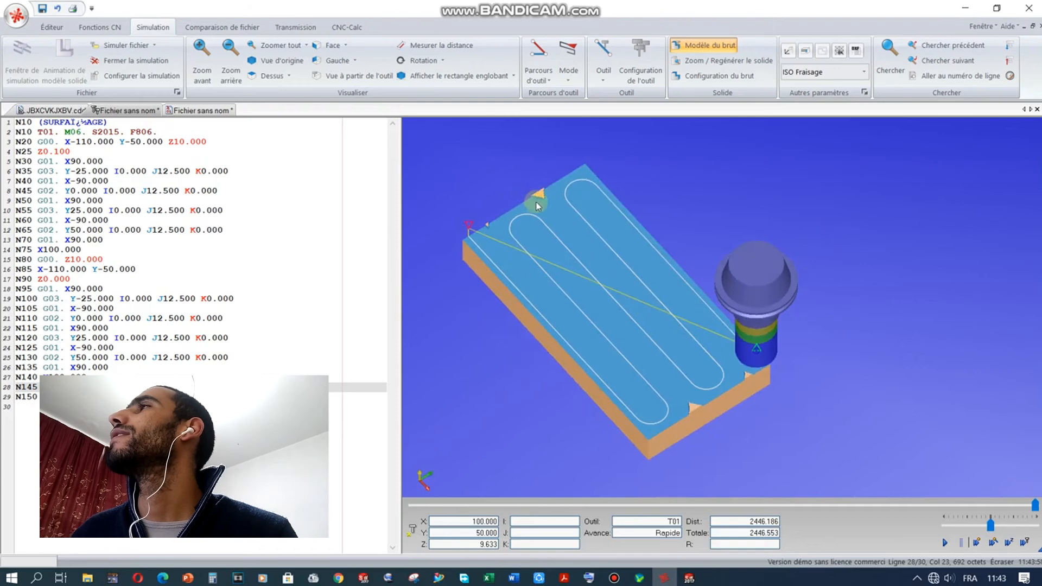
pyautogui.scroll(4, 535, 199)
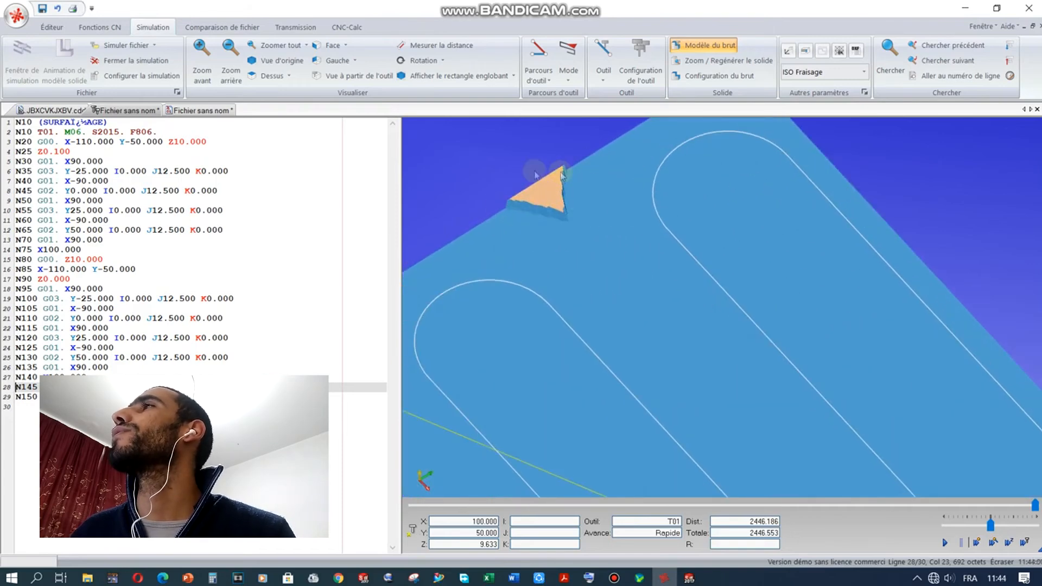
pyautogui.scroll(-2, 581, 239)
pyautogui.scroll(-2, 581, 239)
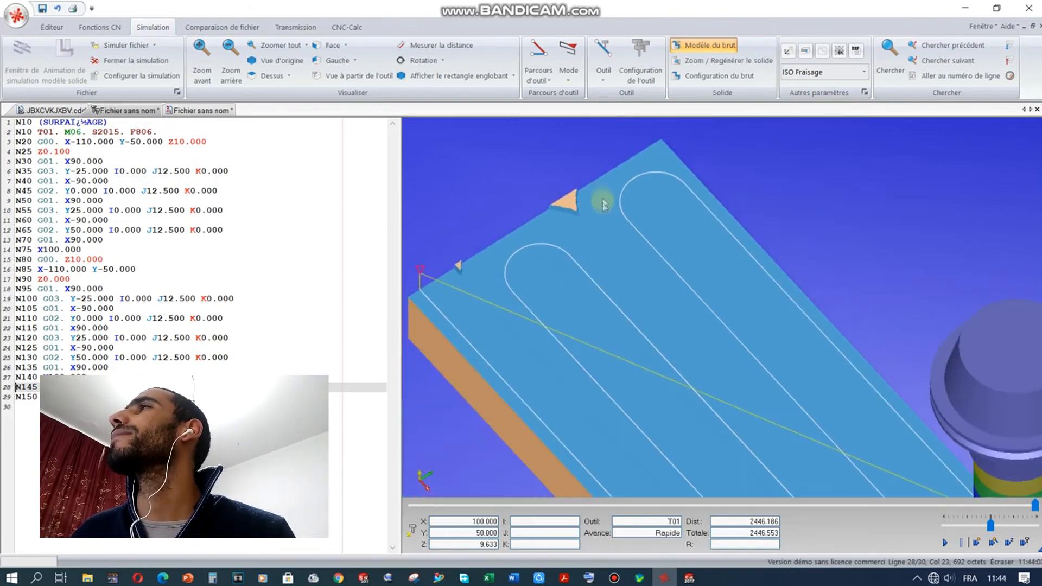
pyautogui.moveTo(688, 578)
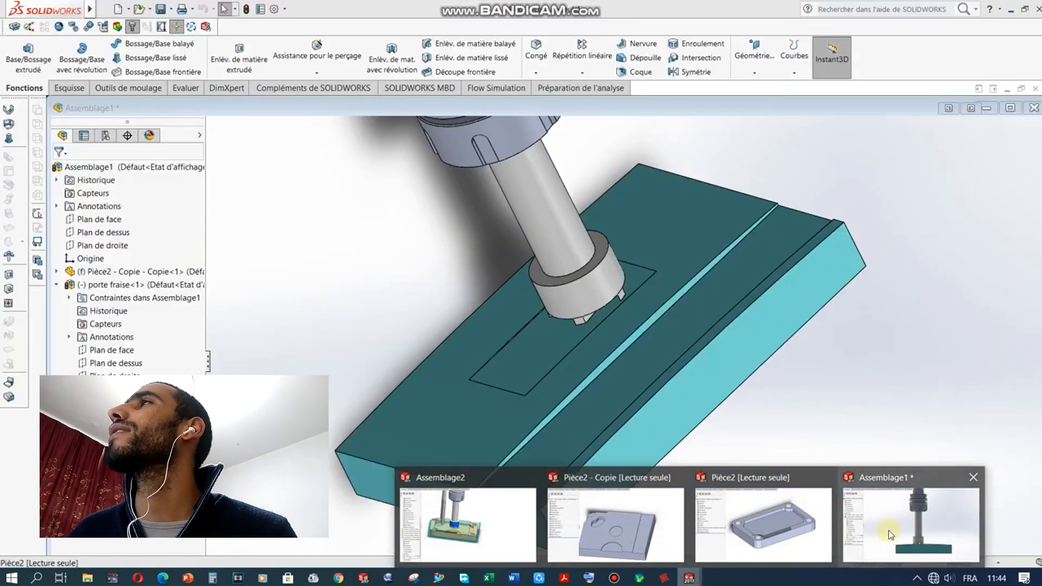
pyautogui.click(888, 529)
pyautogui.moveTo(700, 342); pyautogui.dragTo(628, 238, button='middle')
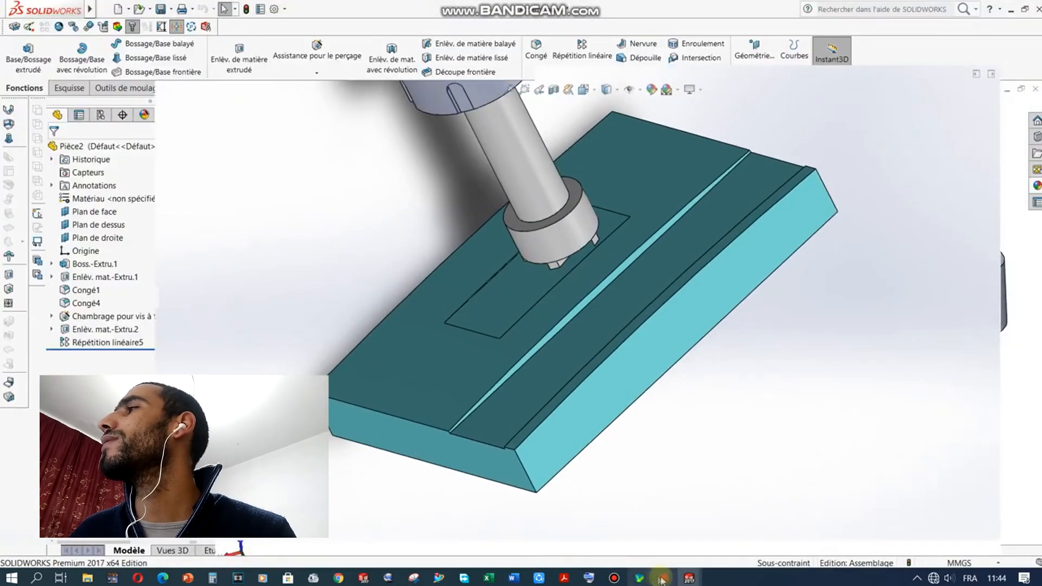
pyautogui.click(664, 578)
pyautogui.scroll(-5, 573, 251)
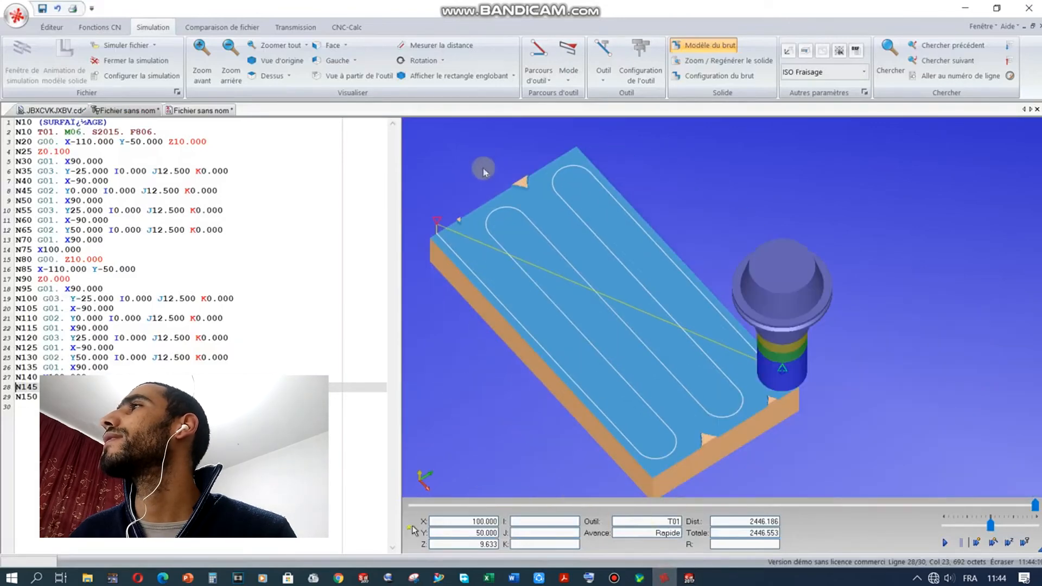
# Step: Cycle through the open documents back to the JBXCVKJXBV.cdd face-milling code and its simulation
pyautogui.scroll(1, 430, 241)
pyautogui.scroll(-1, 446, 242)
pyautogui.scroll(-1, 561, 247)
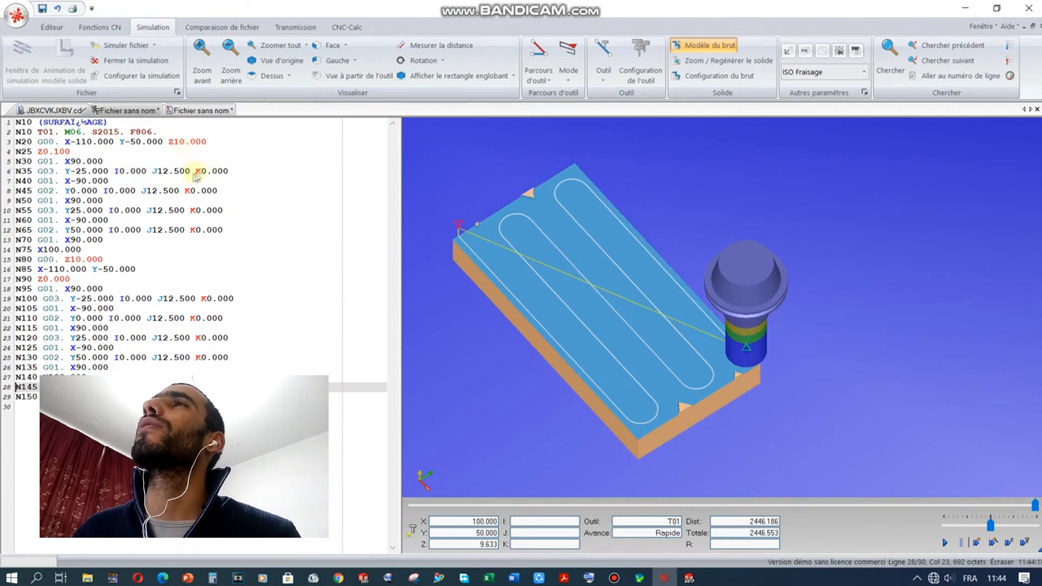
pyautogui.click(178, 111)
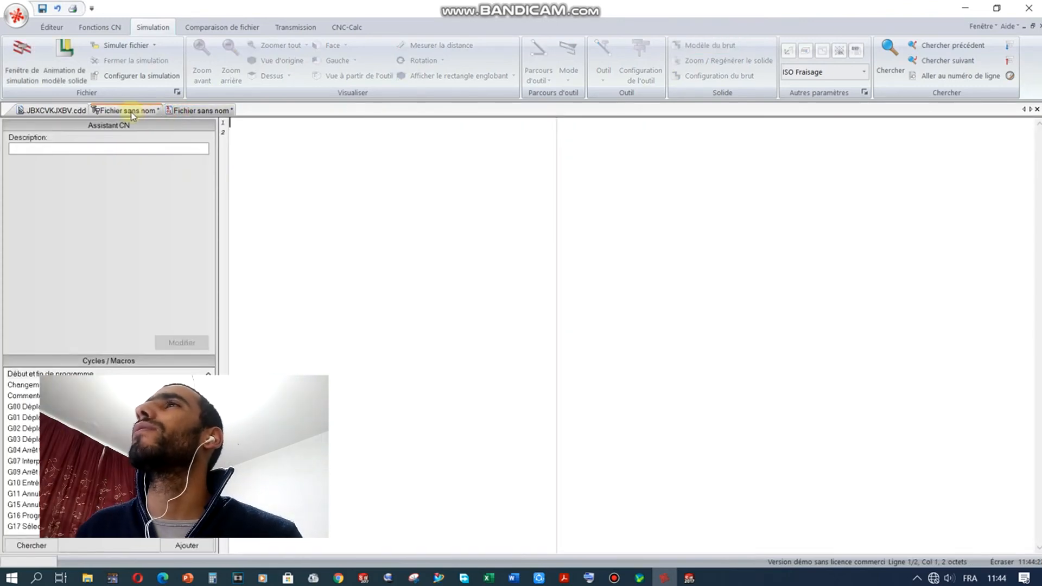
pyautogui.click(131, 113)
pyautogui.click(360, 26)
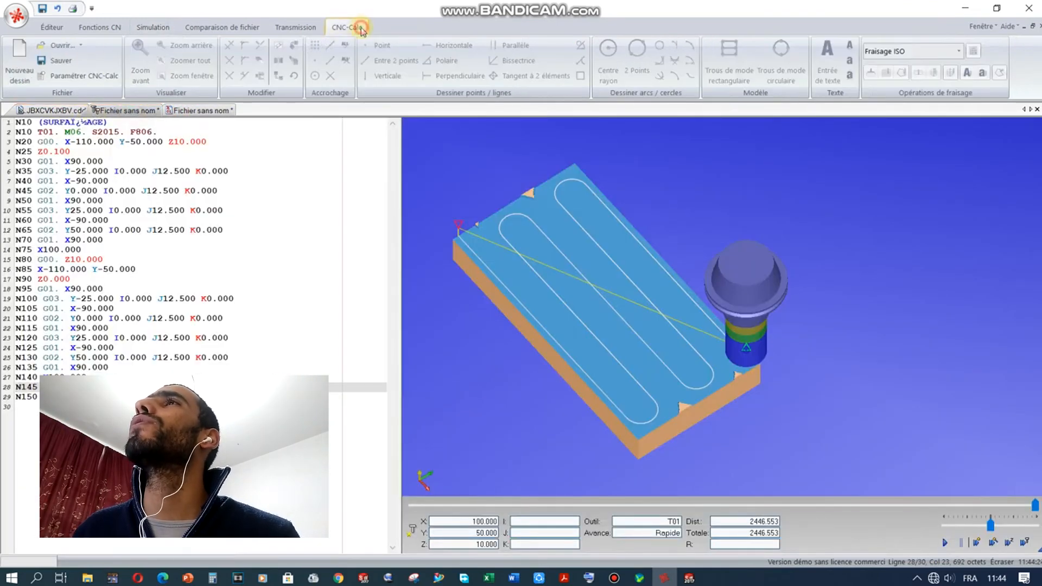
pyautogui.click(60, 111)
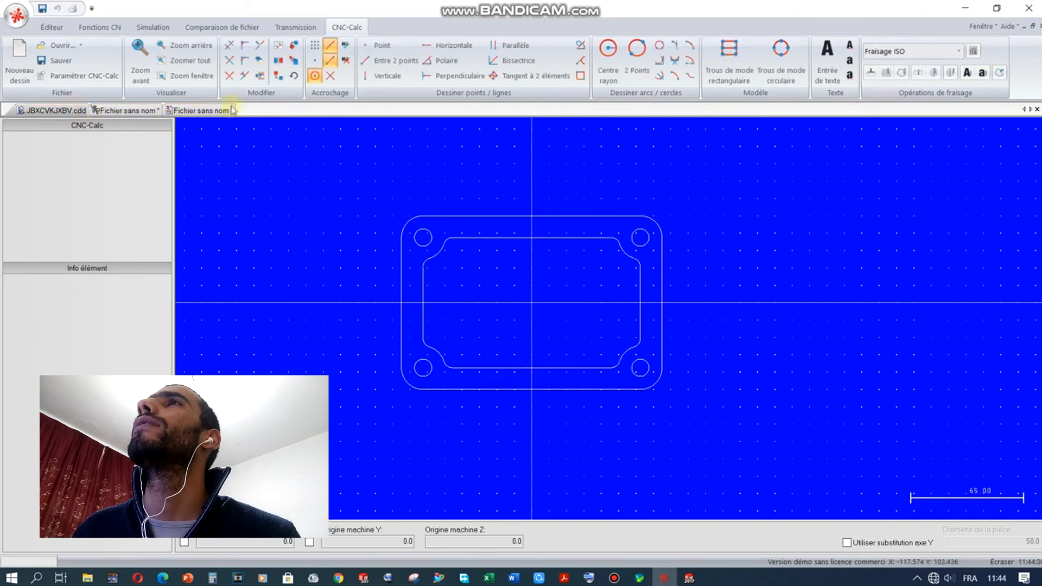
pyautogui.click(130, 111)
pyautogui.click(54, 111)
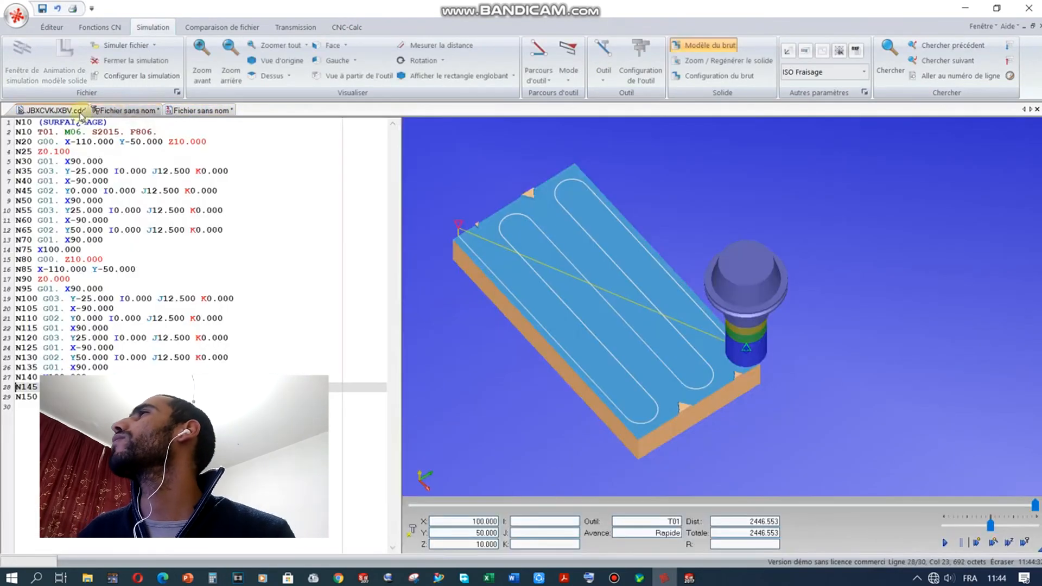
pyautogui.click(37, 154)
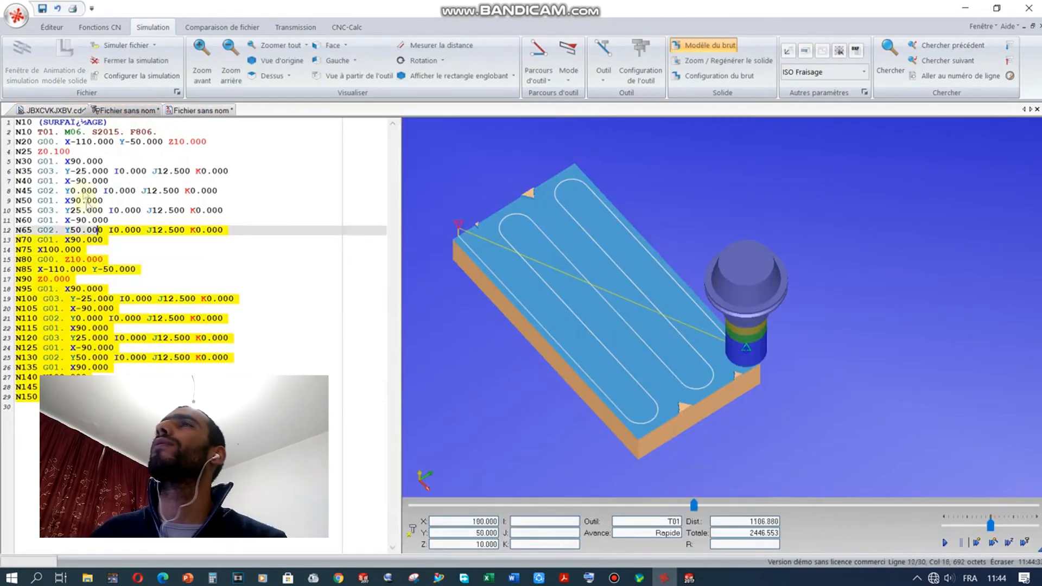
# Step: Delete the entire surfacing program code and bring up the empty 'Fichier sans nom' program
pyautogui.click(18, 124)
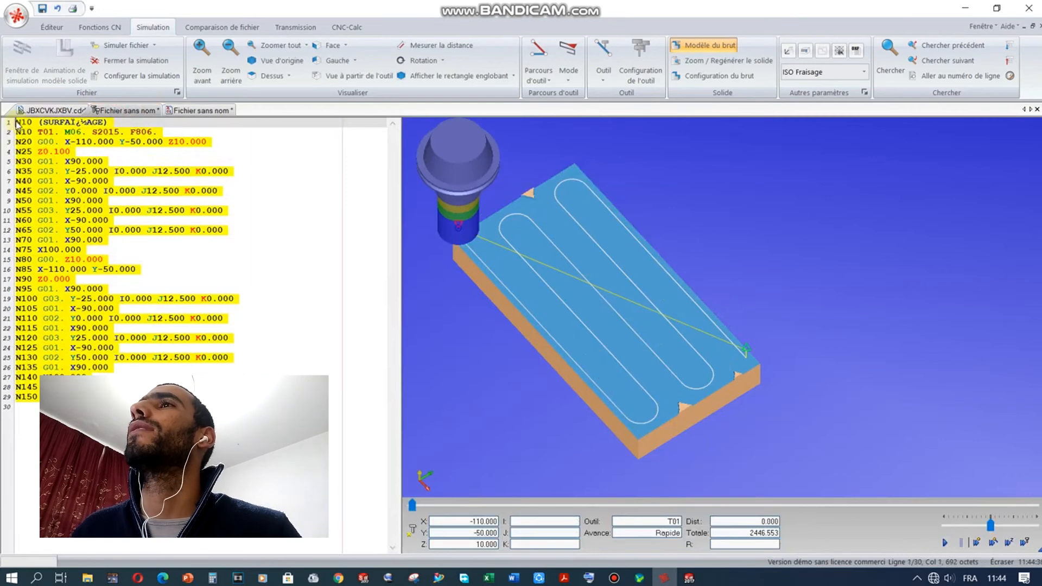
pyautogui.hotkey('ctrl', 'a')
pyautogui.press('Delete')
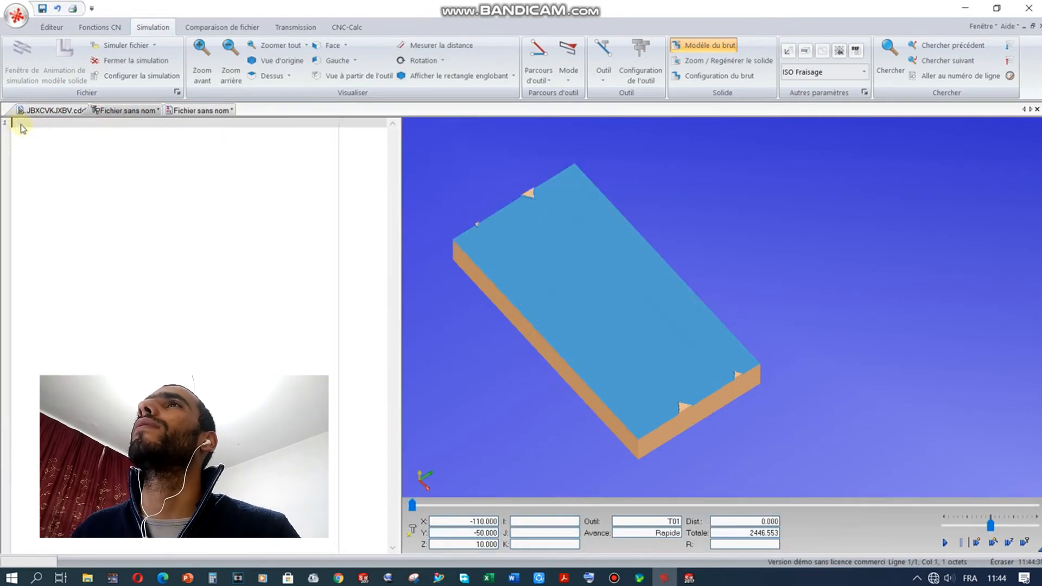
pyautogui.click(202, 111)
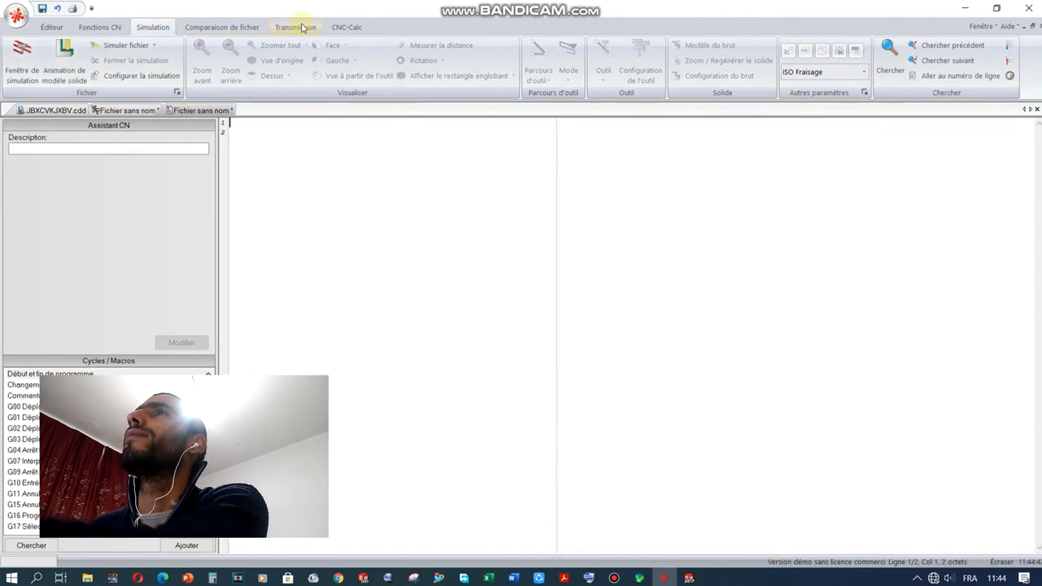
# Step: Start a face-milling operation on the JBXCVKJXBV.cdd drawing and select the plate contour
pyautogui.click(347, 27)
pyautogui.click(54, 110)
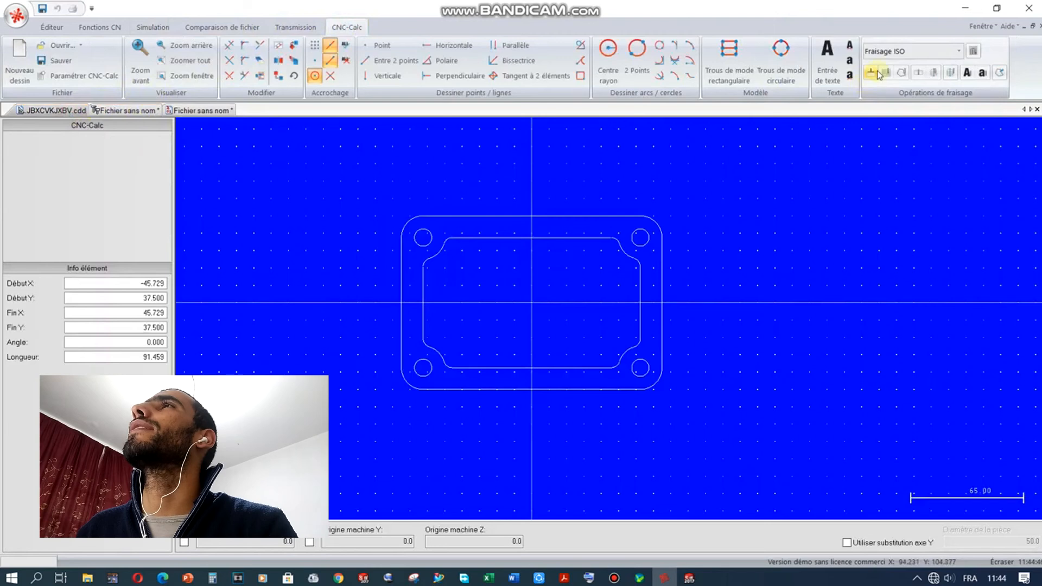
pyautogui.click(878, 75)
pyautogui.click(531, 217)
pyautogui.click(663, 359)
pyautogui.click(199, 285)
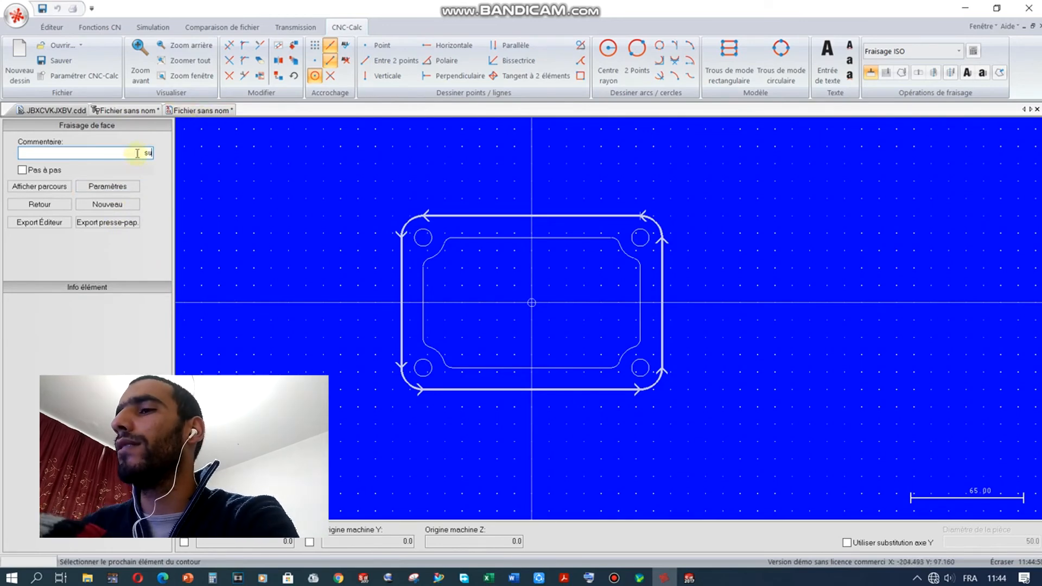
# Step: Set the face-milling strategy to Zigzag and export the toolpath G-code to the editor
pyautogui.click(107, 186)
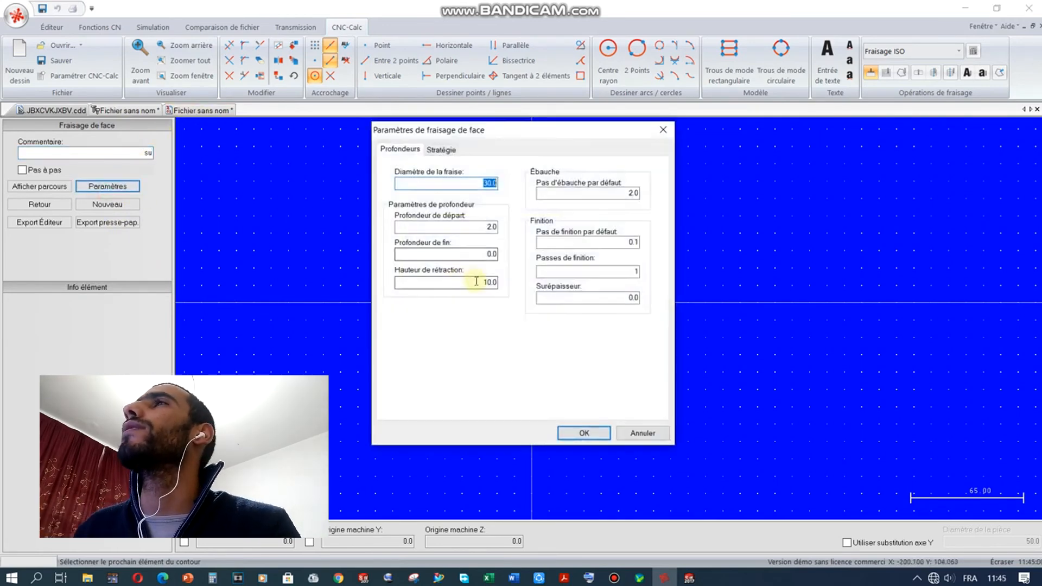
pyautogui.click(442, 152)
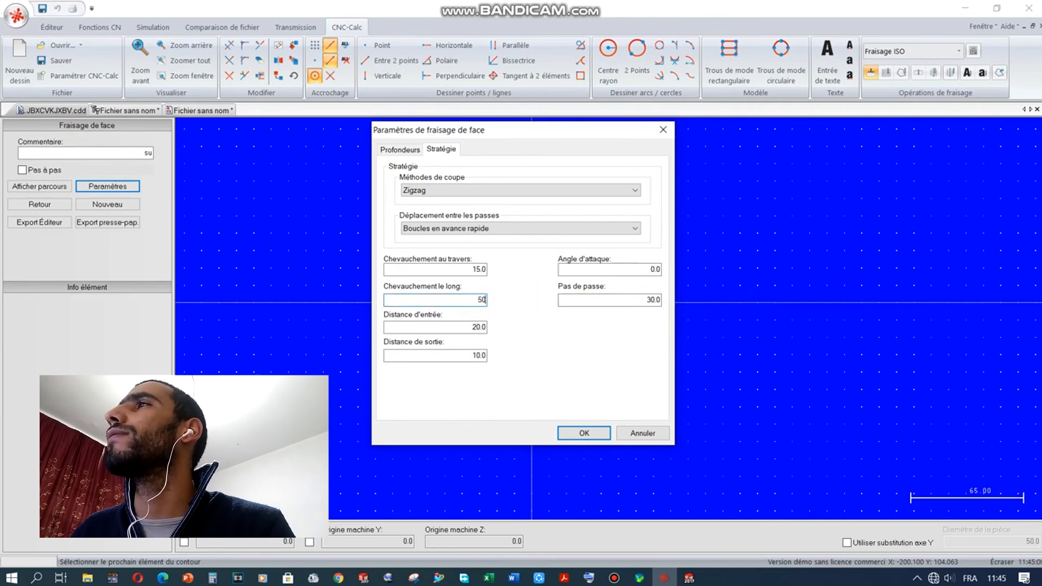
pyautogui.click(589, 434)
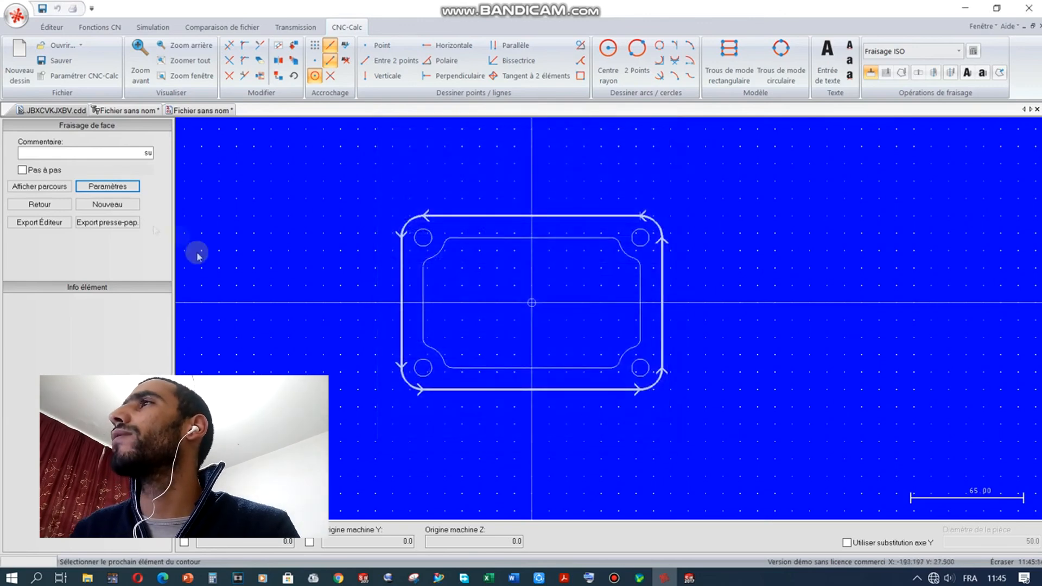
pyautogui.click(60, 223)
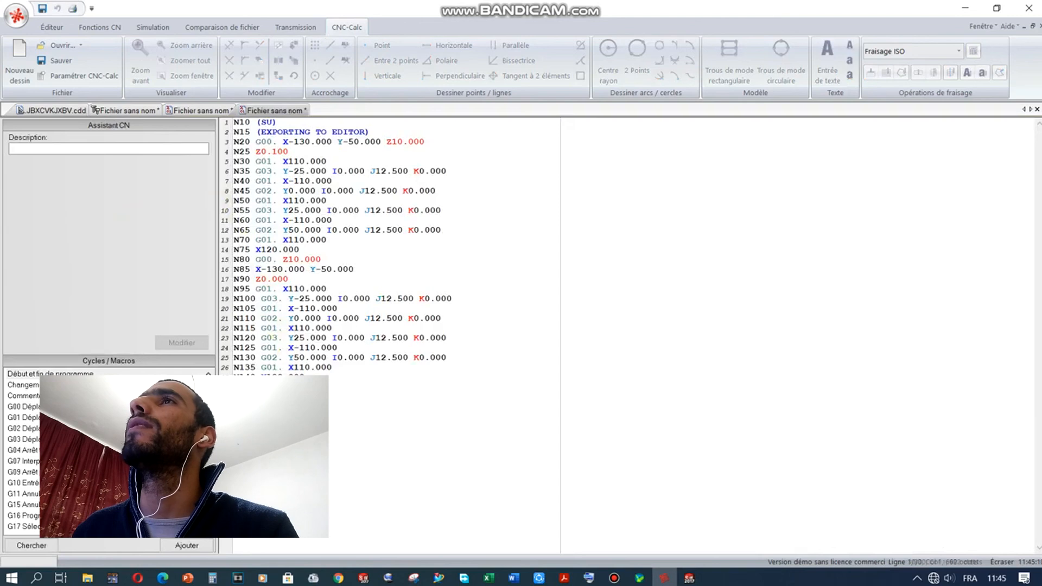
# Step: Check the exported G-code program, then return to the plate drawing and end face-milling
pyautogui.click(272, 387)
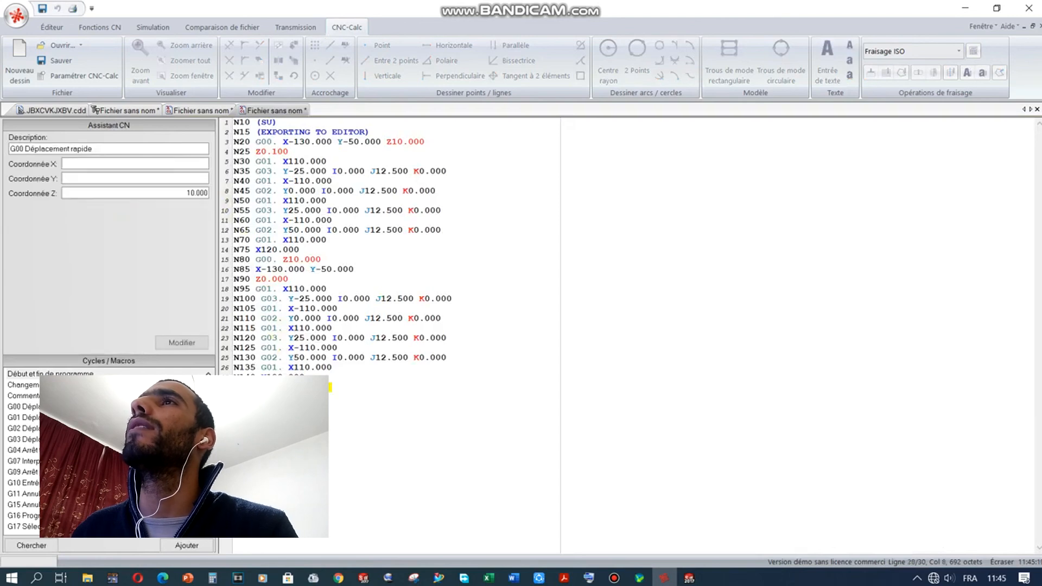
pyautogui.click(214, 109)
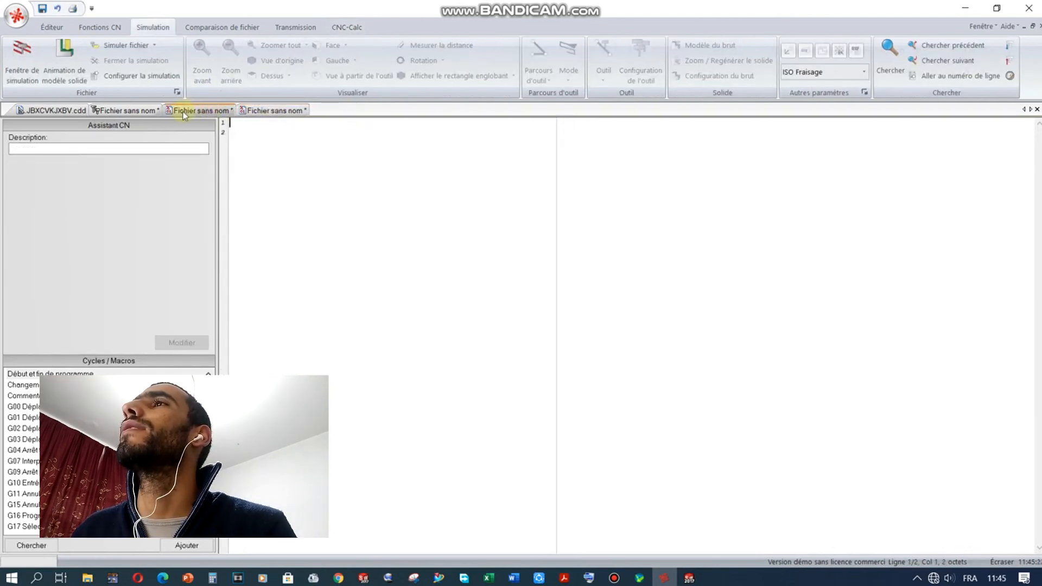
pyautogui.click(262, 110)
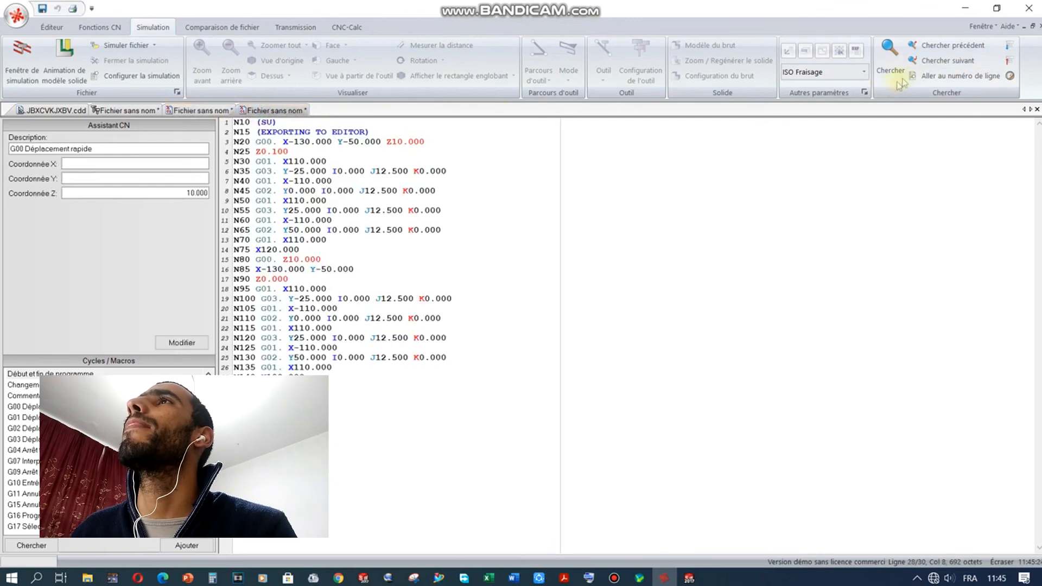
pyautogui.click(345, 27)
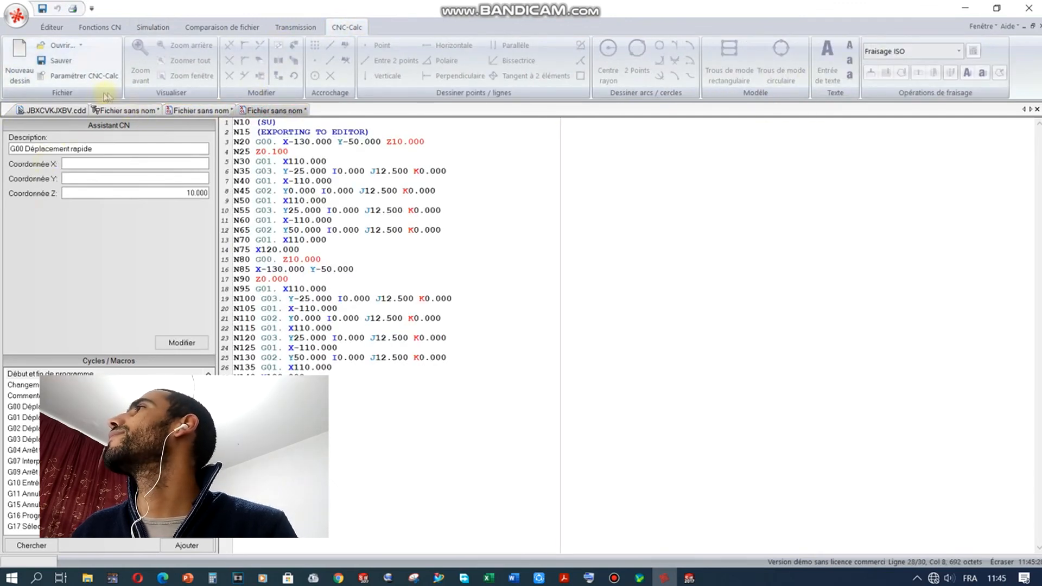
pyautogui.click(75, 112)
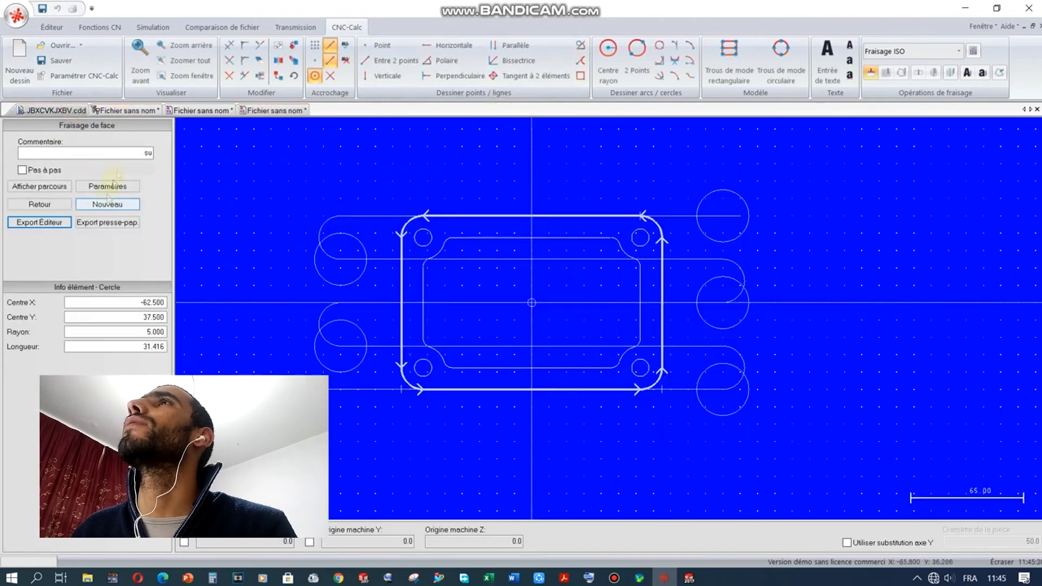
pyautogui.click(874, 75)
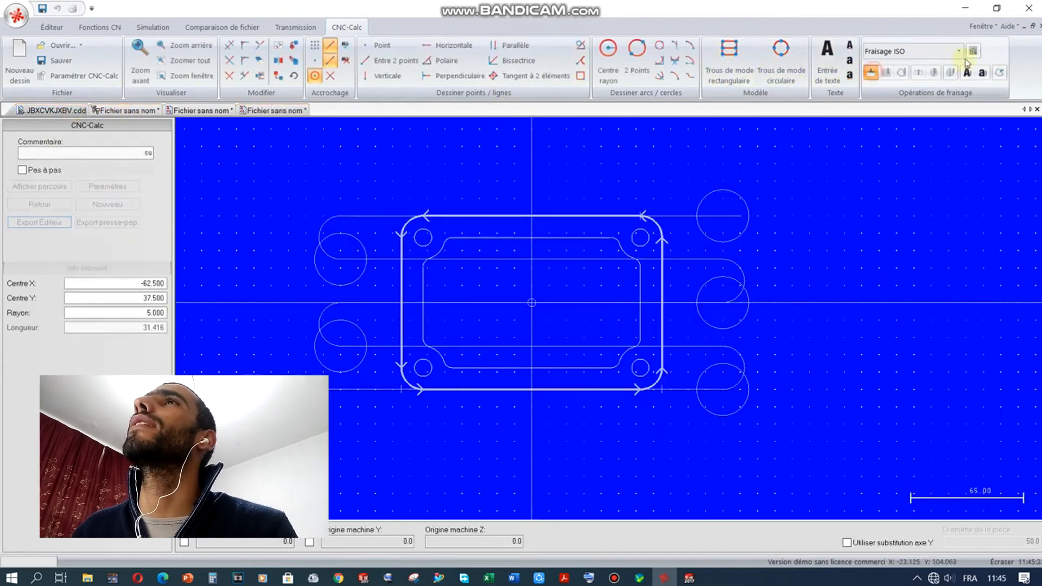
# Step: Enter 5 teeth and cutting speed 19, exporting N10 T01. M06. S2015. F806. to a new document
pyautogui.click(978, 56)
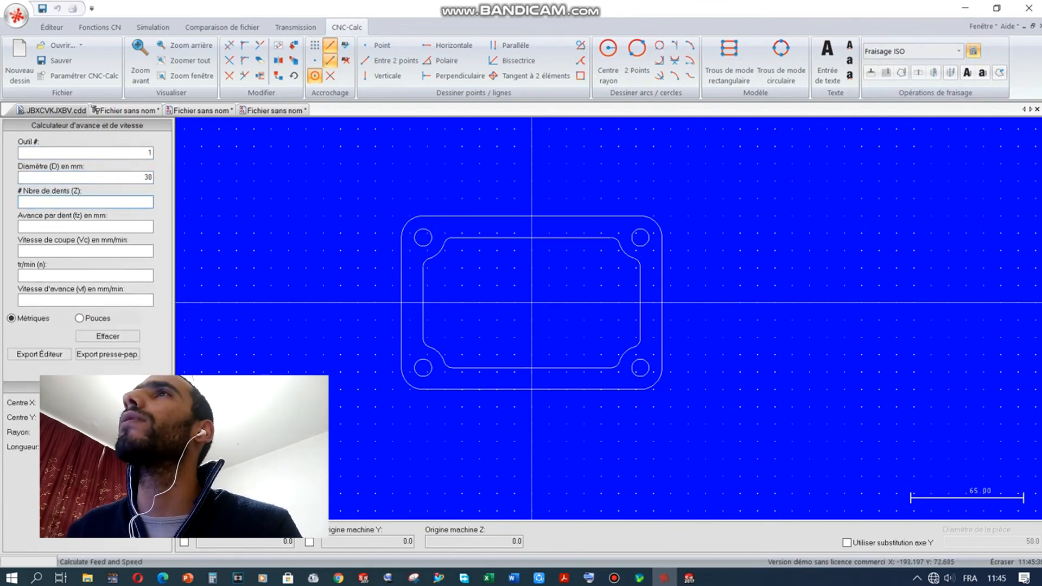
pyautogui.write('5')
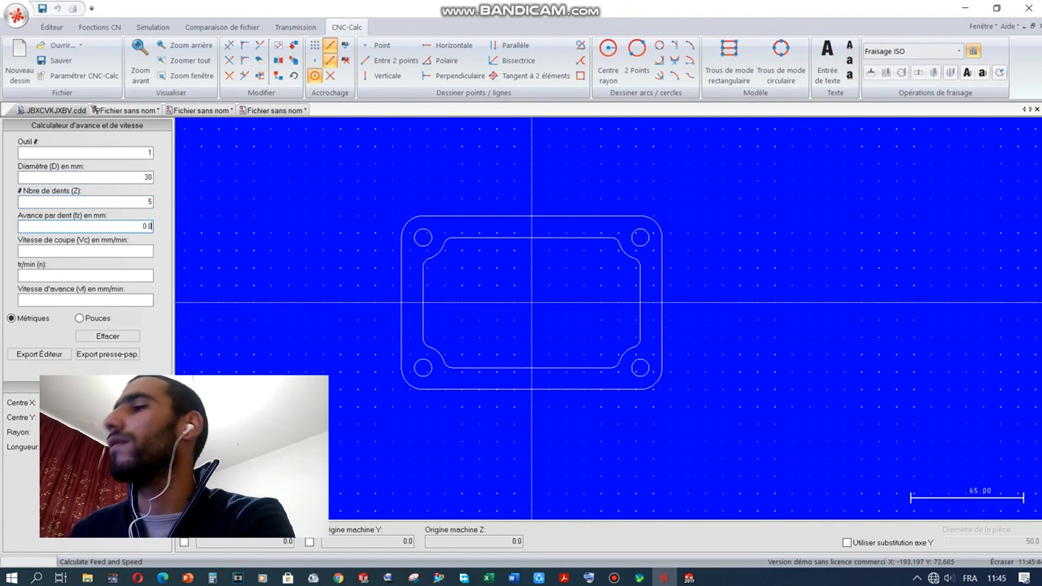
pyautogui.write('190')
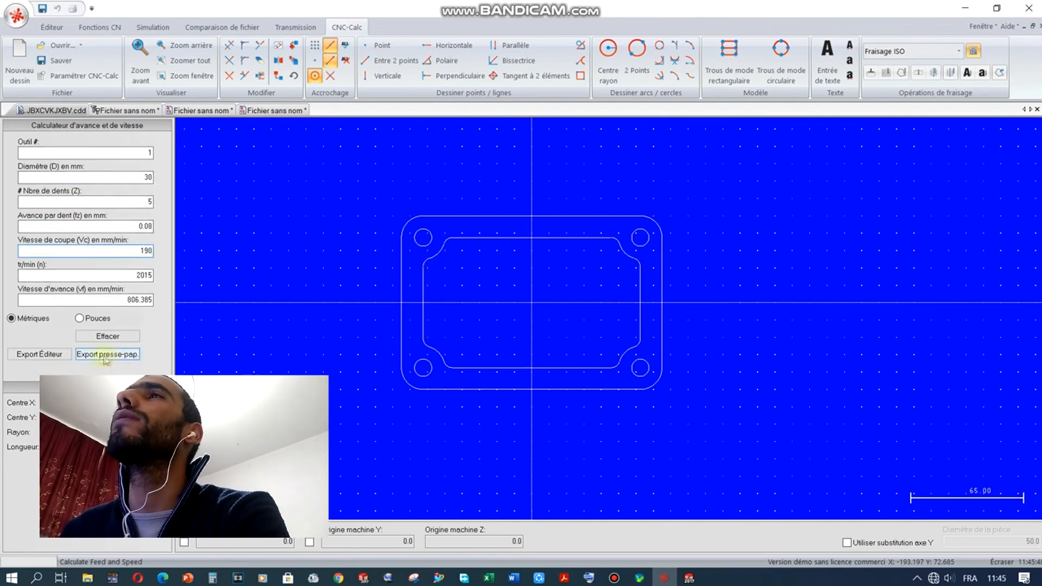
pyautogui.click(60, 356)
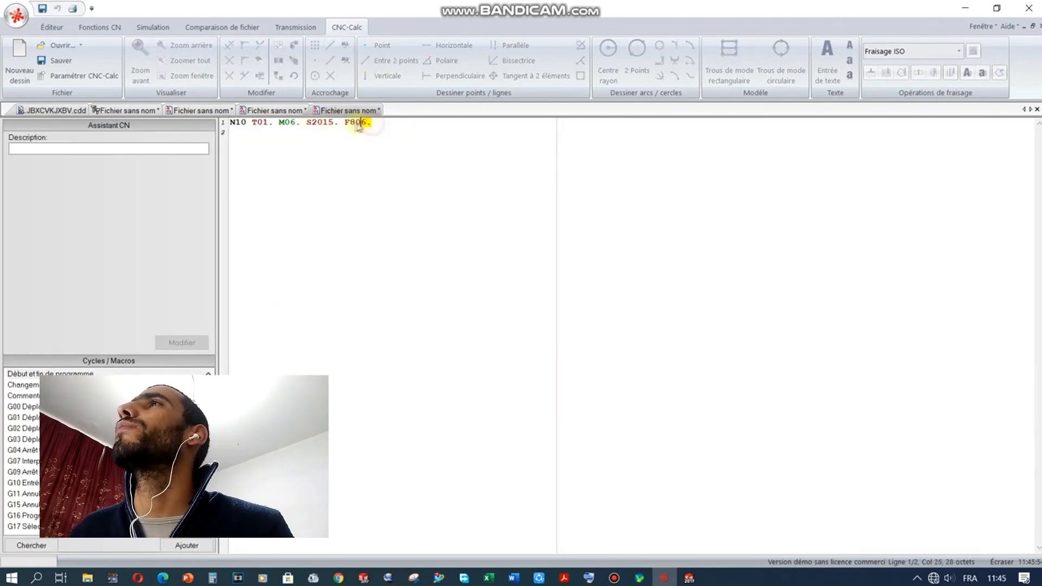
# Step: Cut the T01. M06. S2015. F806. words and go to the facing program's document
pyautogui.moveTo(358, 126); pyautogui.dragTo(242, 129)
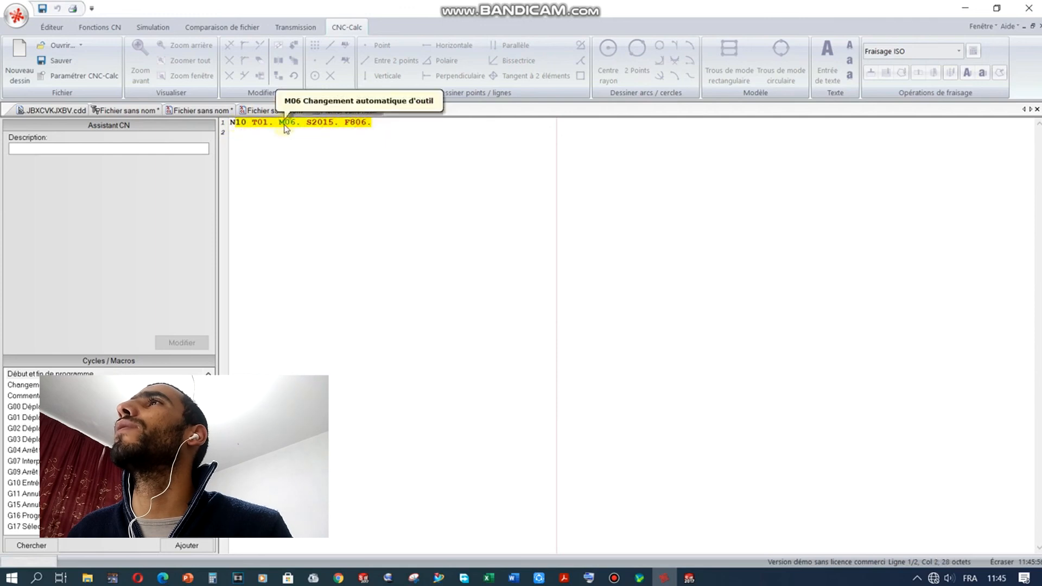
pyautogui.press('Delete')
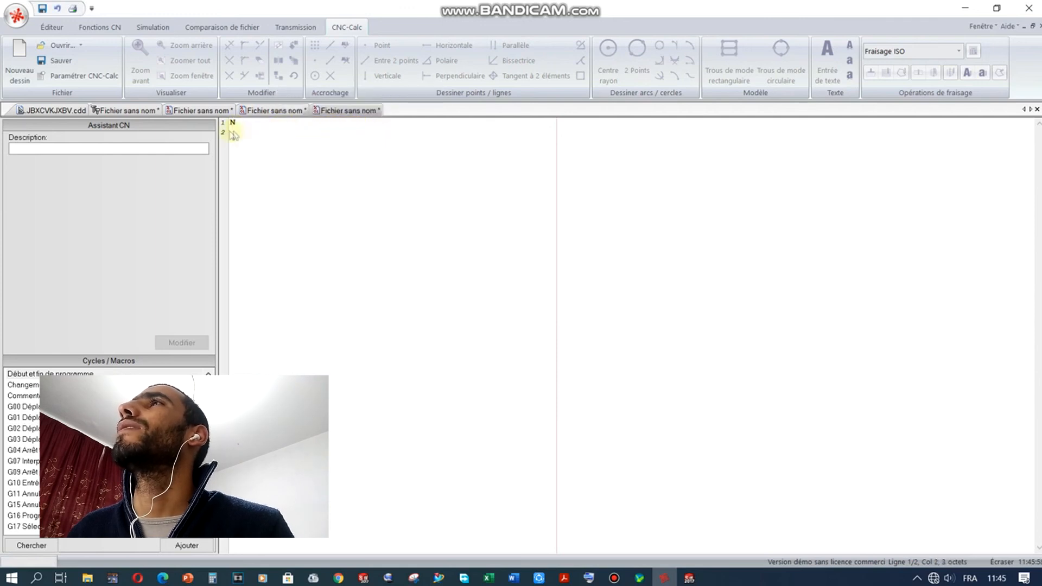
pyautogui.click(197, 116)
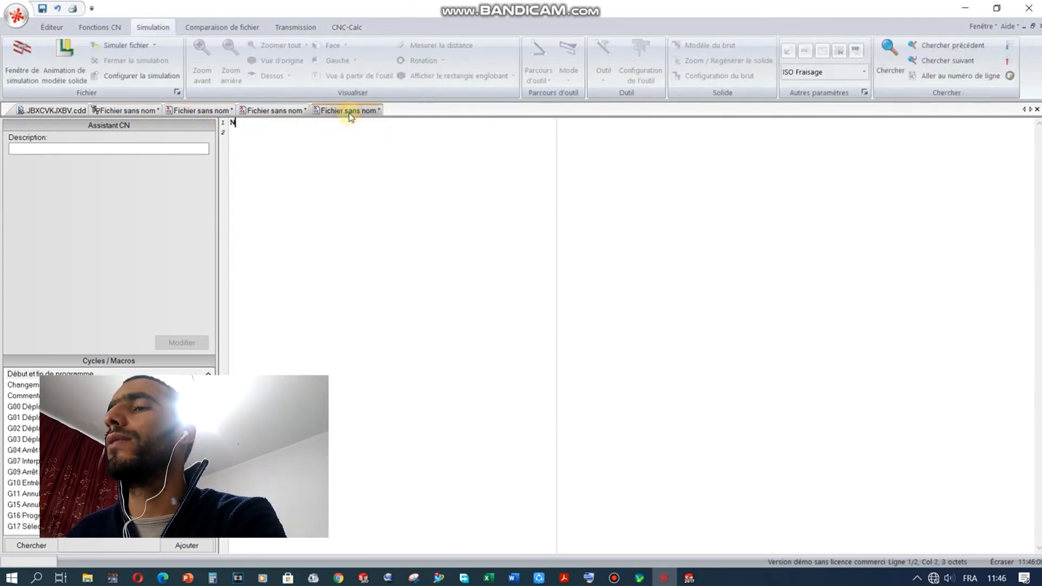
pyautogui.click(279, 111)
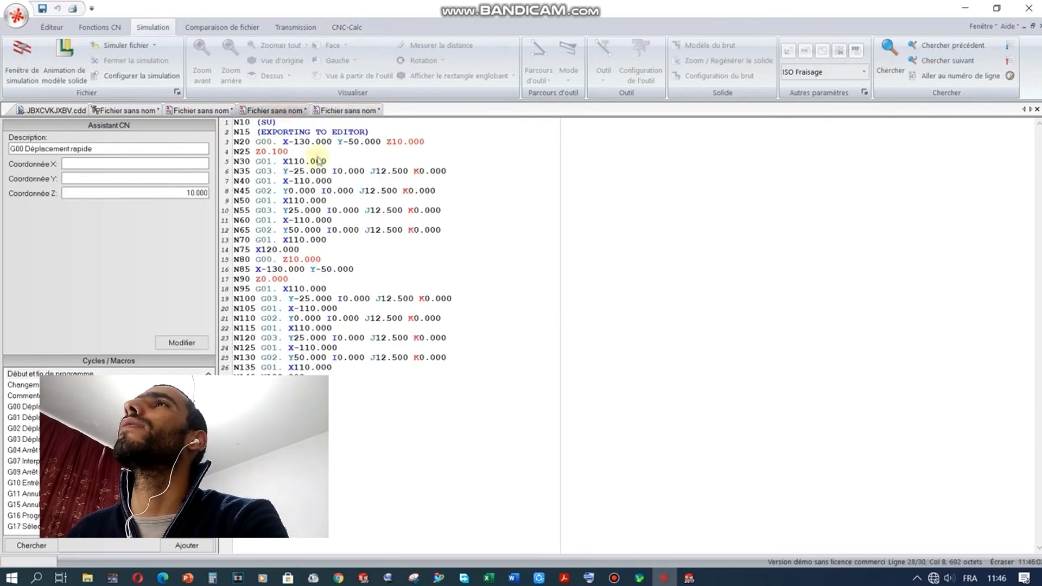
# Step: Replace the EXPORTING TO EDITOR line with the tool/speed/feed header, then cut the whole program
pyautogui.click(279, 124)
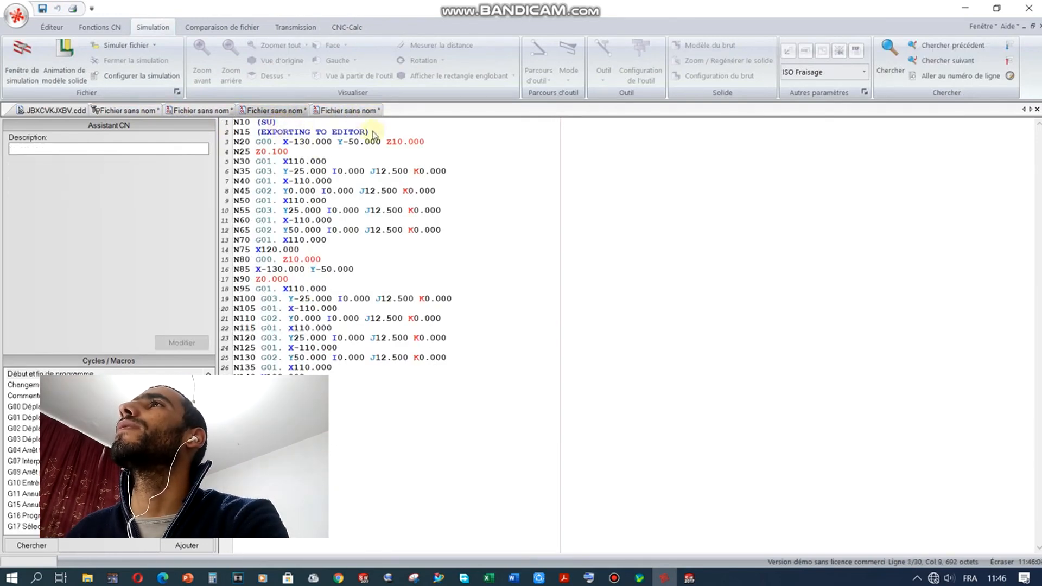
pyautogui.moveTo(344, 136); pyautogui.dragTo(252, 140)
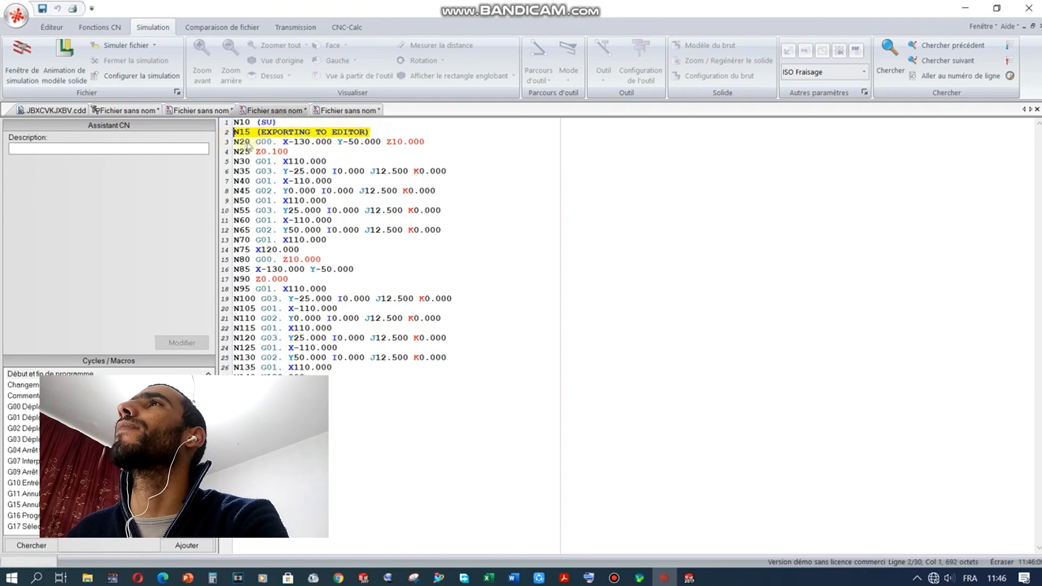
pyautogui.write('10 T01. M06. S2015. F806.')
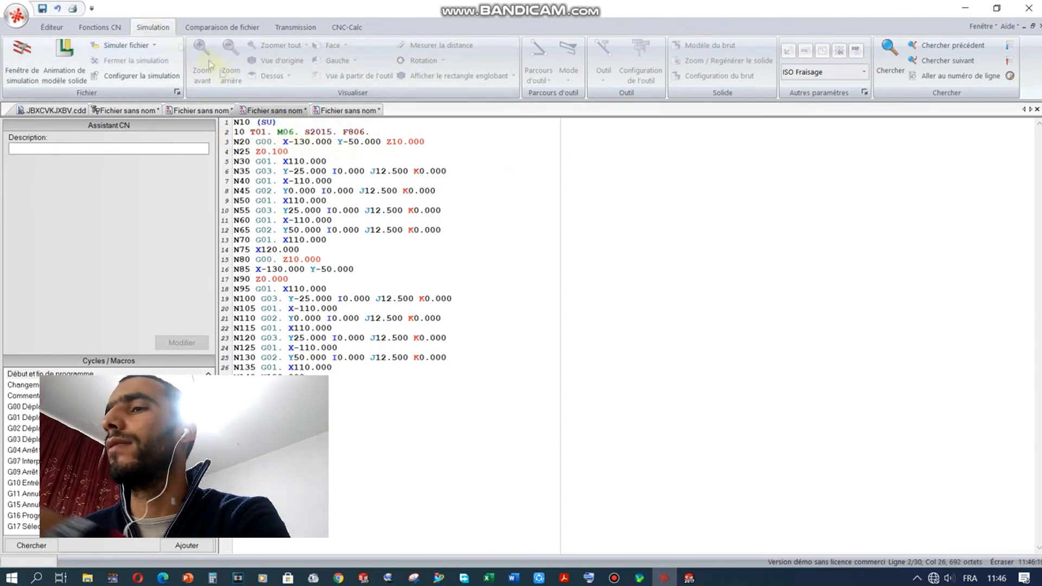
pyautogui.moveTo(355, 441); pyautogui.dragTo(227, 123)
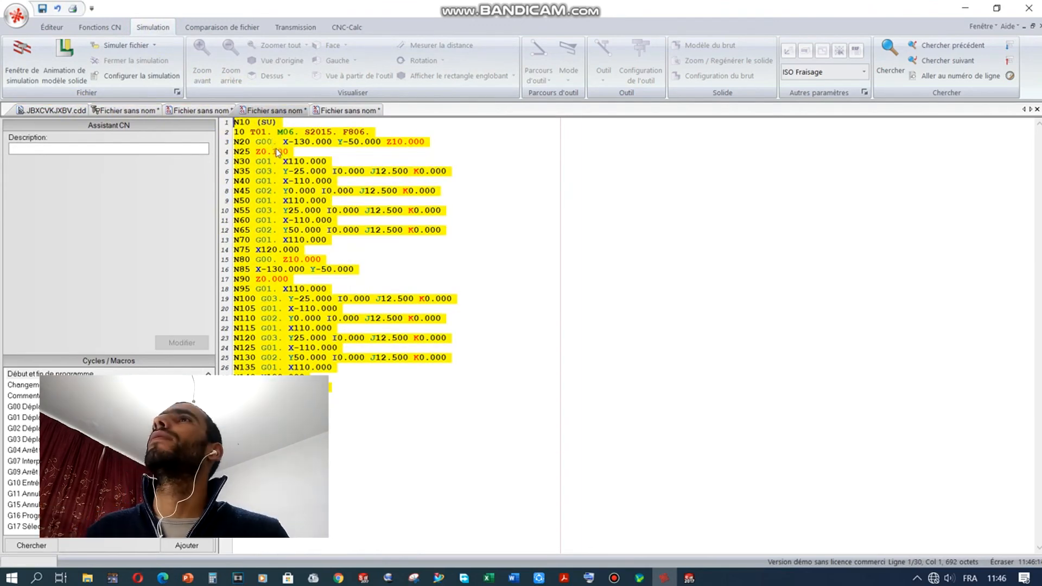
pyautogui.press('Delete')
# Step: Paste the facing program into the simulation document and reapply the stock block
pyautogui.click(131, 111)
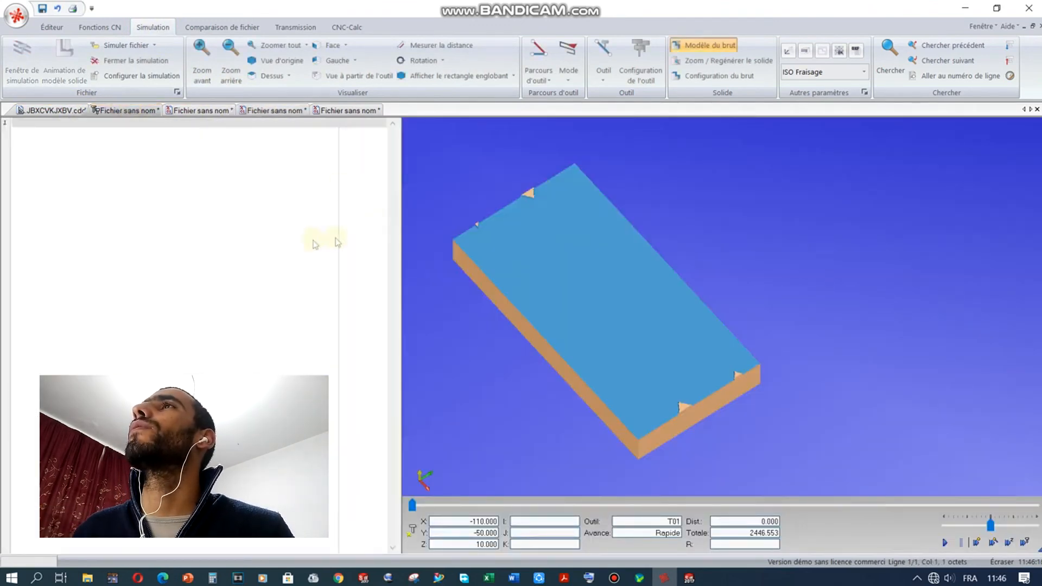
pyautogui.hotkey('ctrl', 'v')
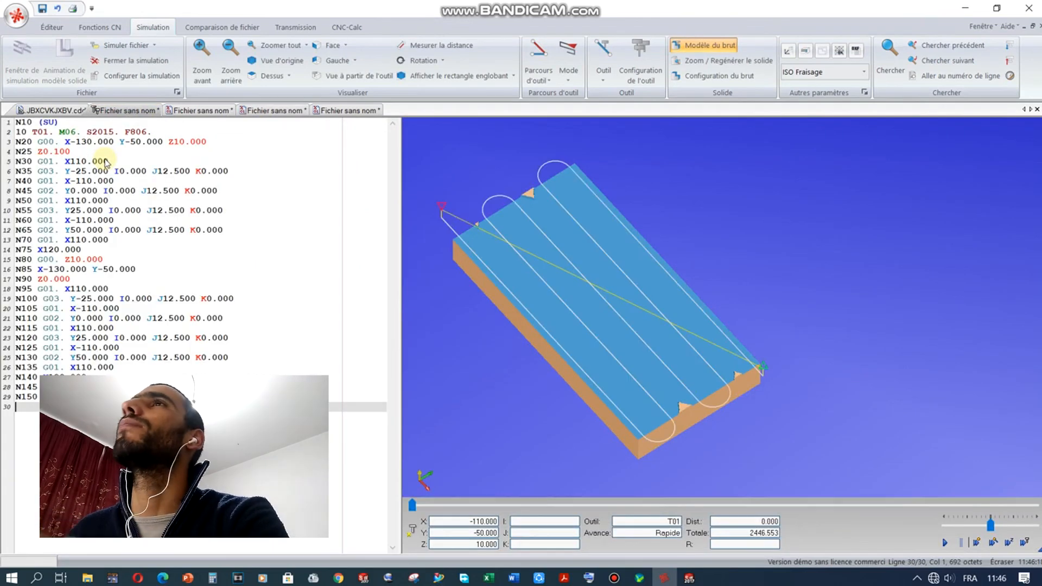
pyautogui.click(716, 76)
pyautogui.click(658, 446)
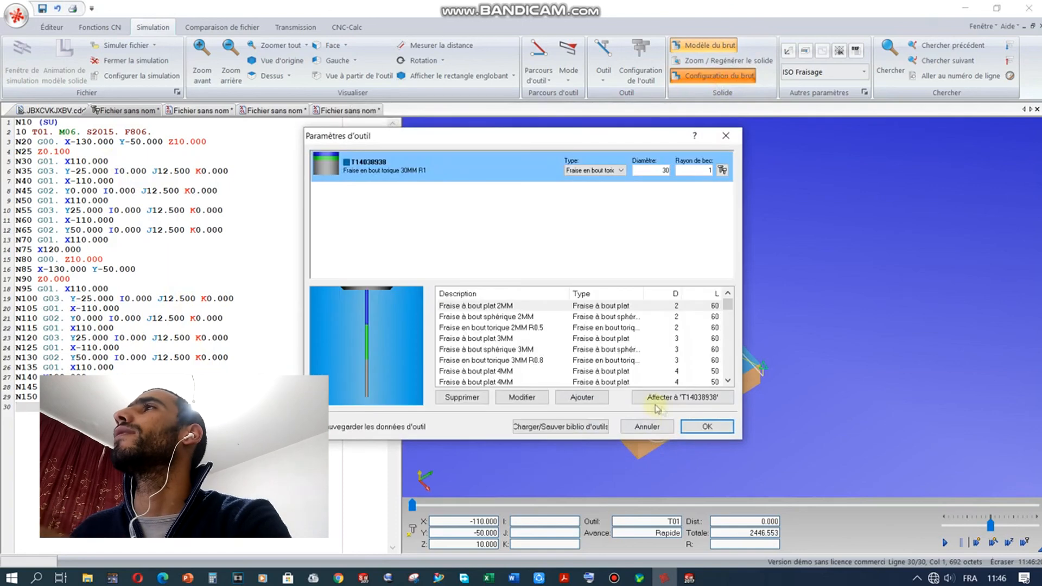
# Step: Set the simulation tool to a 30 mm flat end mill (Fraise à bout plat) and regenerate
pyautogui.click(608, 170)
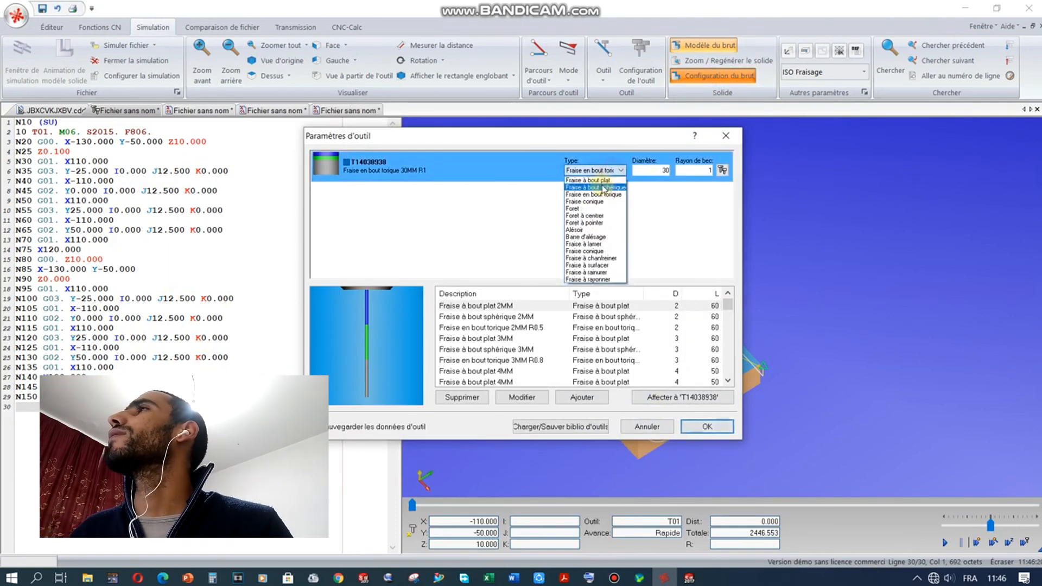
pyautogui.click(600, 180)
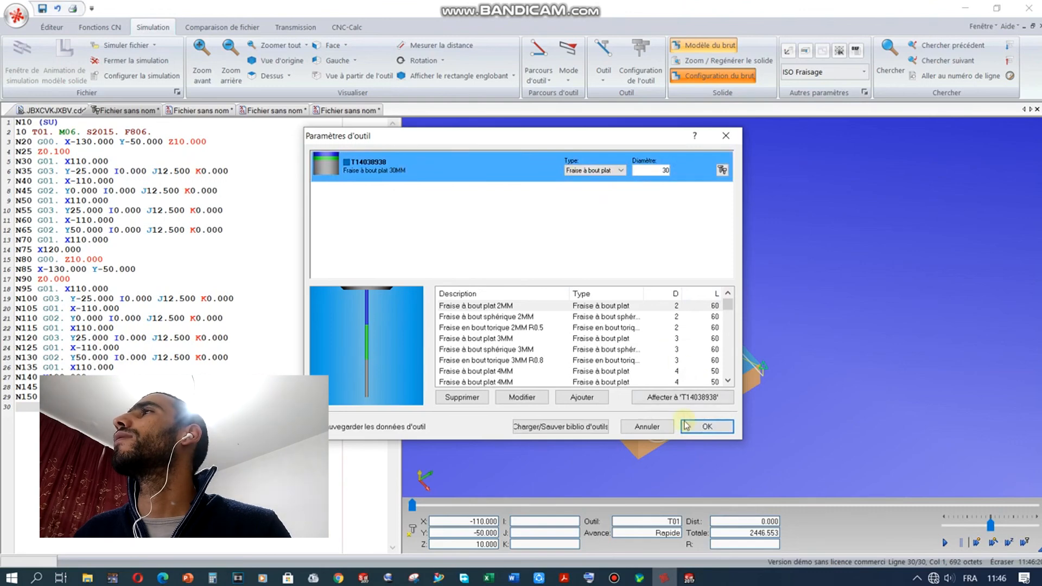
pyautogui.click(694, 429)
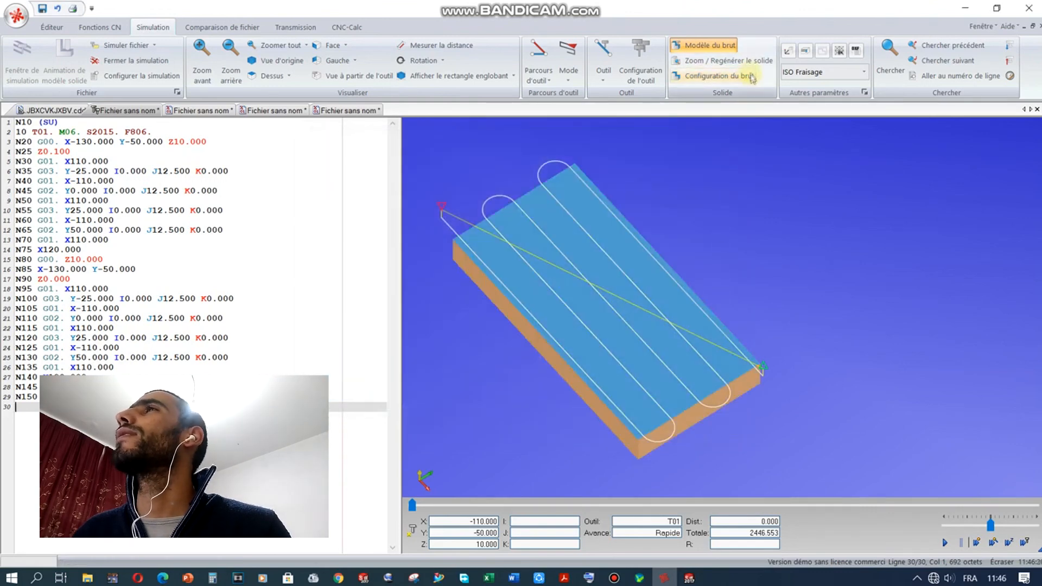
pyautogui.scroll(-1, 462, 306)
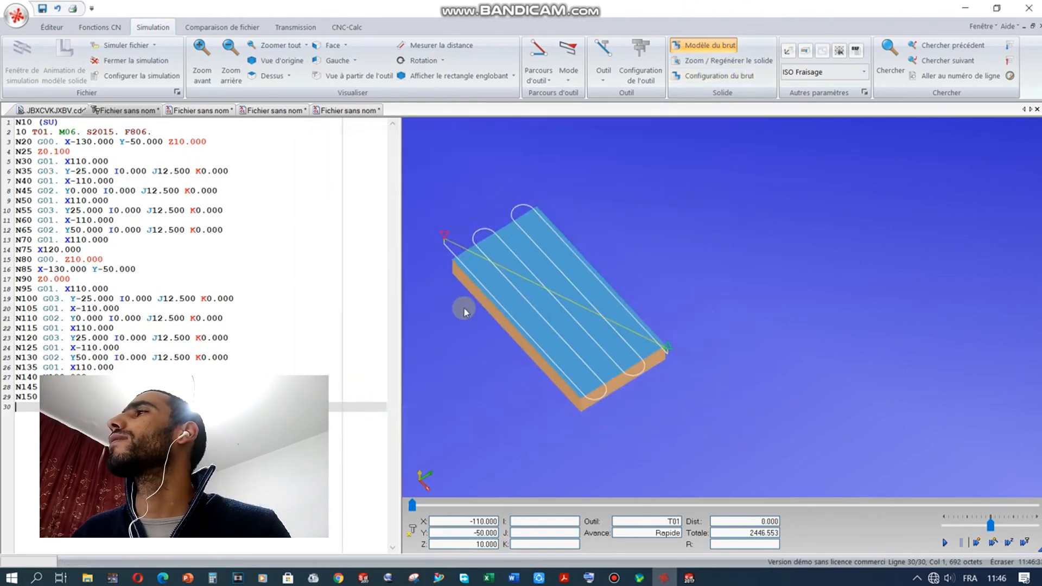
pyautogui.scroll(2, 464, 312)
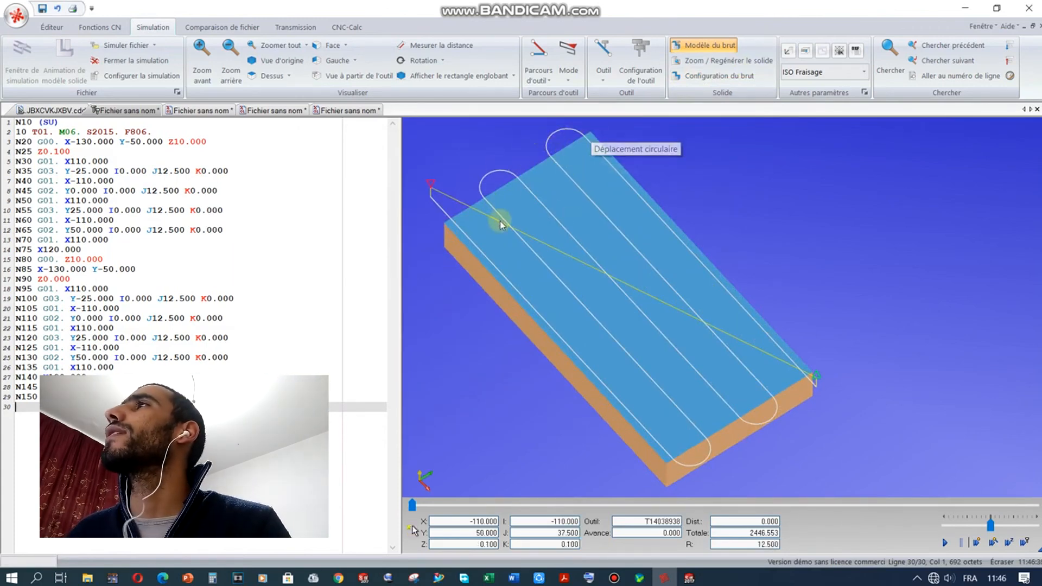
pyautogui.scroll(-2, 551, 239)
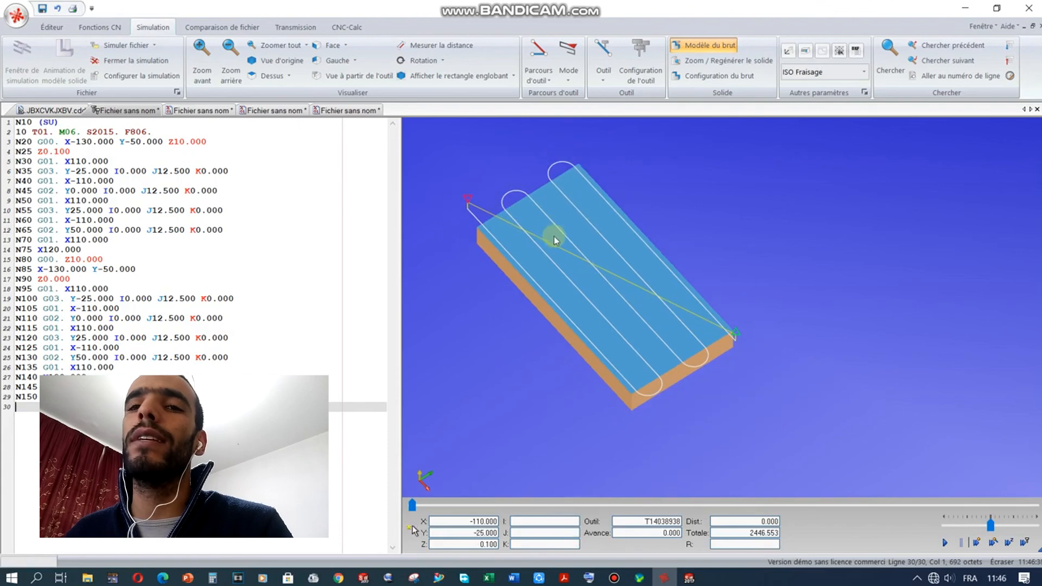
pyautogui.scroll(2, 493, 220)
pyautogui.moveTo(737, 261)
pyautogui.mouseDown()
pyautogui.moveTo(707, 199)
pyautogui.moveTo(644, 200)
pyautogui.moveTo(551, 334)
pyautogui.moveTo(598, 332)
pyautogui.moveTo(554, 345)
pyautogui.mouseUp()
pyautogui.scroll(3, 549, 345)
pyautogui.scroll(-2, 693, 312)
pyautogui.moveTo(693, 312); pyautogui.dragTo(663, 337)
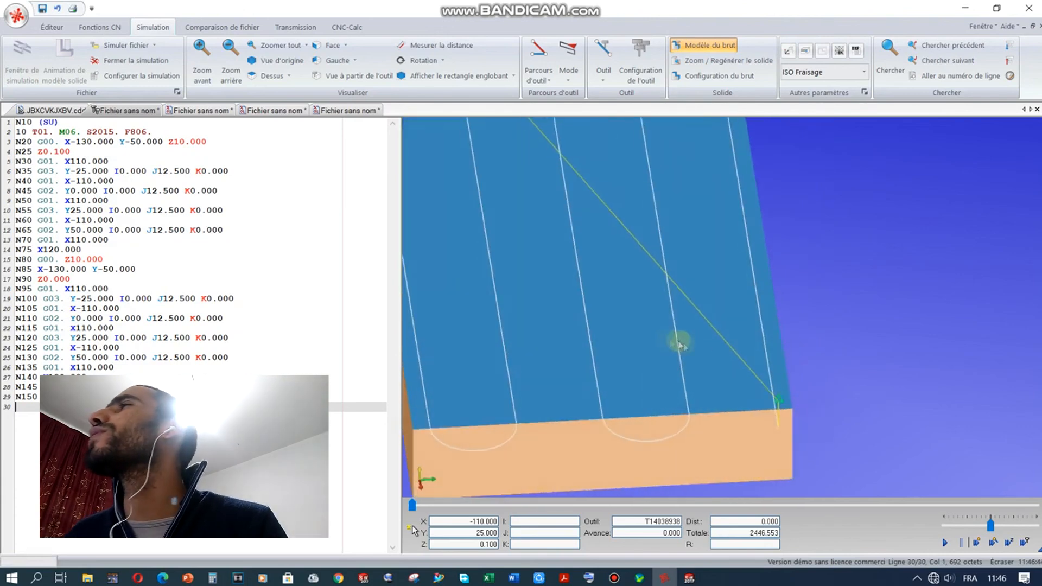
pyautogui.scroll(3, 698, 348)
pyautogui.scroll(-2, 698, 348)
pyautogui.moveTo(736, 328); pyautogui.dragTo(766, 316)
pyautogui.scroll(2, 788, 280)
pyautogui.scroll(-3, 796, 274)
pyautogui.moveTo(562, 279); pyautogui.dragTo(601, 310)
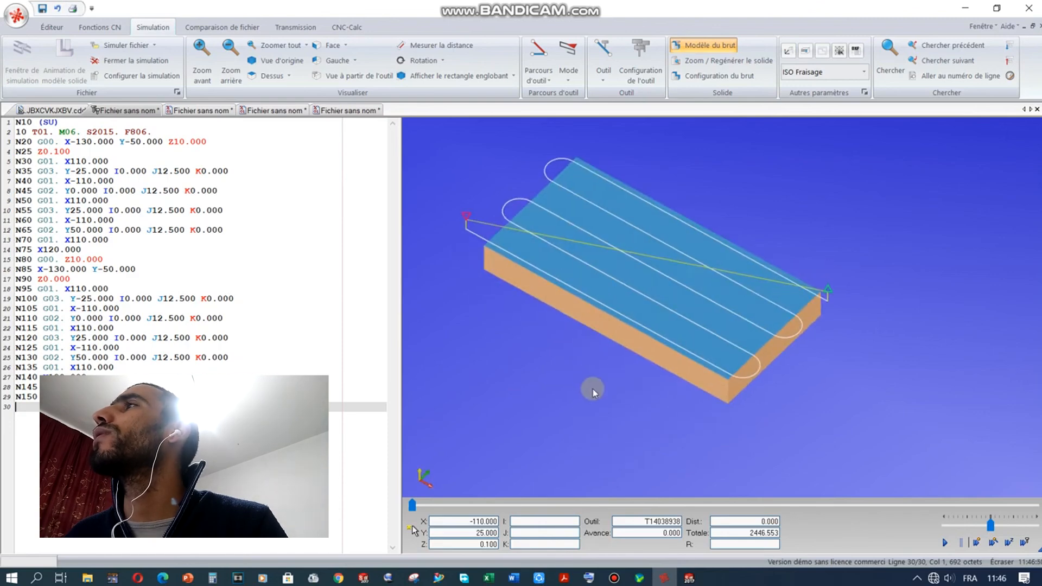
pyautogui.scroll(2, 593, 391)
pyautogui.scroll(-1, 639, 169)
pyautogui.scroll(-2, 649, 159)
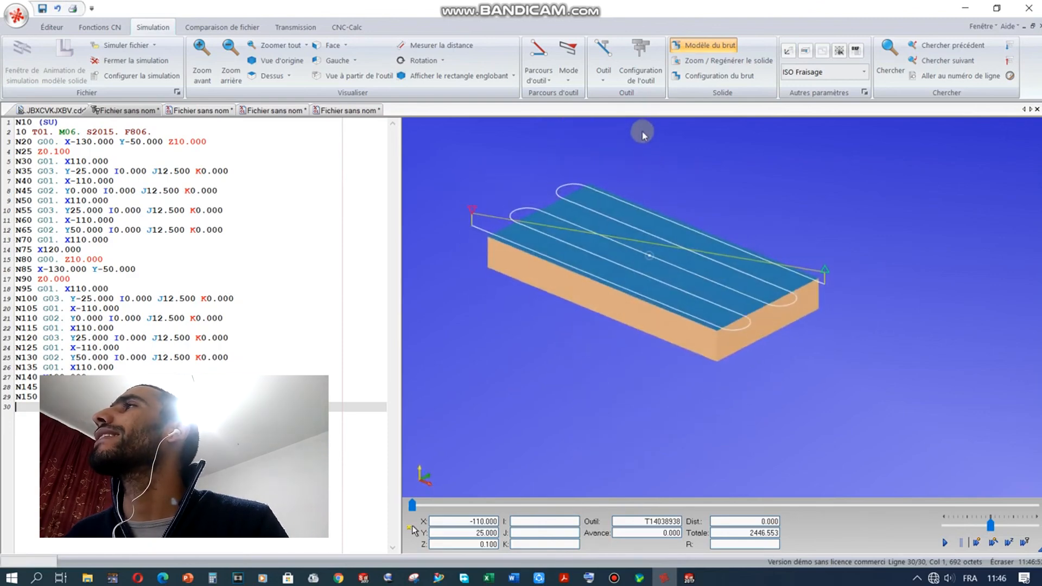